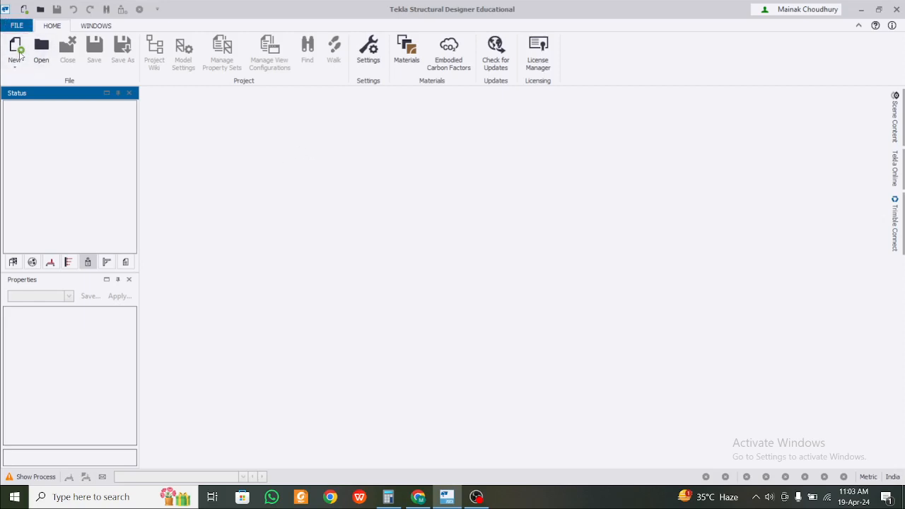
Step: Create a new blank project
{"action": "left_click", "coordinate": [16, 51]}
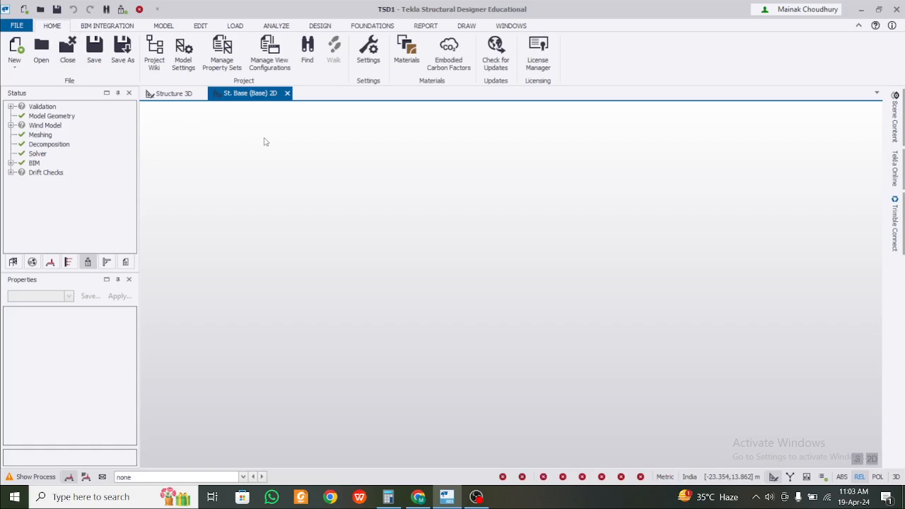
{"action": "left_click", "coordinate": [17, 47]}
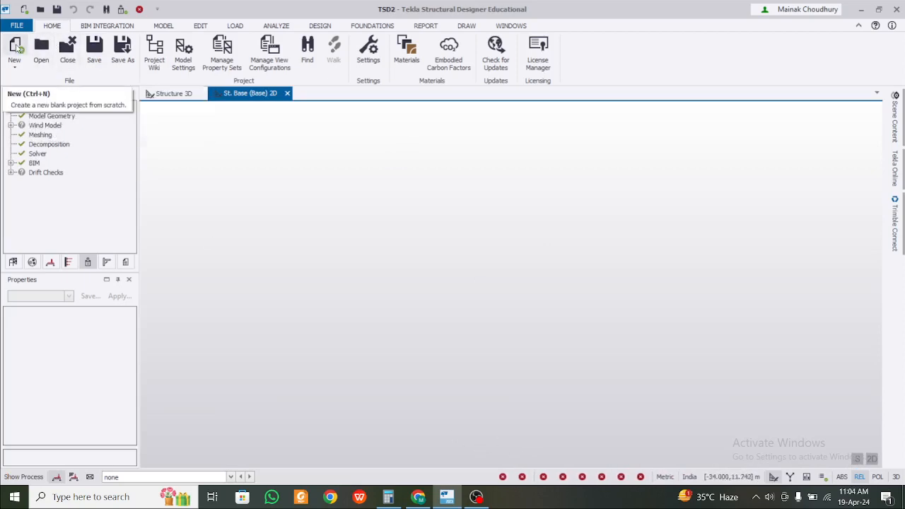
{"action": "left_click", "coordinate": [15, 47]}
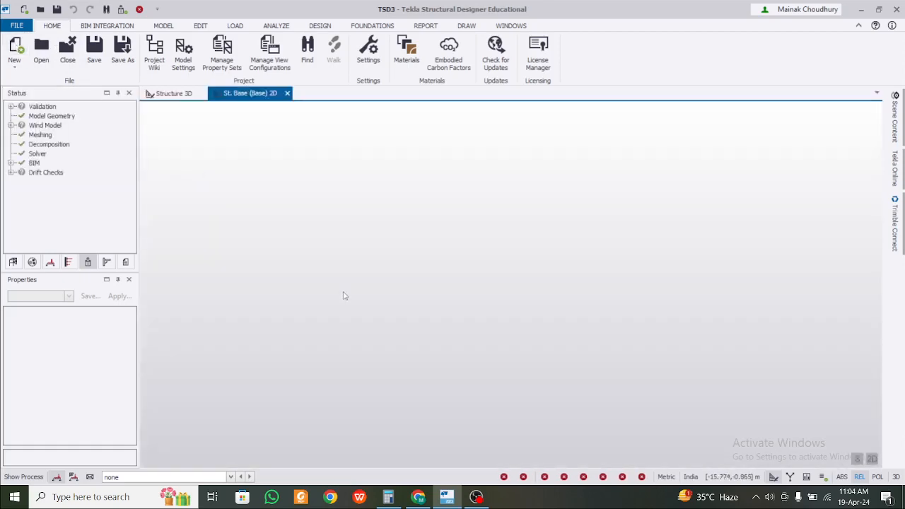
{"action": "left_click", "coordinate": [449, 502]}
{"action": "left_click", "coordinate": [450, 502]}
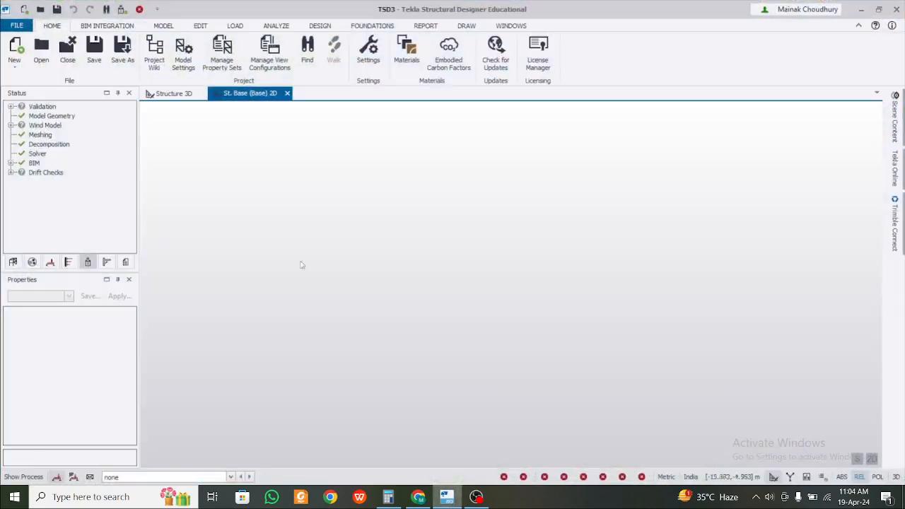
Step: Insert a new construction level below the Base level
{"action": "left_click", "coordinate": [161, 27]}
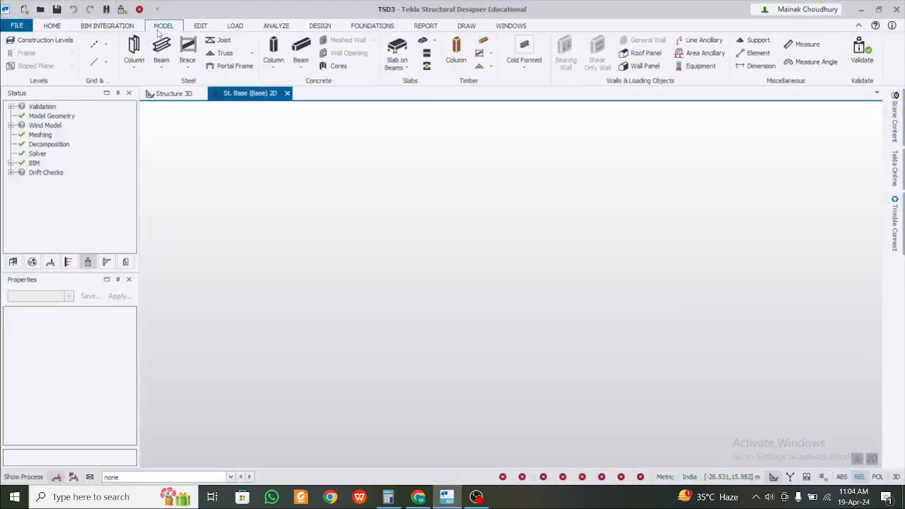
{"action": "left_click", "coordinate": [43, 39]}
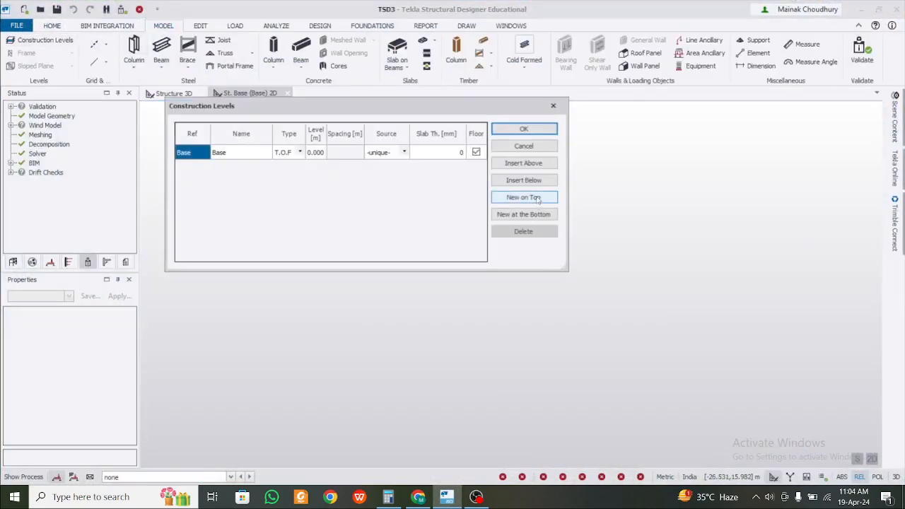
{"action": "left_click", "coordinate": [523, 180]}
{"action": "left_click", "coordinate": [316, 167]}
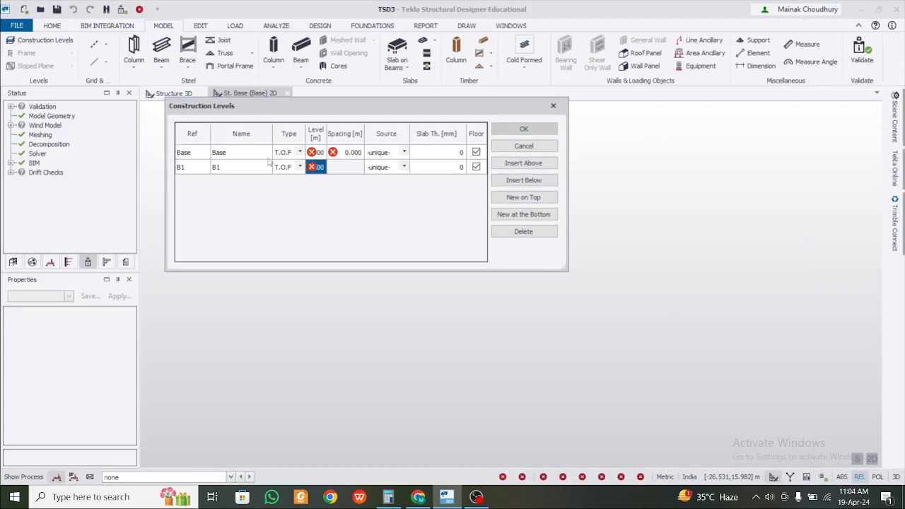
{"action": "left_click", "coordinate": [259, 155]}
{"action": "left_click", "coordinate": [231, 168]}
{"action": "left_click", "coordinate": [235, 152]}
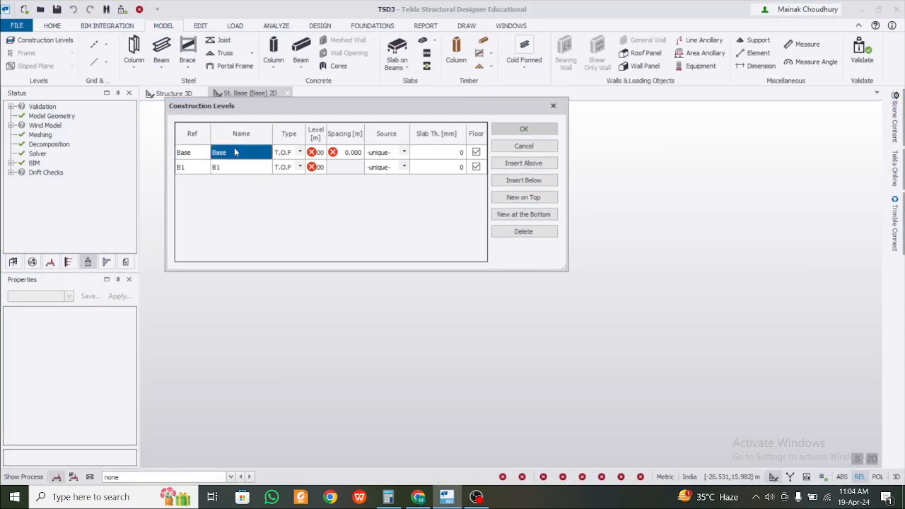
{"action": "left_click", "coordinate": [237, 168]}
{"action": "left_click", "coordinate": [238, 155]}
{"action": "left_click", "coordinate": [237, 167]}
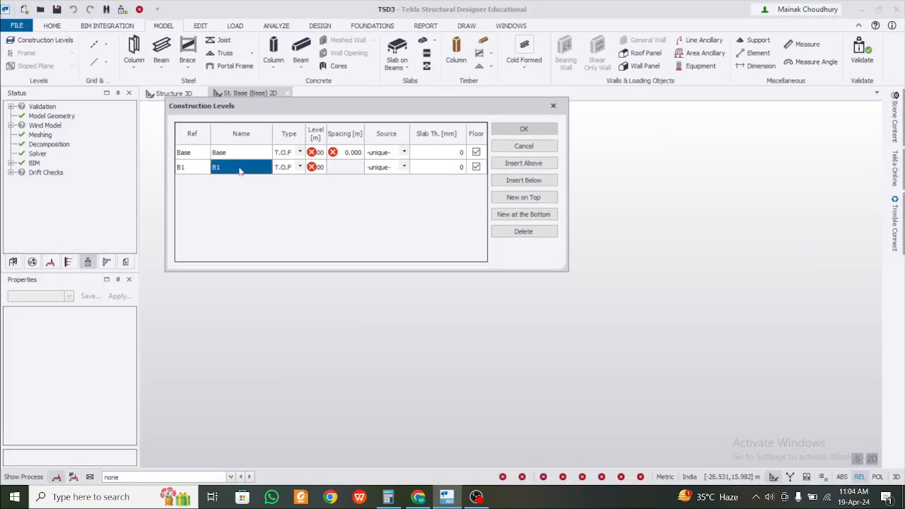
{"action": "left_click", "coordinate": [245, 155]}
{"action": "left_click", "coordinate": [243, 167]}
{"action": "left_click", "coordinate": [246, 154]}
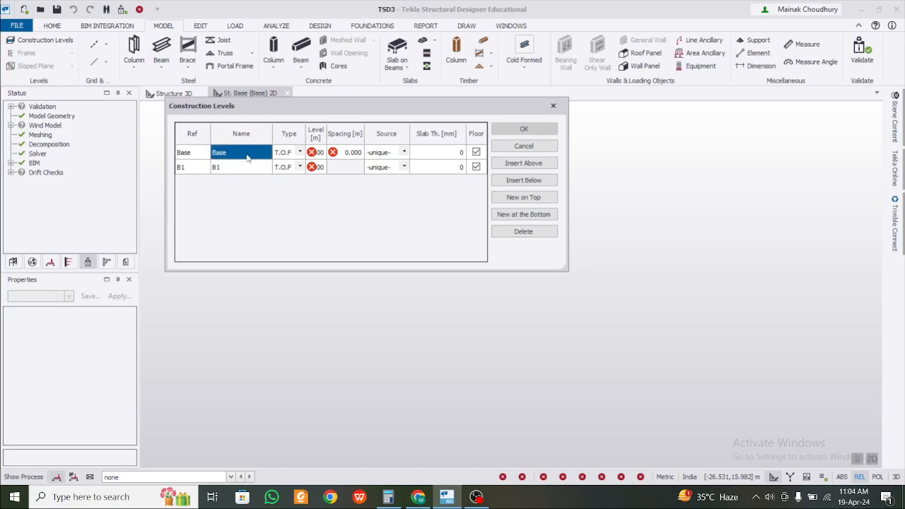
{"action": "left_click_drag", "start_coordinate": [344, 112], "coordinate": [357, 156]}
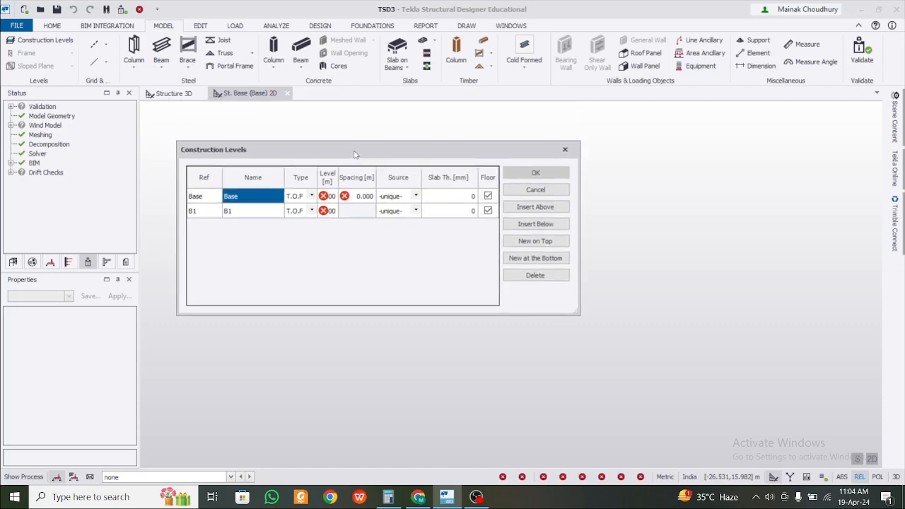
{"action": "left_click", "coordinate": [270, 195]}
{"action": "left_click", "coordinate": [269, 196]}
{"action": "left_click", "coordinate": [267, 212]}
{"action": "left_click", "coordinate": [269, 197]}
{"action": "left_click", "coordinate": [266, 213]}
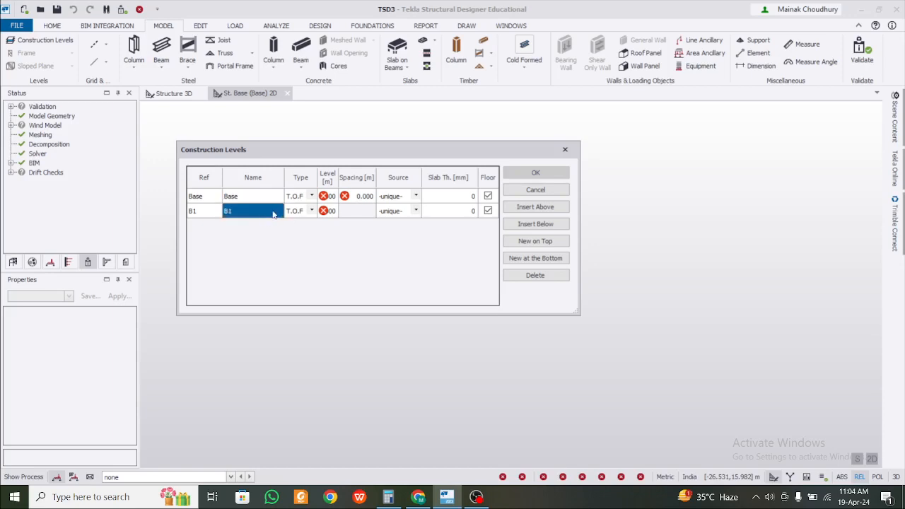
Step: Set the elevation of construction level B1 to -1.5 m
{"action": "left_click", "coordinate": [332, 212]}
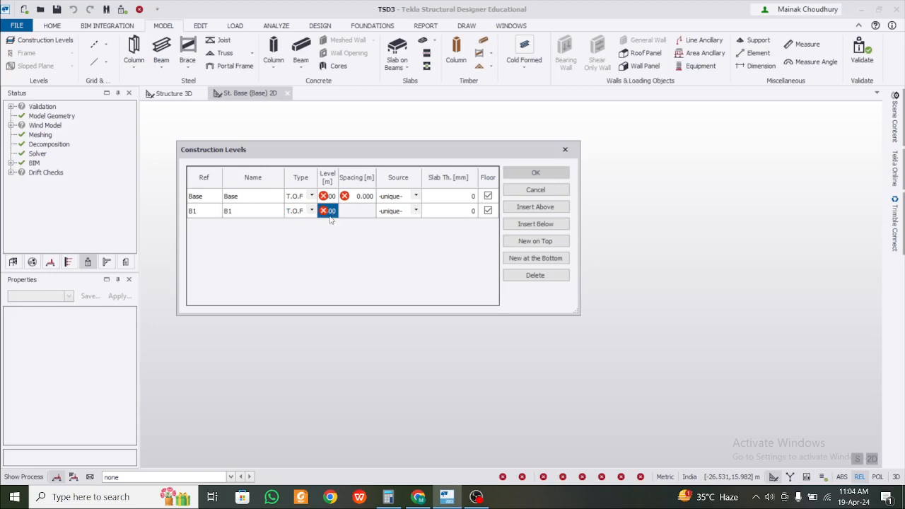
{"action": "type", "text": "-1"}
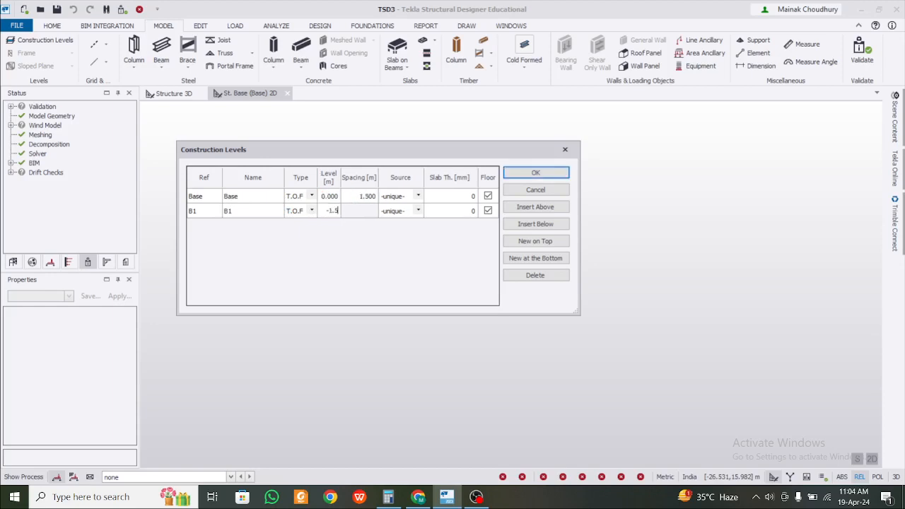
{"action": "left_click", "coordinate": [258, 196]}
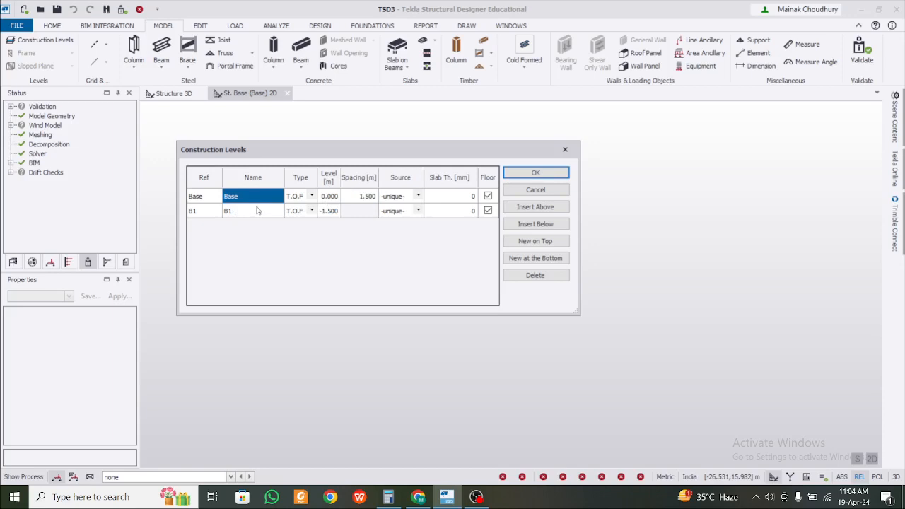
Step: Insert a construction level above Base and set its type to S.S.L
{"action": "left_click", "coordinate": [539, 210]}
{"action": "left_click", "coordinate": [312, 196]}
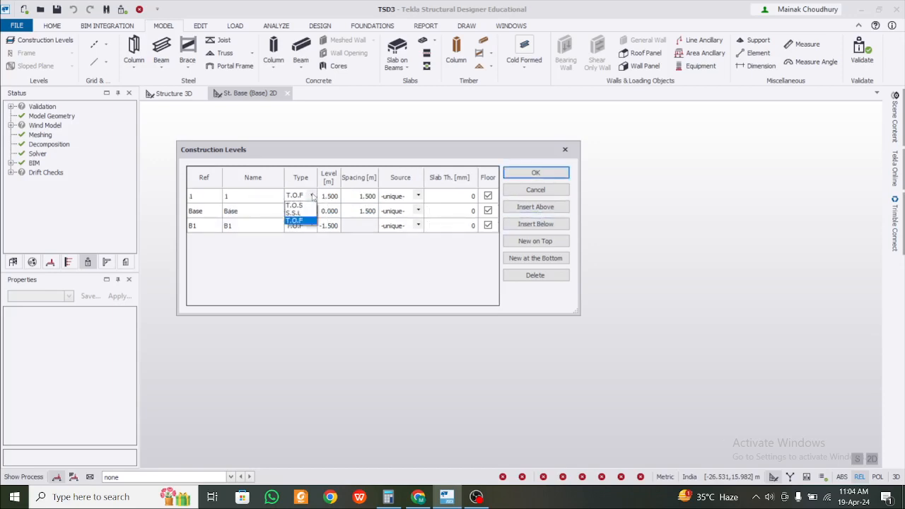
{"action": "left_click", "coordinate": [307, 207]}
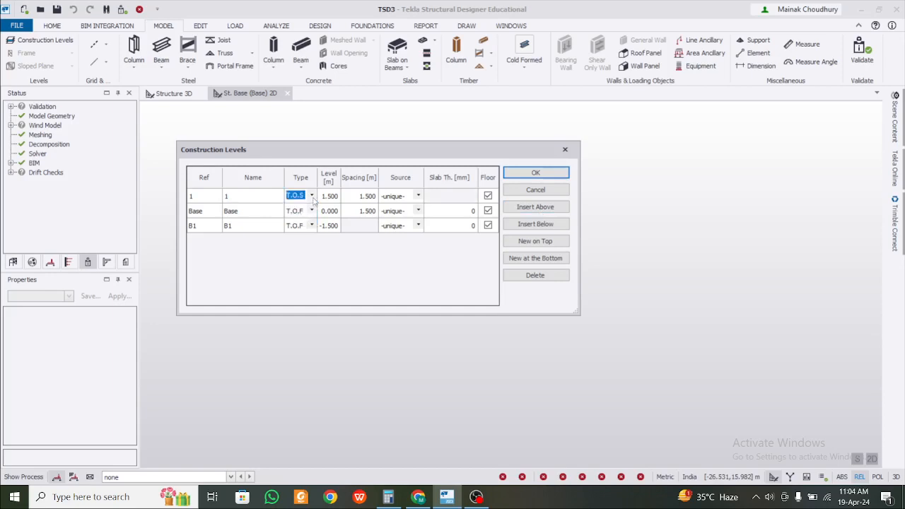
{"action": "left_click", "coordinate": [312, 196]}
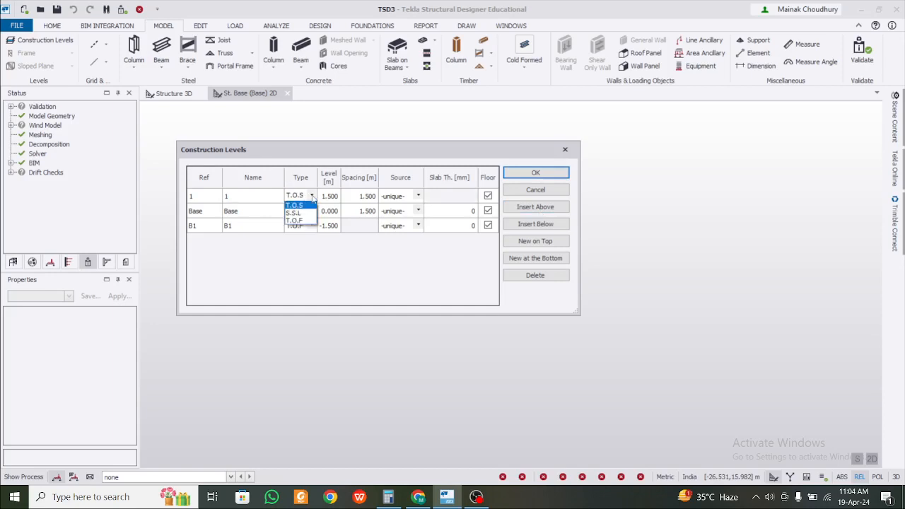
{"action": "left_click", "coordinate": [306, 214]}
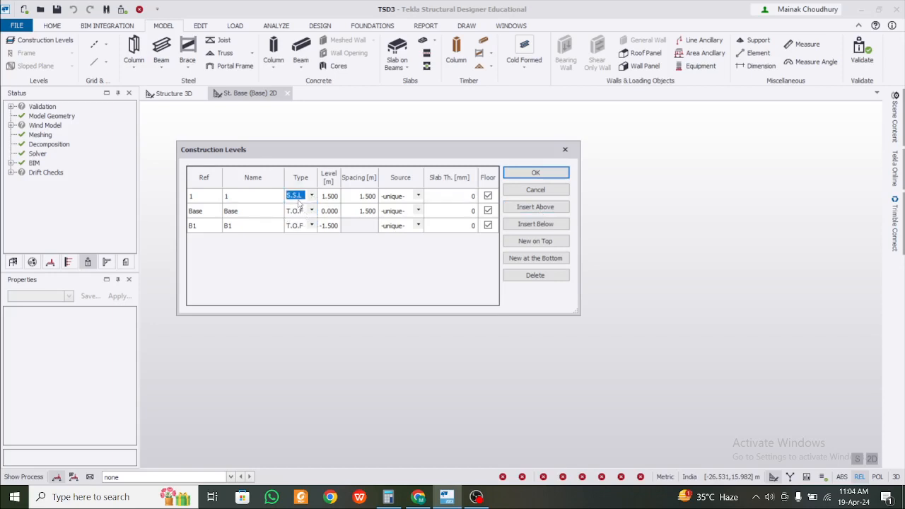
Step: Set the spacing of construction level 1 to 4 m
{"action": "left_click", "coordinate": [361, 199]}
{"action": "left_click", "coordinate": [360, 210]}
{"action": "left_click", "coordinate": [364, 198]}
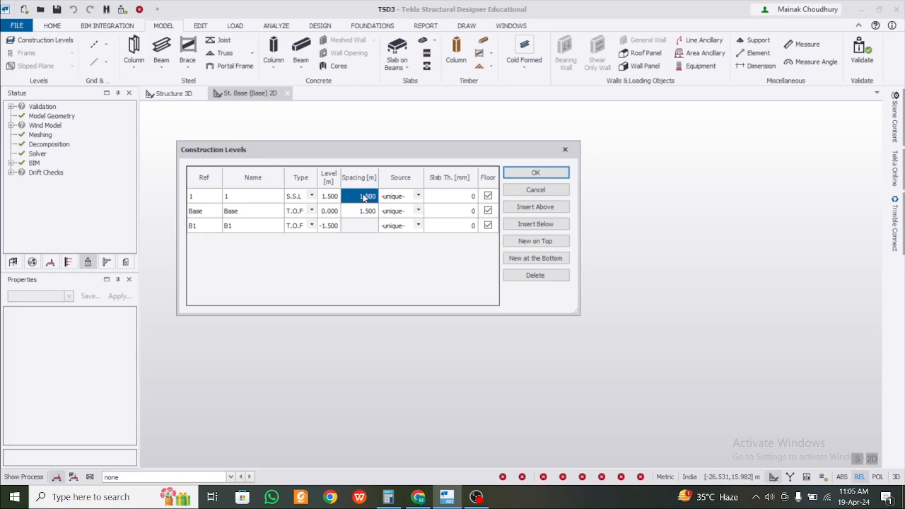
{"action": "type", "text": "4"}
{"action": "left_click", "coordinate": [263, 202]}
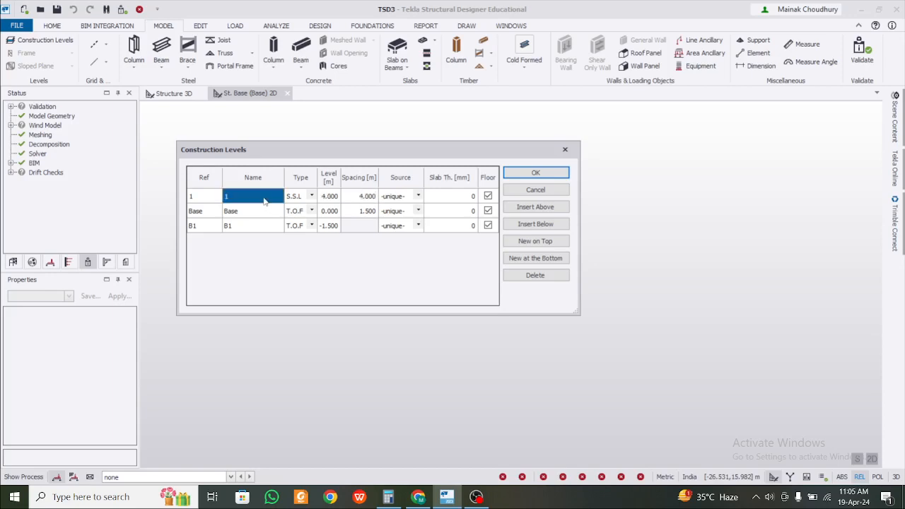
Step: Insert a construction level above level 1 with a spacing of 1.2 m and apply the construction levels
{"action": "left_click", "coordinate": [362, 214]}
{"action": "left_click", "coordinate": [364, 198]}
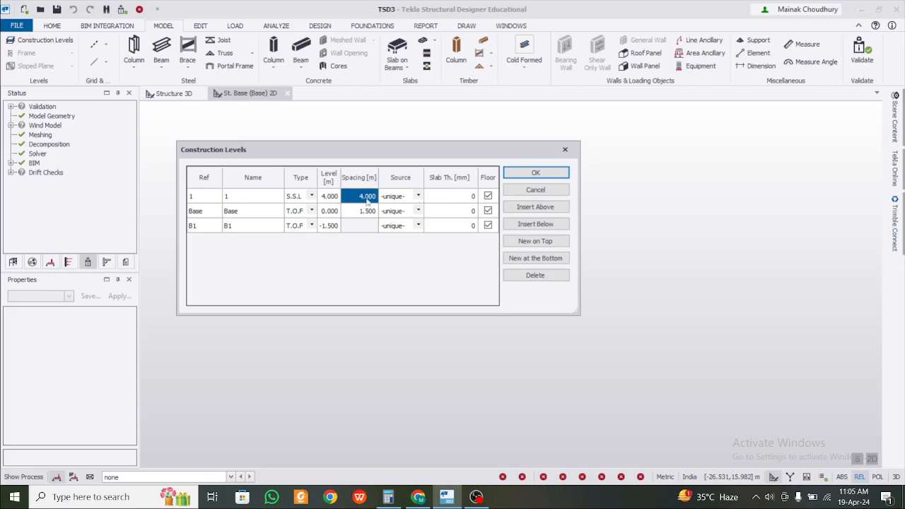
{"action": "left_click", "coordinate": [537, 209]}
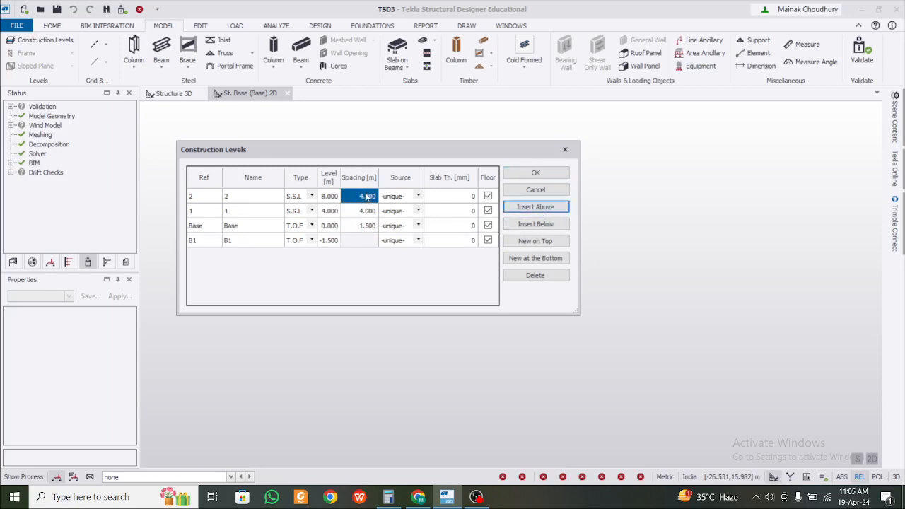
{"action": "left_click", "coordinate": [367, 200]}
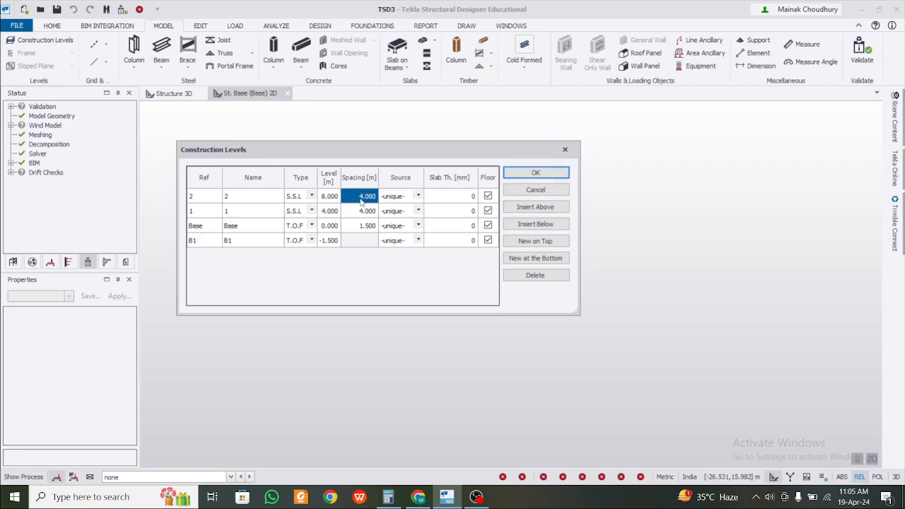
{"action": "type", "text": "1.2"}
{"action": "key", "text": "Down"}
{"action": "key", "text": "Down"}
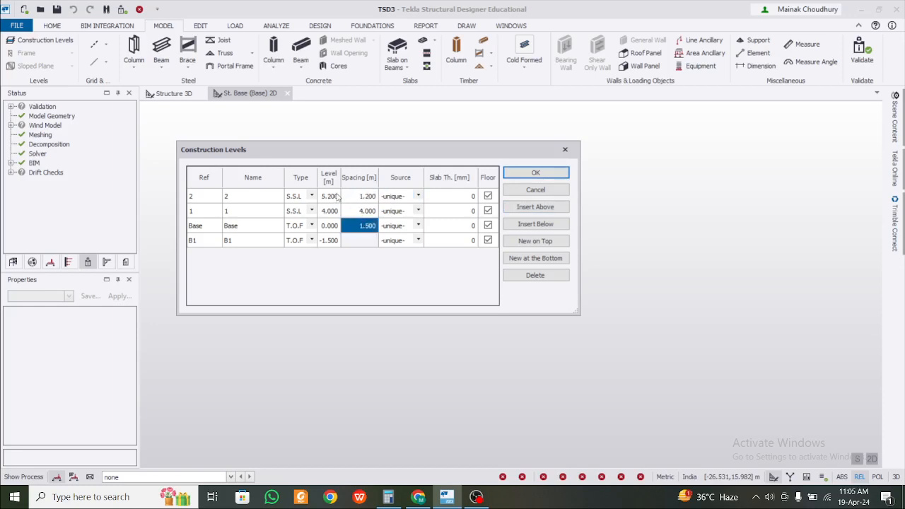
{"action": "left_click", "coordinate": [370, 197]}
{"action": "left_click", "coordinate": [369, 211]}
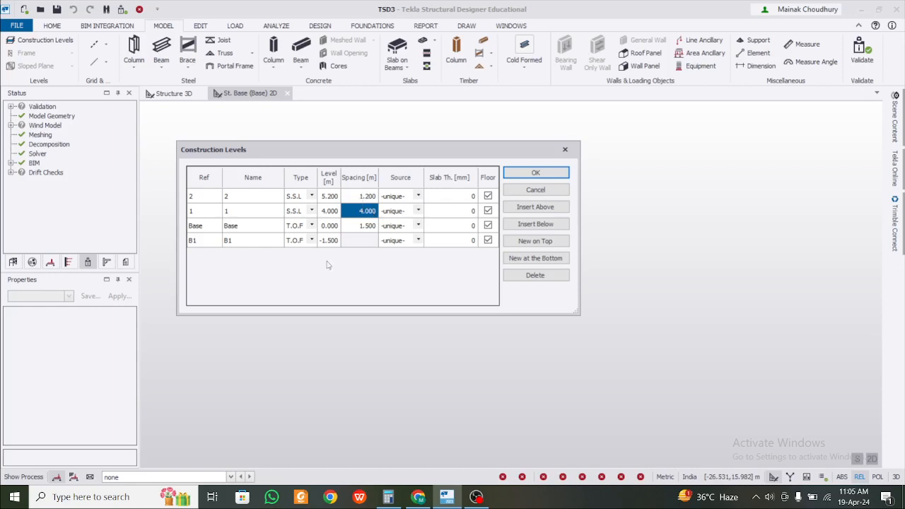
{"action": "left_click", "coordinate": [536, 173]}
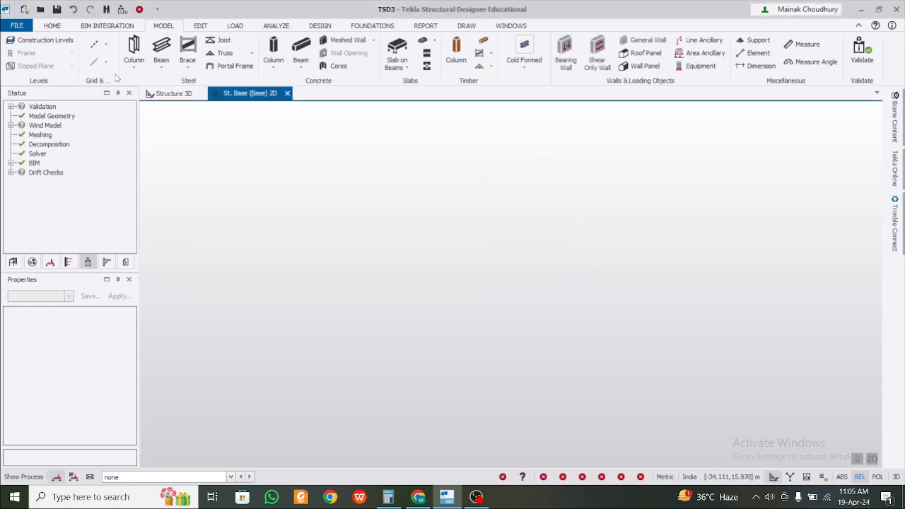
Step: List the project's levels in the structure tree and open the 2D view of the Base level
{"action": "left_click", "coordinate": [183, 96]}
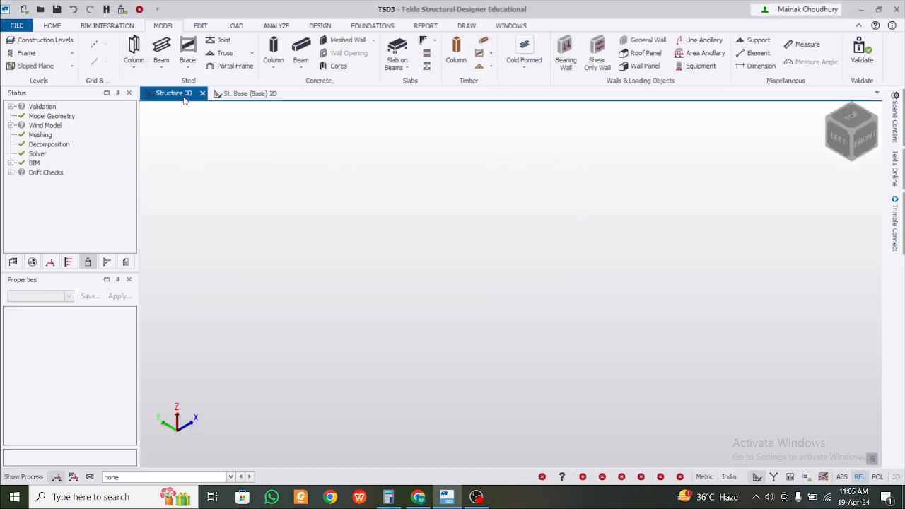
{"action": "left_click", "coordinate": [247, 94]}
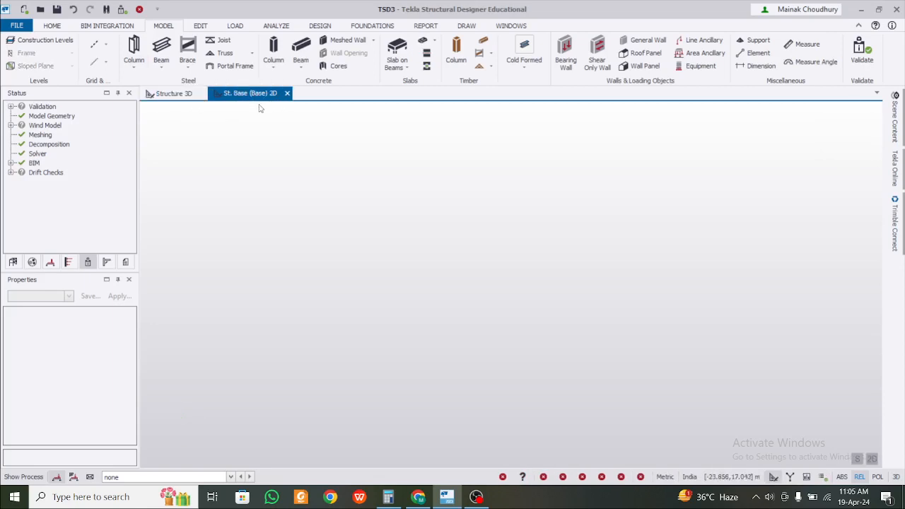
{"action": "left_click", "coordinate": [13, 261]}
{"action": "left_click", "coordinate": [22, 115]}
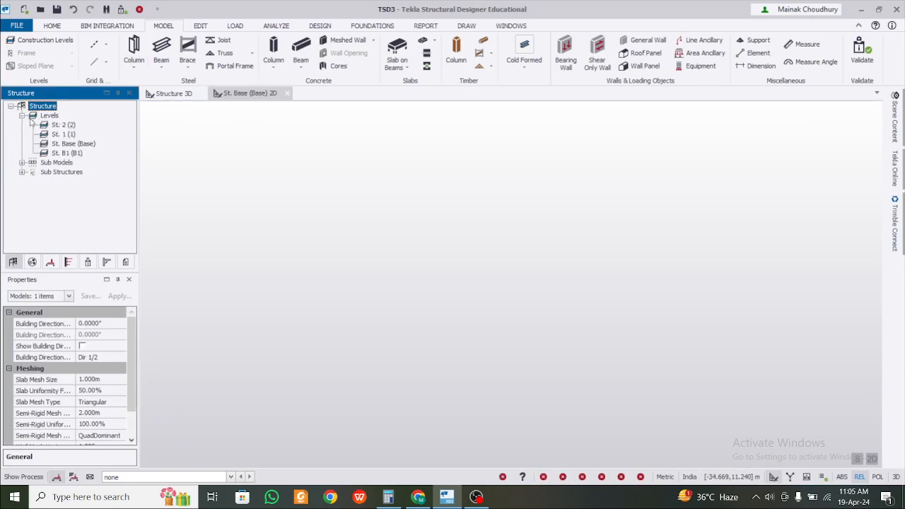
{"action": "double_click", "coordinate": [61, 143]}
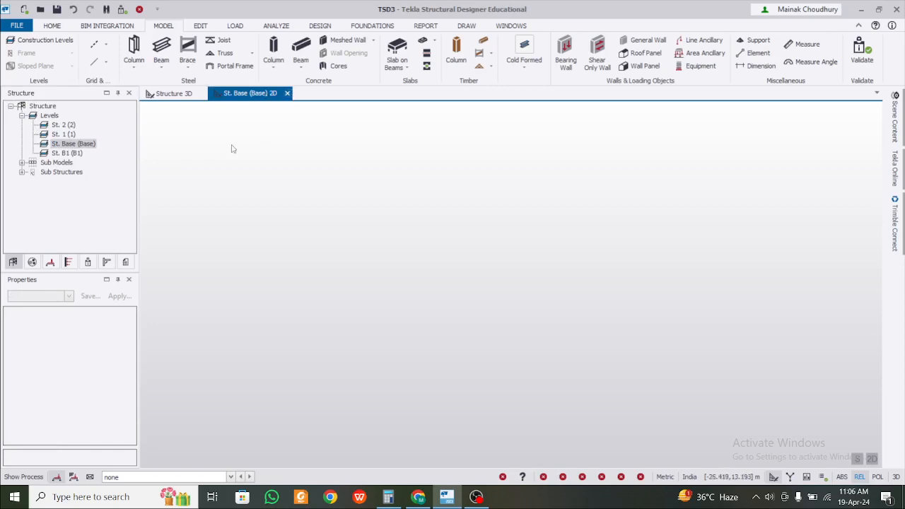
Step: Start a rectangular grid with the wizard, keeping the name AG 1, all four levels and the origin at 0, 0
{"action": "left_click", "coordinate": [106, 44]}
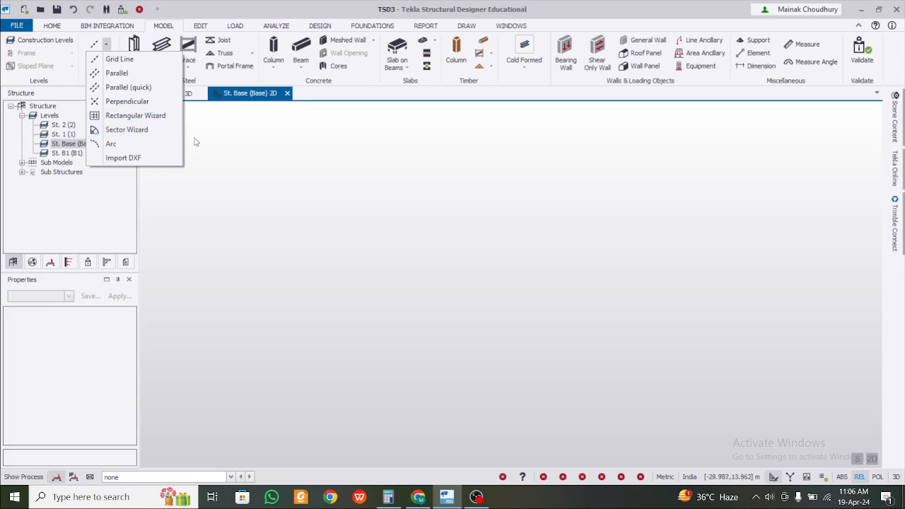
{"action": "left_click", "coordinate": [163, 115]}
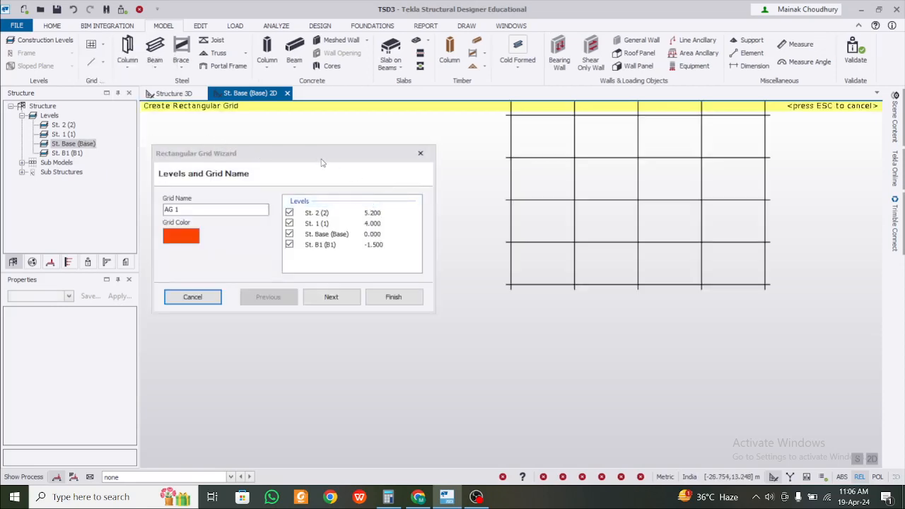
{"action": "left_click_drag", "start_coordinate": [321, 157], "coordinate": [349, 158]}
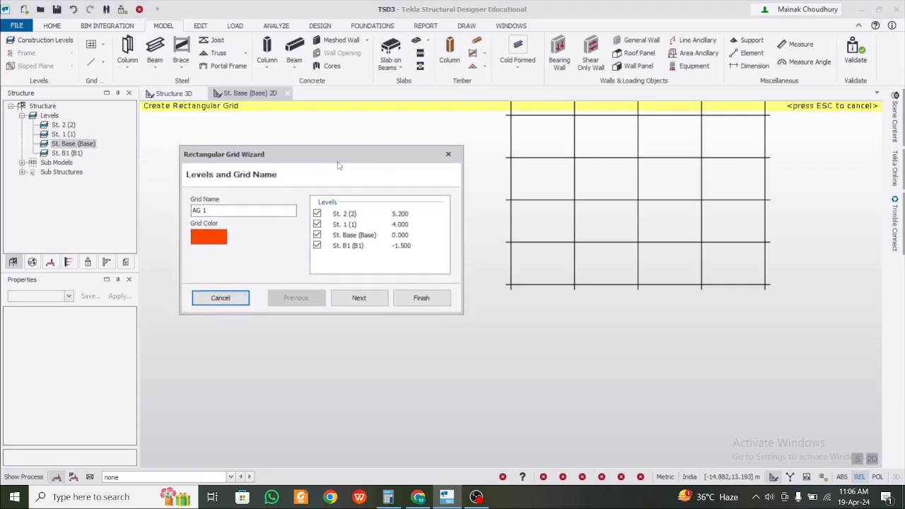
{"action": "mouse_move", "coordinate": [340, 162]}
{"action": "left_mouse_down"}
{"action": "mouse_move", "coordinate": [313, 166]}
{"action": "mouse_move", "coordinate": [343, 174]}
{"action": "mouse_move", "coordinate": [330, 168]}
{"action": "left_mouse_up"}
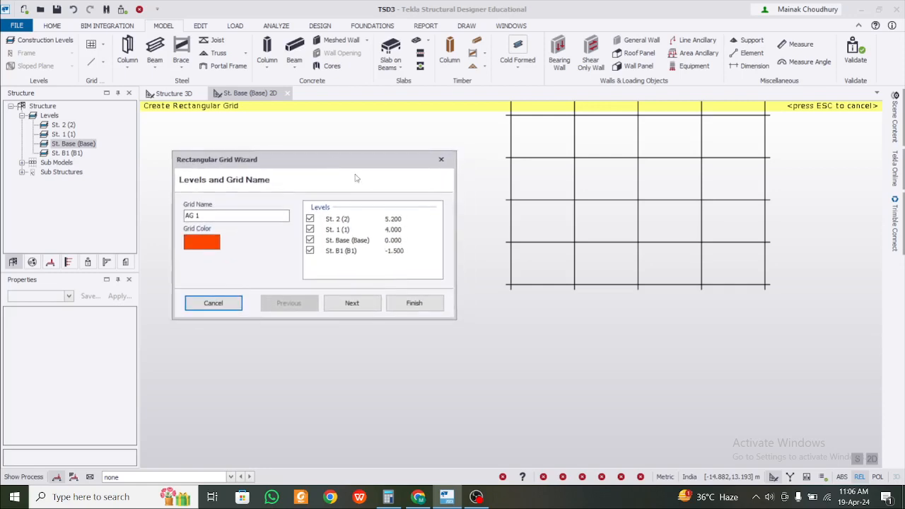
{"action": "left_click", "coordinate": [350, 302]}
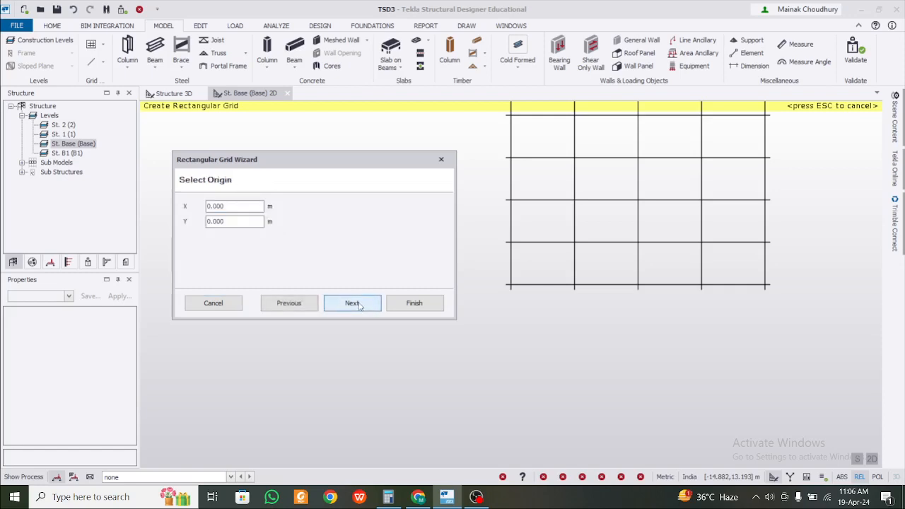
{"action": "left_click", "coordinate": [358, 304]}
{"action": "left_click", "coordinate": [358, 304]}
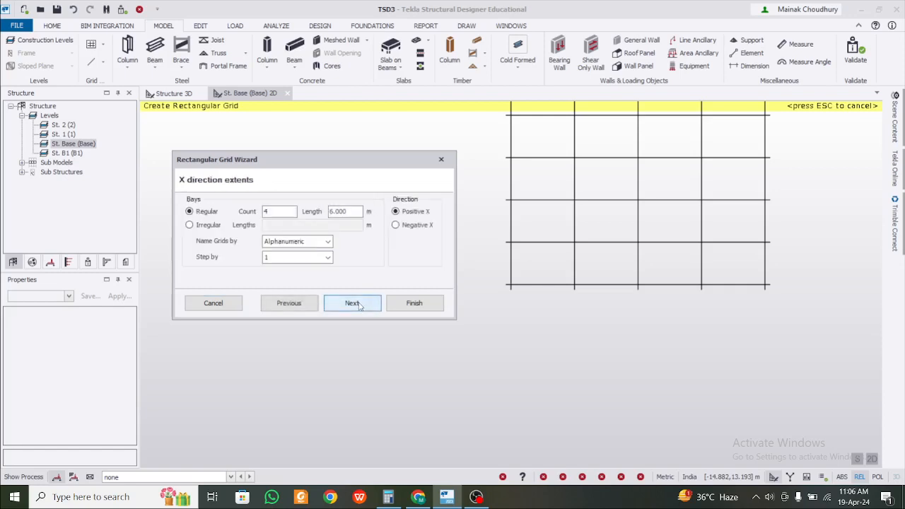
Step: Set the grid's X direction extents to 2 regular bays of 5 m
{"action": "double_click", "coordinate": [278, 211]}
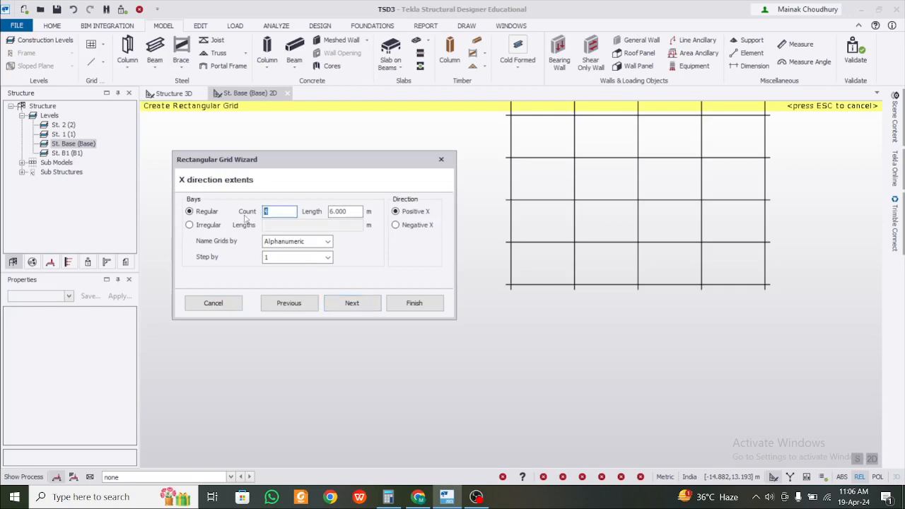
{"action": "type", "text": "3"}
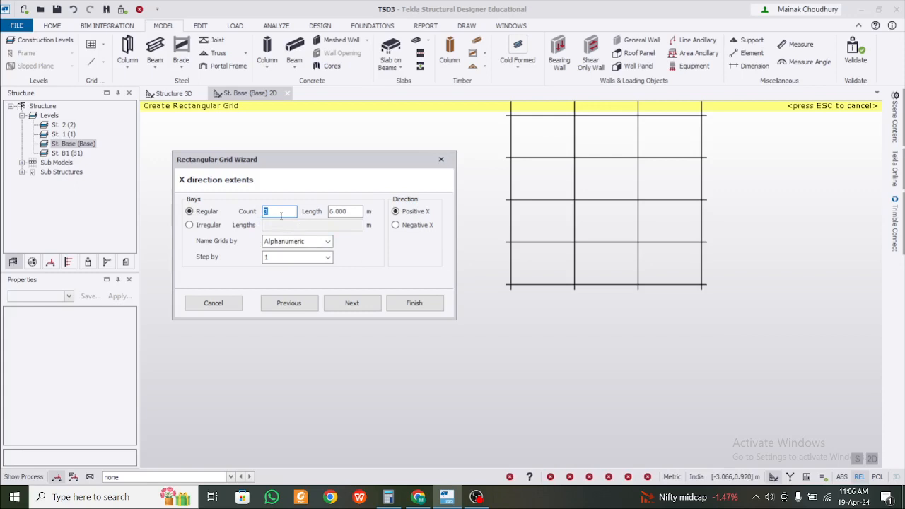
{"action": "type", "text": "2"}
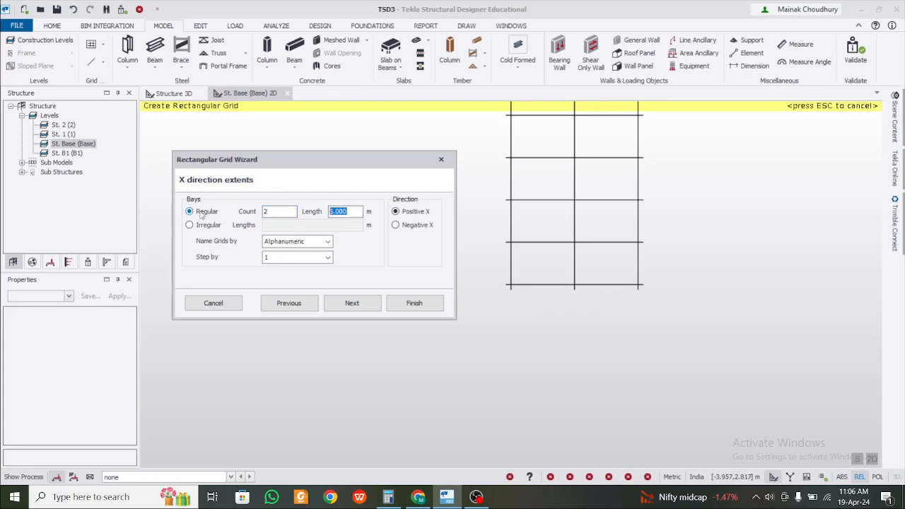
{"action": "type", "text": "5"}
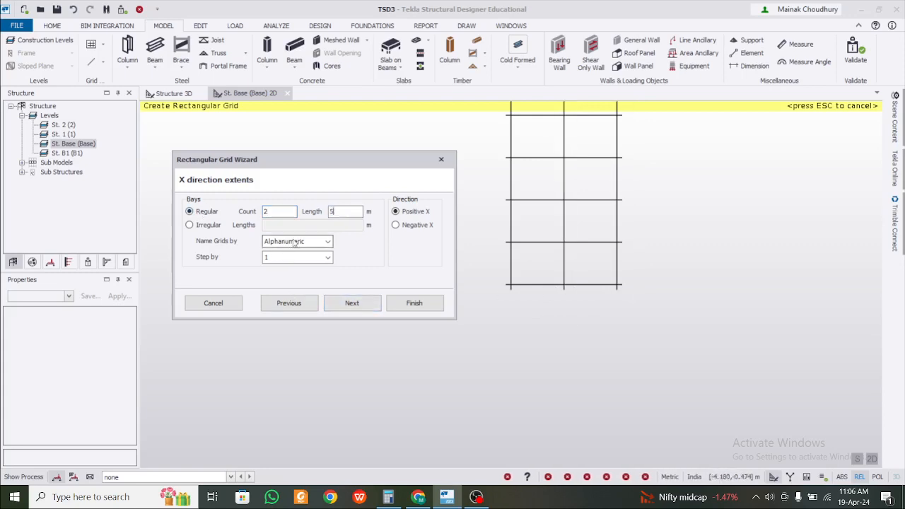
{"action": "left_click", "coordinate": [348, 303]}
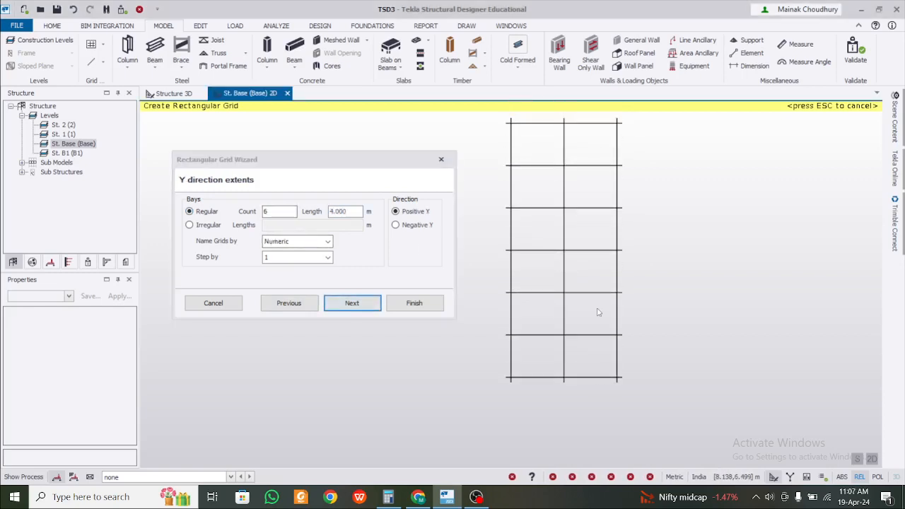
Step: Set the Y direction extents to 6 regular bays of 4 m, keep the rotation at 0° and create the grid
{"action": "left_click", "coordinate": [352, 210]}
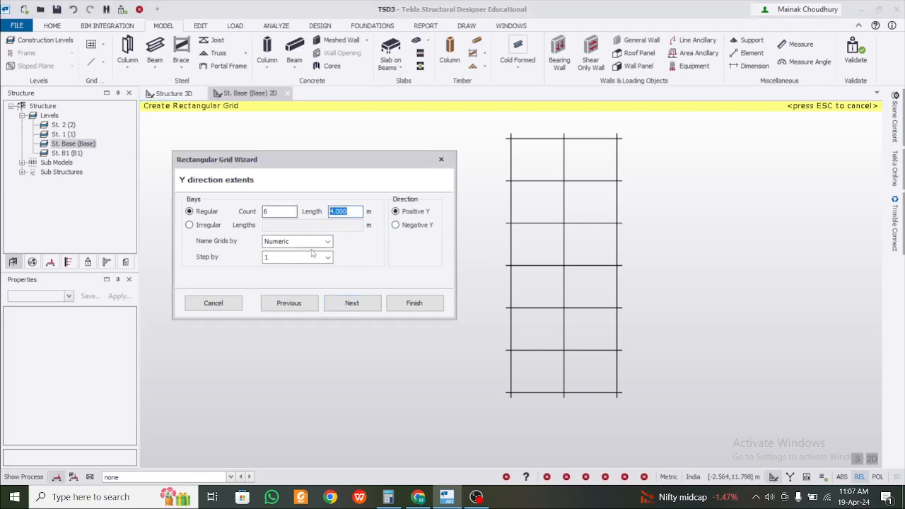
{"action": "left_click", "coordinate": [350, 304]}
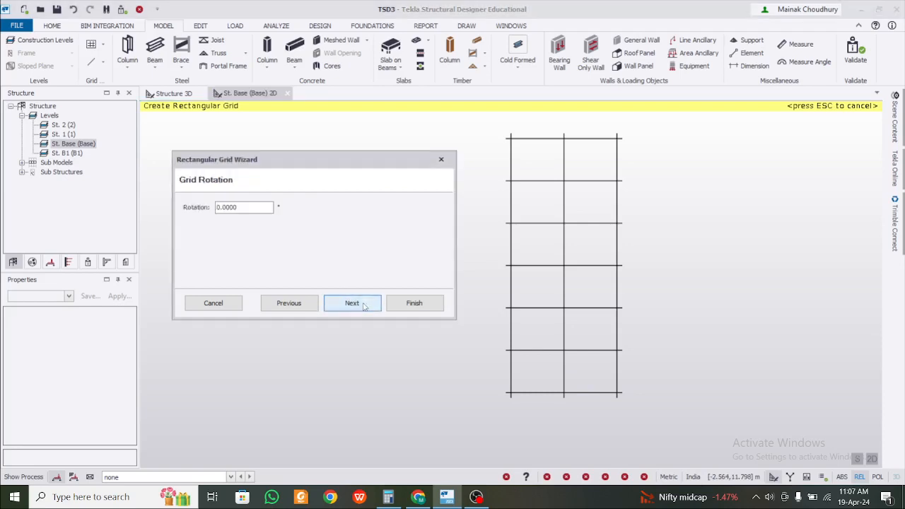
{"action": "left_click", "coordinate": [364, 305]}
{"action": "left_click", "coordinate": [416, 305]}
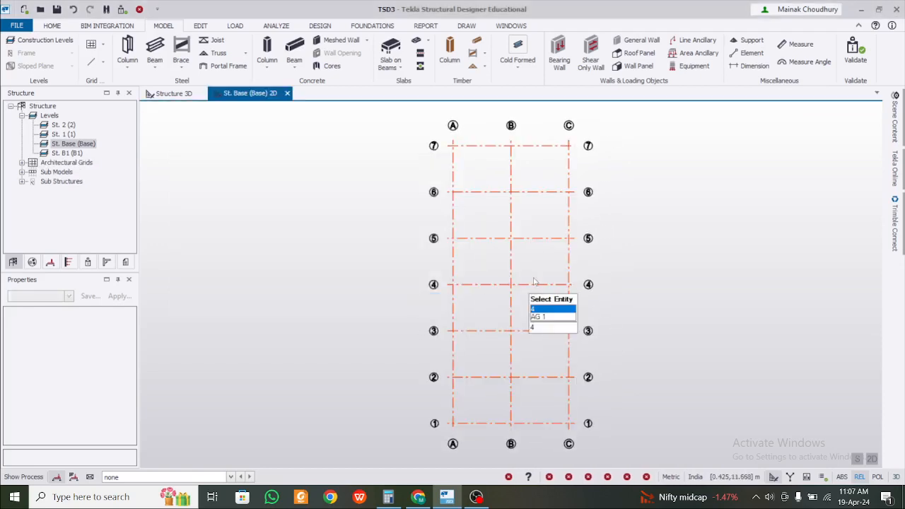
{"action": "middle_click_drag", "start_coordinate": [535, 282], "coordinate": [475, 270]}
{"action": "middle_click_drag", "start_coordinate": [497, 238], "coordinate": [497, 246]}
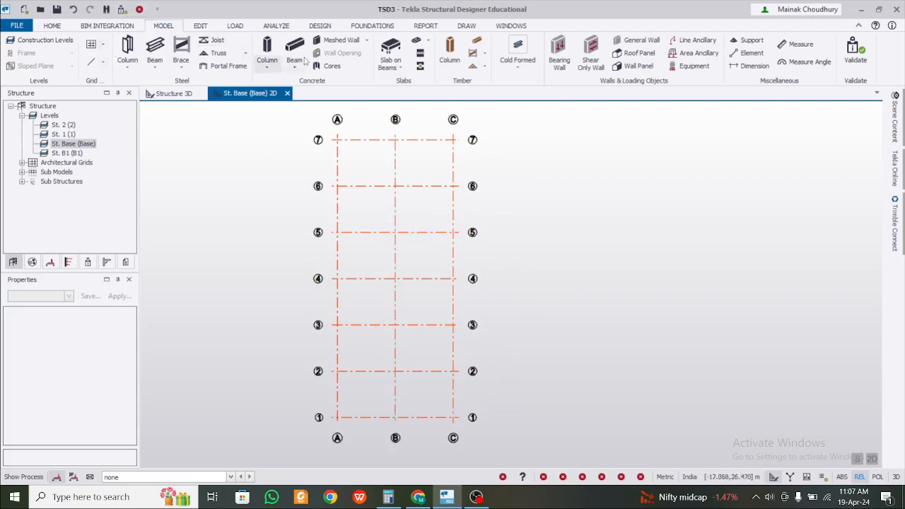
Step: Review the available settings sets and the model settings' regional action codes
{"action": "left_click", "coordinate": [51, 26]}
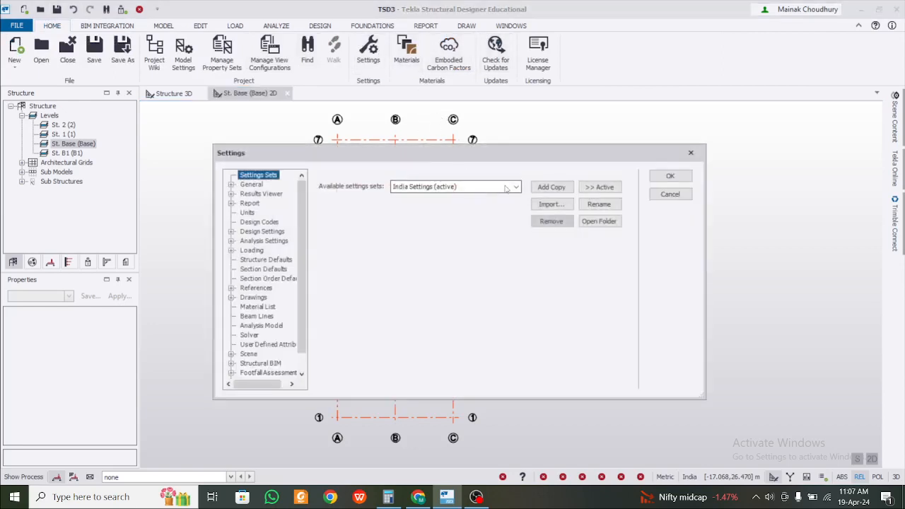
{"action": "left_click", "coordinate": [428, 186]}
{"action": "left_click", "coordinate": [435, 198]}
{"action": "left_click", "coordinate": [696, 155]}
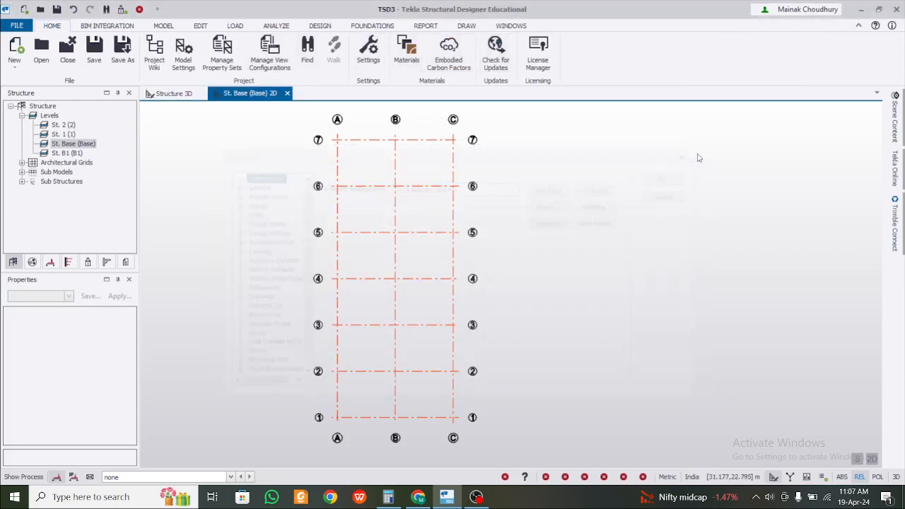
{"action": "left_click", "coordinate": [183, 55]}
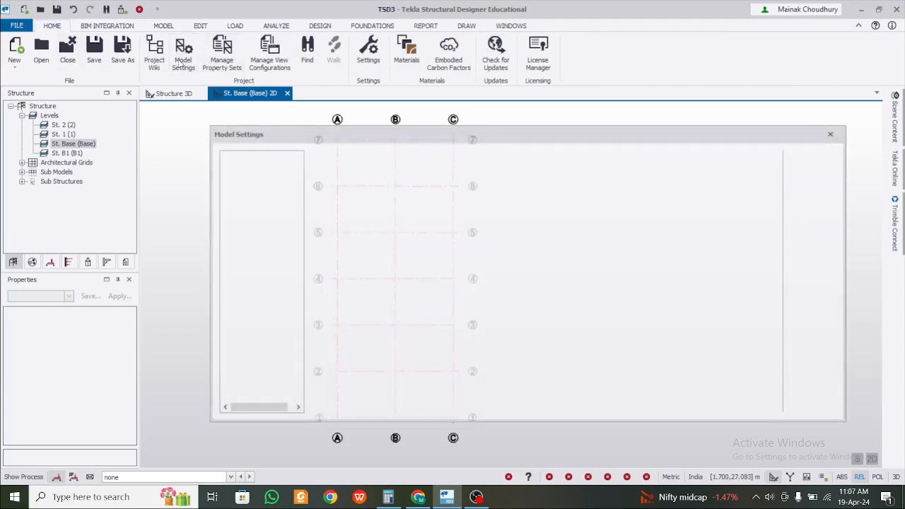
{"action": "left_click", "coordinate": [454, 282]}
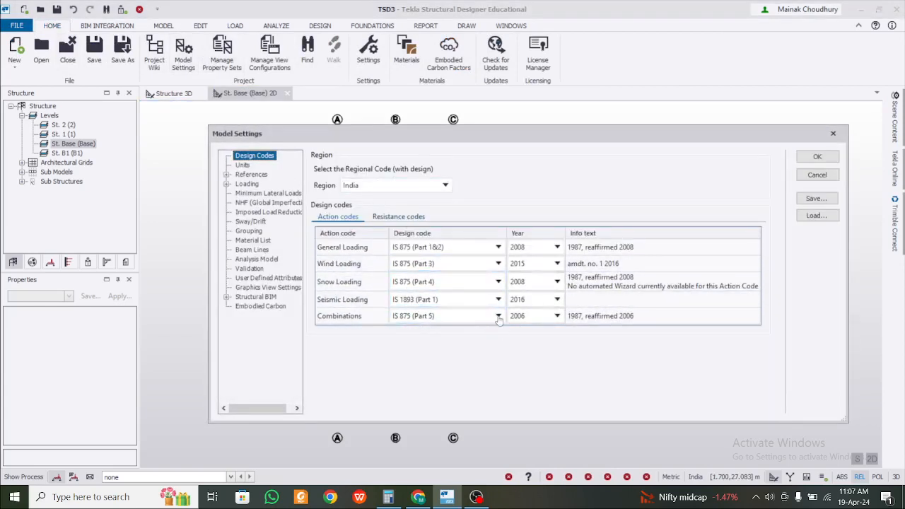
{"action": "left_click", "coordinate": [818, 156]}
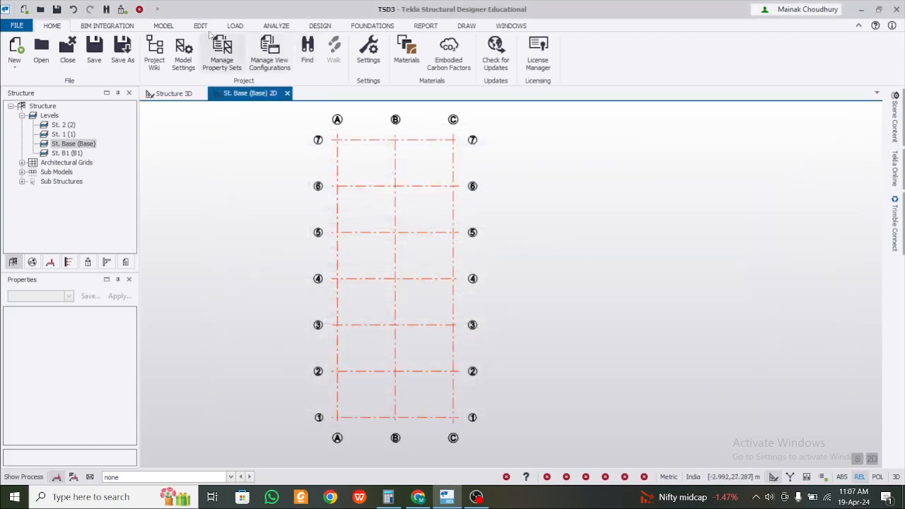
Step: Start a rolled steel column and set its grade to Fe 290
{"action": "left_click", "coordinate": [167, 27]}
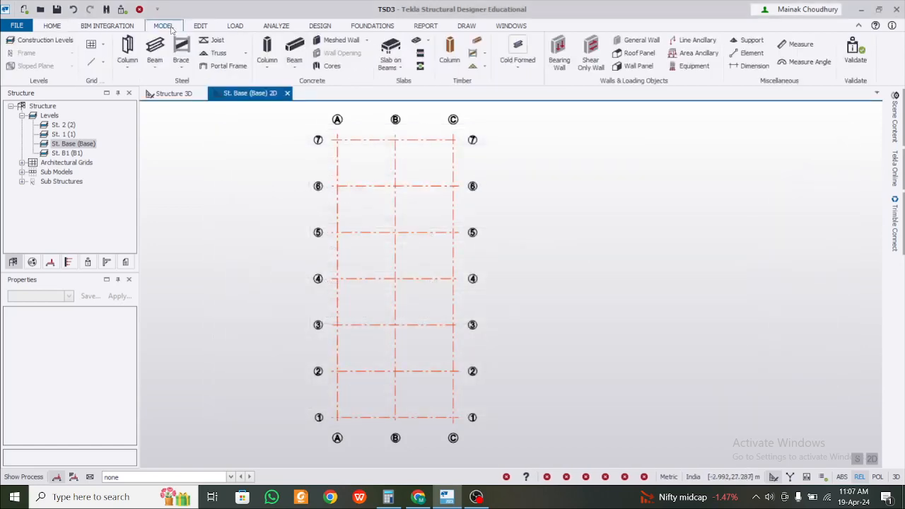
{"action": "left_click", "coordinate": [130, 50]}
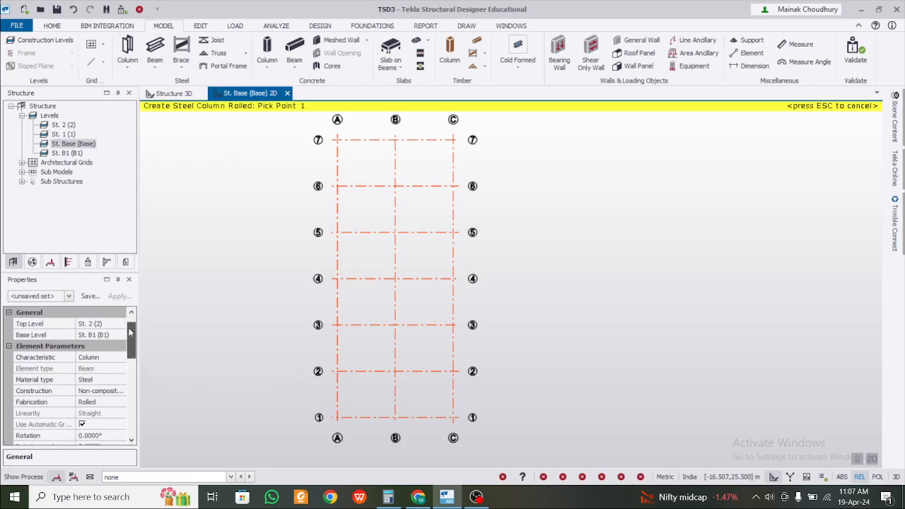
{"action": "mouse_move", "coordinate": [130, 332]}
{"action": "left_mouse_down"}
{"action": "mouse_move", "coordinate": [132, 413]}
{"action": "mouse_move", "coordinate": [132, 328]}
{"action": "mouse_move", "coordinate": [132, 342]}
{"action": "left_mouse_up"}
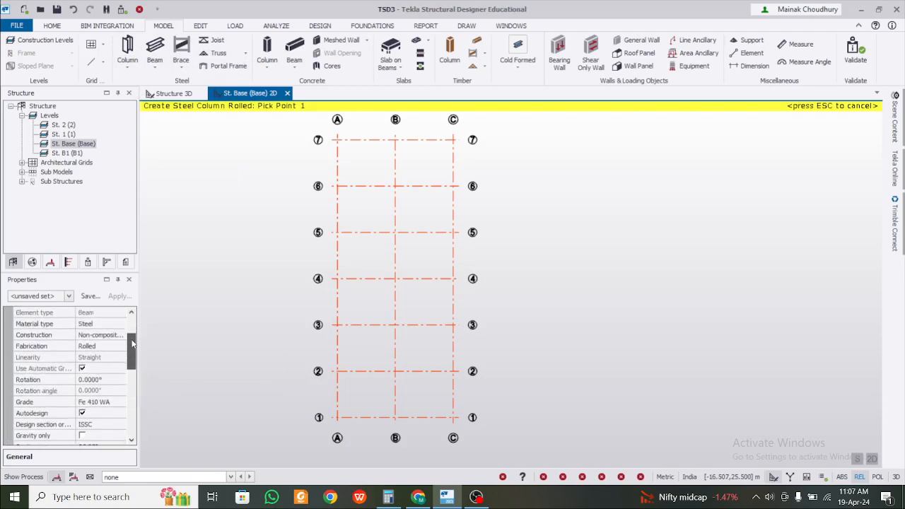
{"action": "left_click", "coordinate": [103, 402]}
{"action": "left_click", "coordinate": [120, 402]}
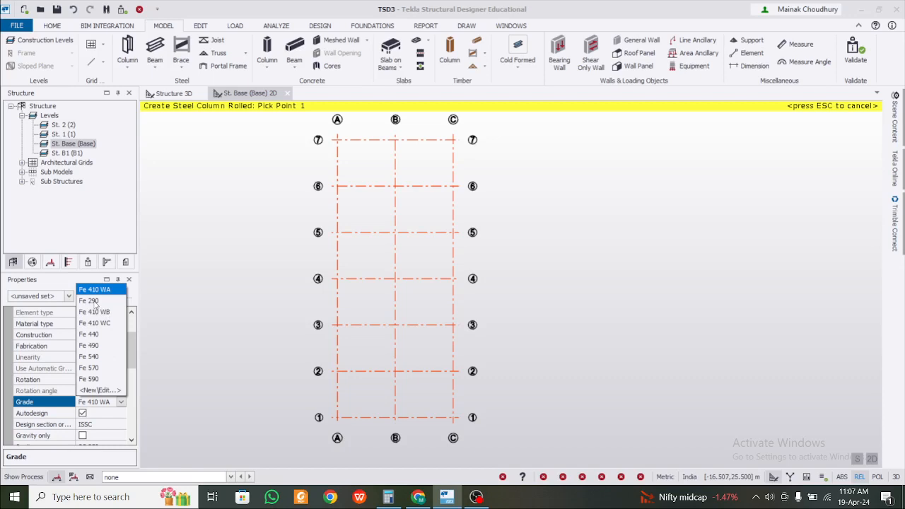
{"action": "left_click", "coordinate": [89, 300]}
Step: Set the column's section to the rectangular hollow section RHS 100.0x50.0x3.2
{"action": "left_click_drag", "start_coordinate": [130, 354], "coordinate": [128, 380]}
{"action": "left_click", "coordinate": [119, 380]}
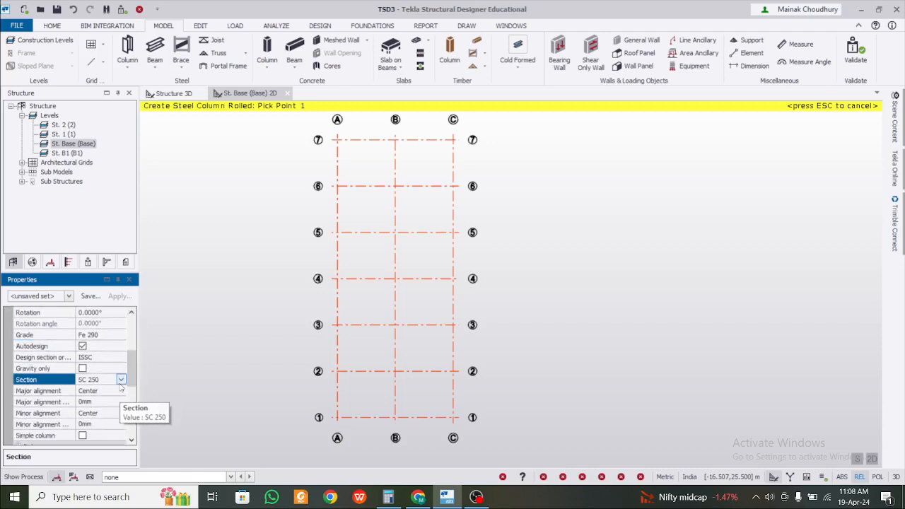
{"action": "left_click", "coordinate": [121, 380]}
{"action": "left_click", "coordinate": [118, 403]}
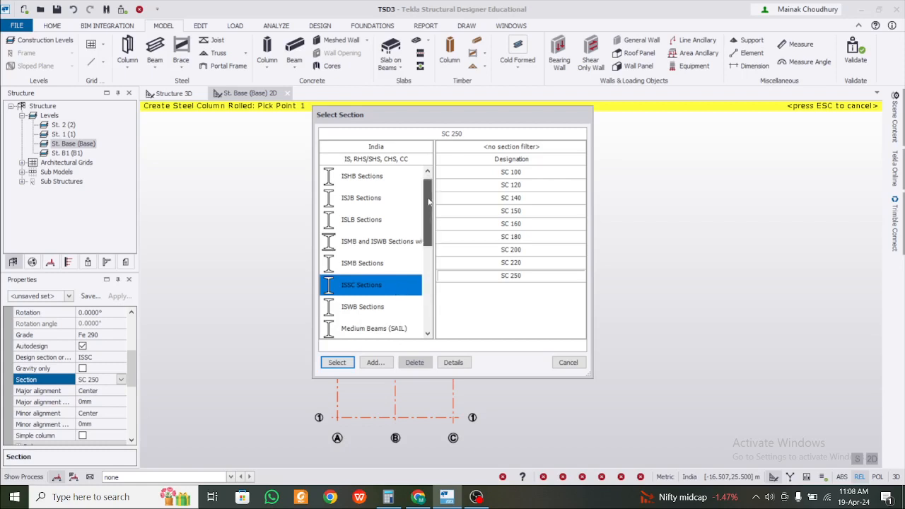
{"action": "scroll", "coordinate": [420, 240], "scroll_direction": "down", "scroll_amount": 3}
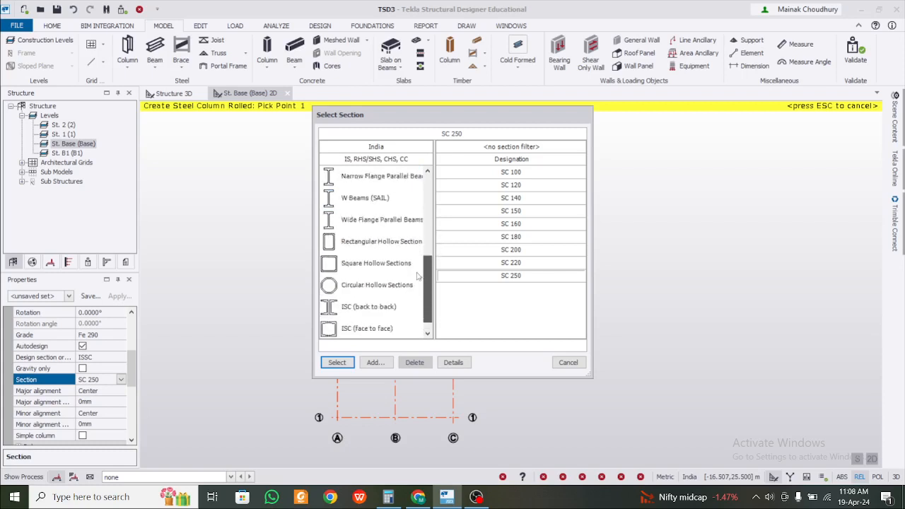
{"action": "left_click", "coordinate": [395, 242]}
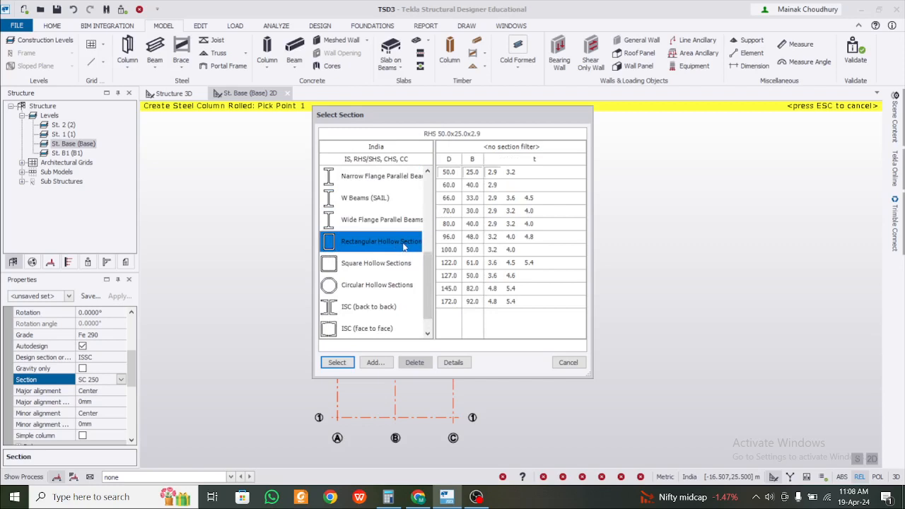
{"action": "left_click", "coordinate": [460, 253]}
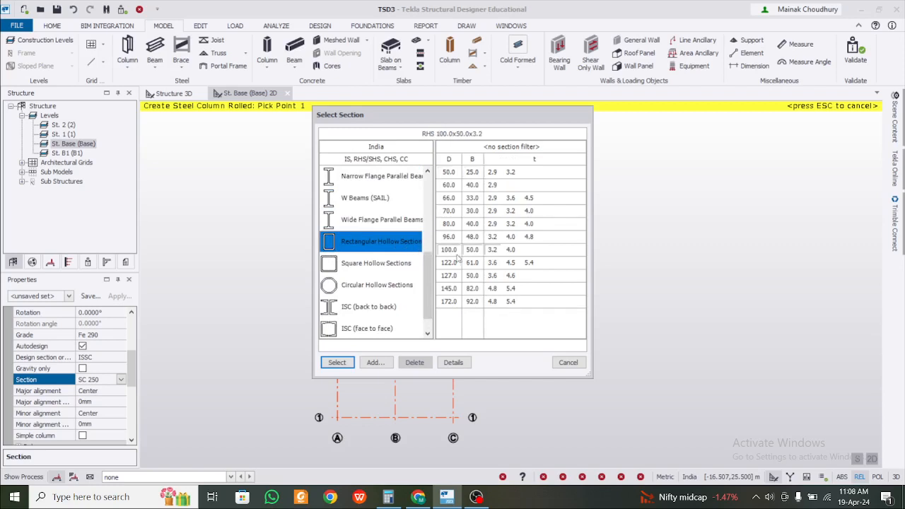
{"action": "double_click", "coordinate": [457, 254]}
Step: Place steel columns with top level St. 1 (1) at all grid intersections from A-1 to C-7 and show the structure in 3D
{"action": "left_click_drag", "start_coordinate": [306, 121], "coordinate": [465, 381]}
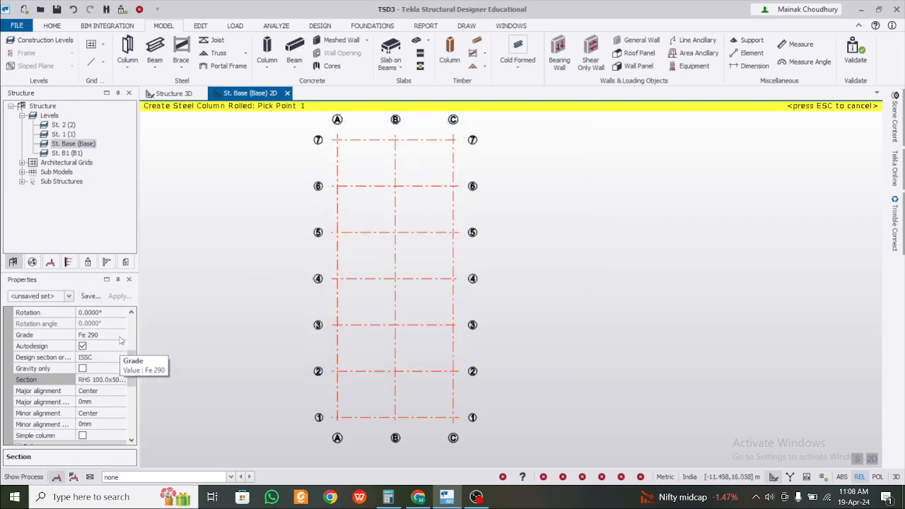
{"action": "left_click", "coordinate": [123, 370]}
{"action": "left_click_drag", "start_coordinate": [132, 368], "coordinate": [131, 336]}
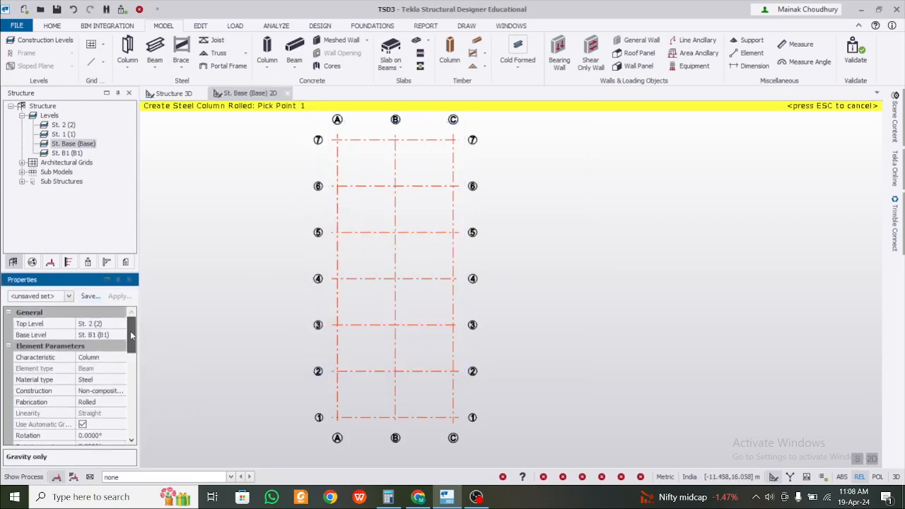
{"action": "left_click", "coordinate": [119, 323]}
{"action": "left_click", "coordinate": [121, 323]}
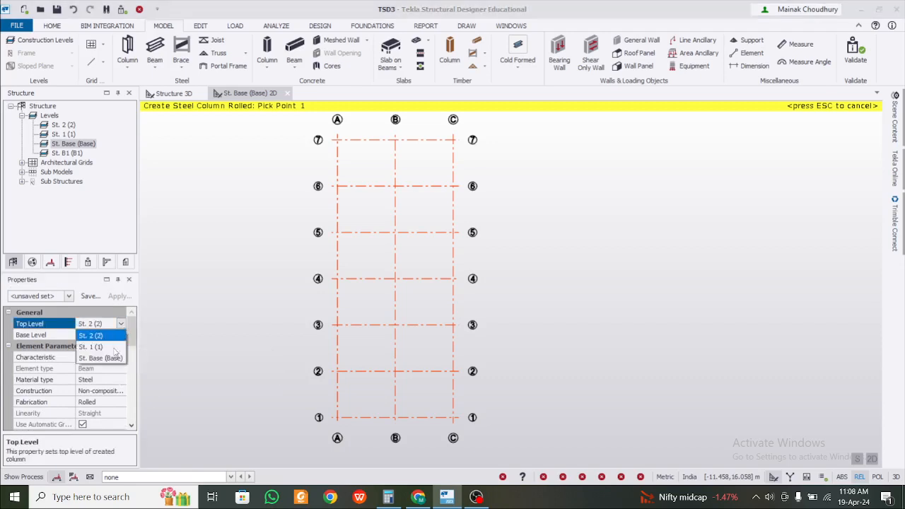
{"action": "left_click", "coordinate": [113, 347]}
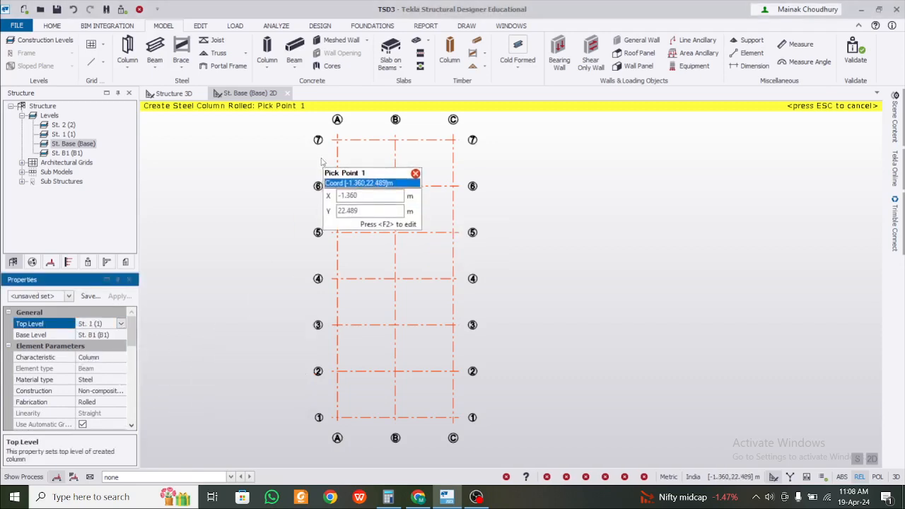
{"action": "left_click_drag", "start_coordinate": [308, 120], "coordinate": [478, 451]}
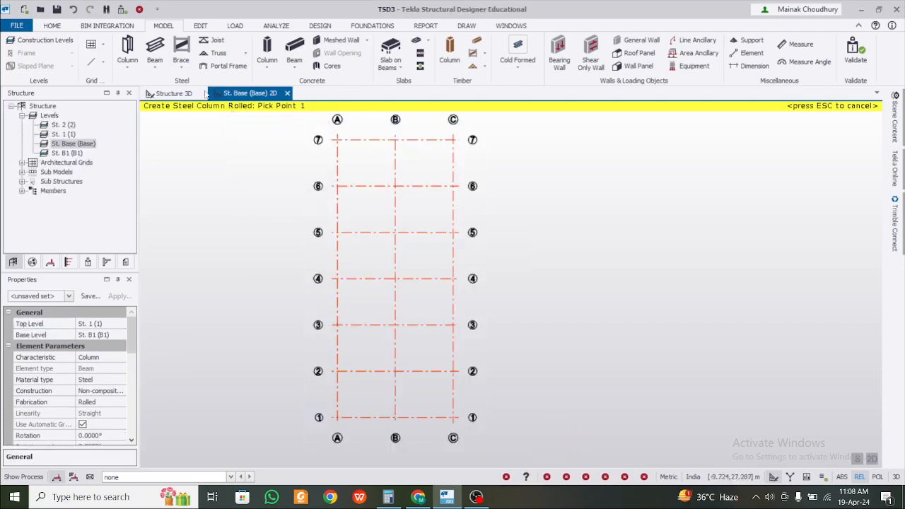
{"action": "left_click", "coordinate": [177, 94]}
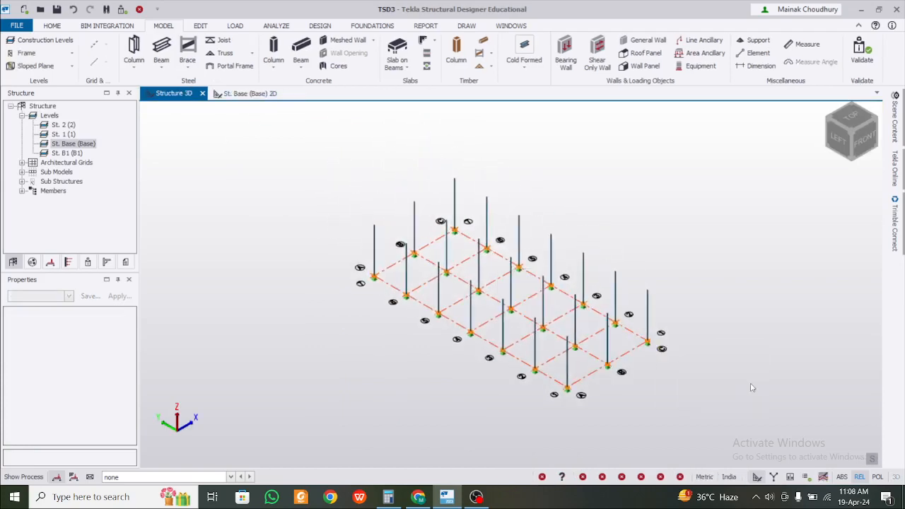
Step: Set the rotational restraints Mx and My of all 21 column base supports to Fixed
{"action": "right_click_drag", "start_coordinate": [752, 387], "coordinate": [622, 342]}
{"action": "scroll", "coordinate": [631, 372], "scroll_direction": "up", "scroll_amount": 5}
{"action": "scroll", "coordinate": [583, 328], "scroll_direction": "down", "scroll_amount": 2}
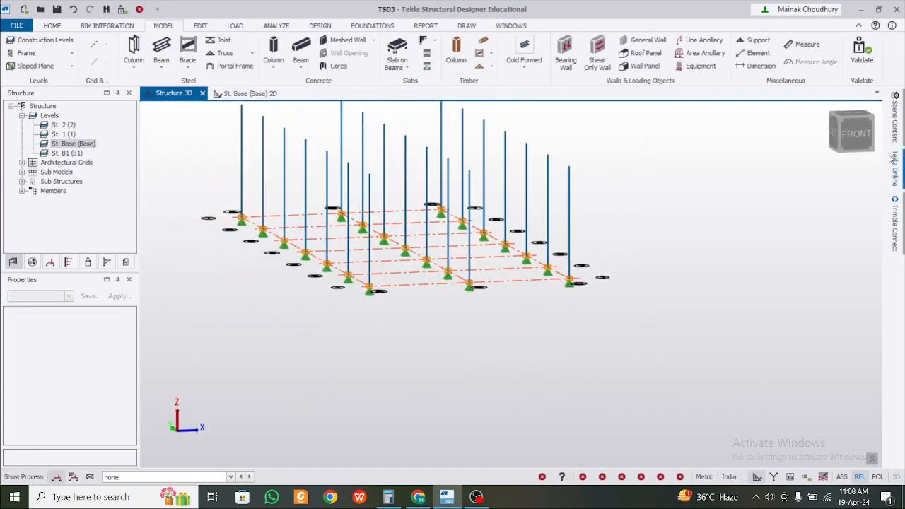
{"action": "left_click", "coordinate": [848, 138]}
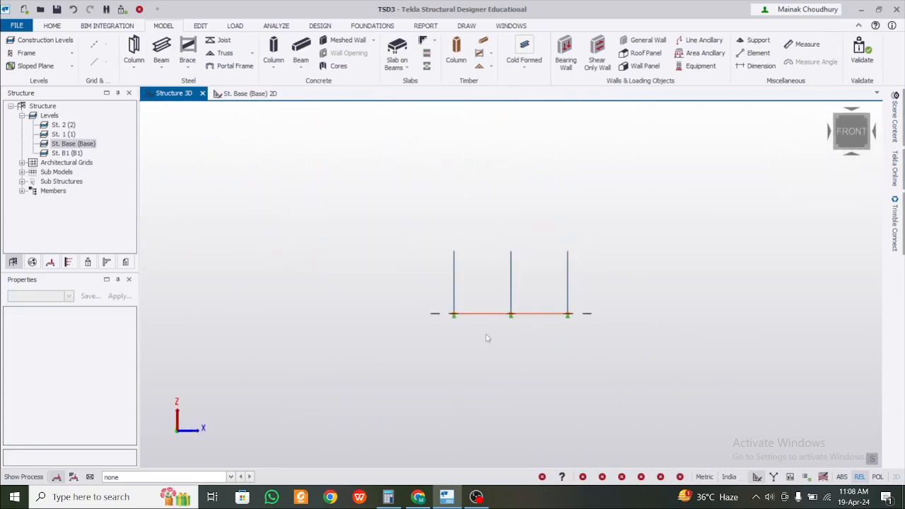
{"action": "scroll", "coordinate": [478, 337], "scroll_direction": "up", "scroll_amount": 3}
{"action": "left_click_drag", "start_coordinate": [743, 380], "coordinate": [365, 307]}
{"action": "middle_click_drag", "start_coordinate": [446, 335], "coordinate": [369, 394]}
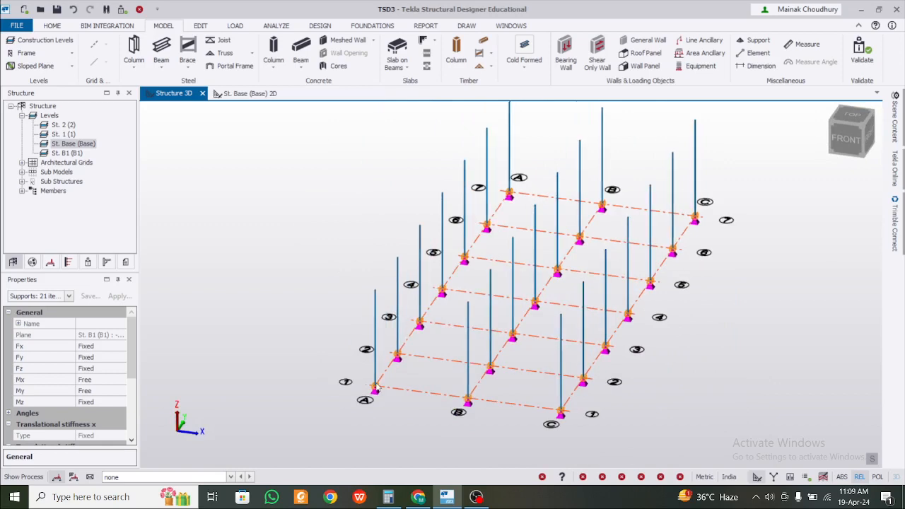
{"action": "left_click", "coordinate": [117, 380]}
{"action": "left_click", "coordinate": [121, 379]}
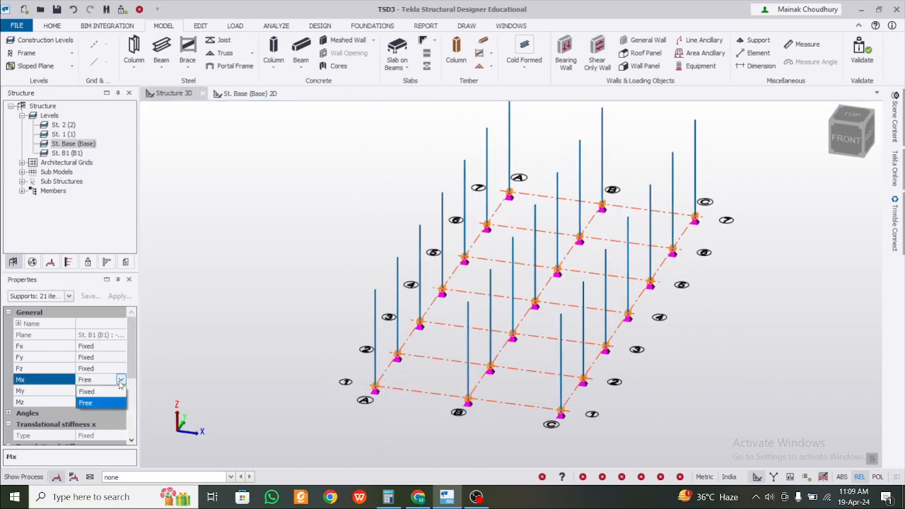
{"action": "left_click", "coordinate": [86, 390]}
{"action": "left_click", "coordinate": [117, 391]}
{"action": "left_click", "coordinate": [115, 402]}
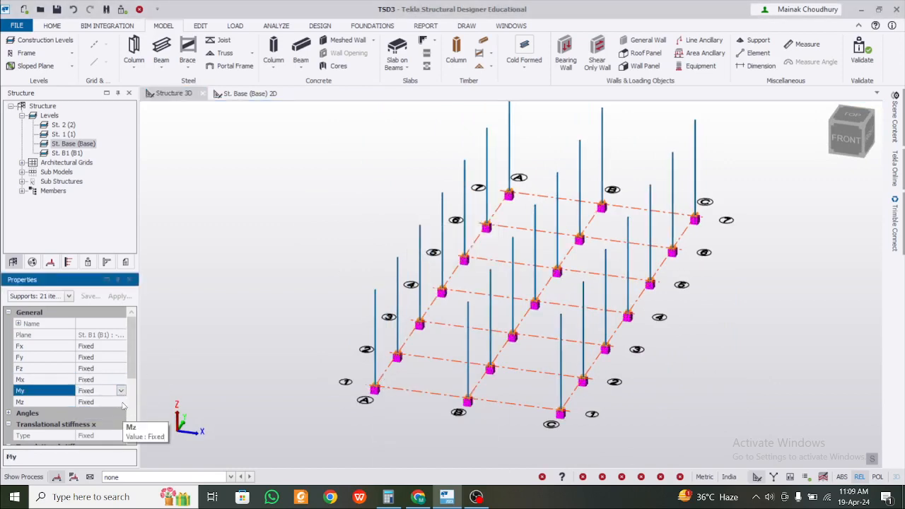
{"action": "middle_click_drag", "start_coordinate": [326, 409], "coordinate": [389, 418]}
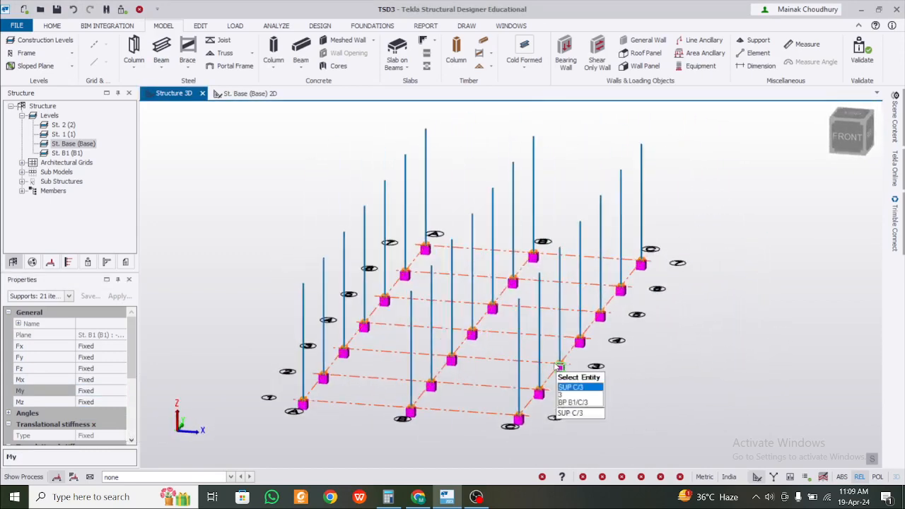
{"action": "middle_click_drag", "start_coordinate": [555, 364], "coordinate": [619, 370]}
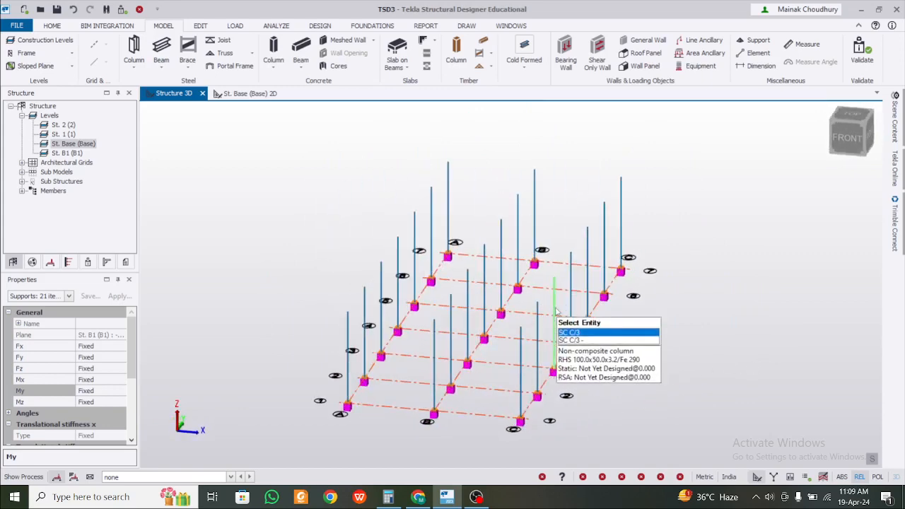
{"action": "middle_click_drag", "start_coordinate": [555, 318], "coordinate": [680, 253]}
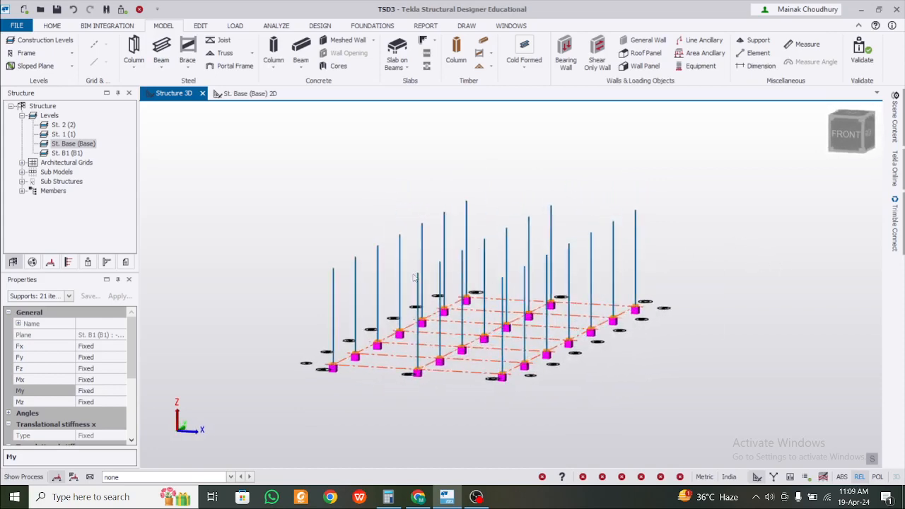
{"action": "scroll", "coordinate": [408, 253], "scroll_direction": "up", "scroll_amount": 3}
{"action": "middle_click_drag", "start_coordinate": [349, 206], "coordinate": [329, 207]}
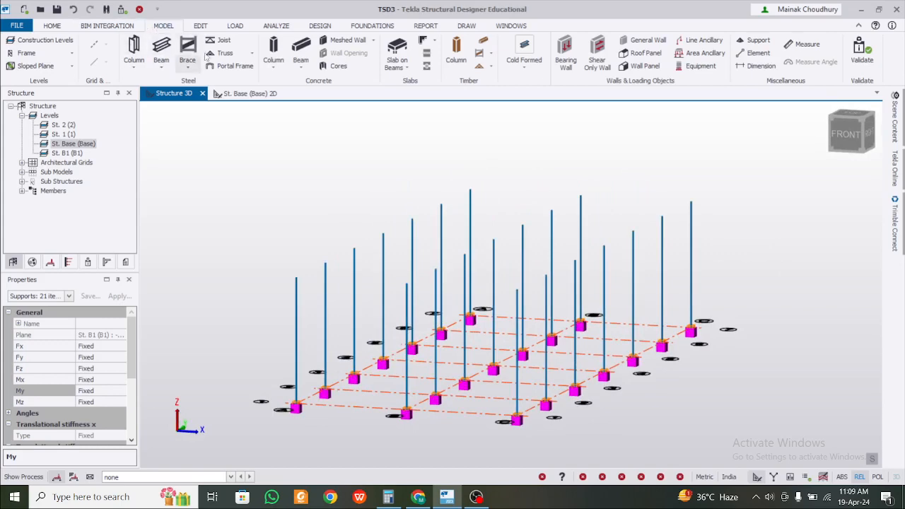
Step: Start a new steel truss, compare the available truss shapes and choose the Bowstring shape
{"action": "left_click", "coordinate": [221, 55]}
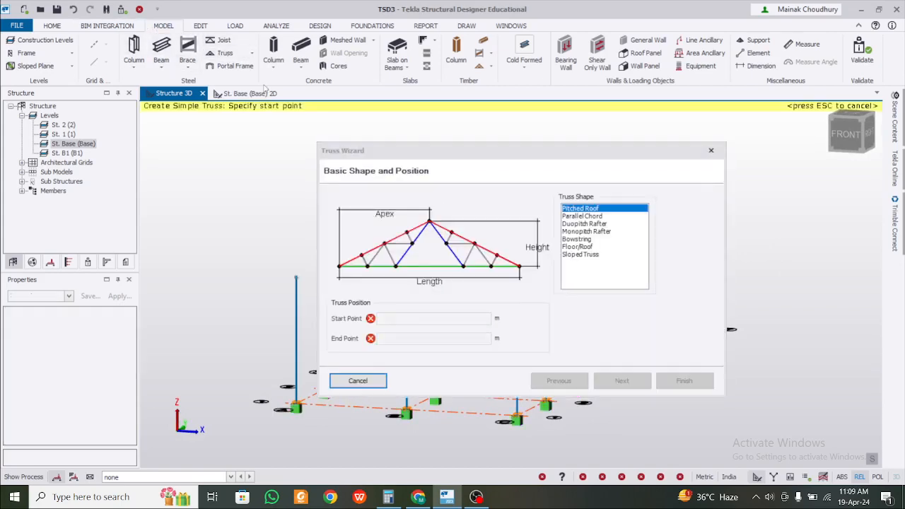
{"action": "left_click", "coordinate": [584, 215]}
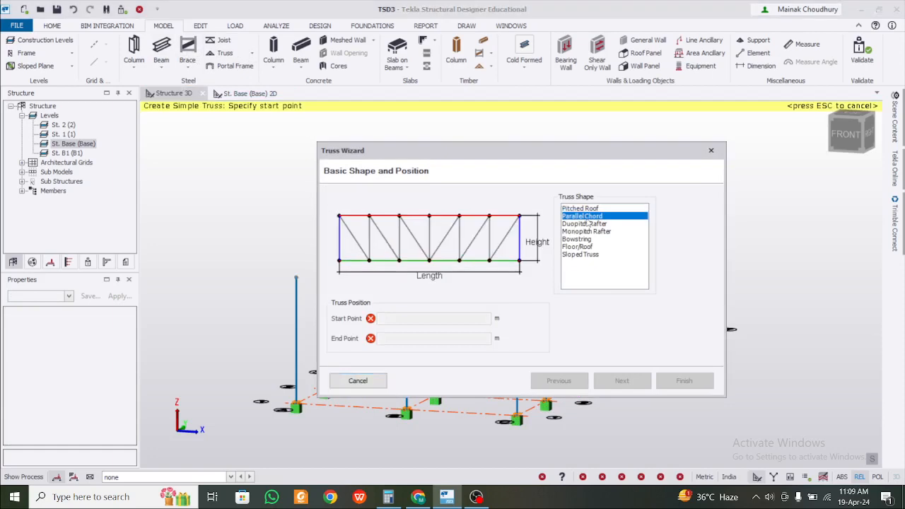
{"action": "left_click", "coordinate": [587, 224]}
{"action": "left_click", "coordinate": [587, 239]}
{"action": "left_click", "coordinate": [586, 247]}
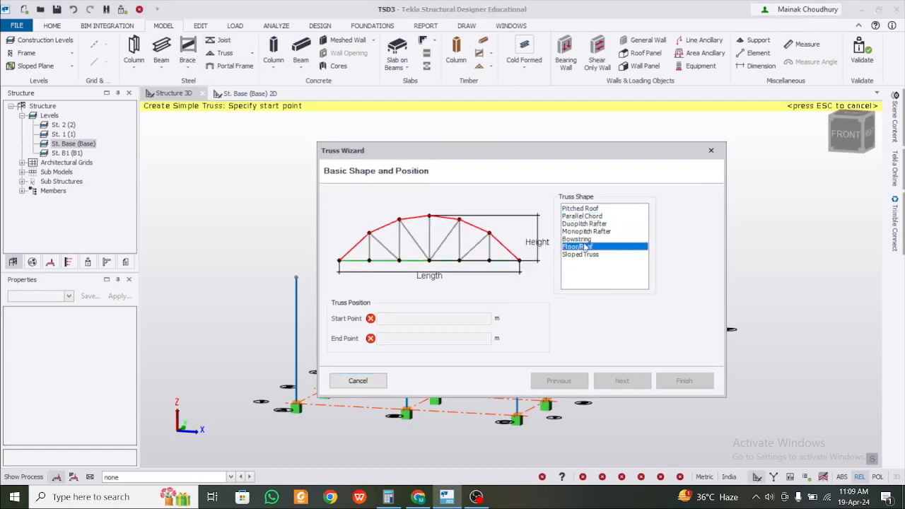
{"action": "left_click", "coordinate": [586, 255]}
{"action": "left_click", "coordinate": [584, 247]}
{"action": "left_click", "coordinate": [583, 242]}
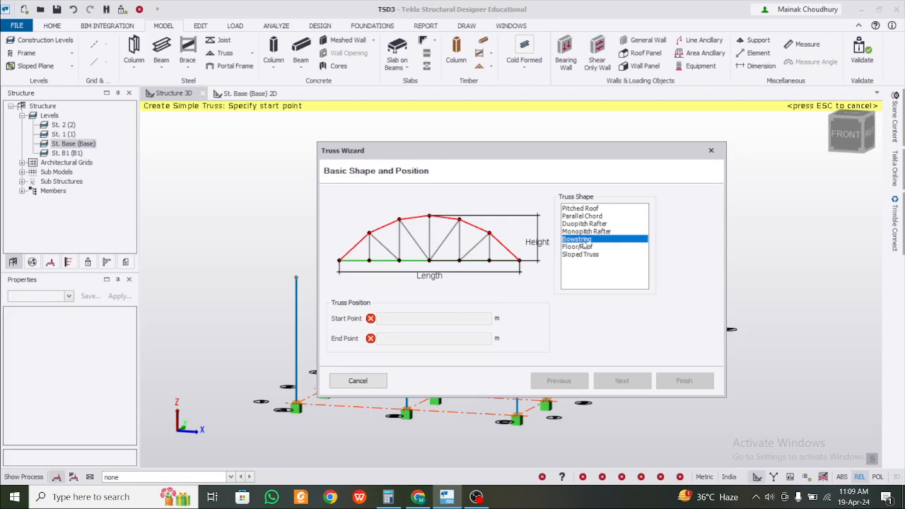
{"action": "left_click", "coordinate": [597, 247]}
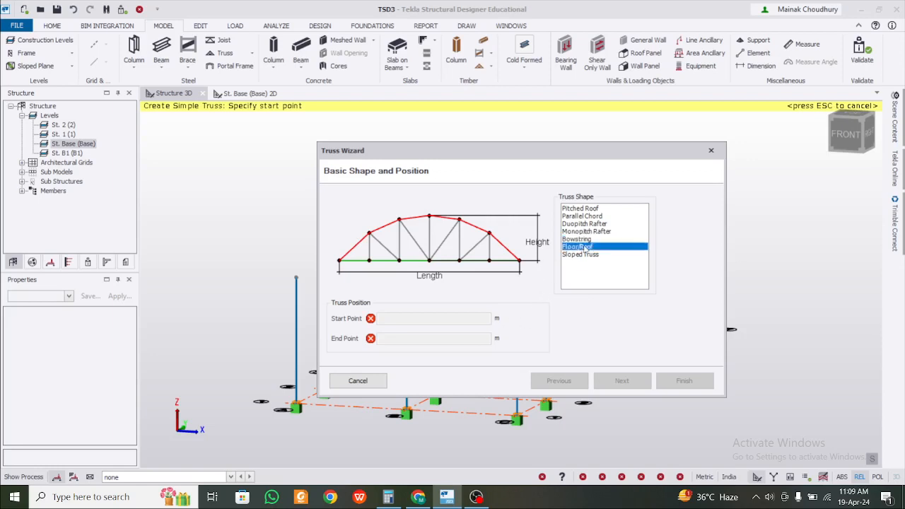
{"action": "left_click", "coordinate": [587, 255]}
{"action": "left_click", "coordinate": [586, 240]}
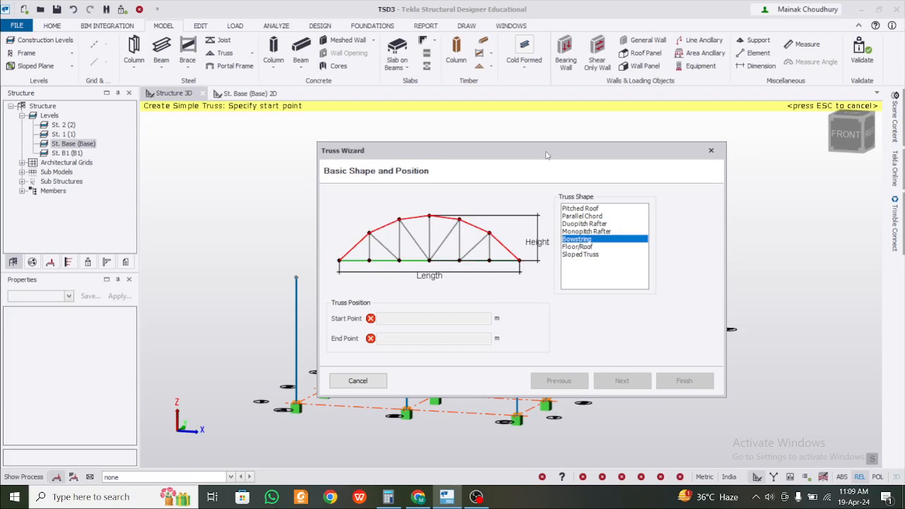
Step: Position the truss between the column tops at A/1 and C/1, from [0.000, 0.000, 4.000] to [10.000, 0.000, 4.000] m
{"action": "left_click_drag", "start_coordinate": [546, 154], "coordinate": [721, 315]}
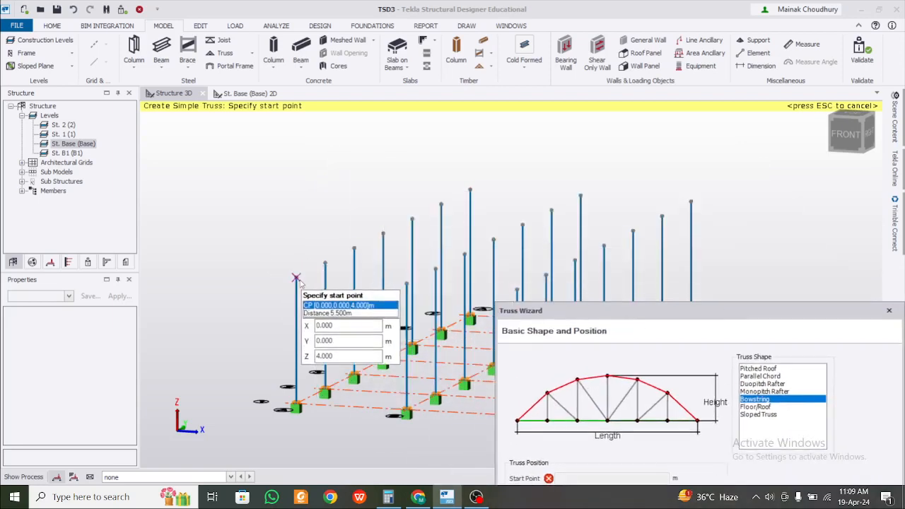
{"action": "left_click", "coordinate": [297, 279]}
{"action": "middle_click_drag", "start_coordinate": [468, 292], "coordinate": [295, 253]}
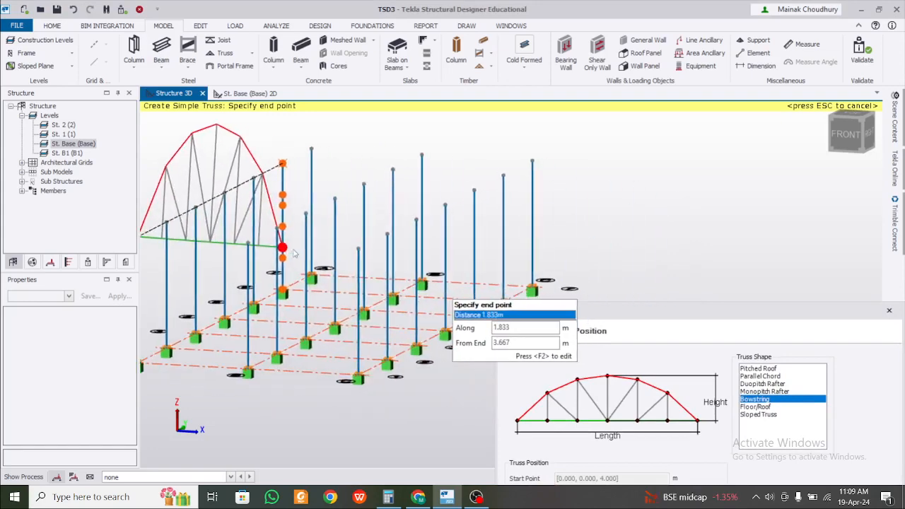
{"action": "left_click", "coordinate": [360, 249]}
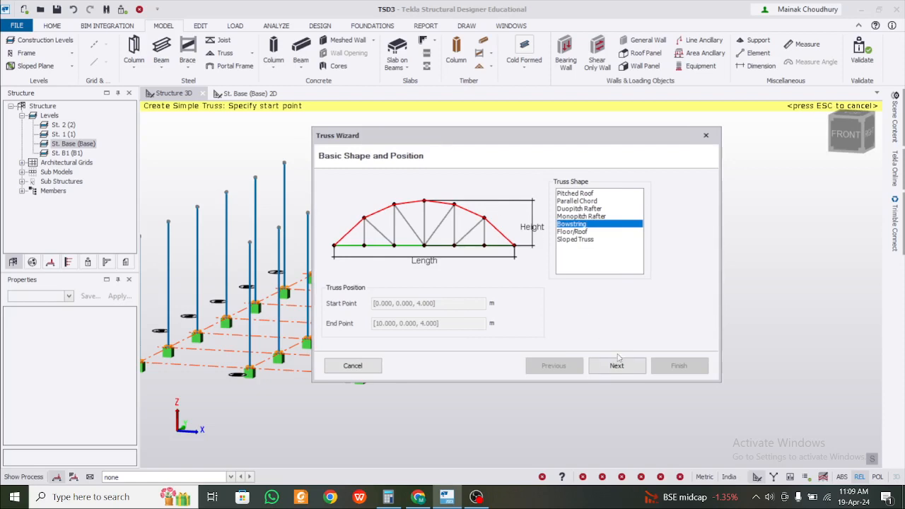
Step: Give the Bowstring 1 truss a height of 1.2 m and a regular division of 6 panels, and create it
{"action": "left_click", "coordinate": [617, 371]}
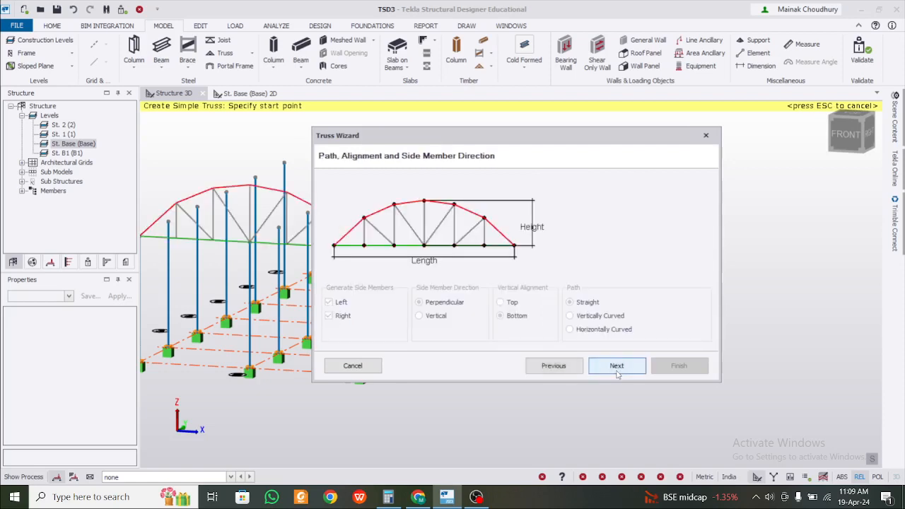
{"action": "left_click", "coordinate": [617, 371]}
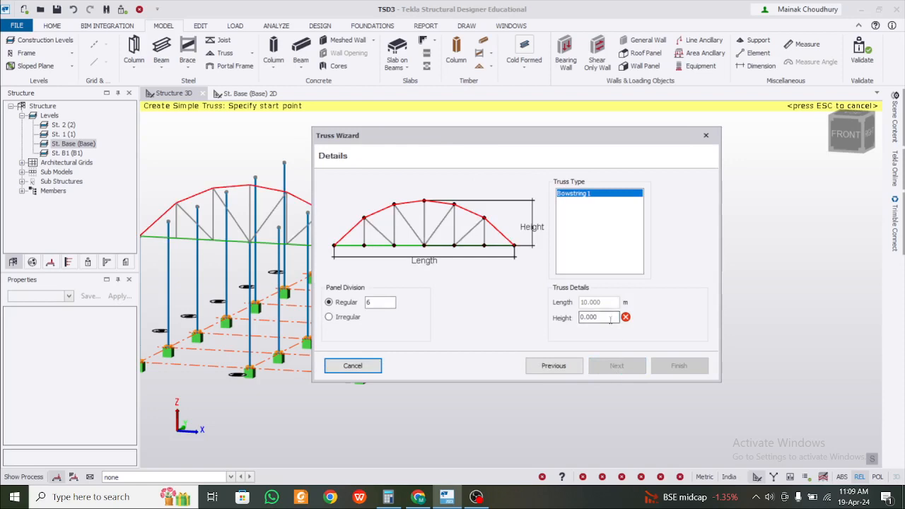
{"action": "left_click_drag", "start_coordinate": [595, 317], "coordinate": [520, 317]}
{"action": "type", "text": "1.2"}
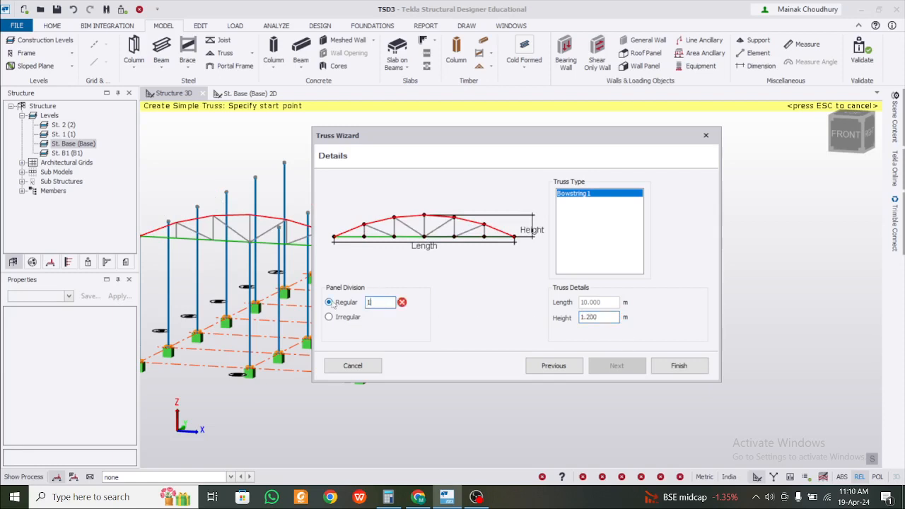
{"action": "type", "text": "0"}
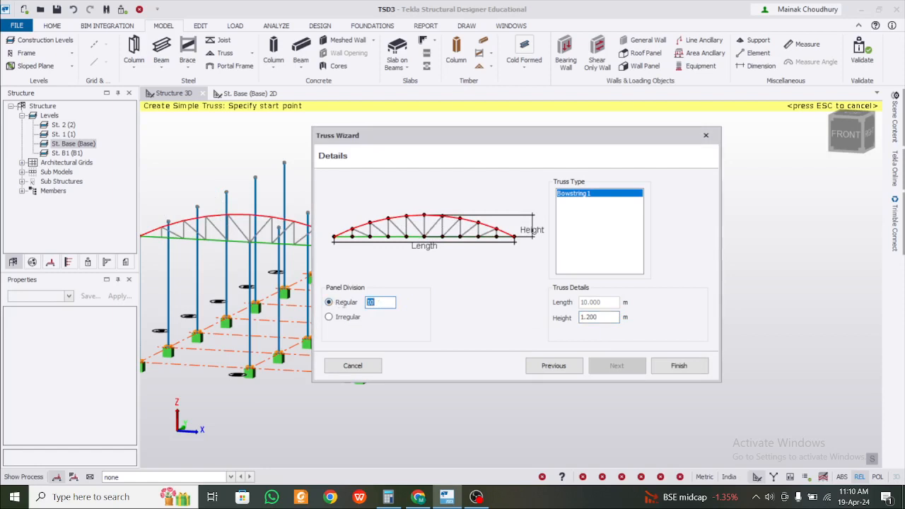
{"action": "type", "text": "5"}
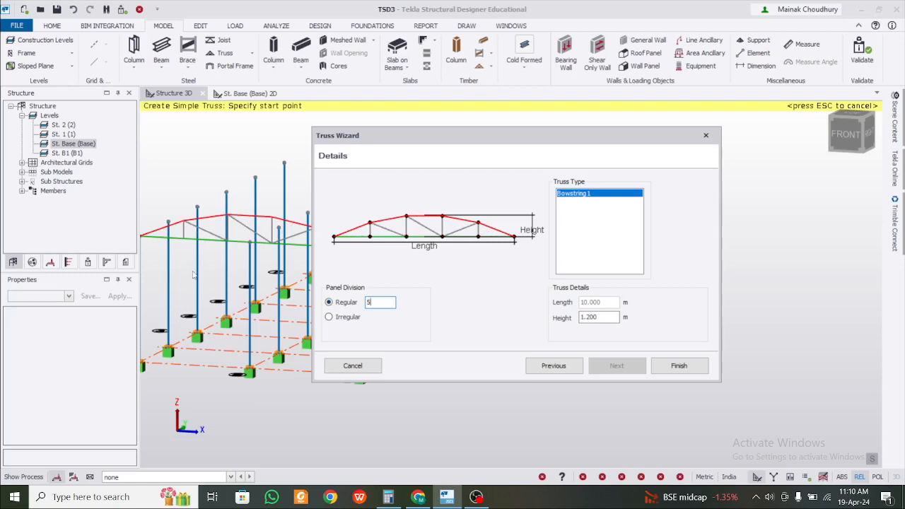
{"action": "type", "text": "6"}
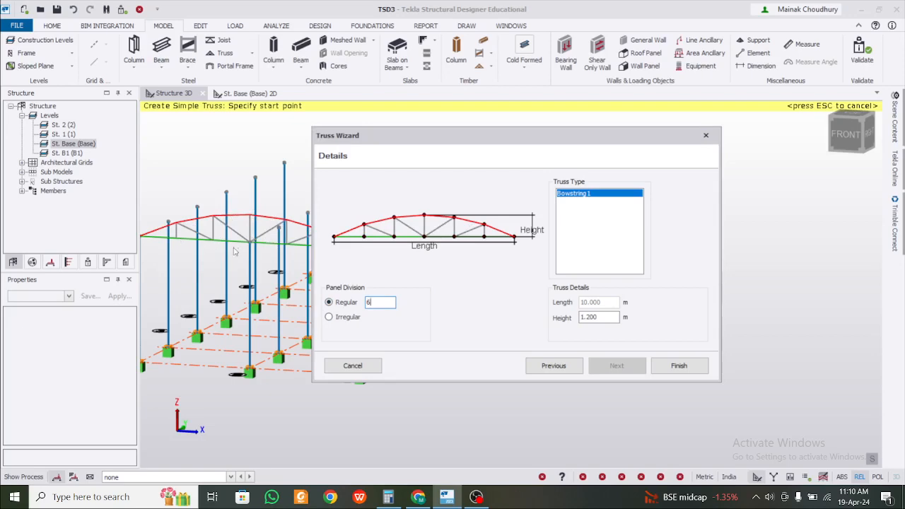
{"action": "left_click", "coordinate": [679, 365]}
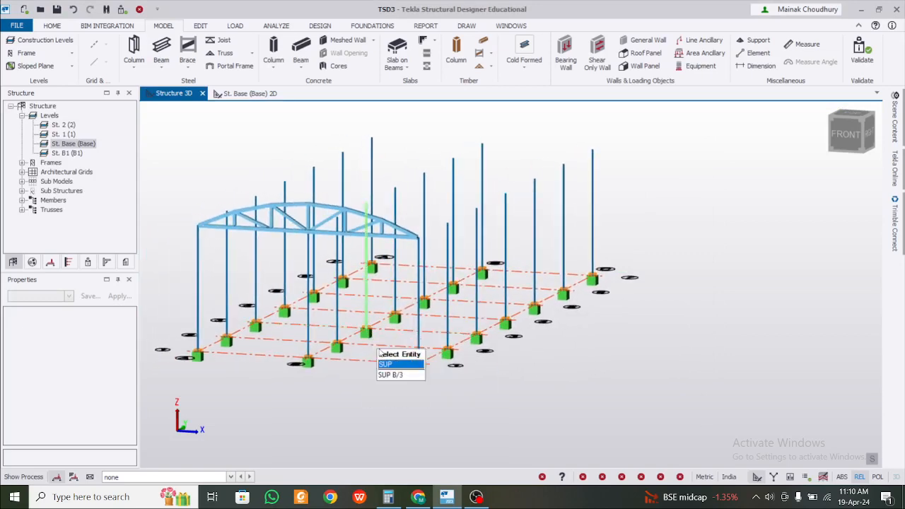
Step: Validate the model and highlight the members behind the general Member intersection entry in the 3D view
{"action": "scroll", "coordinate": [350, 350], "scroll_direction": "up", "scroll_amount": 3}
{"action": "left_click", "coordinate": [422, 262]}
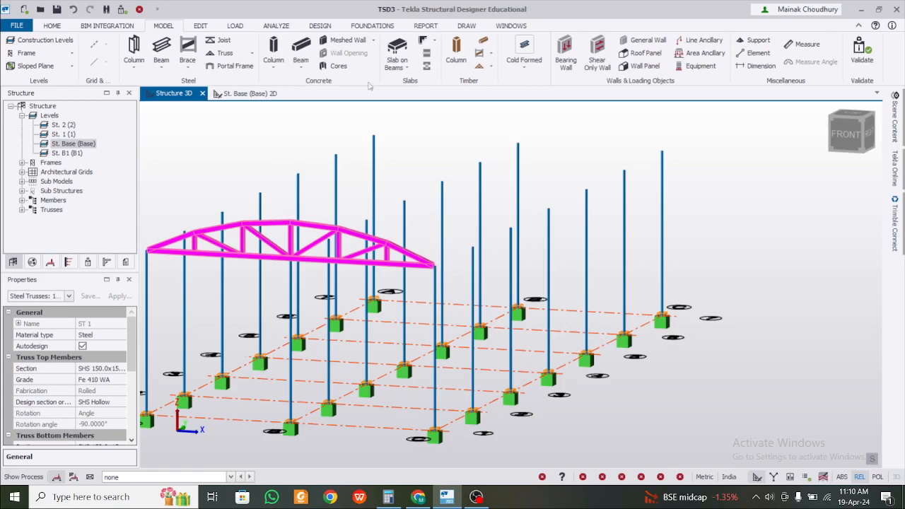
{"action": "left_click", "coordinate": [865, 56]}
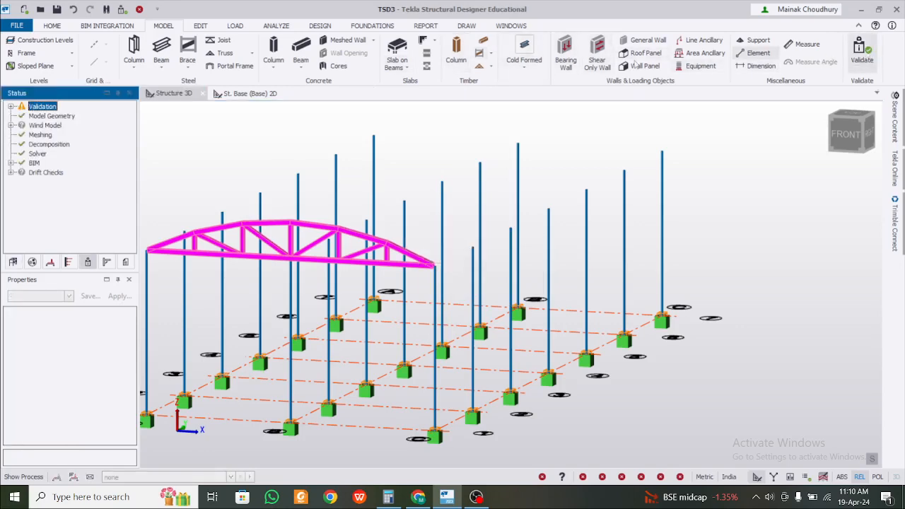
{"action": "left_click", "coordinate": [11, 107]}
{"action": "left_click", "coordinate": [12, 106]}
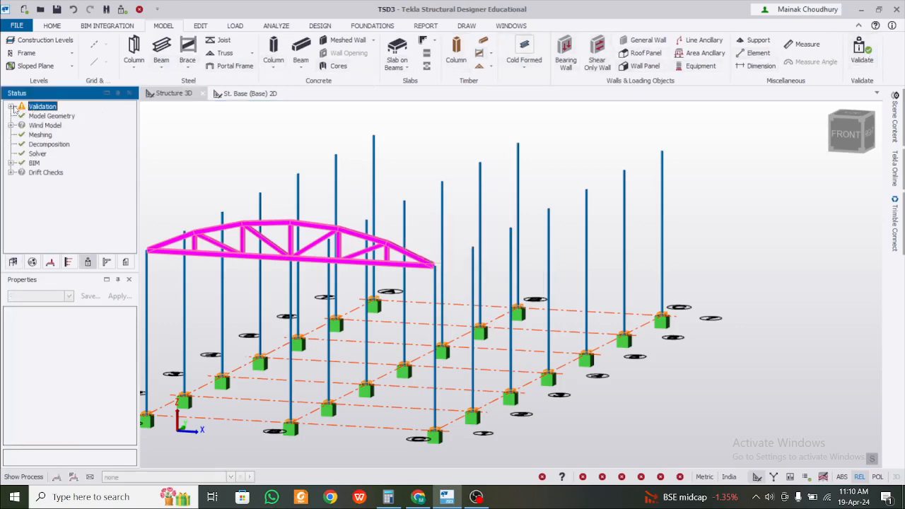
{"action": "left_click", "coordinate": [11, 106]}
{"action": "left_click", "coordinate": [22, 116]}
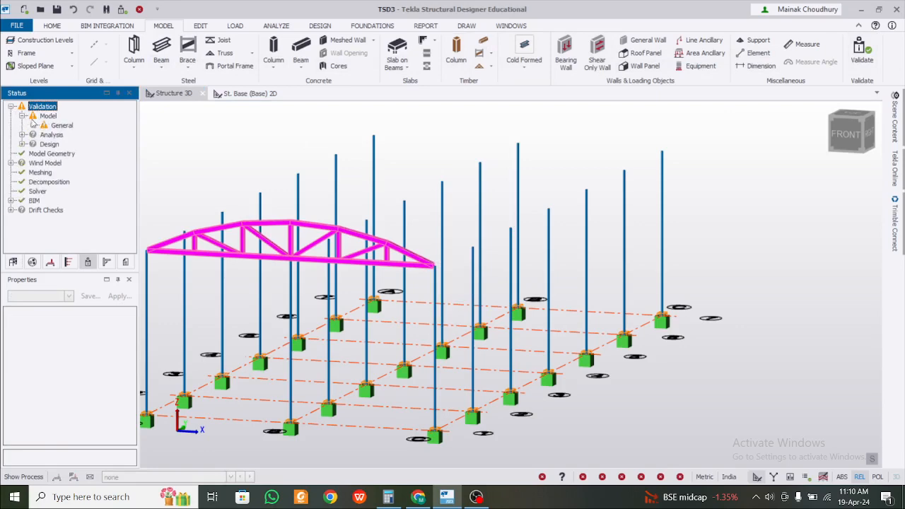
{"action": "left_click", "coordinate": [33, 126]}
{"action": "left_click", "coordinate": [45, 135]}
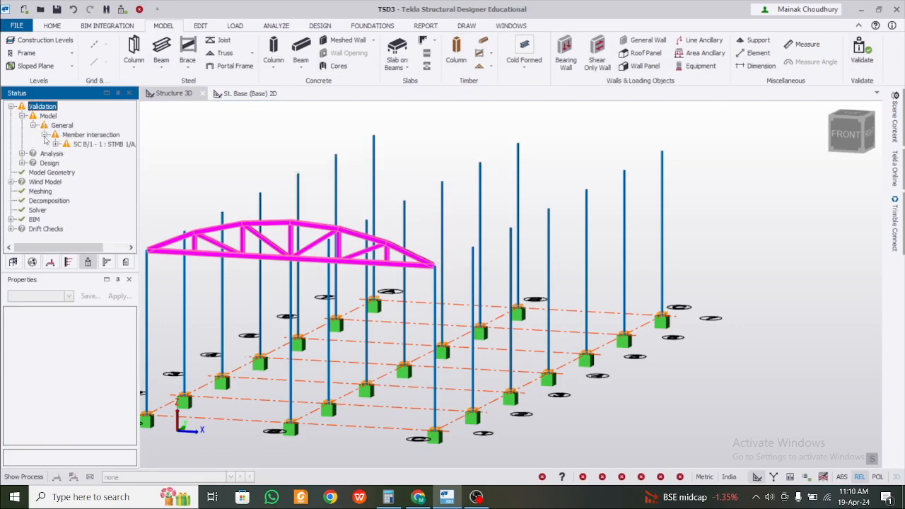
{"action": "left_click", "coordinate": [87, 144]}
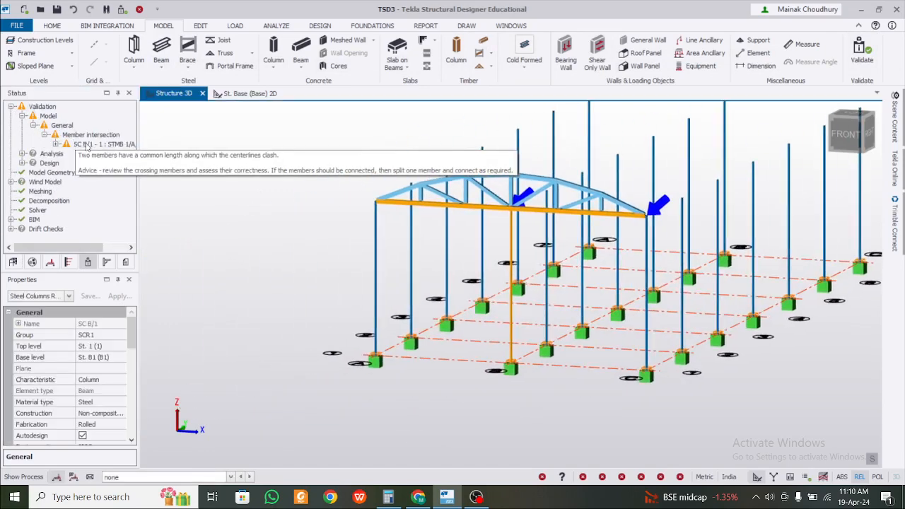
Step: Move the top end node of column B/1 down to 5.429 m along its length, just below the truss bottom chord
{"action": "scroll", "coordinate": [538, 296], "scroll_direction": "up", "scroll_amount": 3}
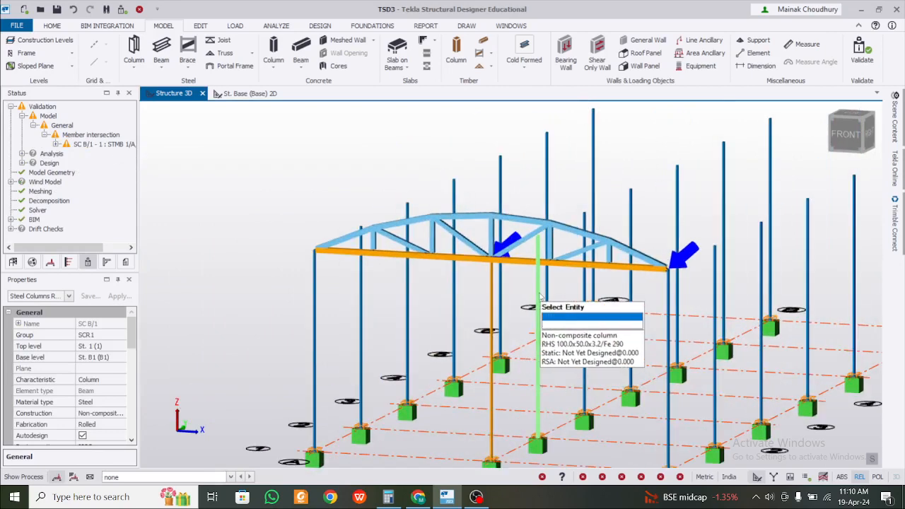
{"action": "scroll", "coordinate": [538, 296], "scroll_direction": "up", "scroll_amount": 5}
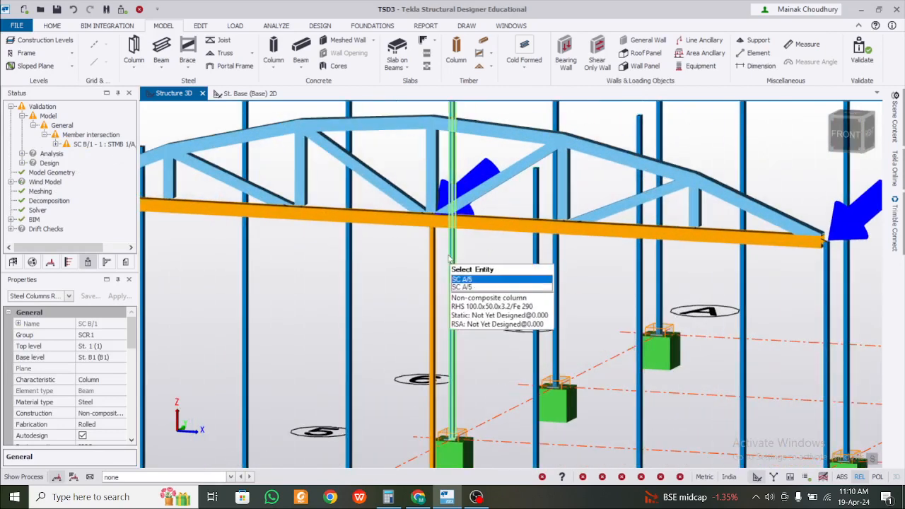
{"action": "scroll", "coordinate": [436, 222], "scroll_direction": "up", "scroll_amount": 3}
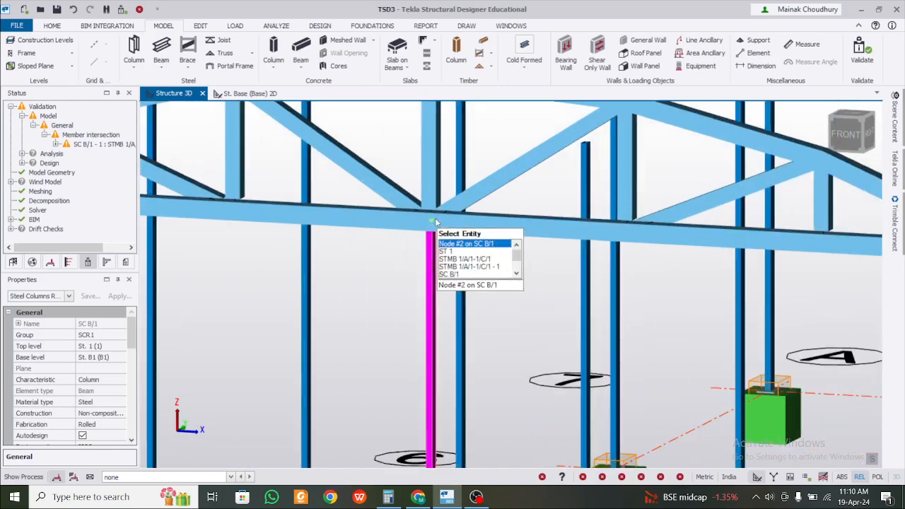
{"action": "scroll", "coordinate": [436, 222], "scroll_direction": "up", "scroll_amount": 2}
{"action": "left_click", "coordinate": [429, 221]}
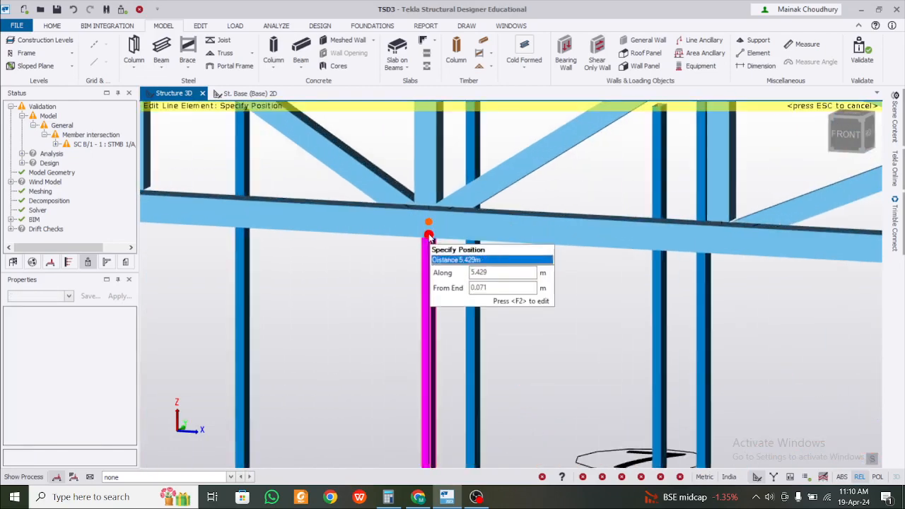
{"action": "left_click", "coordinate": [429, 235]}
{"action": "scroll", "coordinate": [464, 273], "scroll_direction": "down", "scroll_amount": 4}
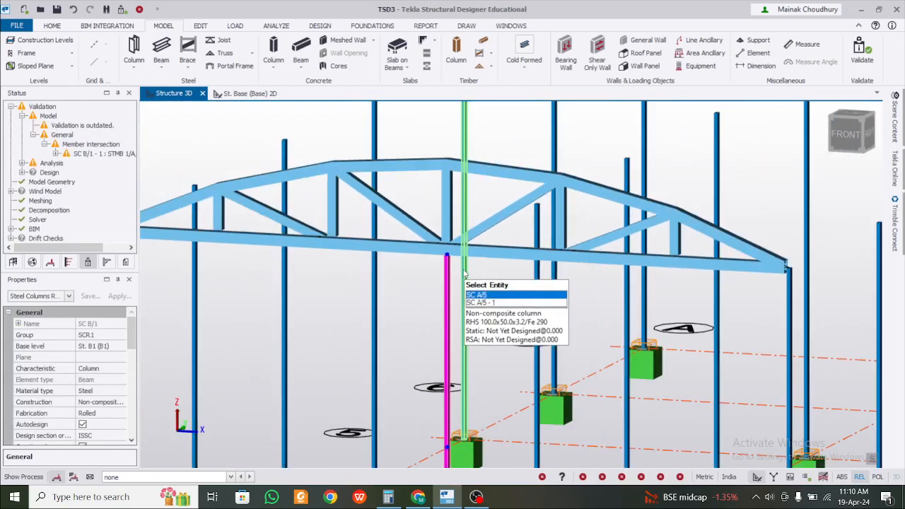
Step: Validate the model again and review the truss over the shortened column B/1
{"action": "left_click", "coordinate": [121, 10]}
{"action": "scroll", "coordinate": [527, 304], "scroll_direction": "down", "scroll_amount": 3}
{"action": "scroll", "coordinate": [500, 310], "scroll_direction": "up", "scroll_amount": 1}
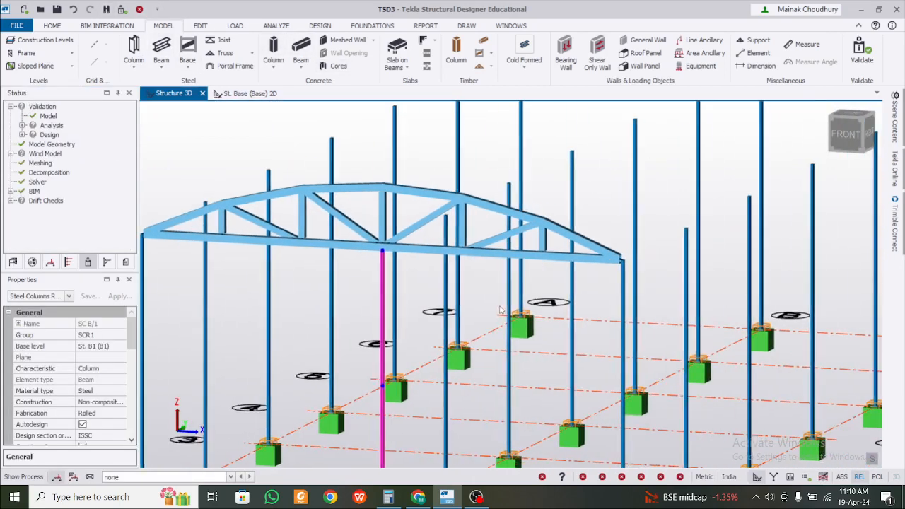
{"action": "scroll", "coordinate": [549, 302], "scroll_direction": "down", "scroll_amount": 1}
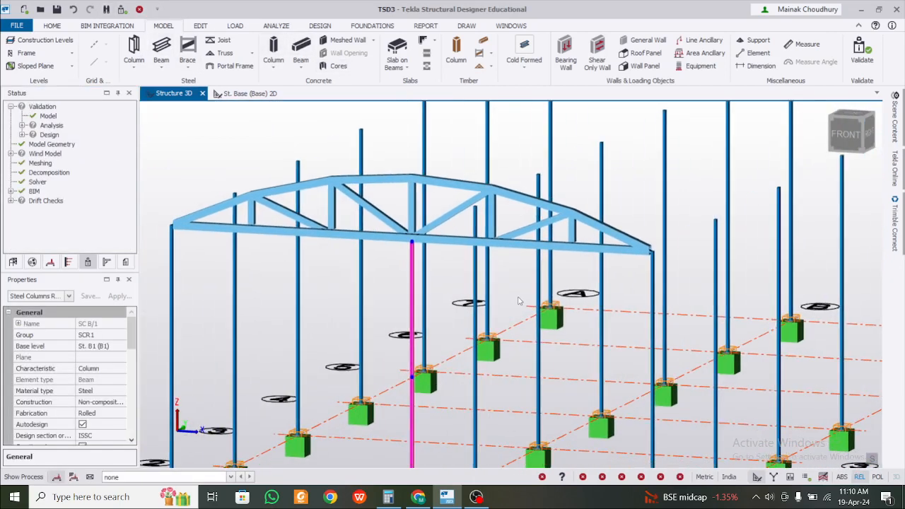
{"action": "scroll", "coordinate": [548, 302], "scroll_direction": "down", "scroll_amount": 1}
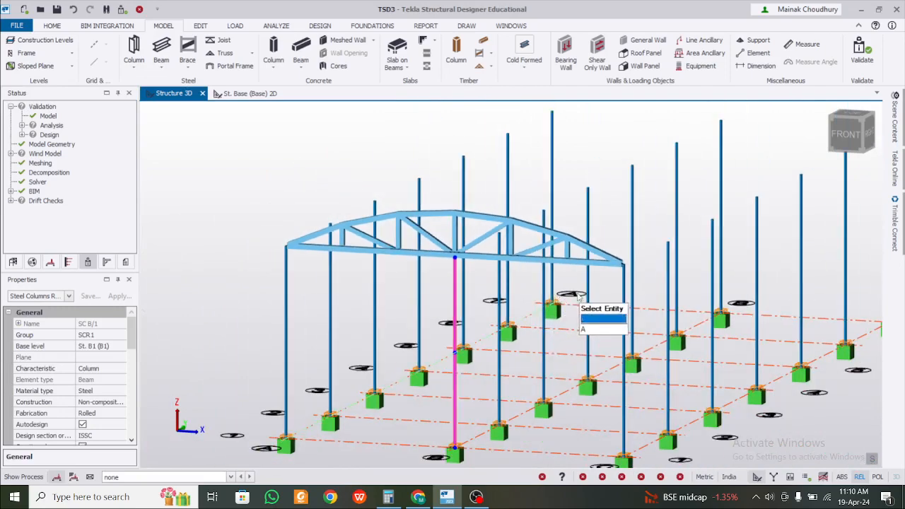
{"action": "middle_click_drag", "start_coordinate": [579, 295], "coordinate": [577, 294]}
{"action": "middle_click_drag", "start_coordinate": [693, 349], "coordinate": [649, 344]}
{"action": "right_click_drag", "start_coordinate": [644, 344], "coordinate": [574, 338]}
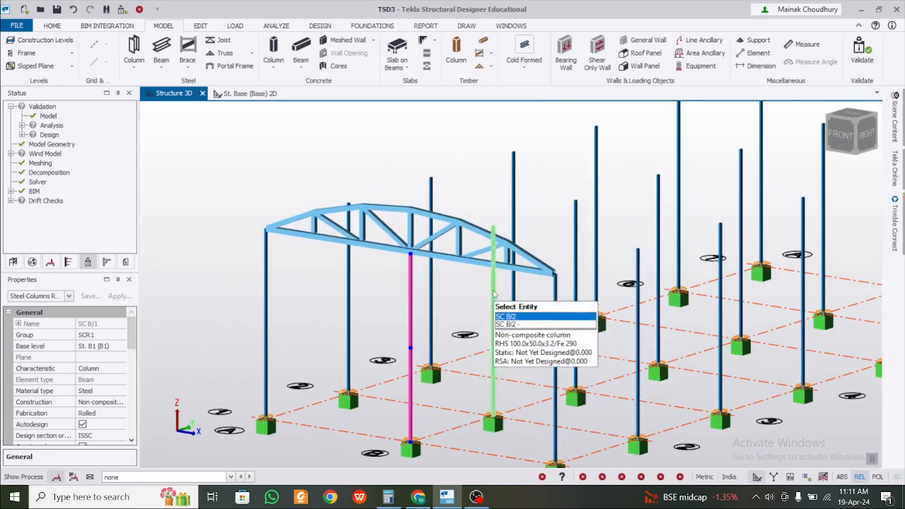
Step: Copy the gridline 1 truss from its reference node at [10.000, 0.000, 4.000] m to the column tops at C/2 through C/7
{"action": "left_click", "coordinate": [514, 273]}
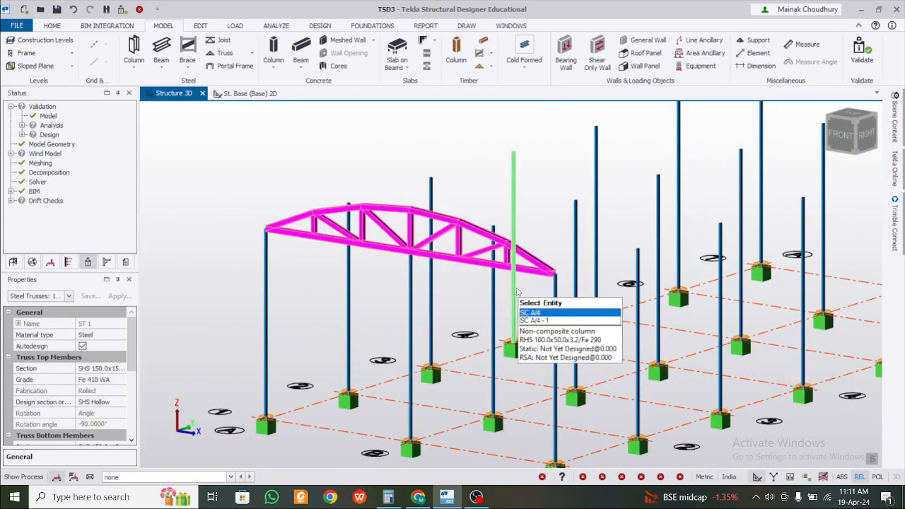
{"action": "middle_click_drag", "start_coordinate": [521, 307], "coordinate": [516, 284]}
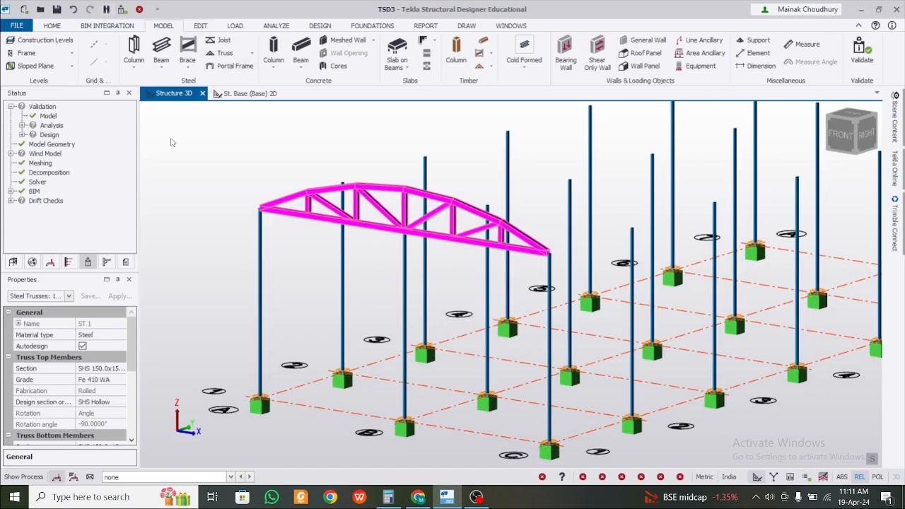
{"action": "left_click", "coordinate": [201, 26]}
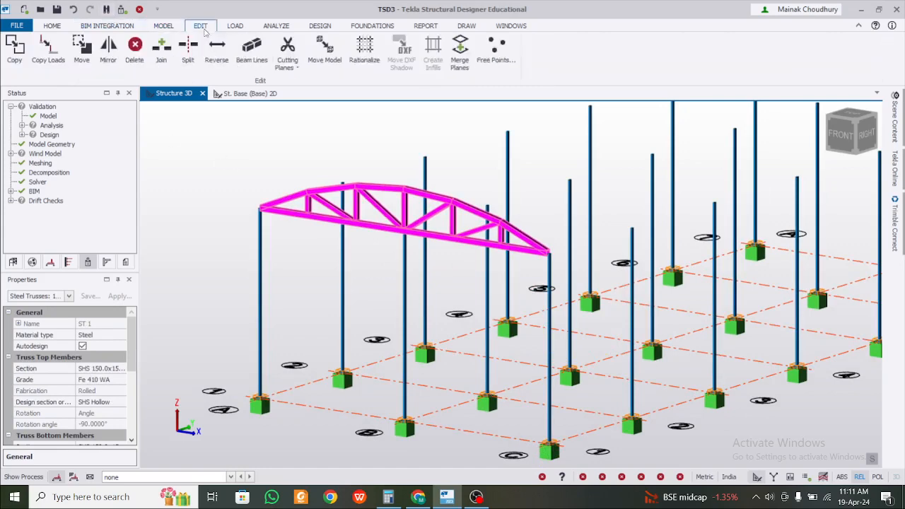
{"action": "left_click", "coordinate": [14, 48]}
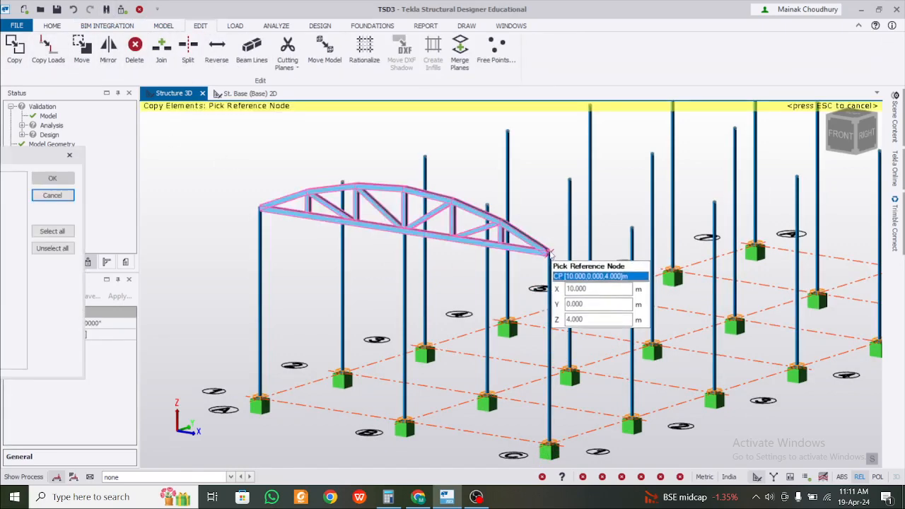
{"action": "left_click", "coordinate": [549, 252]}
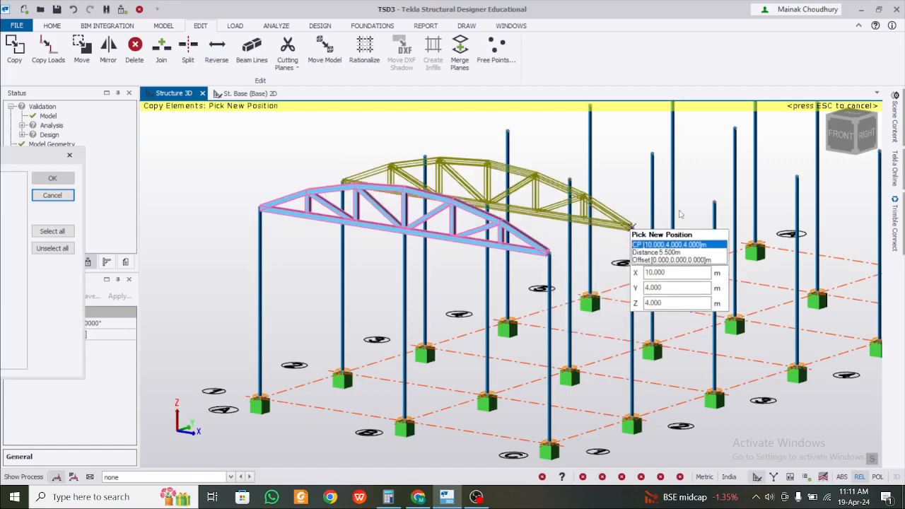
{"action": "left_click", "coordinate": [632, 227]}
{"action": "left_click", "coordinate": [714, 202]}
{"action": "left_click", "coordinate": [797, 177]}
{"action": "middle_click_drag", "start_coordinate": [846, 166], "coordinate": [665, 267]}
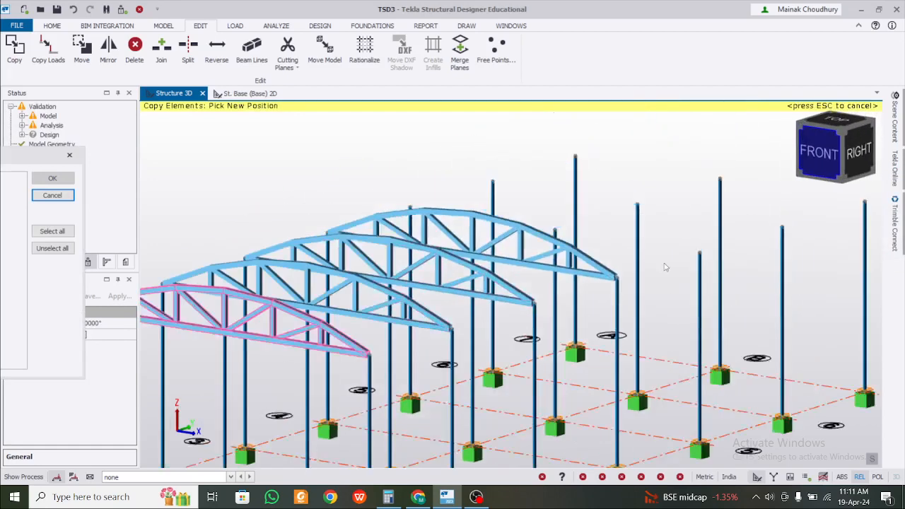
{"action": "scroll", "coordinate": [664, 267], "scroll_direction": "up", "scroll_amount": 2}
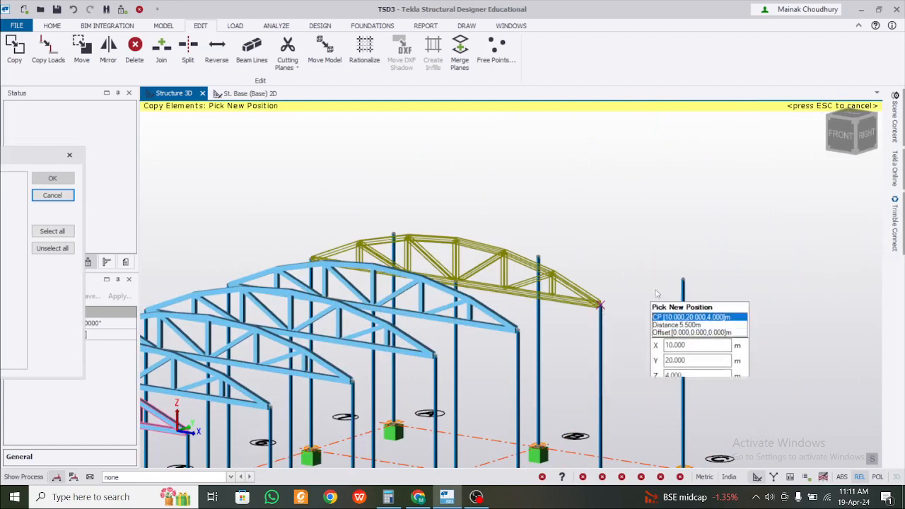
{"action": "left_click", "coordinate": [683, 278]}
{"action": "key", "text": "Escape"}
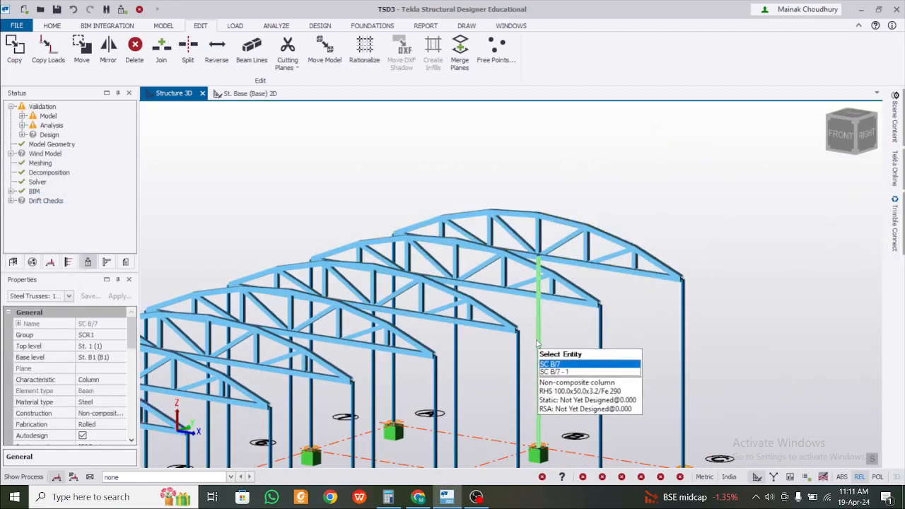
Step: Delete the six middle columns B/2 to B/7 together with their supports
{"action": "left_click", "coordinate": [537, 341]}
{"action": "left_click", "coordinate": [456, 364]}
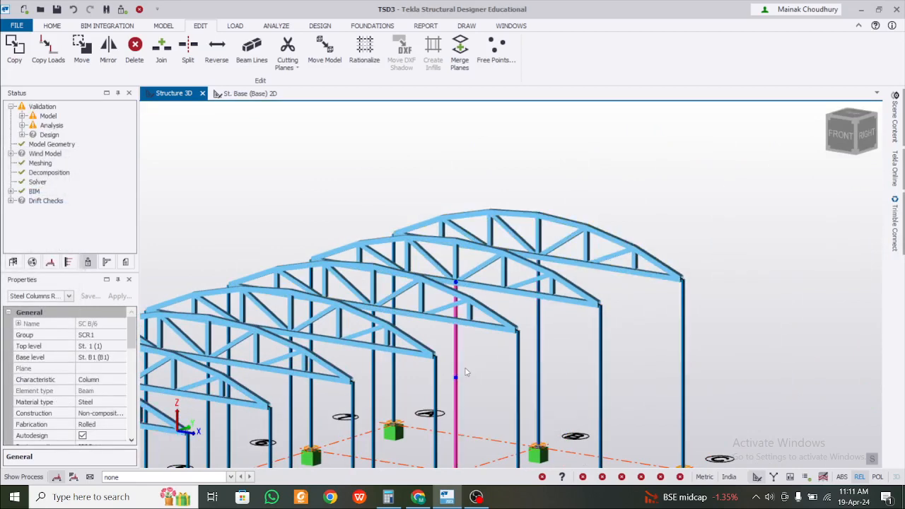
{"action": "left_click", "coordinate": [541, 346], "text": "ctrl"}
{"action": "middle_click_drag", "start_coordinate": [408, 411], "coordinate": [517, 266]}
{"action": "left_click", "coordinate": [481, 257], "text": "ctrl"}
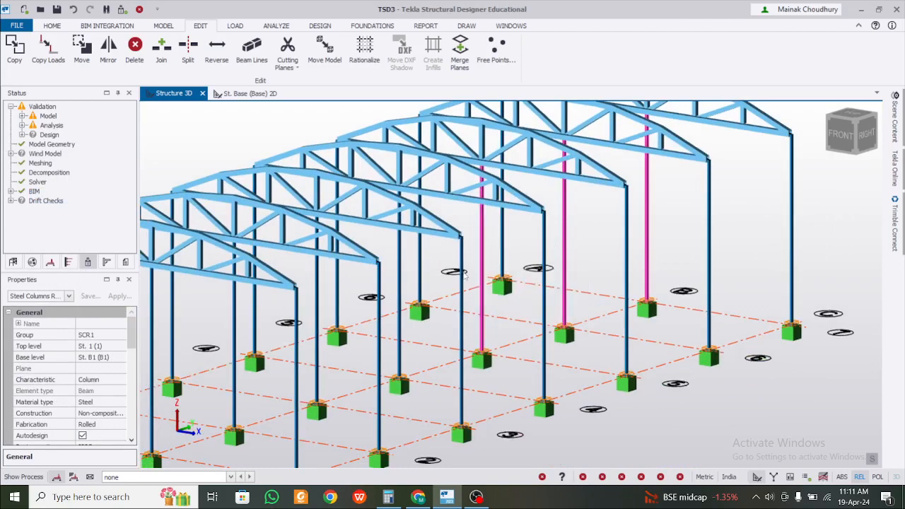
{"action": "left_click", "coordinate": [398, 306], "text": "ctrl"}
{"action": "left_click", "coordinate": [316, 318], "text": "ctrl"}
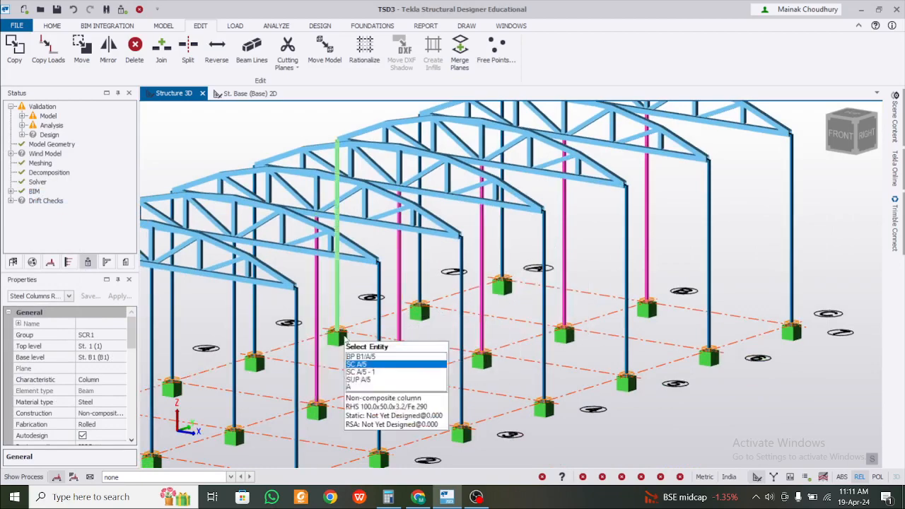
{"action": "middle_click_drag", "start_coordinate": [347, 343], "coordinate": [437, 280]}
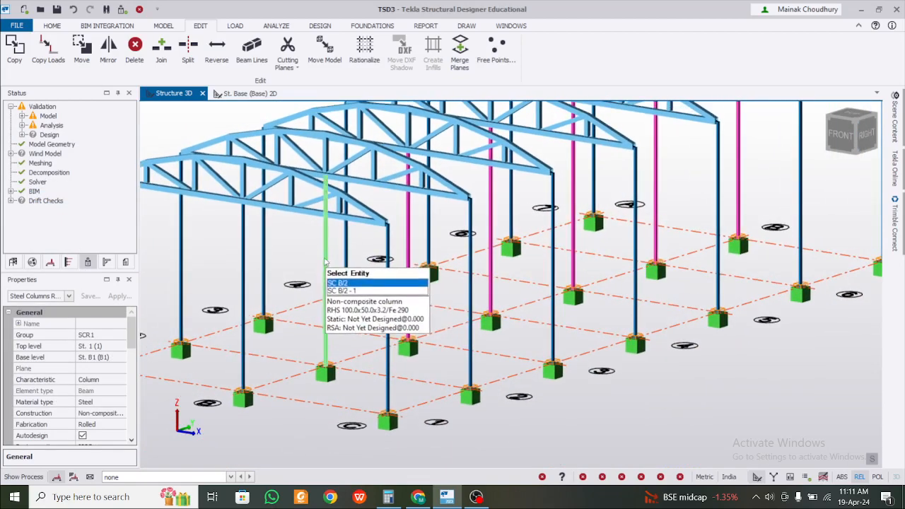
{"action": "left_click", "coordinate": [325, 261], "text": "ctrl"}
{"action": "middle_click_drag", "start_coordinate": [355, 278], "coordinate": [355, 293]}
{"action": "scroll", "coordinate": [364, 300], "scroll_direction": "down", "scroll_amount": 1}
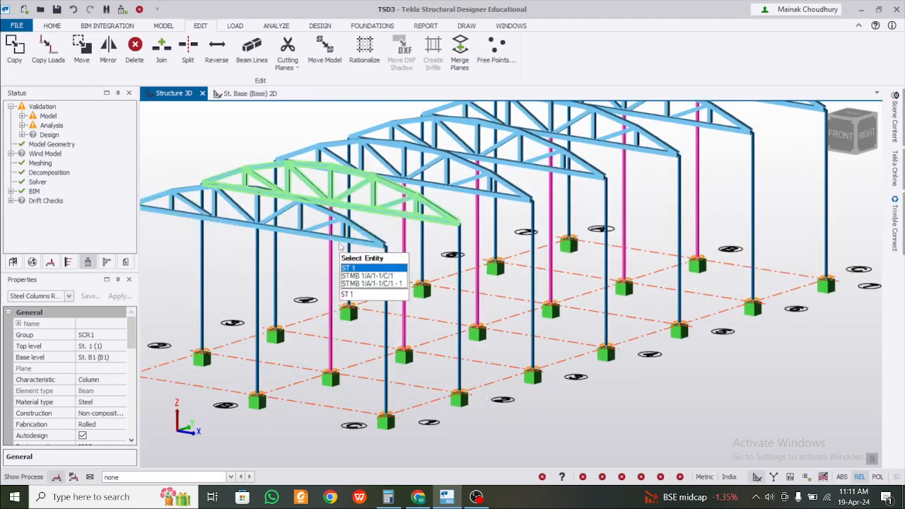
{"action": "key", "text": "Delete"}
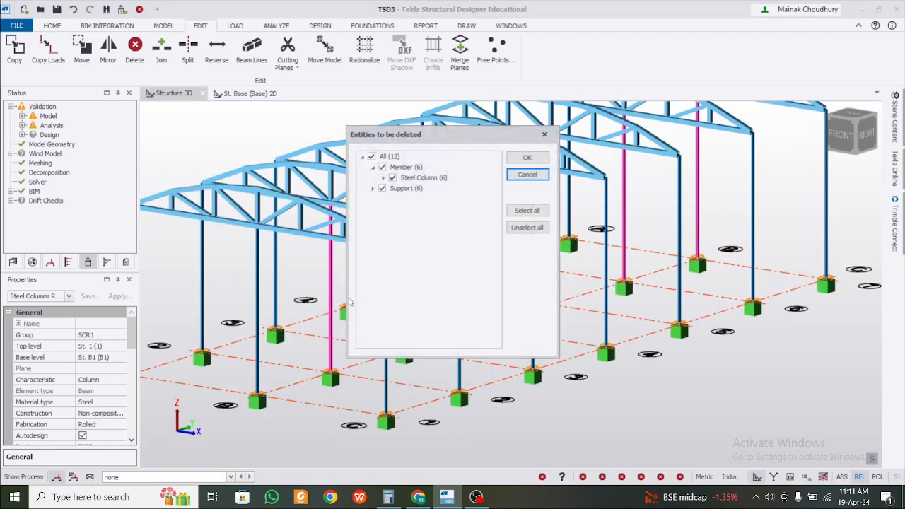
{"action": "left_click", "coordinate": [527, 157]}
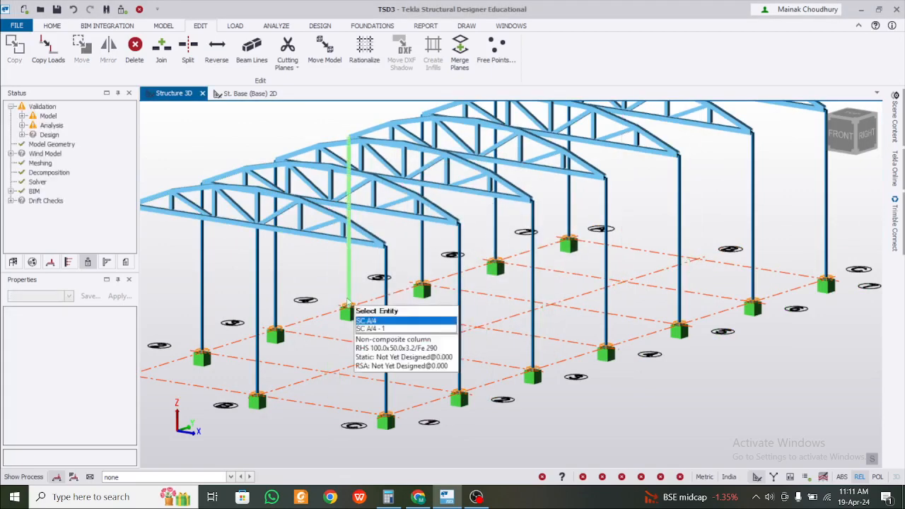
Step: Copy the shortened column B/1 with its support from its base to grid intersections B/2 through B/7, and revalidate the model
{"action": "left_click", "coordinate": [258, 340]}
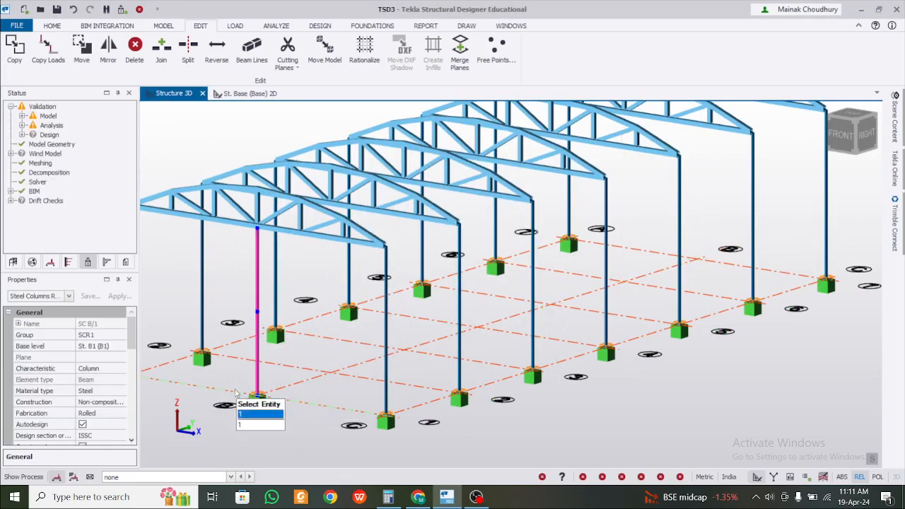
{"action": "left_click_drag", "start_coordinate": [239, 388], "coordinate": [275, 437]}
{"action": "left_click", "coordinate": [258, 386]}
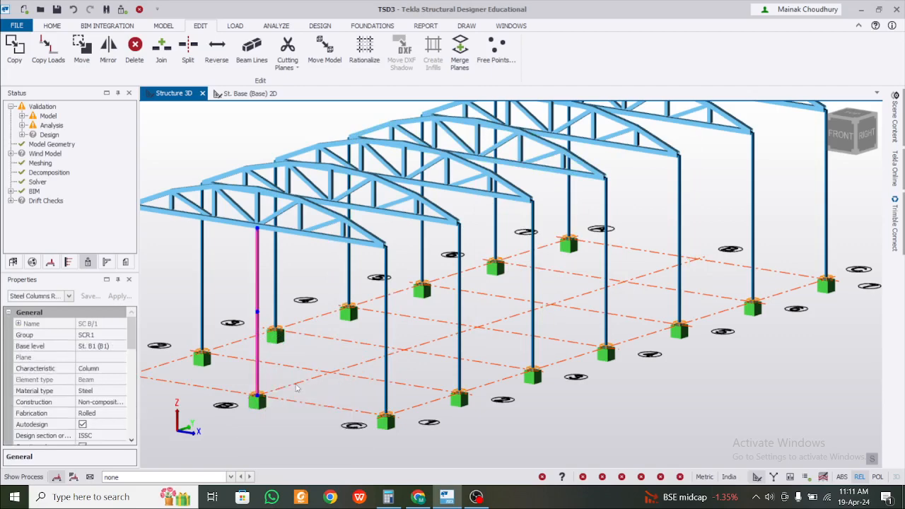
{"action": "left_click", "coordinate": [14, 48]}
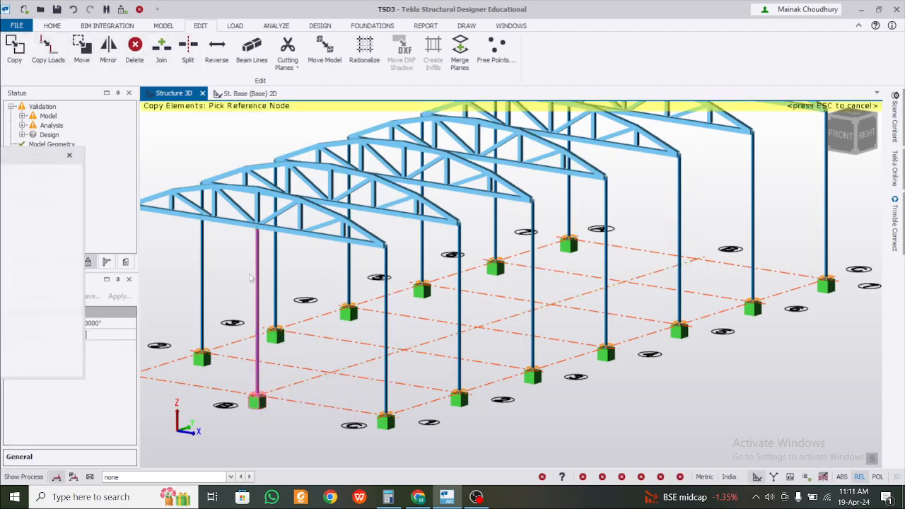
{"action": "left_click", "coordinate": [256, 397]}
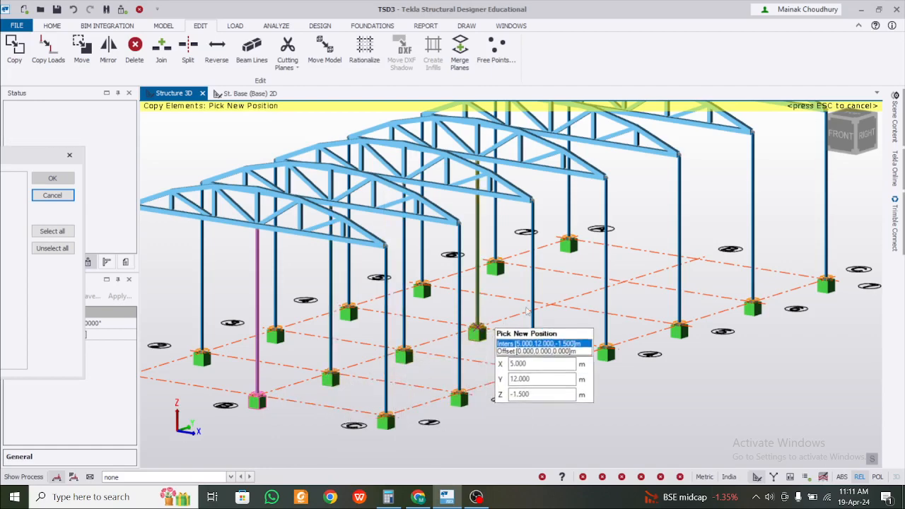
{"action": "left_click", "coordinate": [550, 304]}
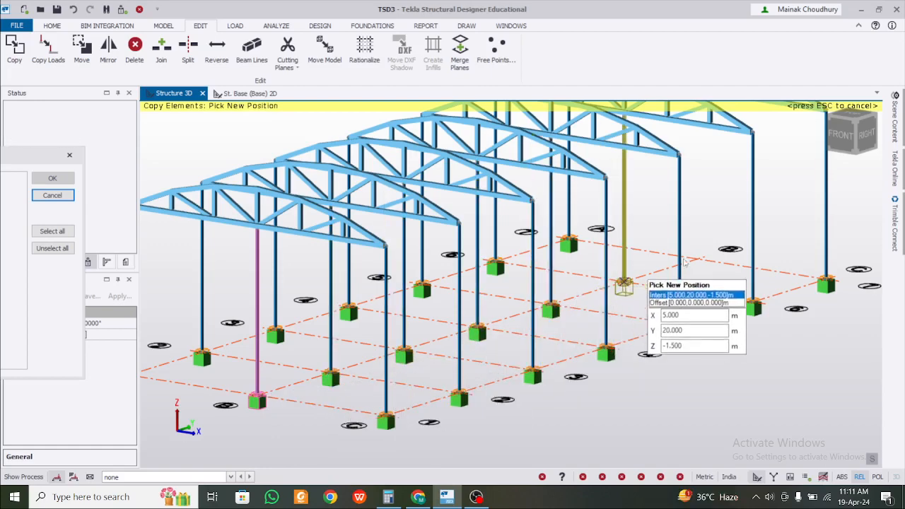
{"action": "key", "text": "Escape"}
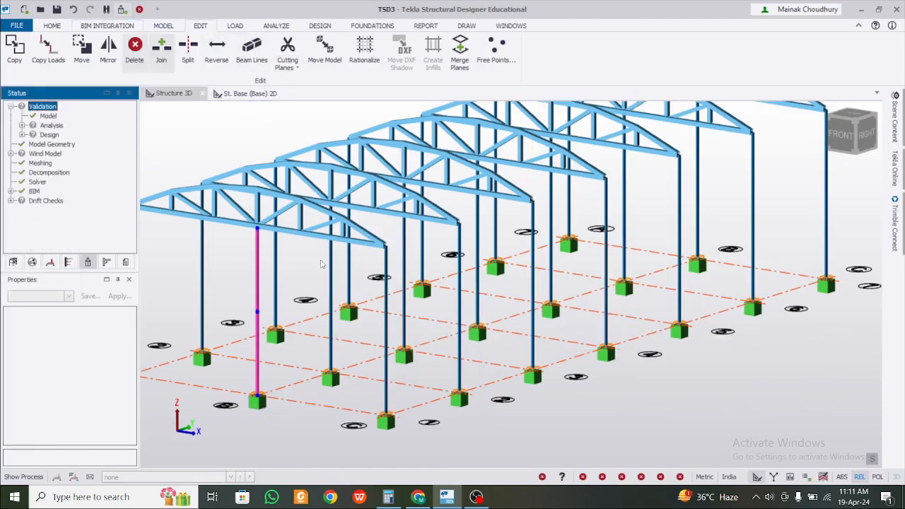
{"action": "scroll", "coordinate": [351, 290], "scroll_direction": "down", "scroll_amount": 3}
{"action": "right_click_drag", "start_coordinate": [311, 405], "coordinate": [480, 396]}
{"action": "key", "text": "Escape"}
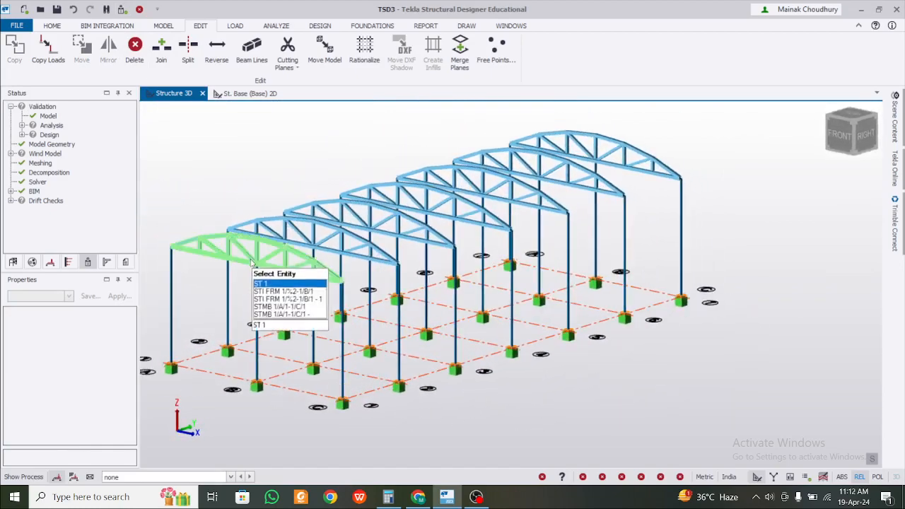
Step: Select the gridline 1 truss, keep SHS 150.0x150.0x6.0 for its top members and set their grade to Fe 290
{"action": "left_click", "coordinate": [251, 251]}
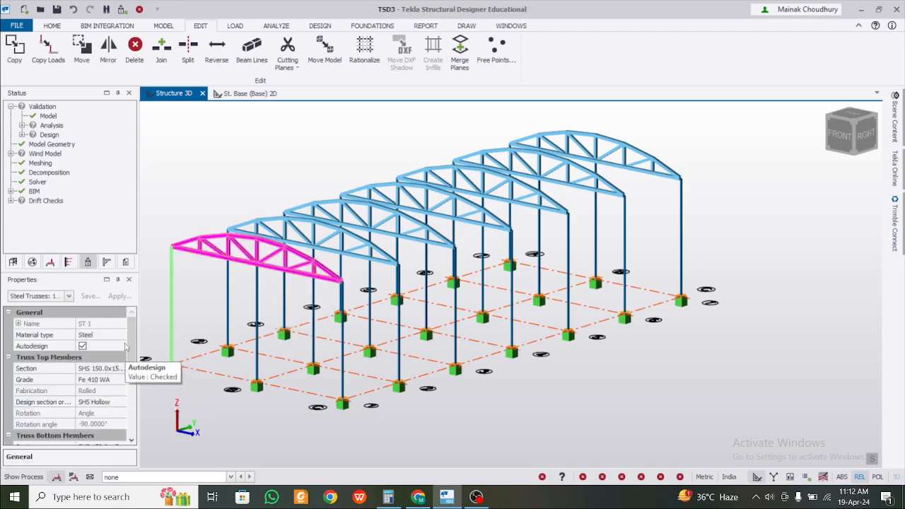
{"action": "left_click_drag", "start_coordinate": [130, 345], "coordinate": [130, 359]}
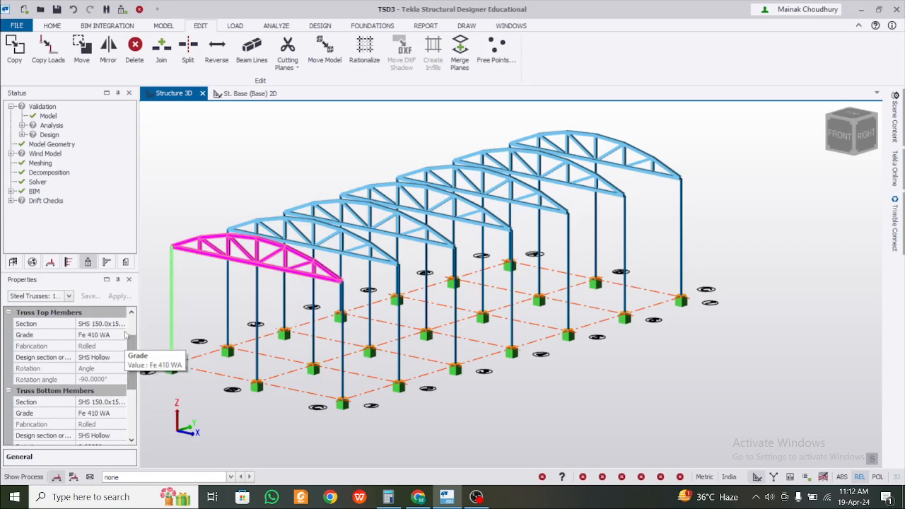
{"action": "left_click", "coordinate": [121, 323]}
{"action": "left_click", "coordinate": [122, 323]}
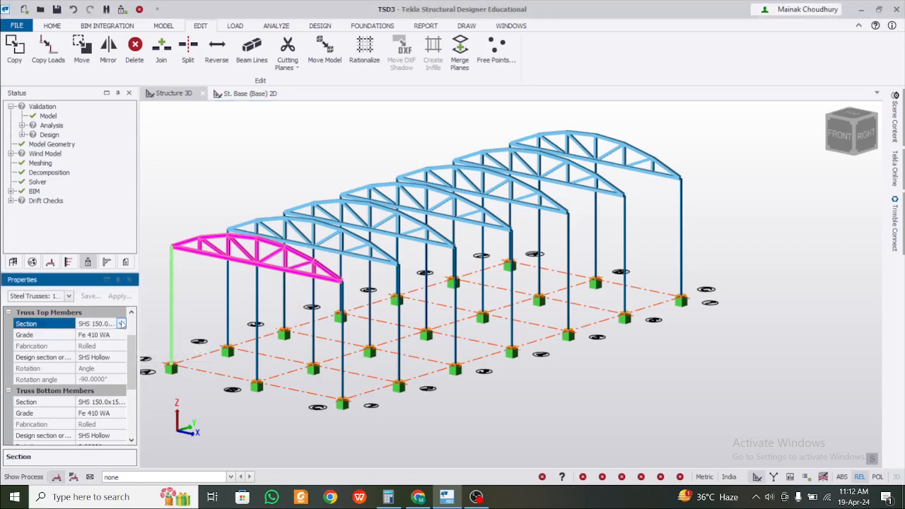
{"action": "left_click", "coordinate": [99, 347]}
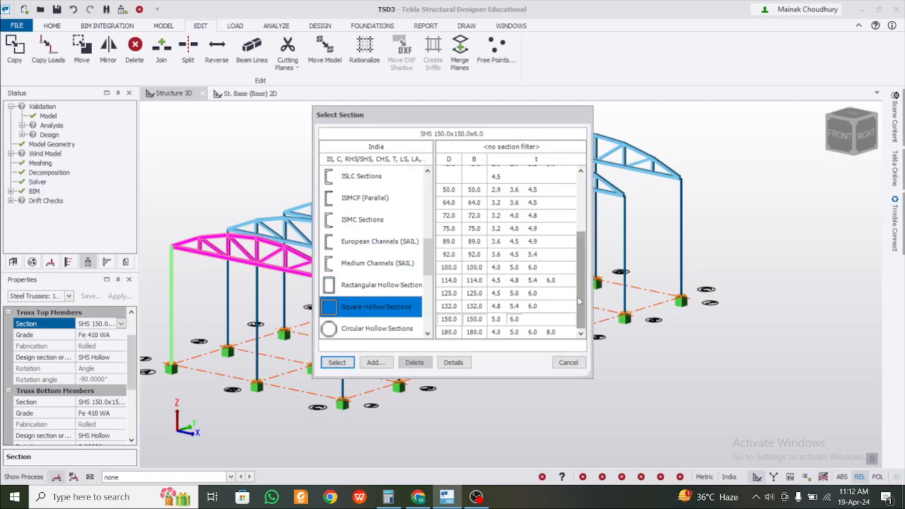
{"action": "mouse_move", "coordinate": [578, 301]}
{"action": "left_mouse_down"}
{"action": "mouse_move", "coordinate": [579, 286]}
{"action": "mouse_move", "coordinate": [581, 311]}
{"action": "left_mouse_up"}
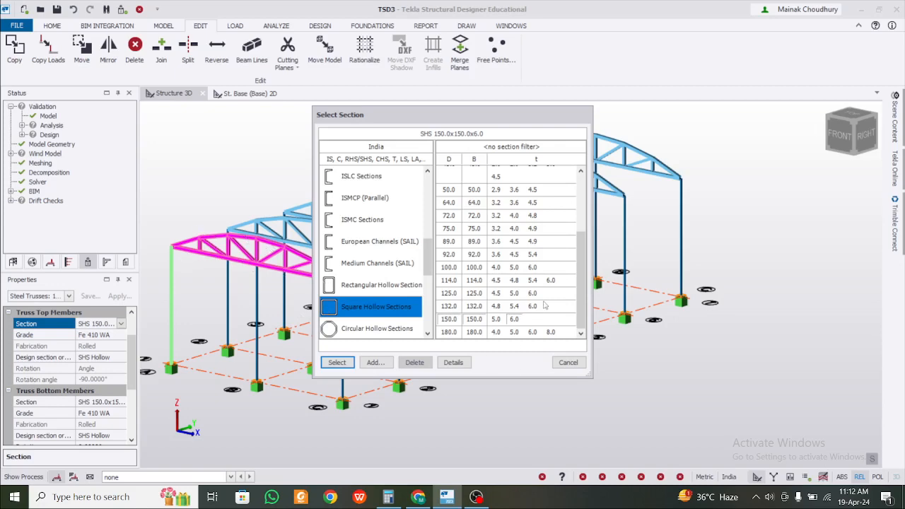
{"action": "left_click", "coordinate": [337, 362]}
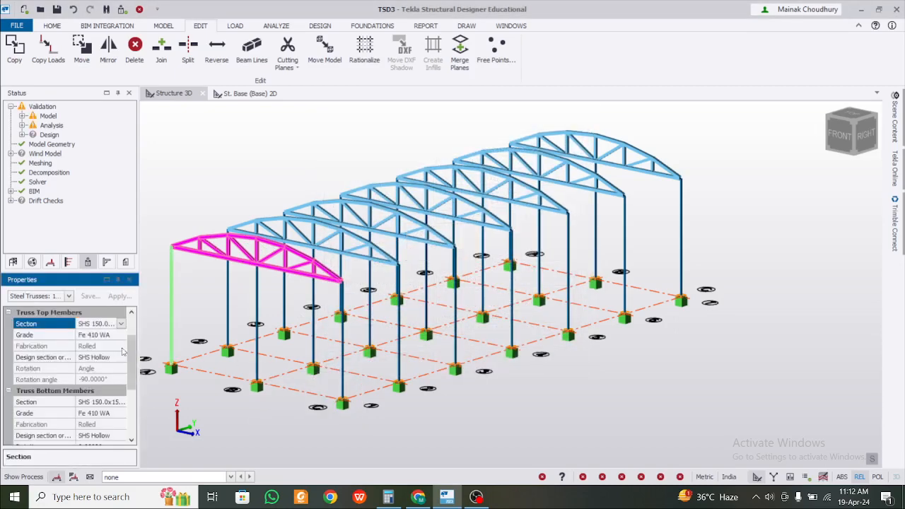
{"action": "left_click", "coordinate": [122, 337]}
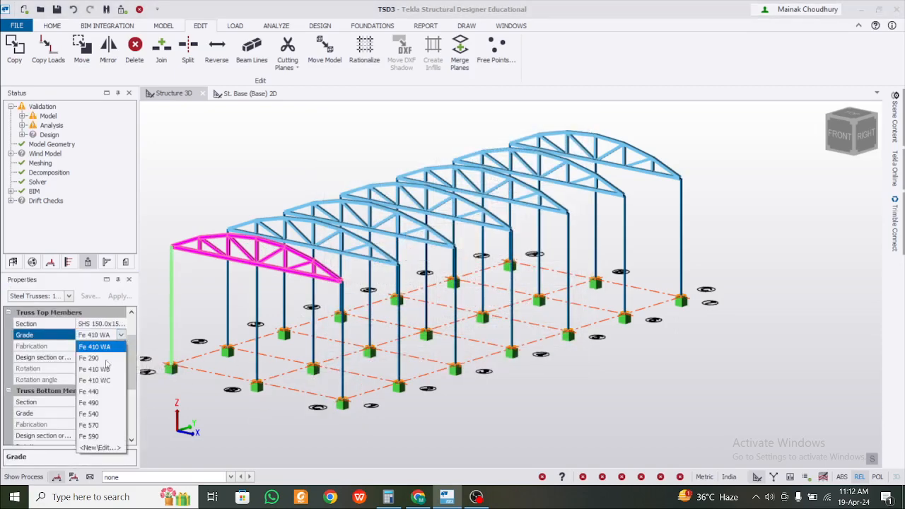
{"action": "left_click", "coordinate": [105, 359]}
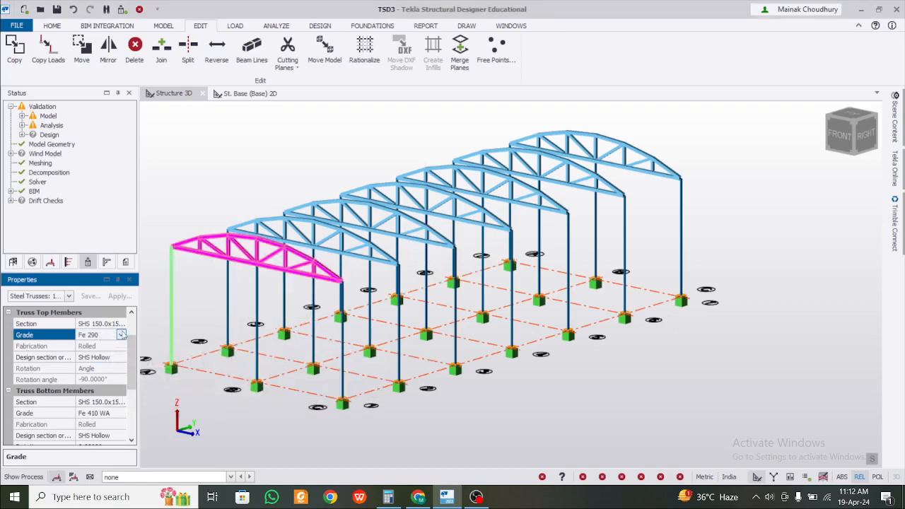
Step: Change the gridline 1 truss's top member section to SHS 125.0x125.0x4.5
{"action": "left_click", "coordinate": [122, 325]}
{"action": "left_click", "coordinate": [122, 324]}
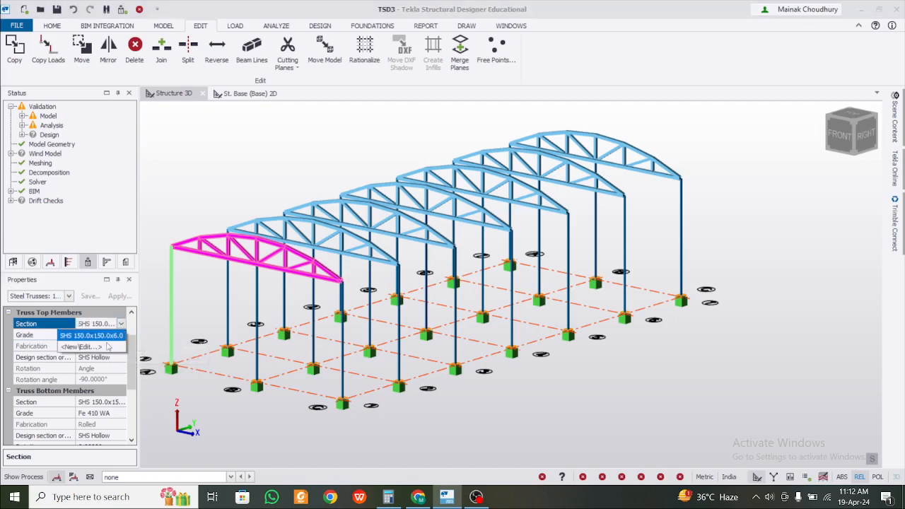
{"action": "left_click", "coordinate": [85, 346]}
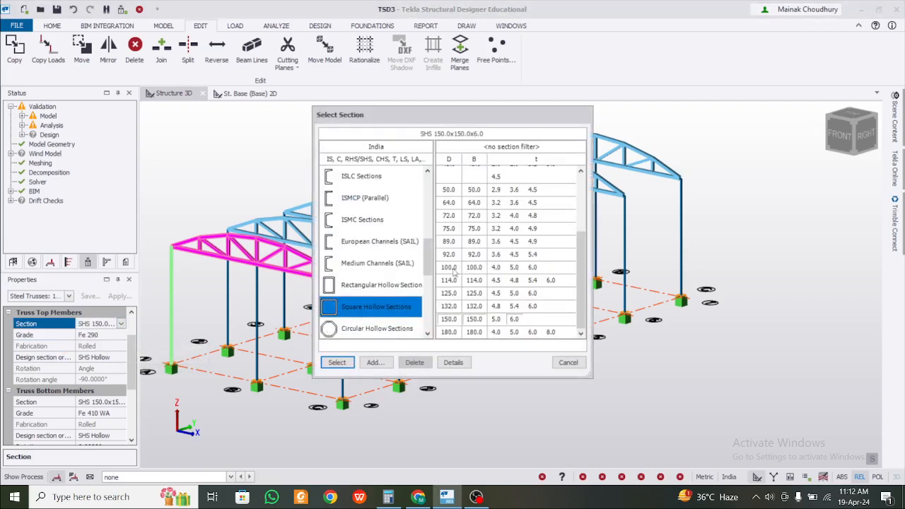
{"action": "left_click", "coordinate": [337, 362]}
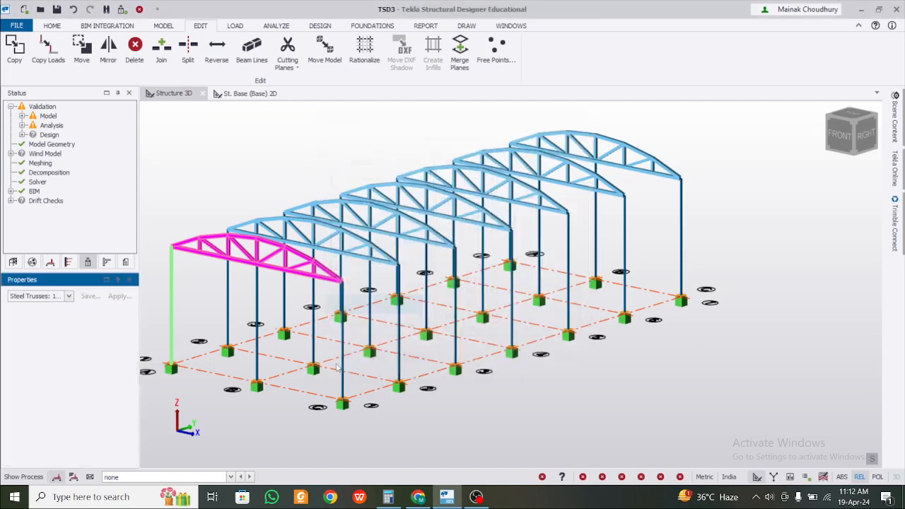
Step: Set the top members of the trusses on gridlines 2 to 7 to grade Fe 290 and section SHS 125.0x125.0x4.5
{"action": "left_click", "coordinate": [363, 263]}
{"action": "left_click", "coordinate": [410, 236]}
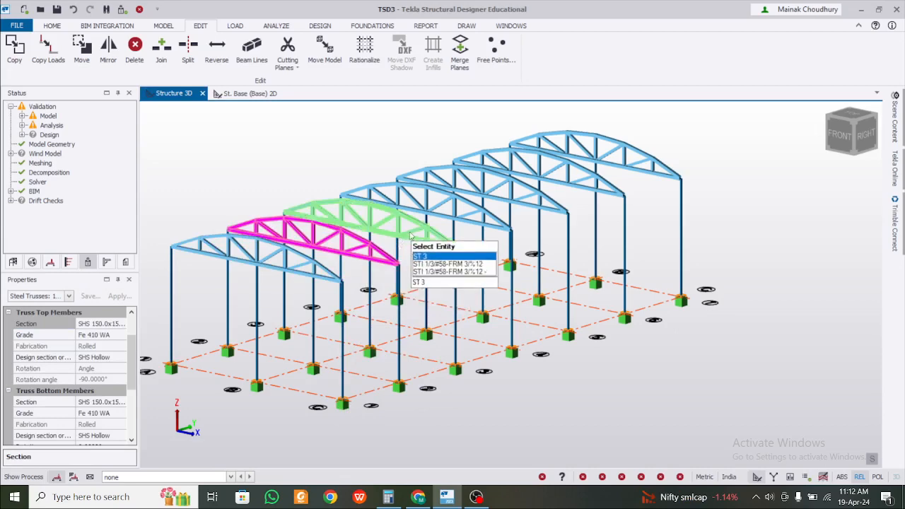
{"action": "left_click", "coordinate": [410, 236]}
{"action": "left_click", "coordinate": [464, 213]}
{"action": "left_click", "coordinate": [515, 192]}
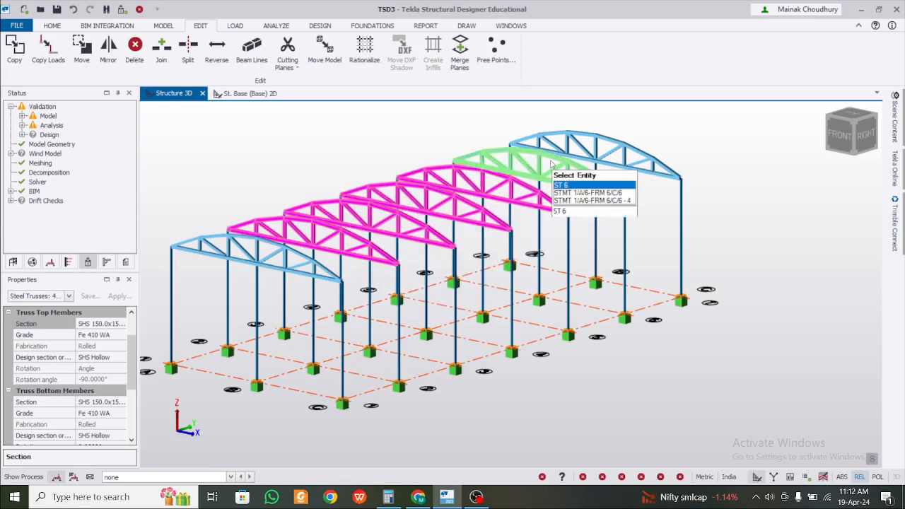
{"action": "left_click", "coordinate": [599, 152]}
{"action": "left_click", "coordinate": [601, 145]}
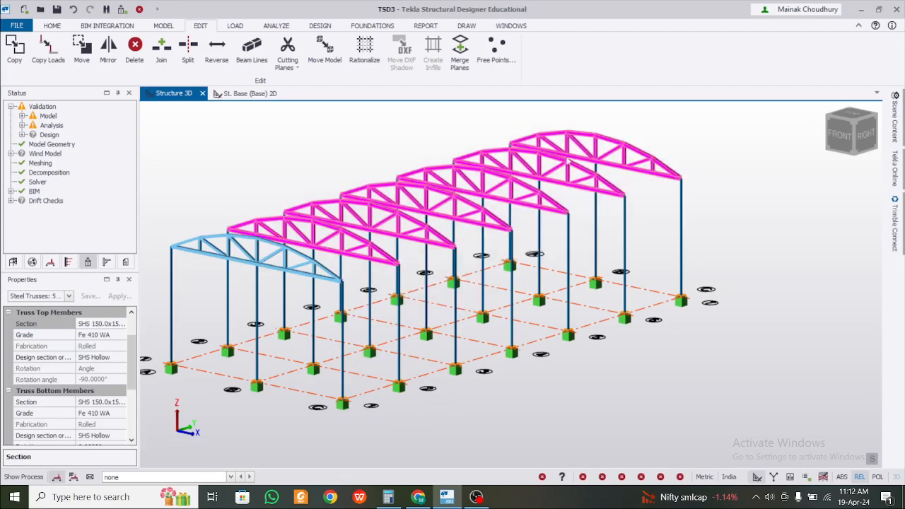
{"action": "left_click", "coordinate": [121, 337]}
{"action": "left_click", "coordinate": [104, 380]}
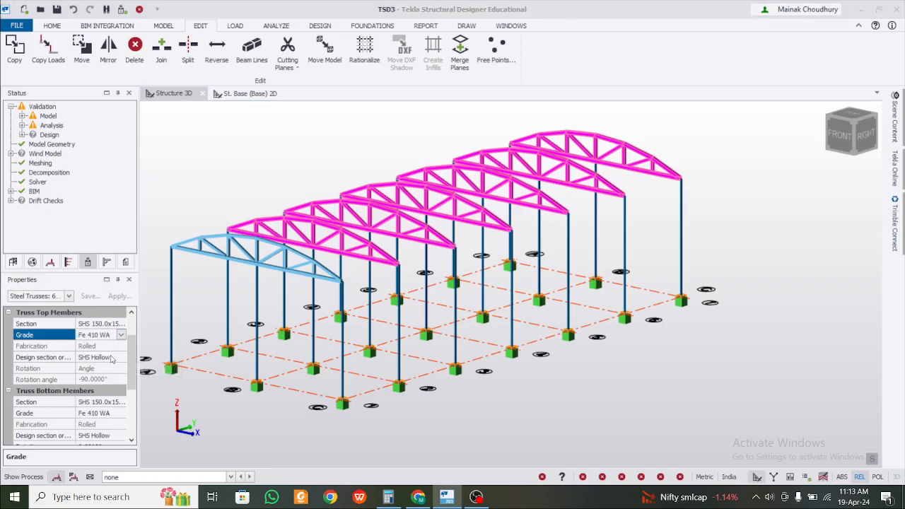
{"action": "left_click", "coordinate": [121, 324]}
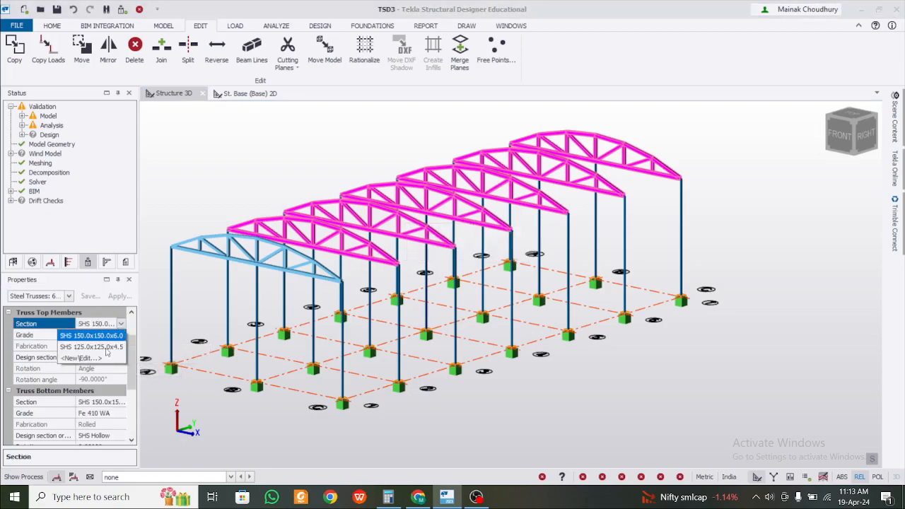
{"action": "left_click", "coordinate": [106, 347]}
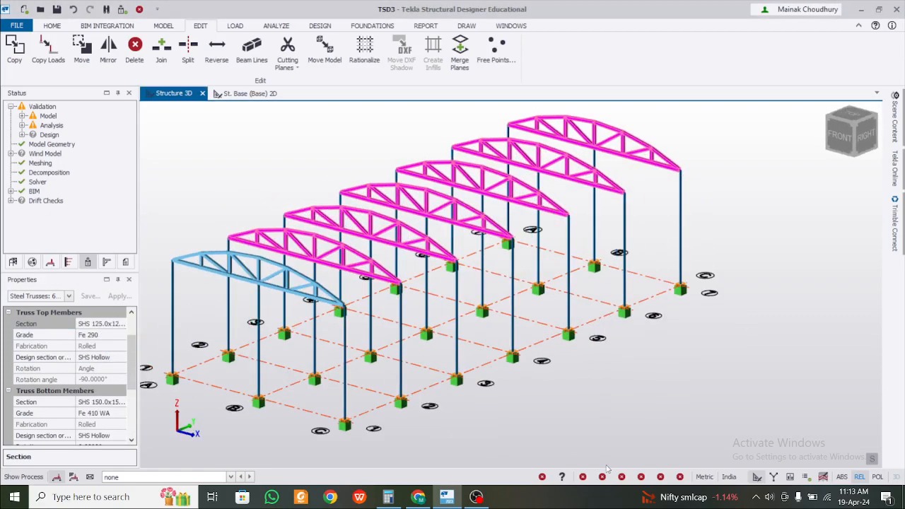
{"action": "key", "text": "Escape"}
Step: Select all the steel columns together from a side view, leaving the trusses out of the selection
{"action": "scroll", "coordinate": [597, 443], "scroll_direction": "down", "scroll_amount": 2}
{"action": "scroll", "coordinate": [595, 444], "scroll_direction": "up", "scroll_amount": 2}
{"action": "scroll", "coordinate": [594, 445], "scroll_direction": "down", "scroll_amount": 1}
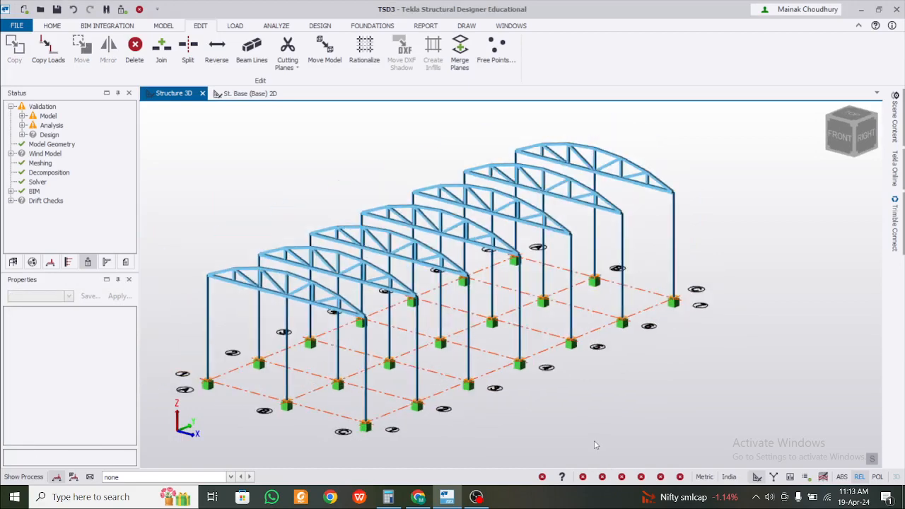
{"action": "right_click_drag", "start_coordinate": [594, 442], "coordinate": [372, 428]}
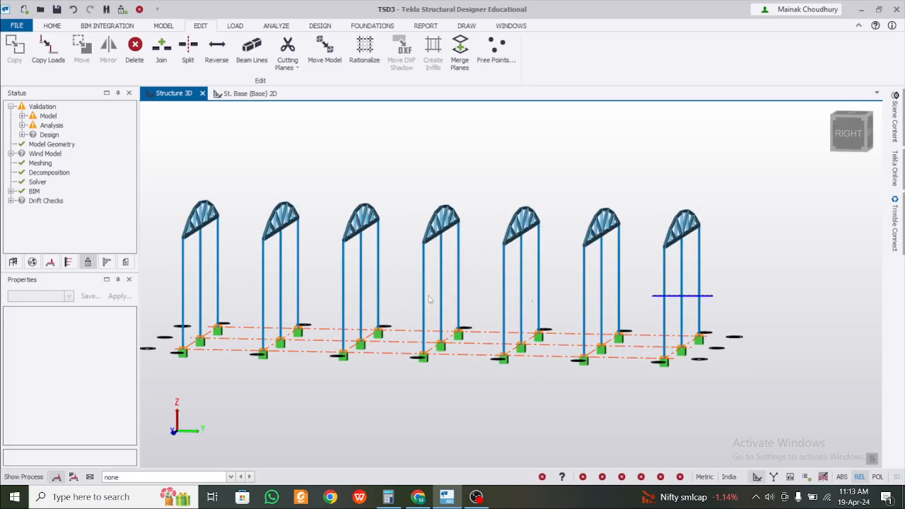
{"action": "left_click_drag", "start_coordinate": [712, 295], "coordinate": [158, 254]}
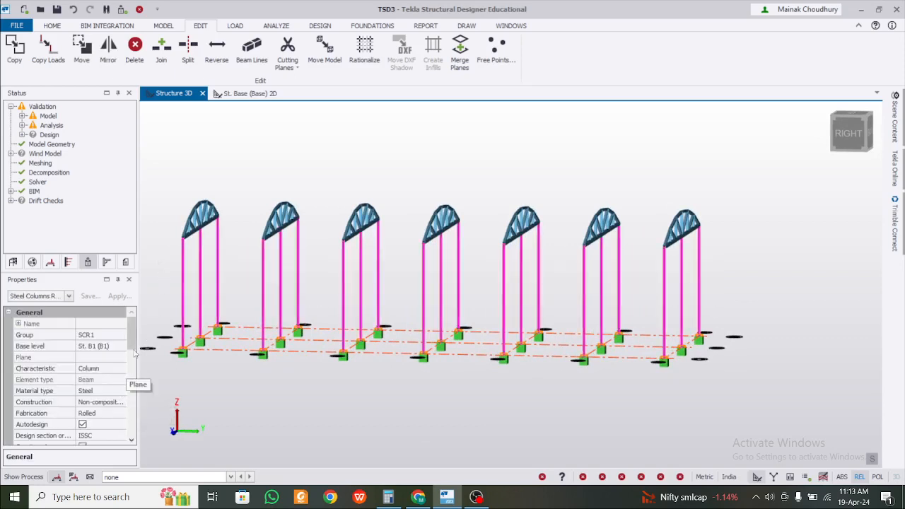
{"action": "scroll", "coordinate": [131, 347], "scroll_direction": "down", "scroll_amount": 3}
{"action": "left_click", "coordinate": [106, 357]}
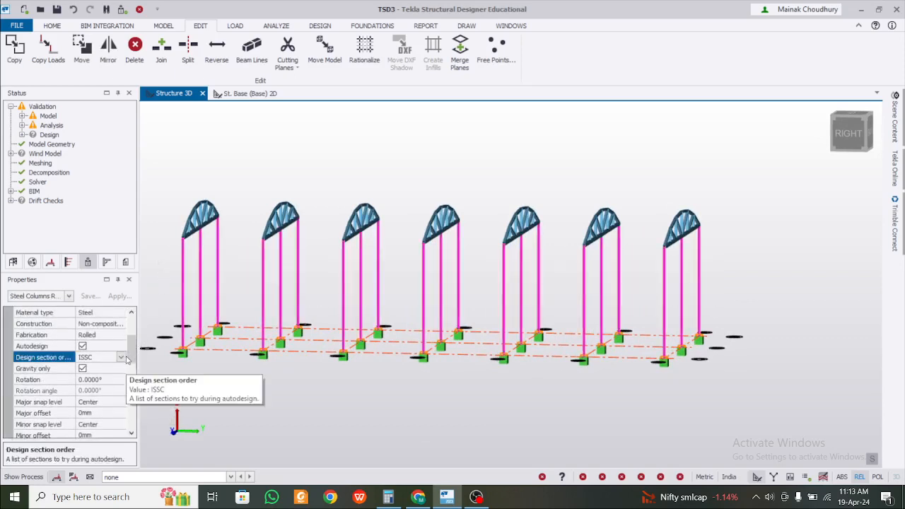
{"action": "left_click", "coordinate": [122, 358]}
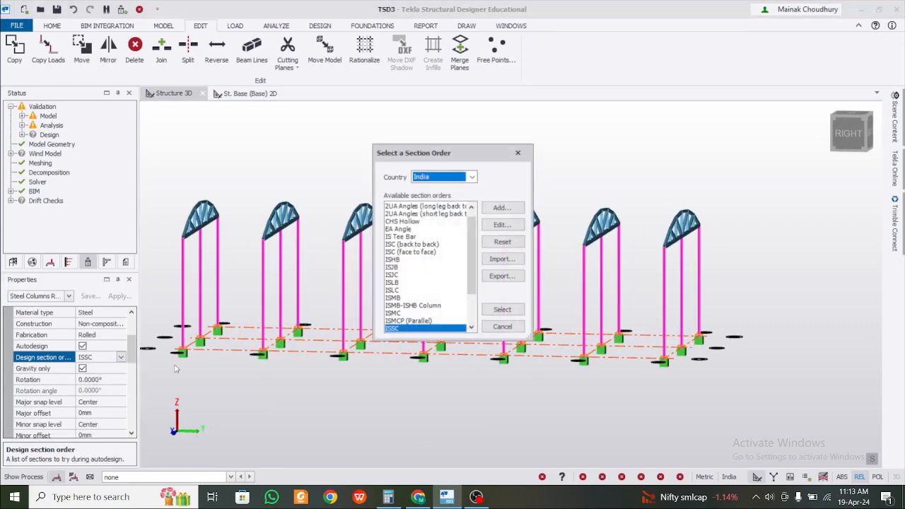
{"action": "left_click", "coordinate": [517, 153]}
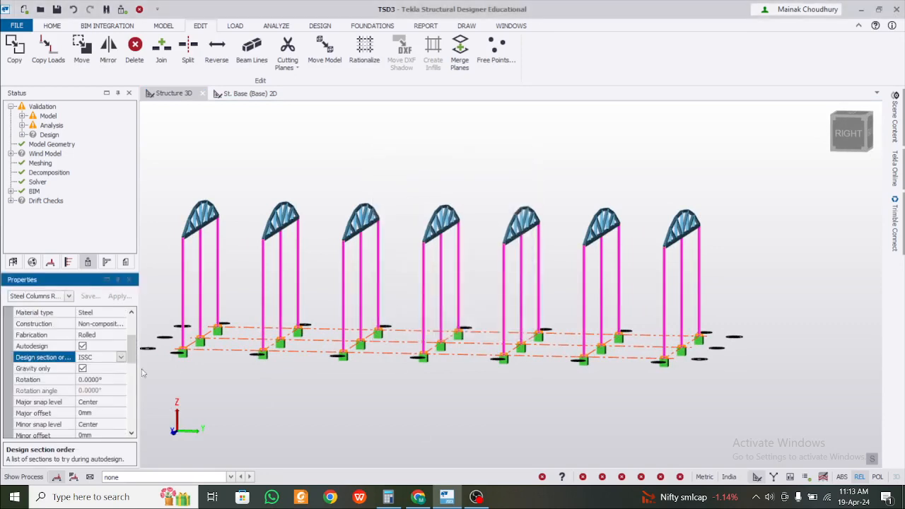
Step: Set the section of all stacks of the selected columns to SHS 150.0x150.0x5.0 and revalidate the model
{"action": "left_click_drag", "start_coordinate": [131, 345], "coordinate": [131, 369]}
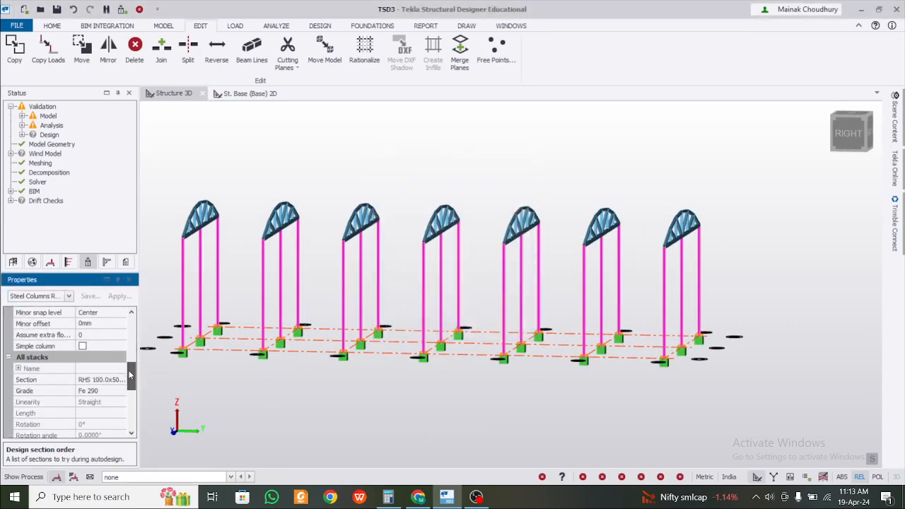
{"action": "left_click", "coordinate": [122, 379]}
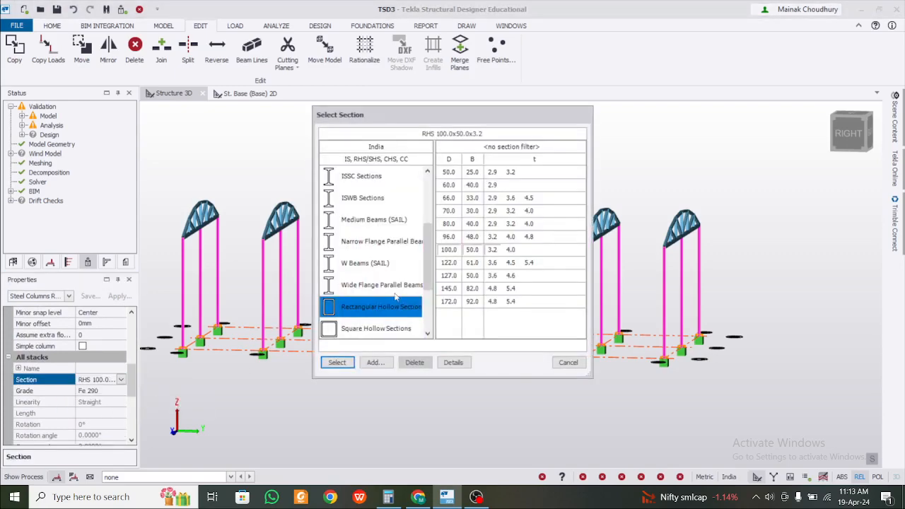
{"action": "left_click", "coordinate": [387, 330]}
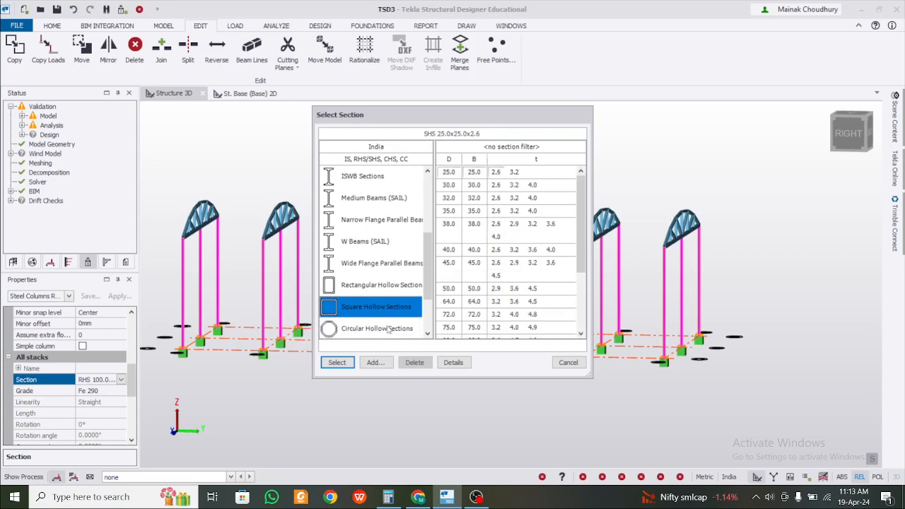
{"action": "left_click_drag", "start_coordinate": [578, 231], "coordinate": [574, 284]}
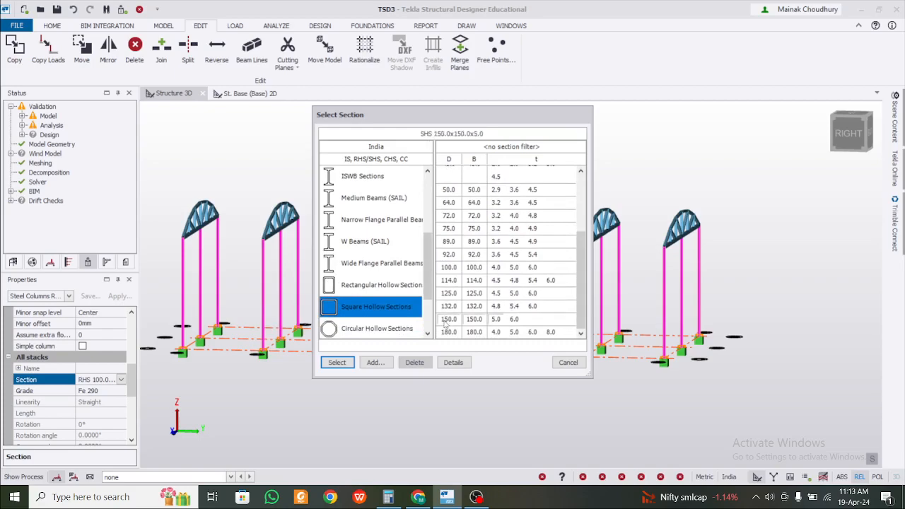
{"action": "left_click", "coordinate": [338, 362]}
{"action": "middle_click_drag", "start_coordinate": [283, 403], "coordinate": [514, 415]}
{"action": "middle_click_drag", "start_coordinate": [614, 403], "coordinate": [573, 432]}
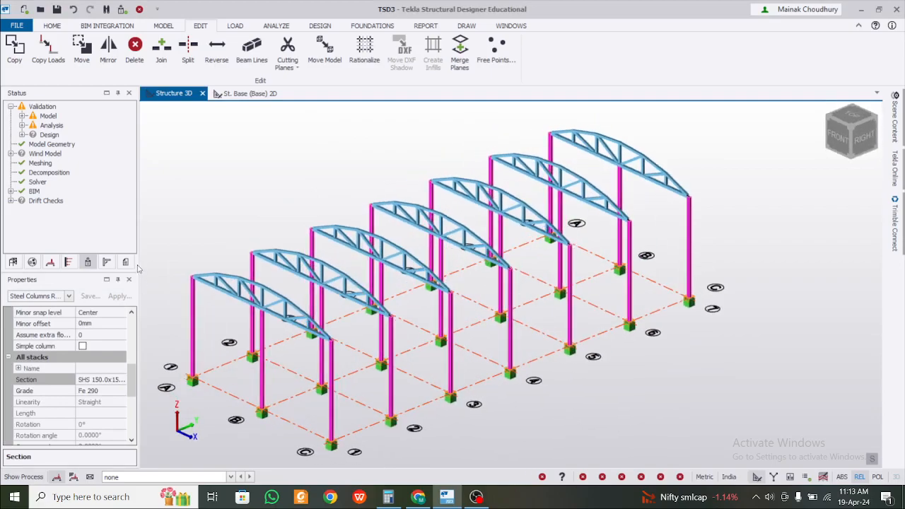
{"action": "middle_click_drag", "start_coordinate": [224, 212], "coordinate": [336, 189]}
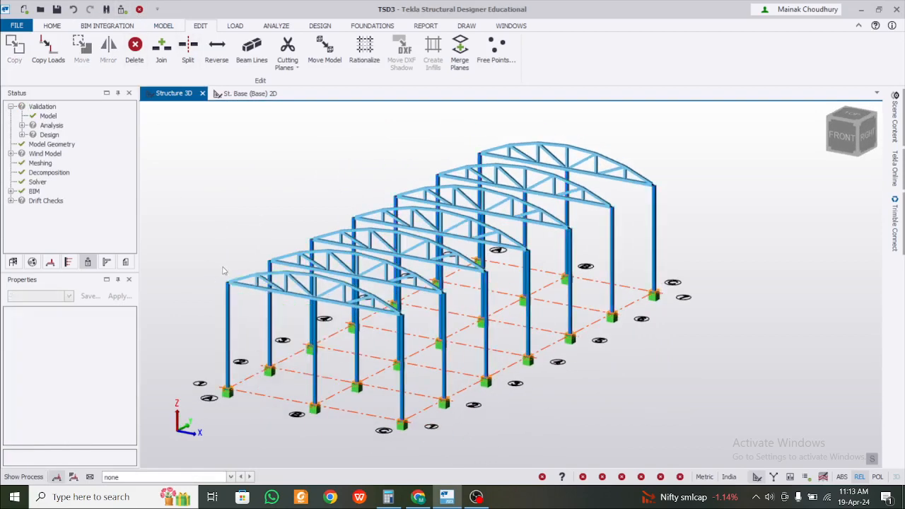
{"action": "middle_click_drag", "start_coordinate": [223, 270], "coordinate": [239, 262]}
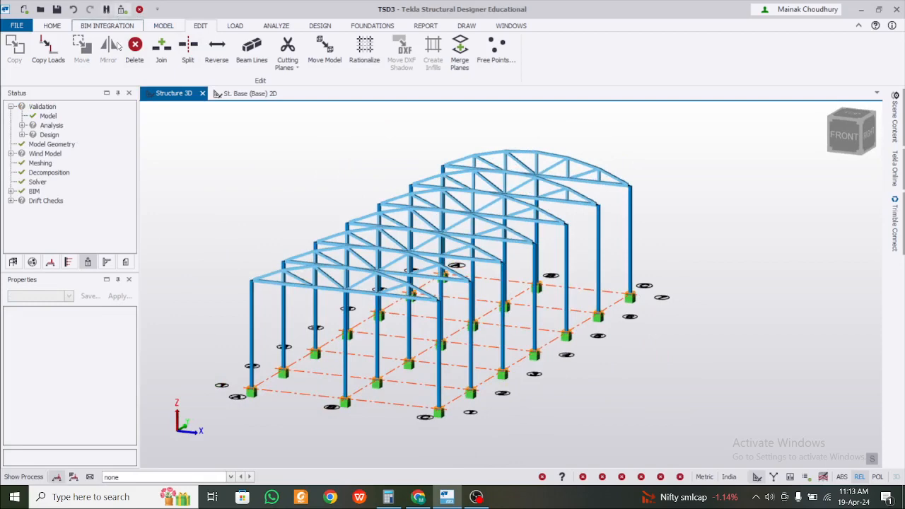
Step: Start a rolled non-composite steel beam and set its section to the square hollow section SHS 25.0x25.0x2.6
{"action": "left_click", "coordinate": [164, 26]}
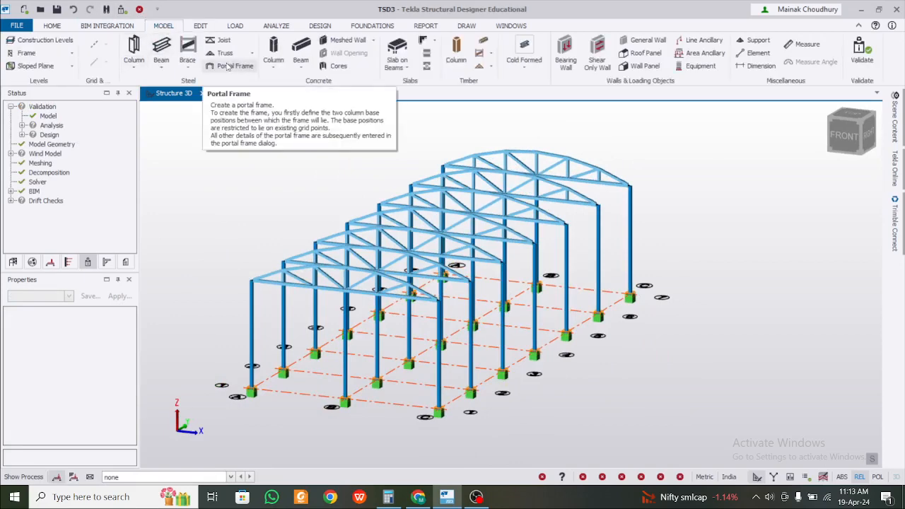
{"action": "left_click", "coordinate": [163, 50]}
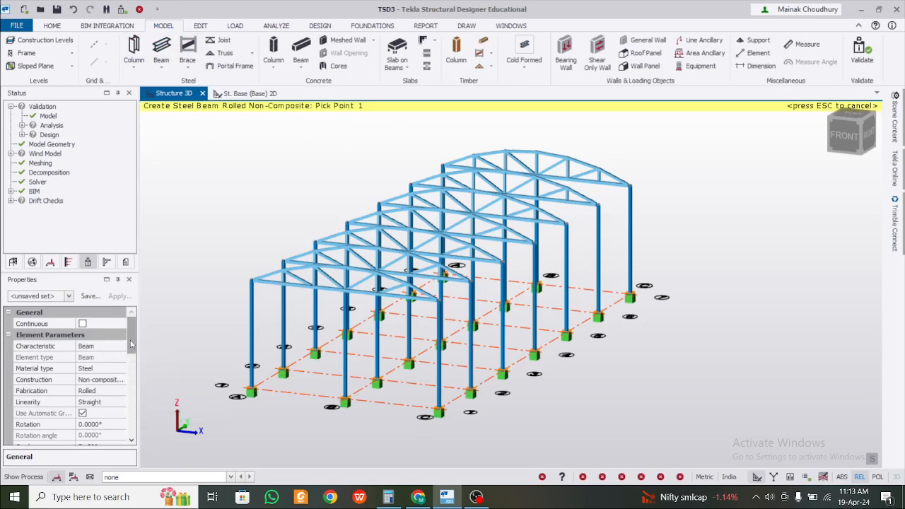
{"action": "left_click_drag", "start_coordinate": [131, 344], "coordinate": [130, 356]}
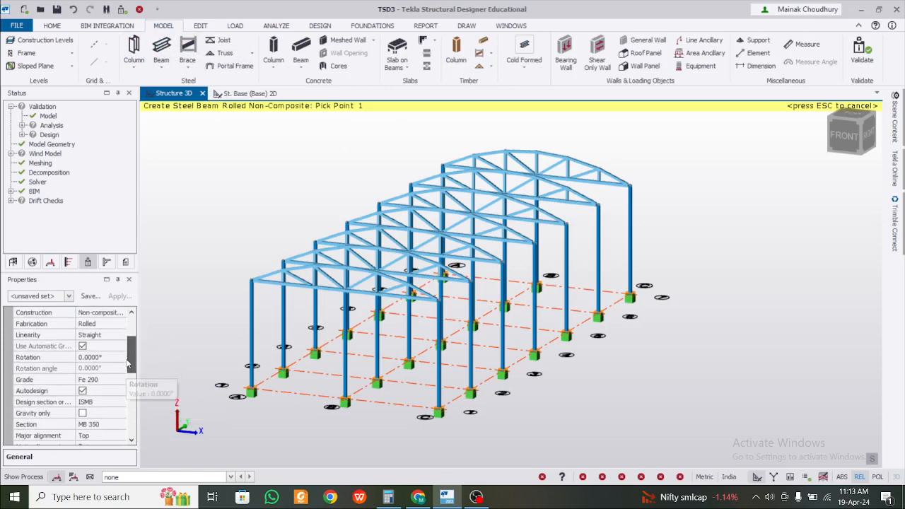
{"action": "mouse_move", "coordinate": [130, 353]}
{"action": "left_mouse_down"}
{"action": "mouse_move", "coordinate": [133, 388]}
{"action": "mouse_move", "coordinate": [136, 360]}
{"action": "left_mouse_up"}
{"action": "left_click", "coordinate": [113, 390]}
{"action": "left_click", "coordinate": [121, 391]}
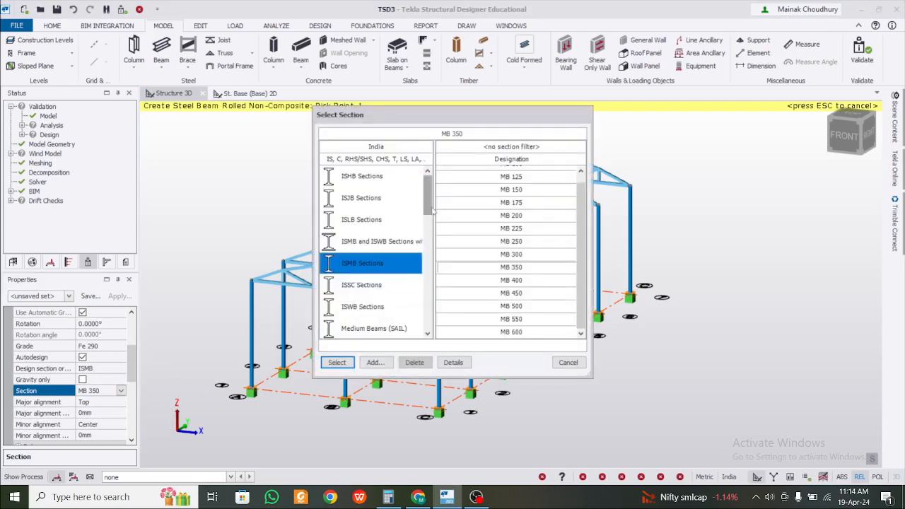
{"action": "left_click_drag", "start_coordinate": [433, 210], "coordinate": [421, 302]}
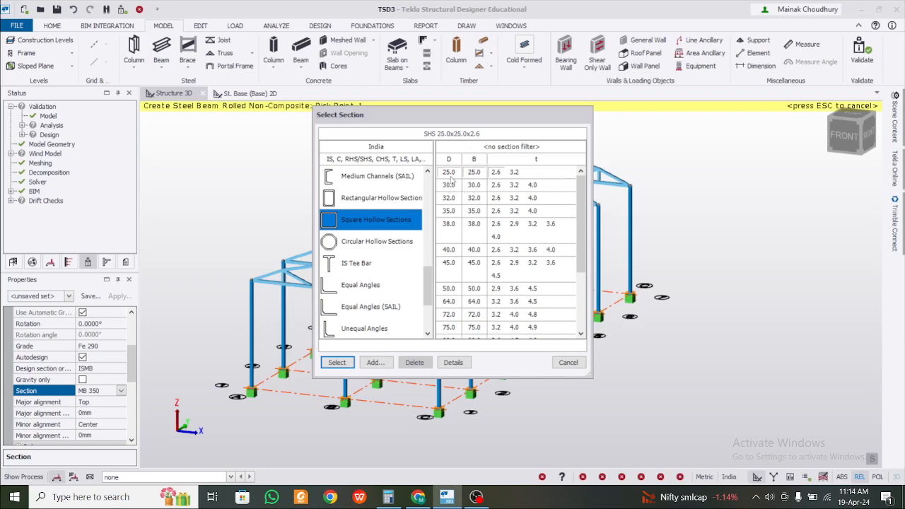
{"action": "left_click", "coordinate": [337, 362]}
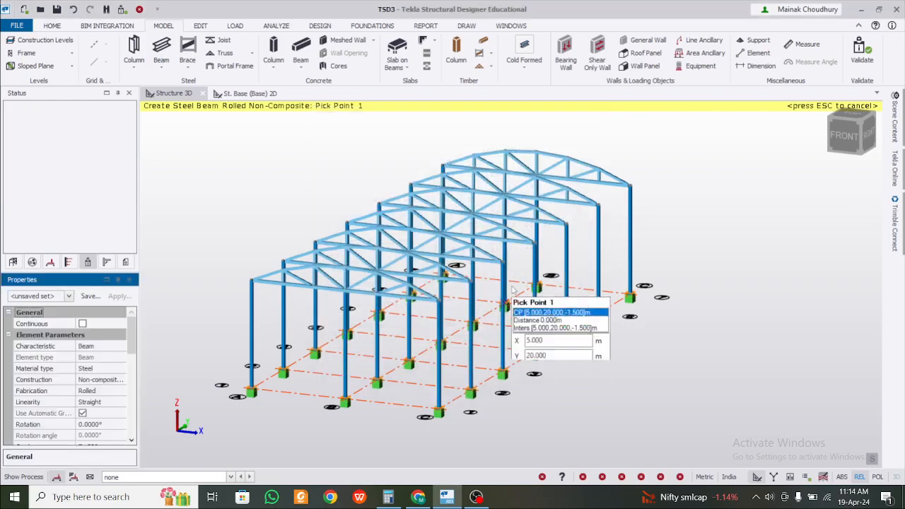
Step: Place ridge beams bay by bay between the truss apex nodes at X 5.000 m, Z 5.200 m, from gridline 1 to 7
{"action": "scroll", "coordinate": [695, 345], "scroll_direction": "up", "scroll_amount": 1}
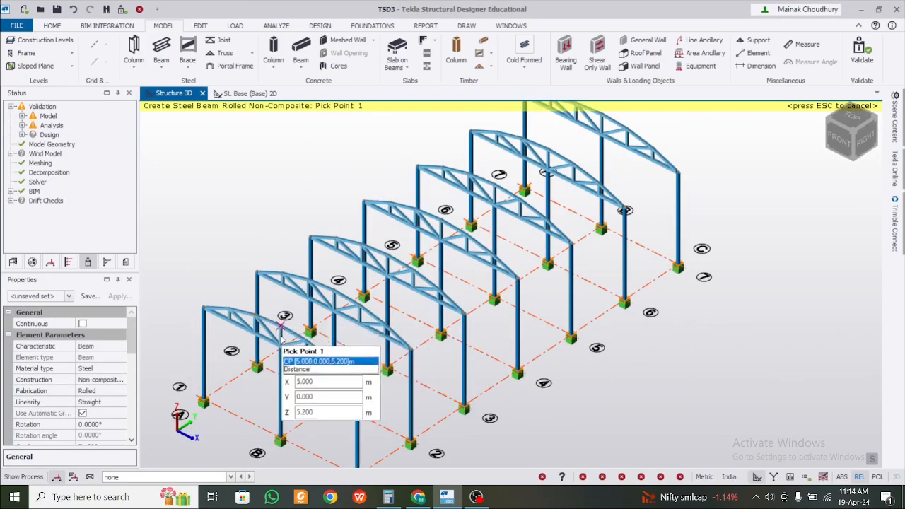
{"action": "scroll", "coordinate": [304, 329], "scroll_direction": "up", "scroll_amount": 3}
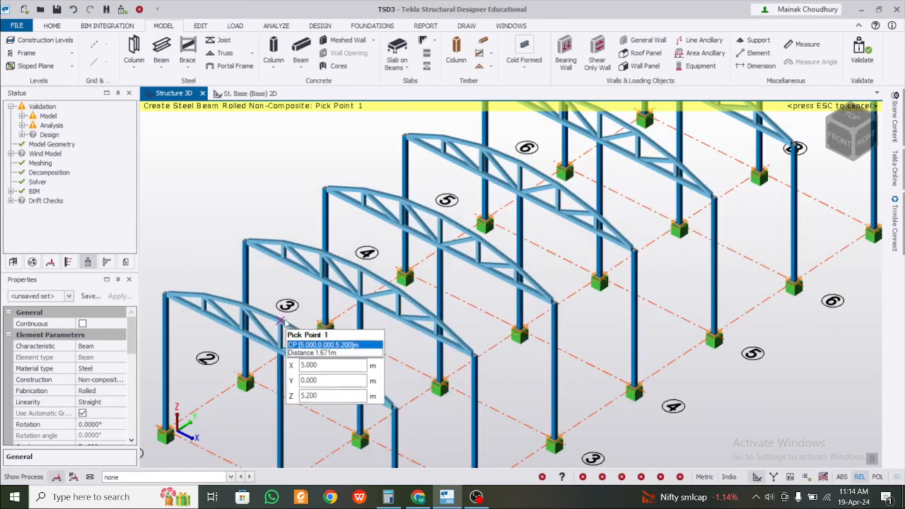
{"action": "left_click", "coordinate": [281, 319]}
{"action": "left_click", "coordinate": [362, 273]}
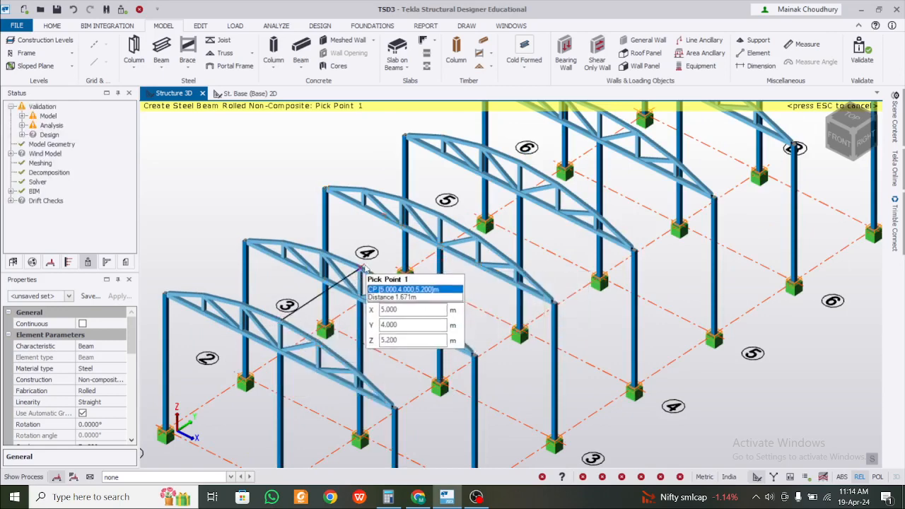
{"action": "left_click", "coordinate": [441, 215]}
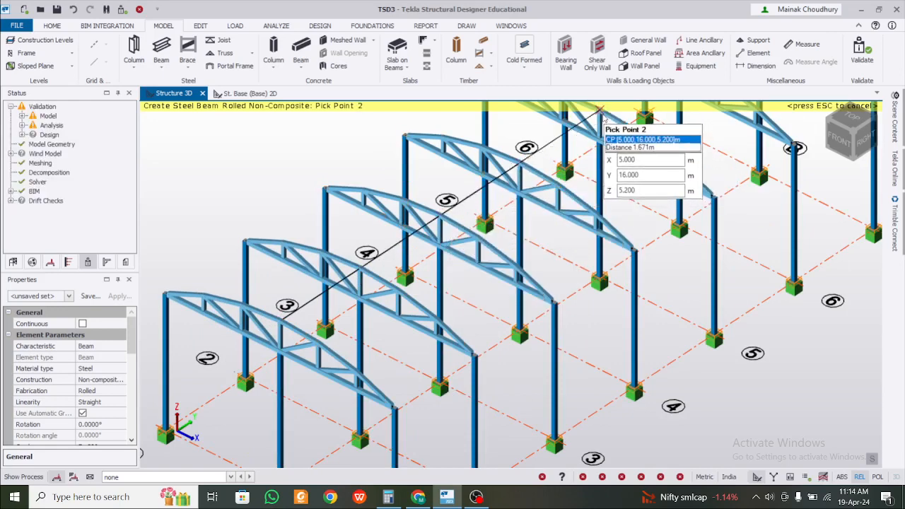
{"action": "left_click", "coordinate": [601, 113]}
{"action": "scroll", "coordinate": [602, 113], "scroll_direction": "up", "scroll_amount": 4}
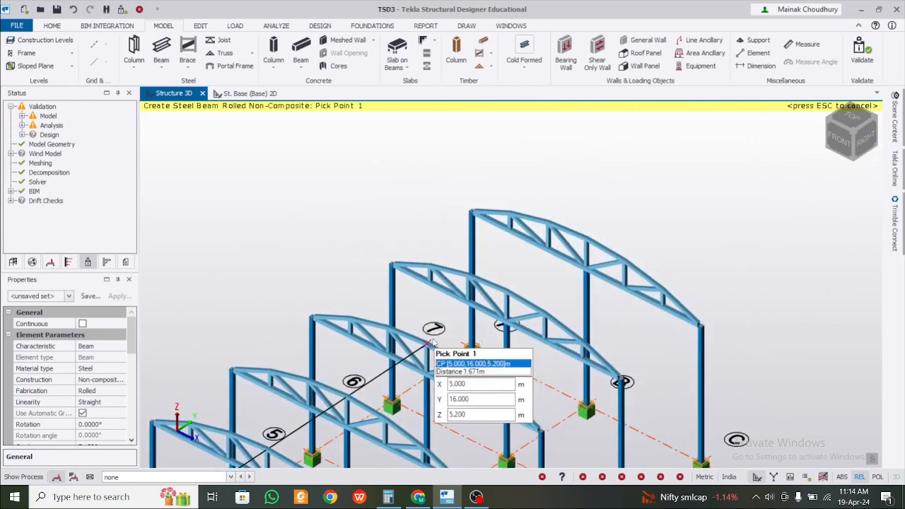
{"action": "left_click", "coordinate": [432, 340]}
{"action": "left_click", "coordinate": [509, 292]}
{"action": "left_click", "coordinate": [508, 291]}
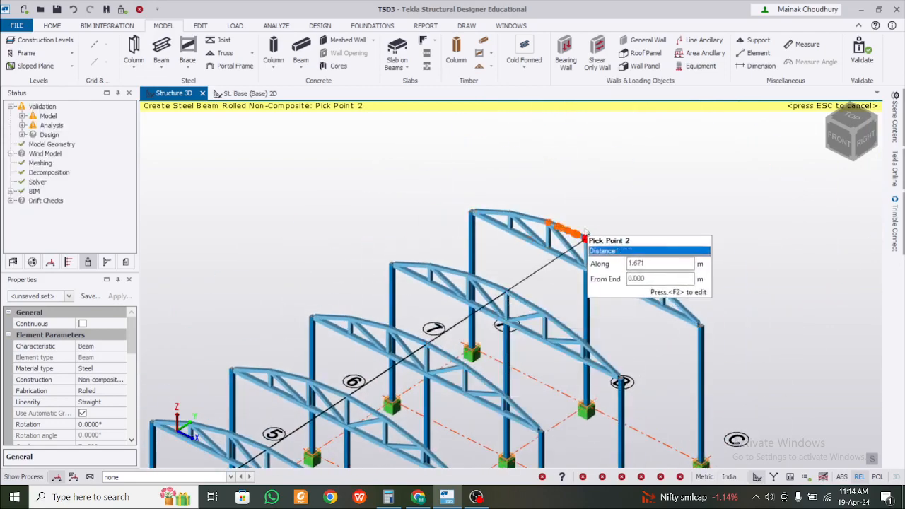
{"action": "left_click", "coordinate": [584, 233]}
Step: Place beams bay by bay between the top-chord nodes at X 6.667 m, Z 5.073 m, from gridline 1 to 7
{"action": "scroll", "coordinate": [558, 266], "scroll_direction": "down", "scroll_amount": 4}
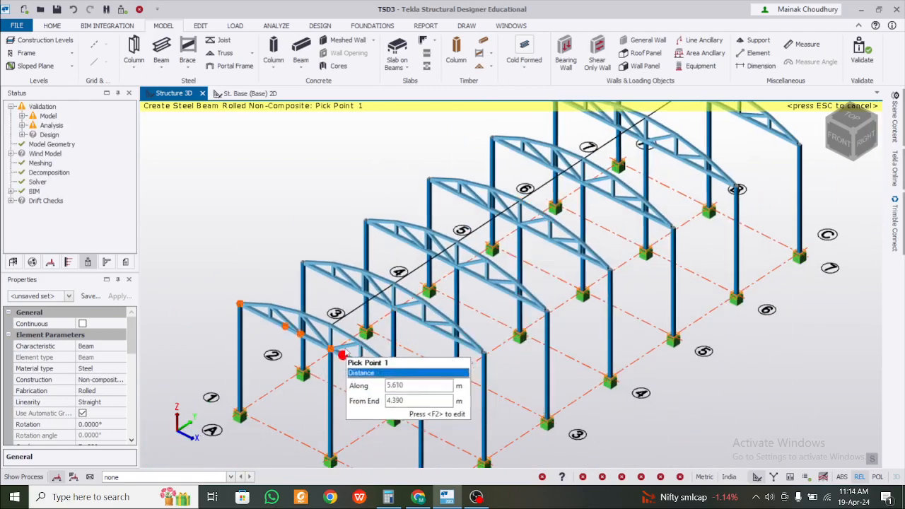
{"action": "scroll", "coordinate": [343, 350], "scroll_direction": "up", "scroll_amount": 1}
{"action": "left_click", "coordinate": [362, 343]}
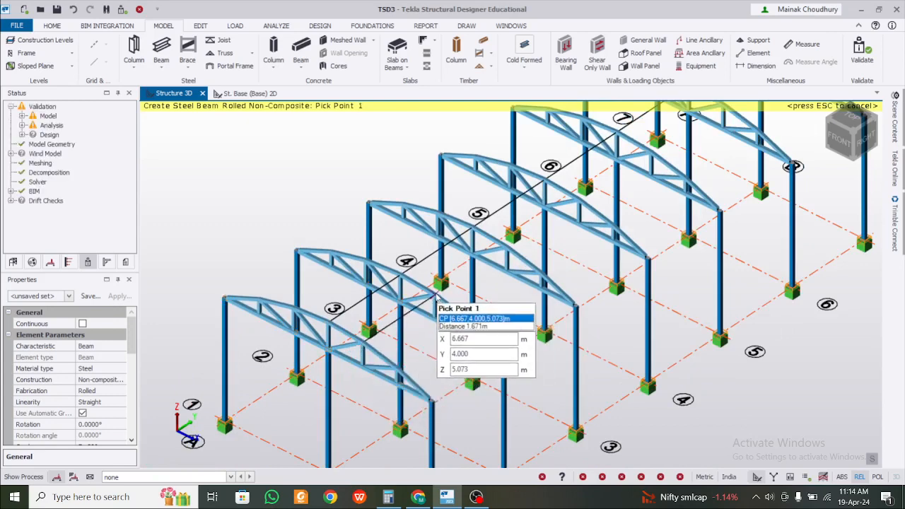
{"action": "left_click", "coordinate": [445, 294]}
{"action": "left_click", "coordinate": [510, 246]}
{"action": "left_click", "coordinate": [511, 246]}
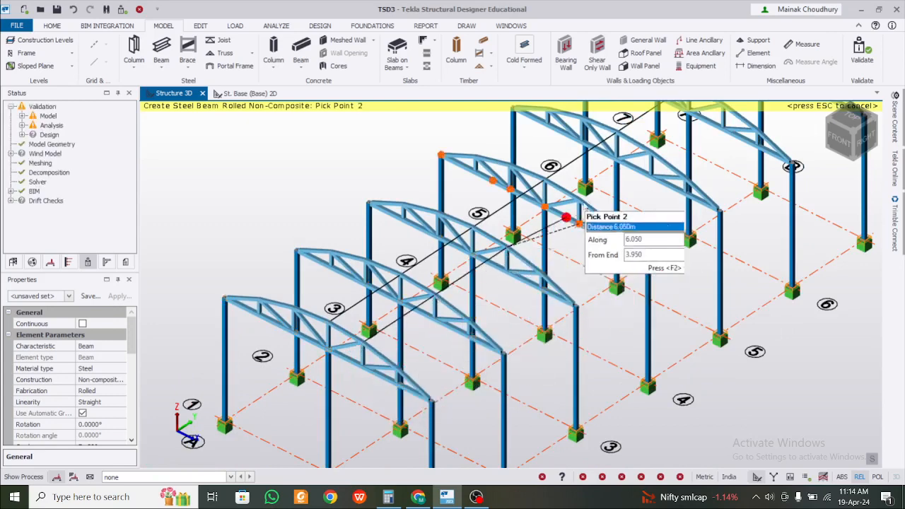
{"action": "left_click", "coordinate": [582, 200]}
{"action": "left_click", "coordinate": [582, 200]}
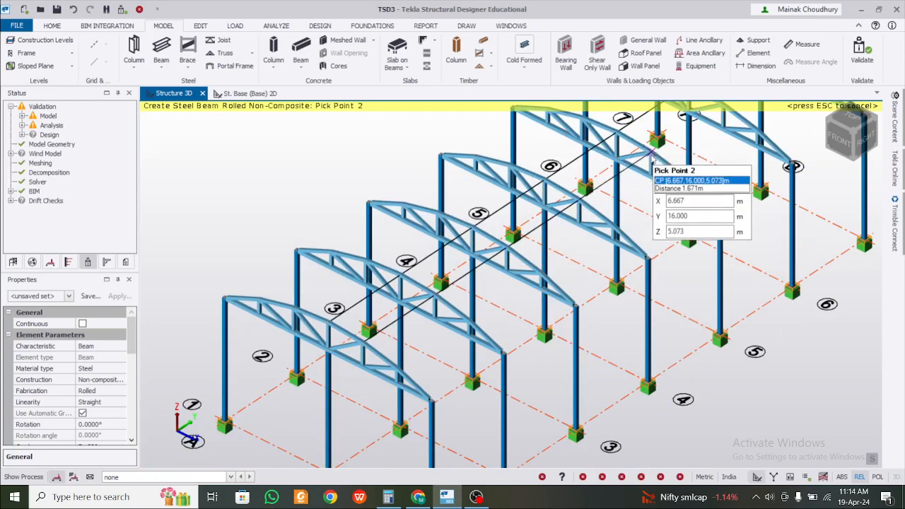
{"action": "left_click", "coordinate": [652, 155]}
{"action": "middle_click_drag", "start_coordinate": [702, 144], "coordinate": [557, 316]}
{"action": "left_click", "coordinate": [509, 324]}
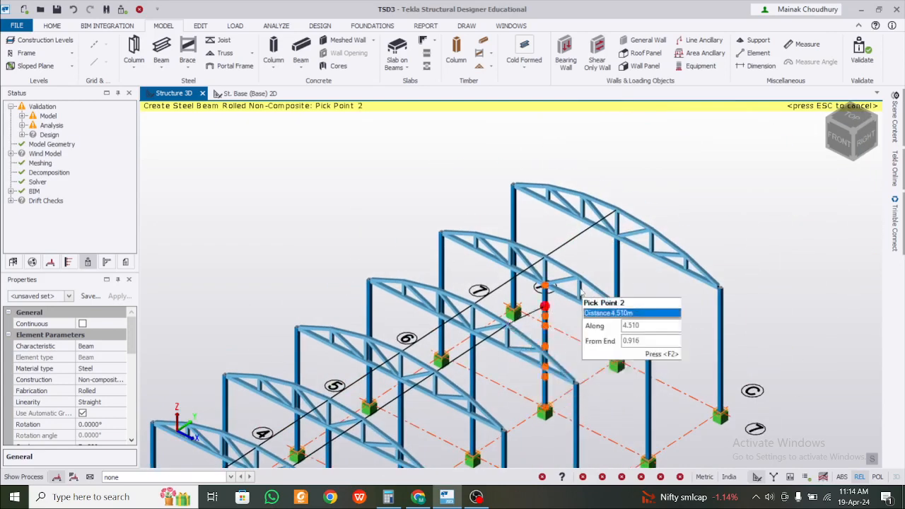
{"action": "left_click", "coordinate": [580, 282]}
{"action": "left_click", "coordinate": [582, 280]}
{"action": "left_click", "coordinate": [653, 232]}
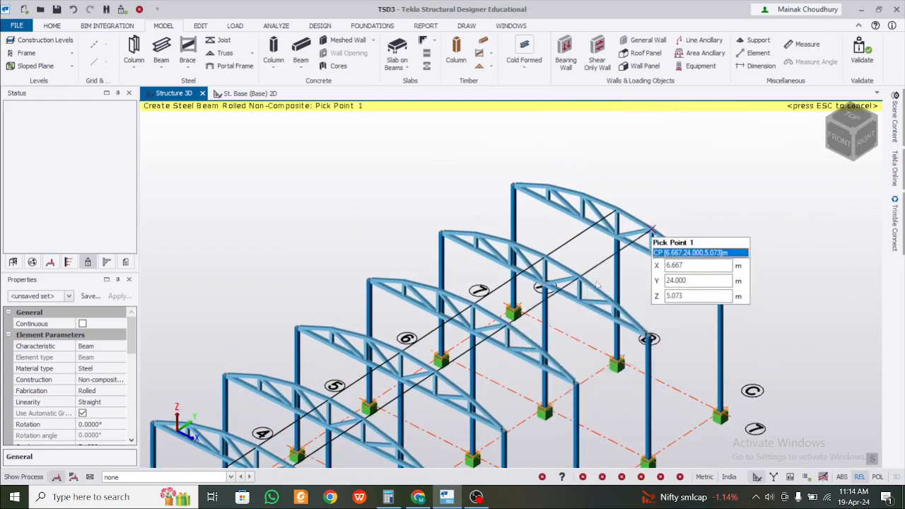
Step: Place beams bay by bay between the top-chord nodes at X 8.333 m, Z 4.684 m, from gridline 1 to 7
{"action": "middle_click_drag", "start_coordinate": [569, 304], "coordinate": [646, 168]}
{"action": "middle_click_drag", "start_coordinate": [383, 396], "coordinate": [509, 265]}
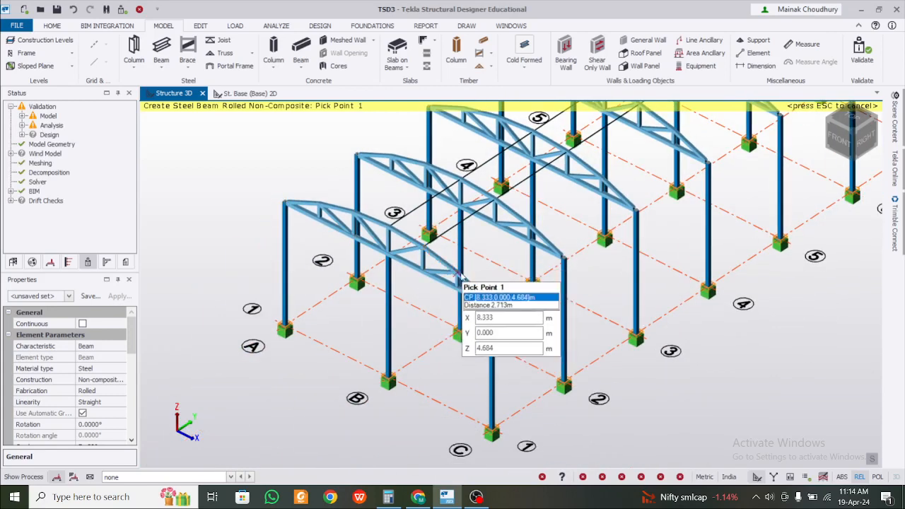
{"action": "left_click", "coordinate": [446, 277]}
{"action": "left_click", "coordinate": [527, 228]}
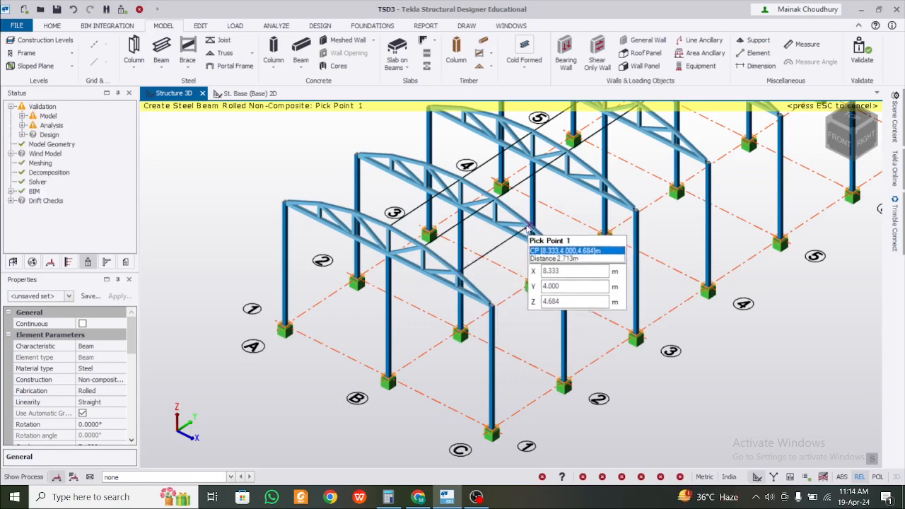
{"action": "left_click", "coordinate": [600, 179]}
{"action": "left_click", "coordinate": [674, 131]}
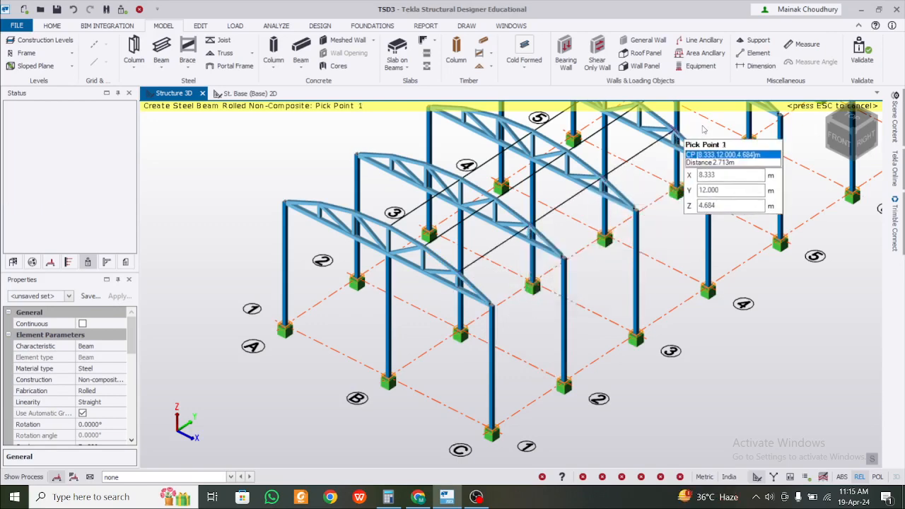
{"action": "middle_click_drag", "start_coordinate": [699, 128], "coordinate": [447, 337]}
{"action": "left_click", "coordinate": [416, 342]}
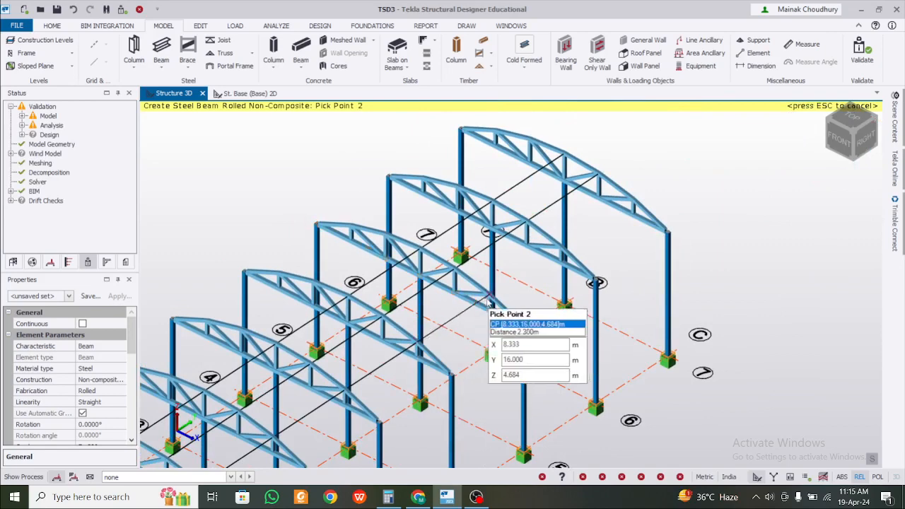
{"action": "left_click", "coordinate": [492, 295]}
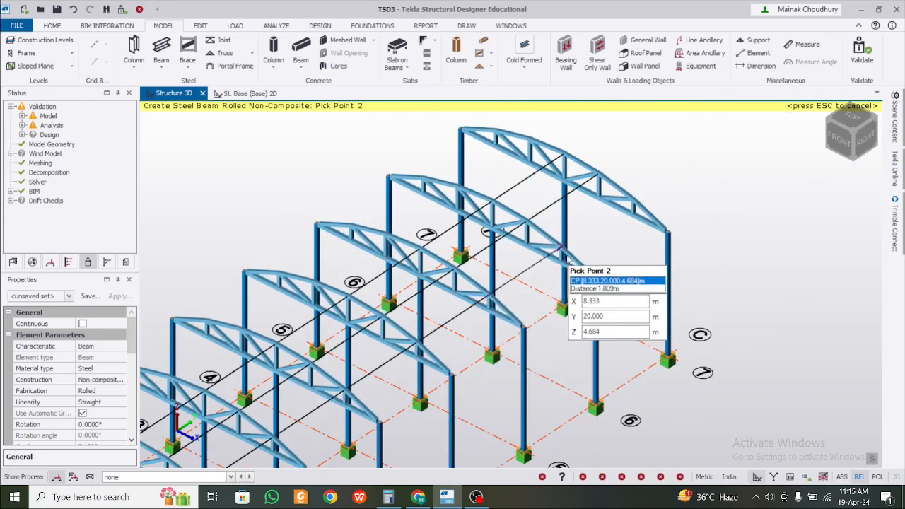
{"action": "left_click", "coordinate": [562, 247]}
{"action": "left_click", "coordinate": [563, 246]}
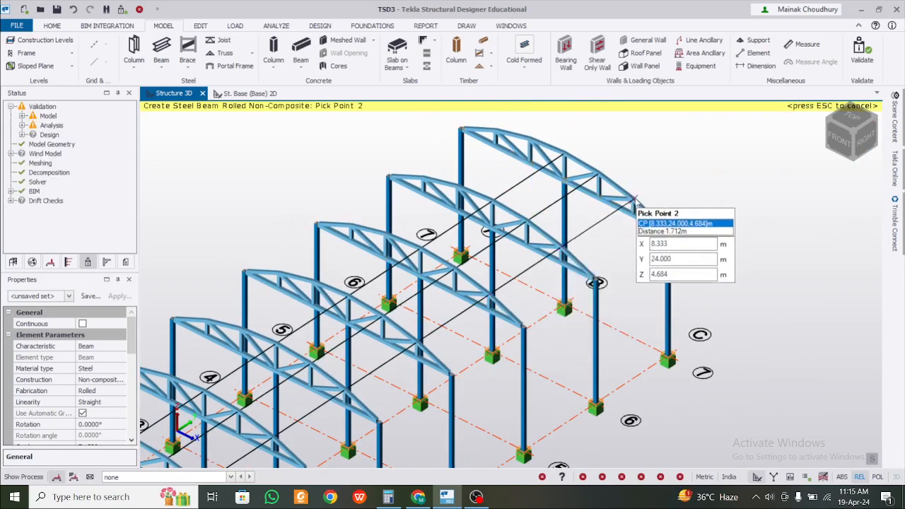
{"action": "left_click", "coordinate": [634, 202]}
Step: Place eave beams bay by bay between the gridline C column tops at X 10.000 m, Z 4.000 m, from gridline 1 to 7
{"action": "middle_click_drag", "start_coordinate": [481, 327], "coordinate": [578, 150]}
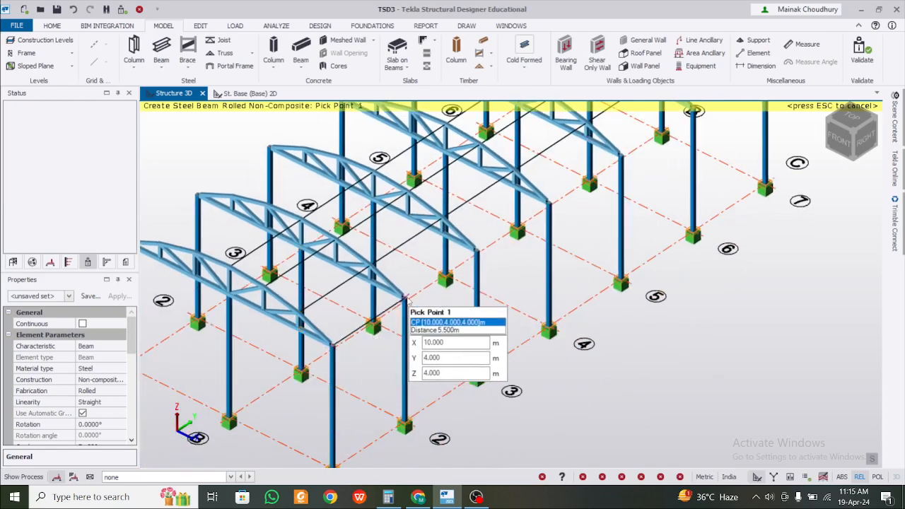
{"action": "left_click", "coordinate": [406, 299]}
{"action": "left_click", "coordinate": [478, 249]}
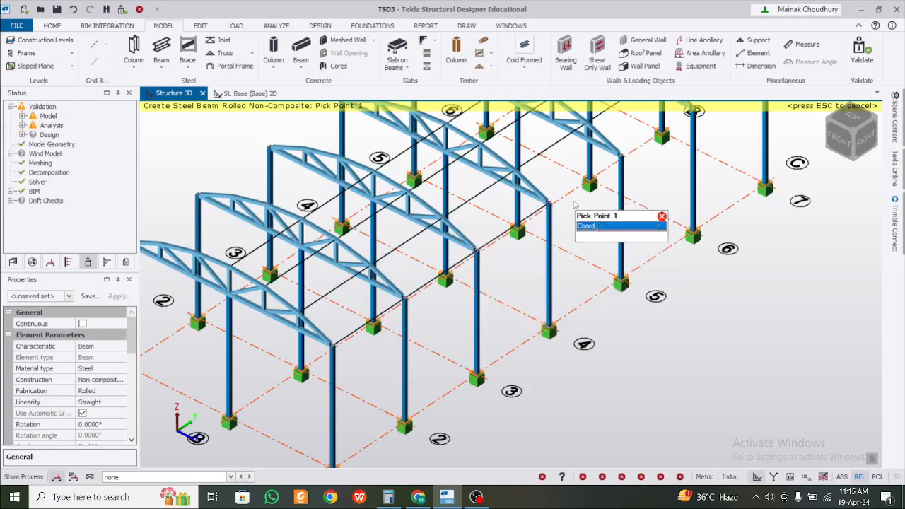
{"action": "middle_click_drag", "start_coordinate": [575, 205], "coordinate": [458, 330]}
{"action": "left_click", "coordinate": [452, 331]}
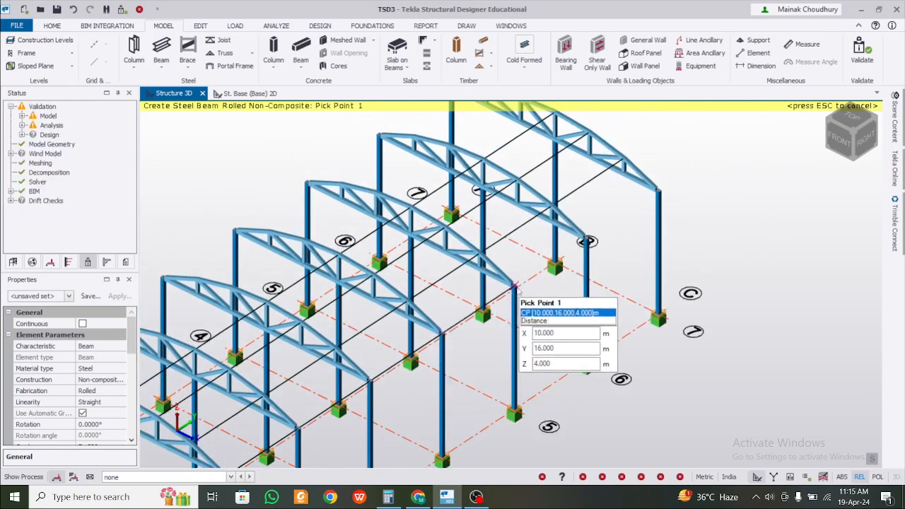
{"action": "left_click", "coordinate": [587, 241]}
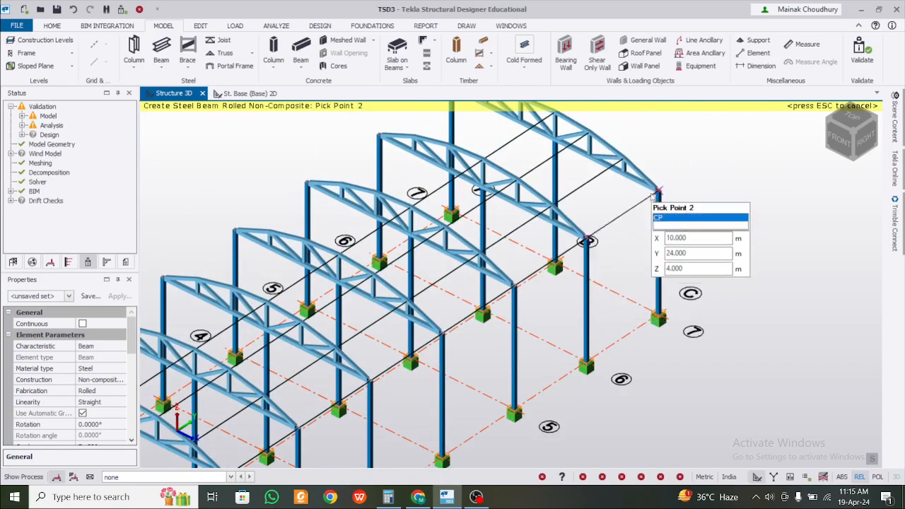
Step: Place beams bay by bay between the top-chord points at X 5.833 m, Z 5.137 m, from gridline 1 to 7
{"action": "middle_click_drag", "start_coordinate": [605, 254], "coordinate": [700, 169]}
{"action": "middle_click_drag", "start_coordinate": [382, 342], "coordinate": [557, 260]}
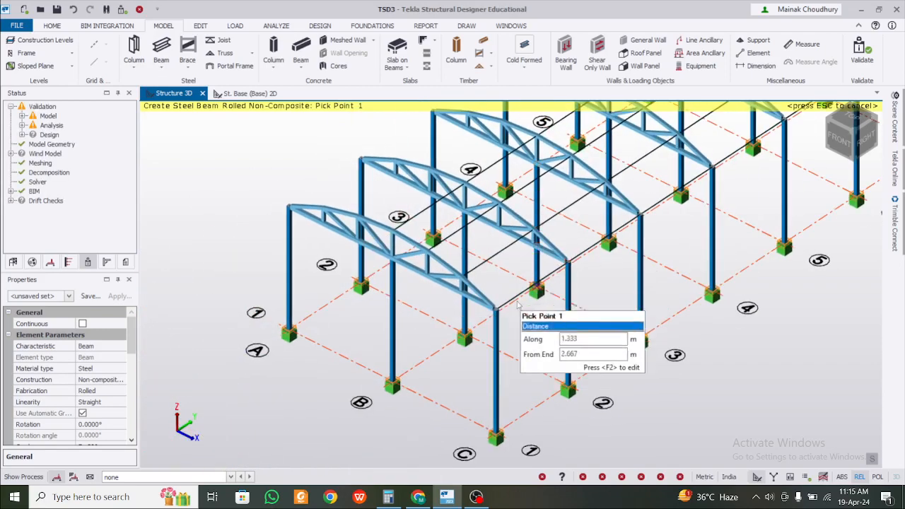
{"action": "scroll", "coordinate": [462, 272], "scroll_direction": "up", "scroll_amount": 1}
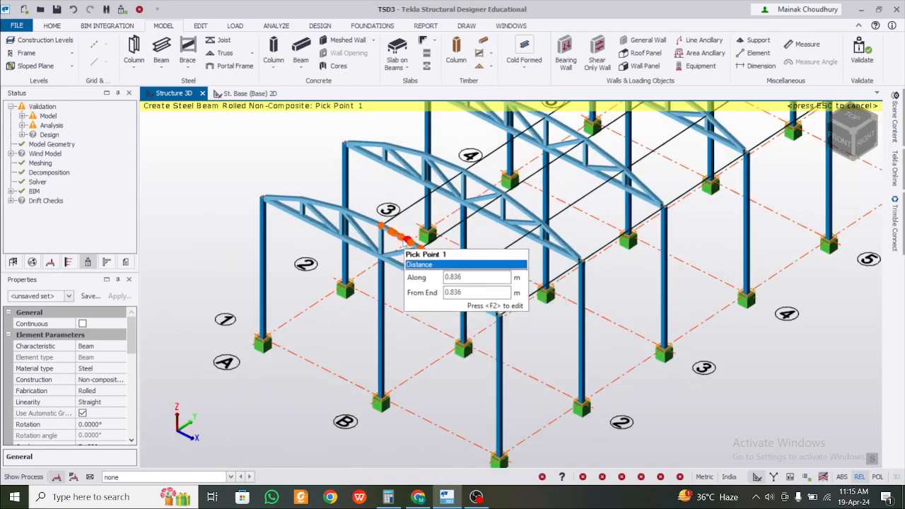
{"action": "middle_click_drag", "start_coordinate": [421, 234], "coordinate": [409, 322]}
{"action": "scroll", "coordinate": [409, 322], "scroll_direction": "up", "scroll_amount": 3}
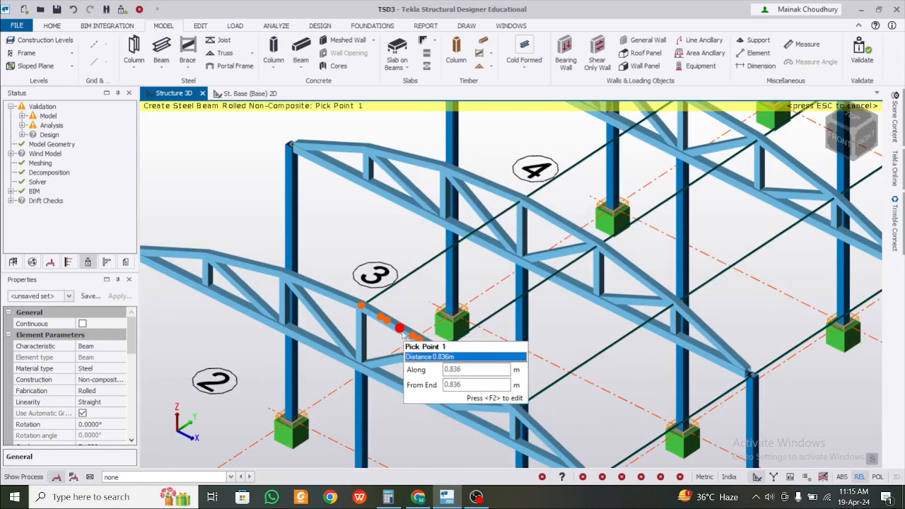
{"action": "left_click", "coordinate": [400, 329]}
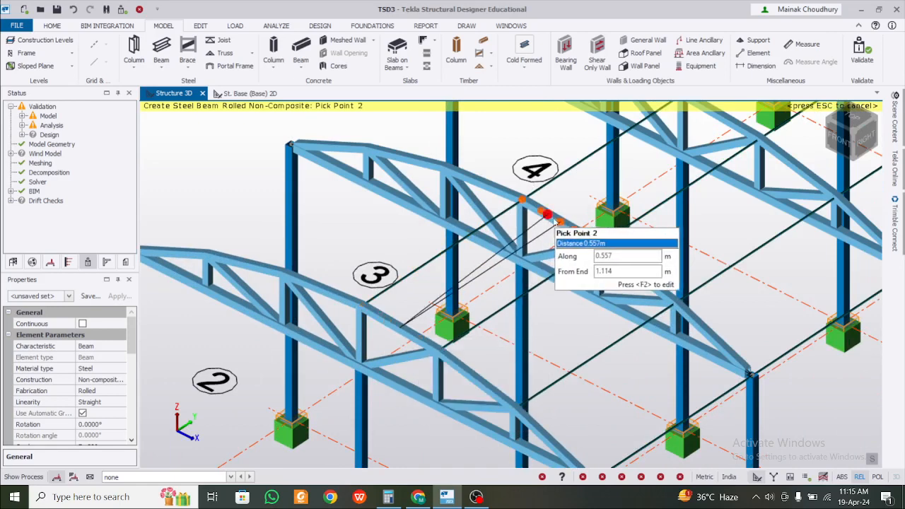
{"action": "left_click", "coordinate": [561, 224]}
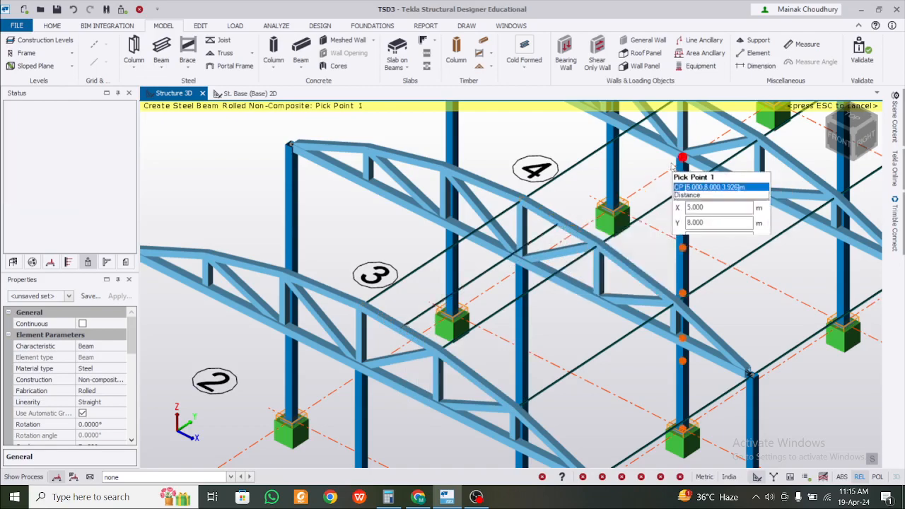
{"action": "left_click", "coordinate": [558, 224]}
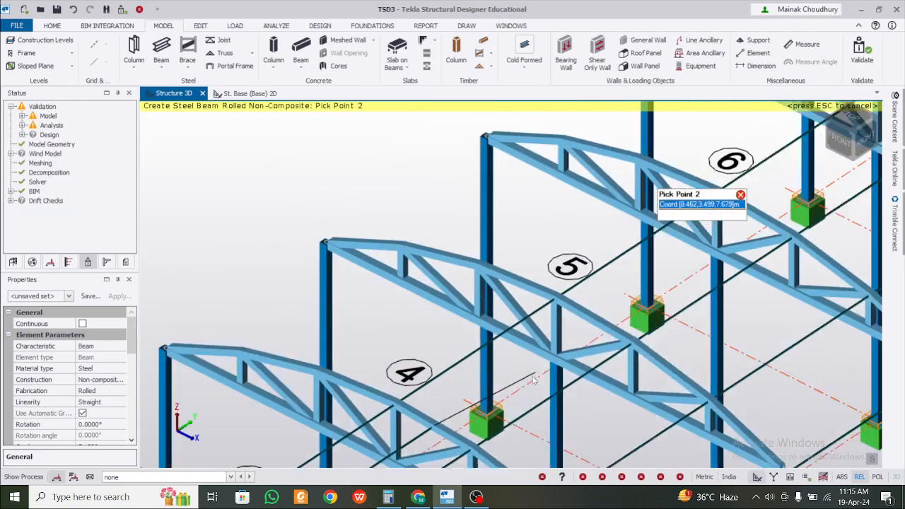
{"action": "left_click", "coordinate": [582, 351]}
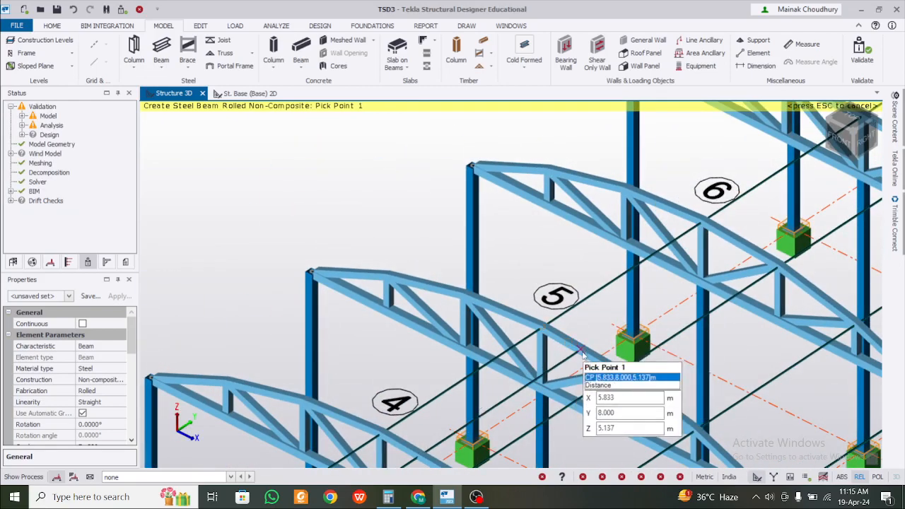
{"action": "left_click", "coordinate": [582, 351]}
{"action": "left_click", "coordinate": [741, 244]}
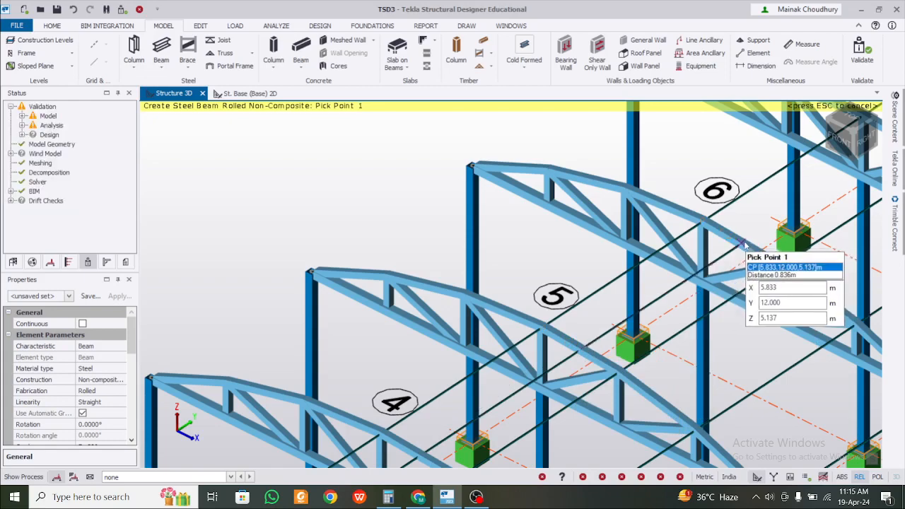
{"action": "left_click", "coordinate": [735, 247]}
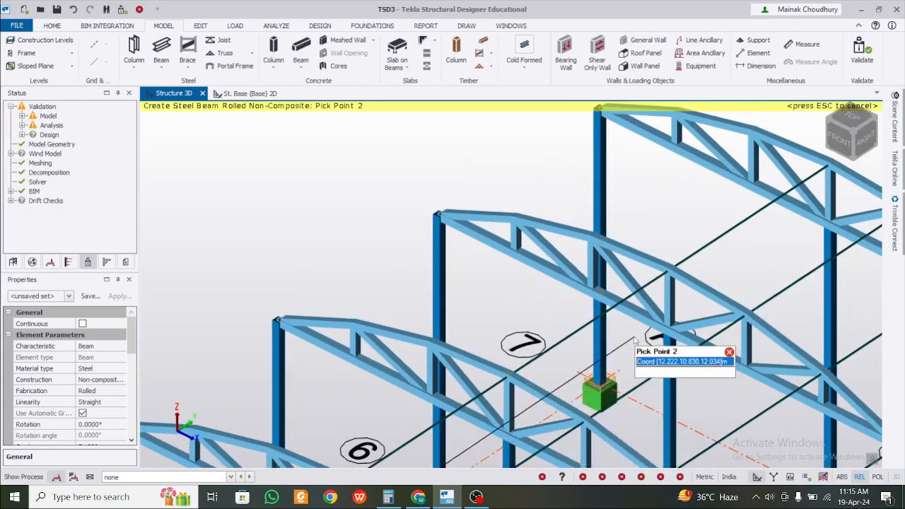
{"action": "left_click", "coordinate": [547, 400]}
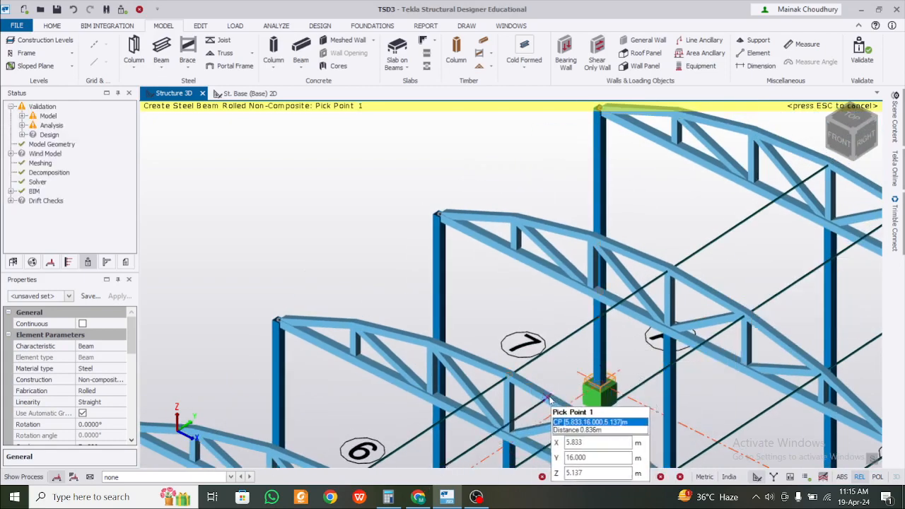
{"action": "left_click", "coordinate": [685, 284]}
{"action": "left_click", "coordinate": [704, 290]}
{"action": "left_click", "coordinate": [707, 291]}
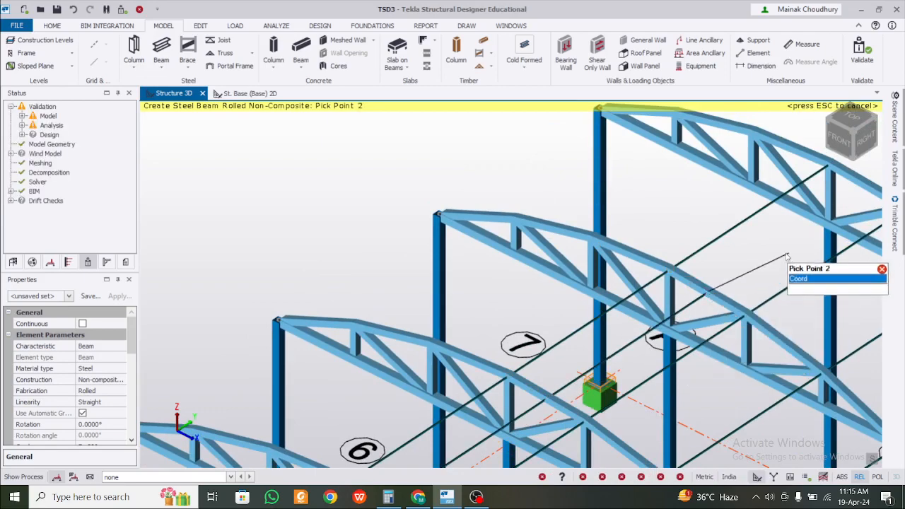
{"action": "middle_click_drag", "start_coordinate": [786, 256], "coordinate": [691, 291]}
{"action": "left_click", "coordinate": [612, 327]}
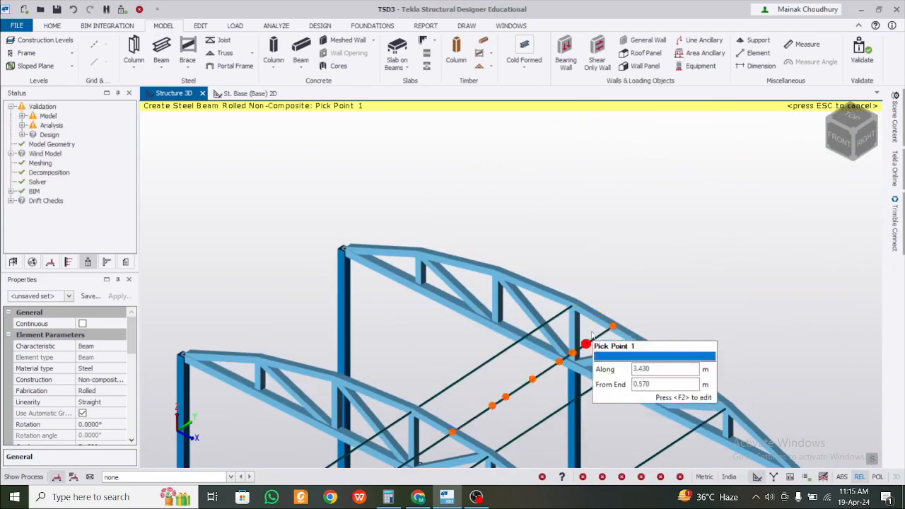
Step: Place beams bay by bay between the top-chord points at X 7.500 m, Z 4.878 m, from gridline 1 to 7
{"action": "scroll", "coordinate": [581, 347], "scroll_direction": "down", "scroll_amount": 2}
{"action": "middle_click_drag", "start_coordinate": [545, 405], "coordinate": [675, 218]}
{"action": "middle_click_drag", "start_coordinate": [574, 385], "coordinate": [589, 228]}
{"action": "middle_click_drag", "start_coordinate": [464, 371], "coordinate": [533, 296]}
{"action": "middle_click_drag", "start_coordinate": [453, 342], "coordinate": [548, 291]}
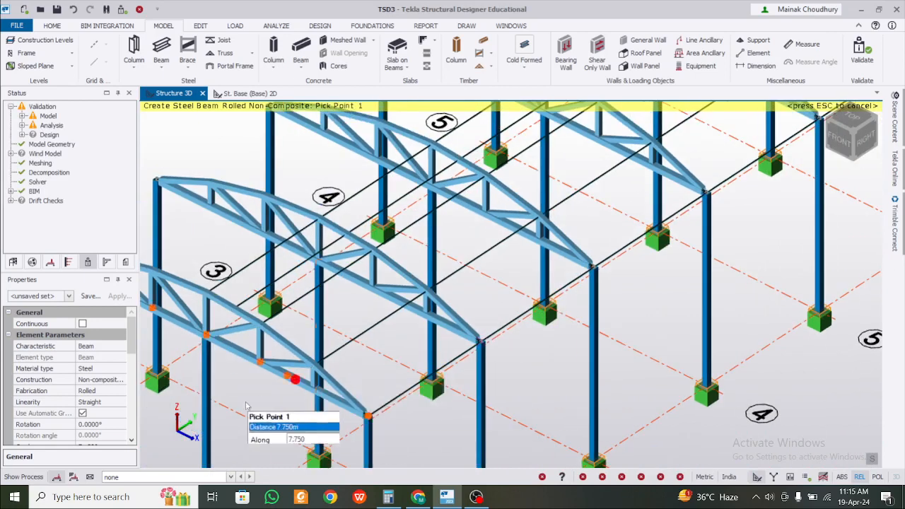
{"action": "left_click", "coordinate": [318, 324]}
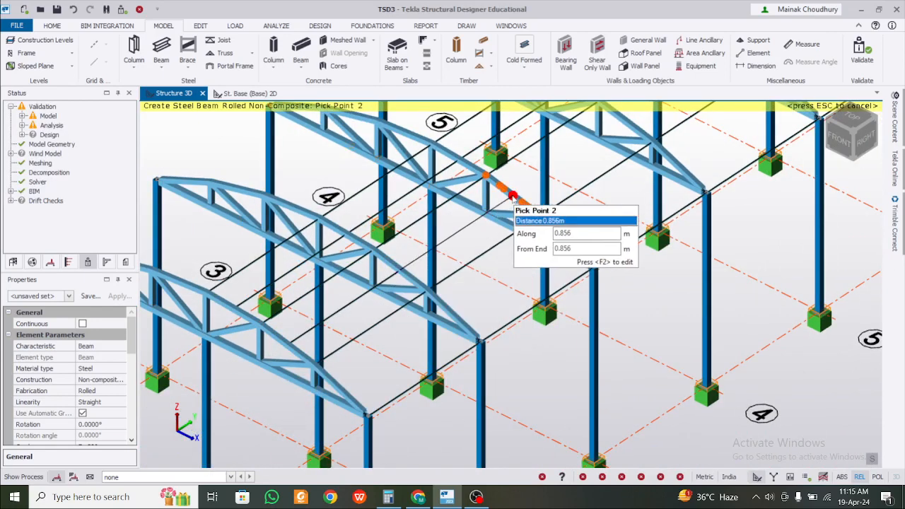
{"action": "left_click", "coordinate": [489, 172]}
{"action": "left_click", "coordinate": [578, 190]}
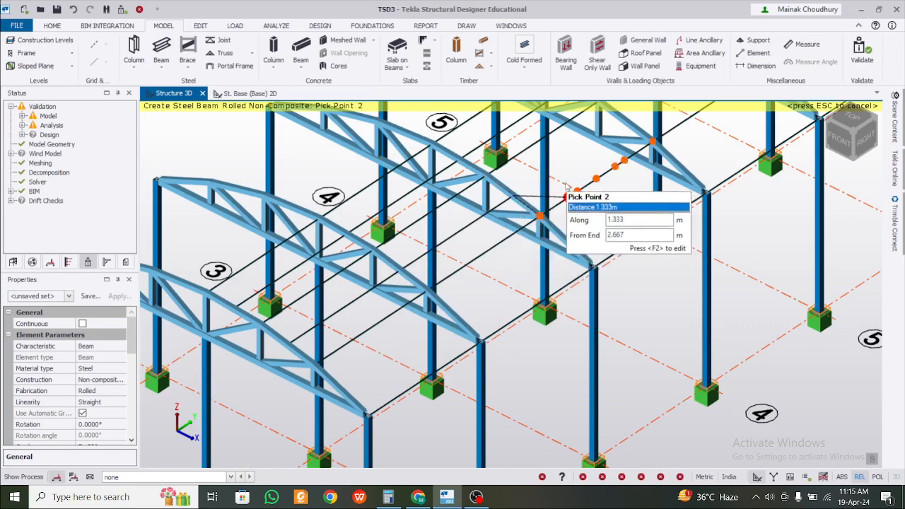
{"action": "middle_click_drag", "start_coordinate": [607, 187], "coordinate": [492, 324]}
{"action": "left_click", "coordinate": [543, 285]}
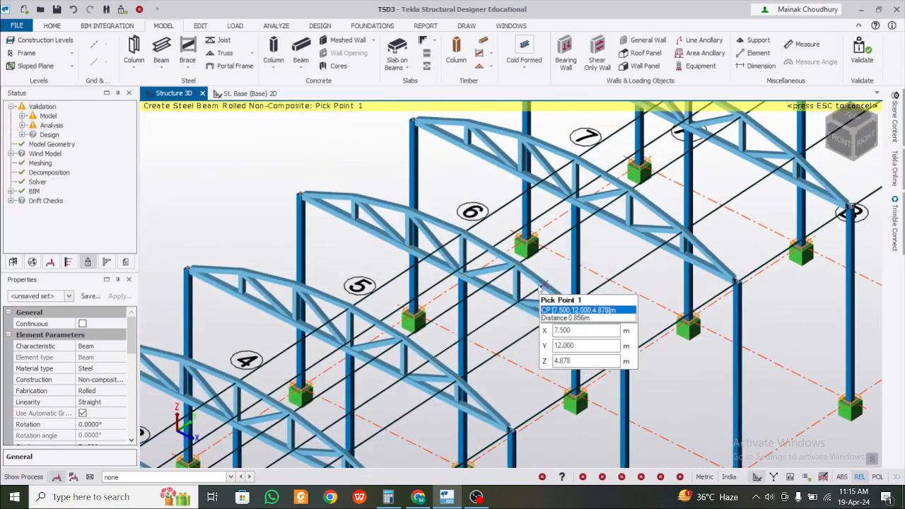
{"action": "left_click", "coordinate": [542, 286]}
{"action": "left_click", "coordinate": [657, 211]}
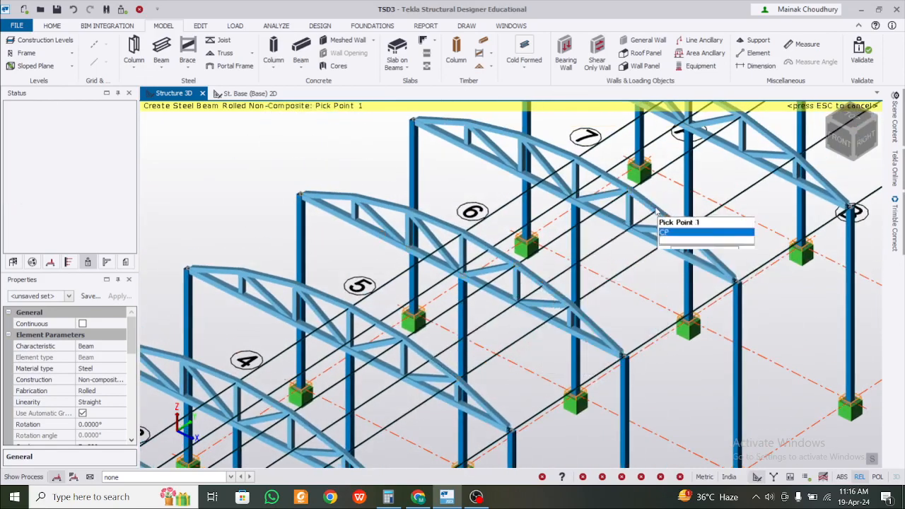
{"action": "left_click", "coordinate": [656, 212]}
{"action": "left_click", "coordinate": [769, 138]}
{"action": "middle_click_drag", "start_coordinate": [769, 139], "coordinate": [555, 305]}
{"action": "left_click", "coordinate": [572, 303]}
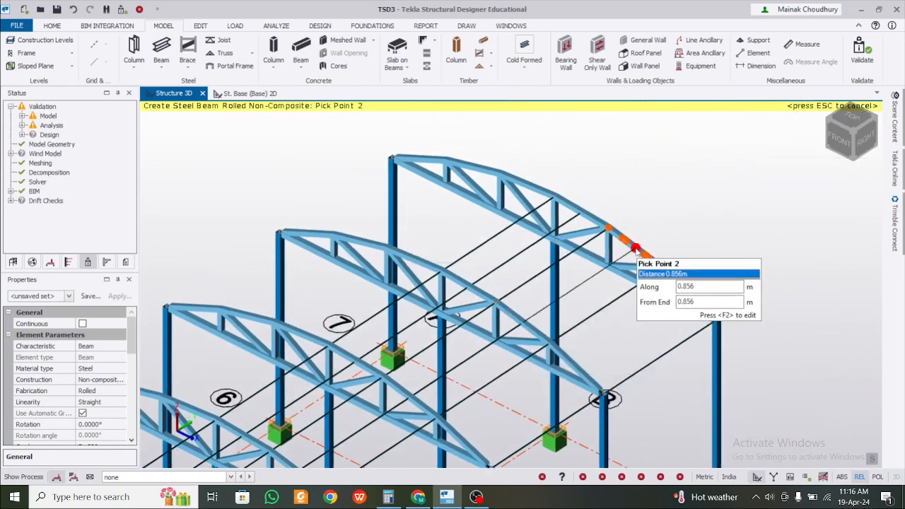
{"action": "left_click", "coordinate": [619, 244]}
Step: Place beams bay by bay between the top-chord points at X 9.167 m, Z 4.342 m, from gridline 1 to 7, and end beam placement
{"action": "middle_click_drag", "start_coordinate": [619, 244], "coordinate": [652, 144]}
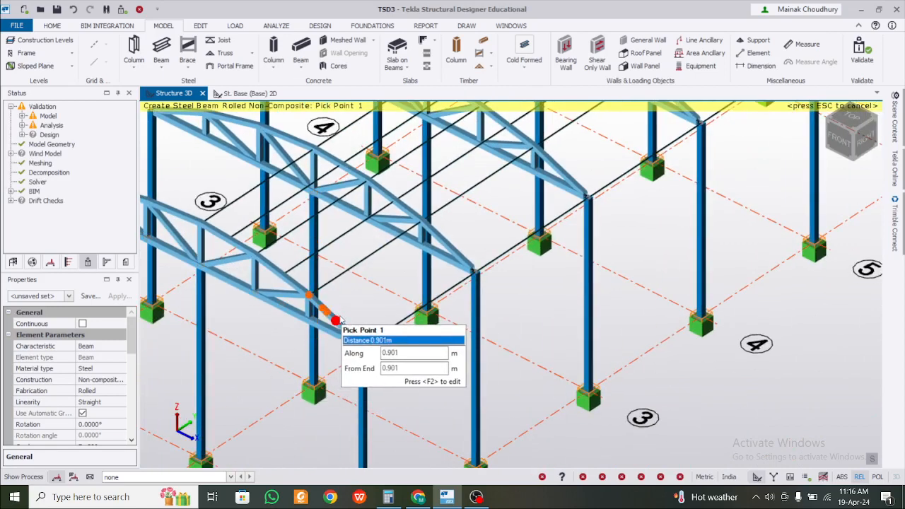
{"action": "left_click", "coordinate": [337, 321]}
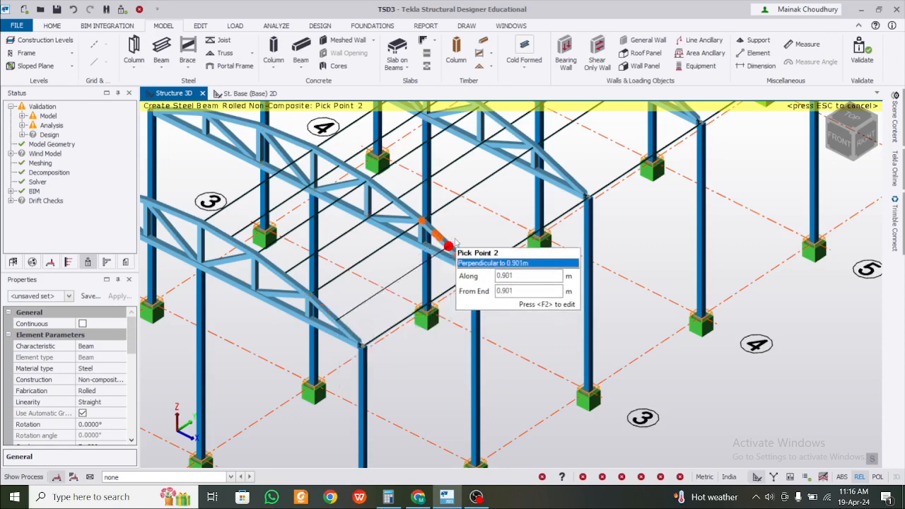
{"action": "left_click", "coordinate": [452, 248]}
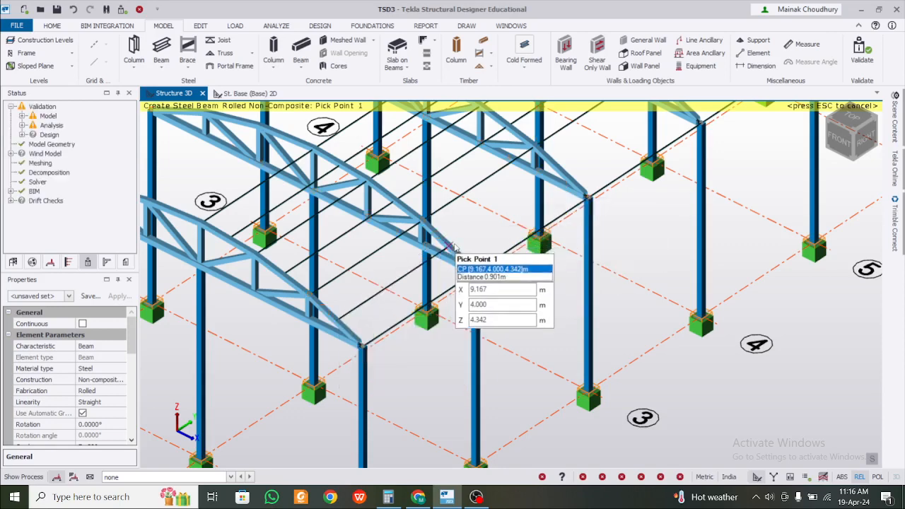
{"action": "left_click", "coordinate": [561, 172]}
{"action": "left_click", "coordinate": [563, 171]}
{"action": "left_click", "coordinate": [563, 171]}
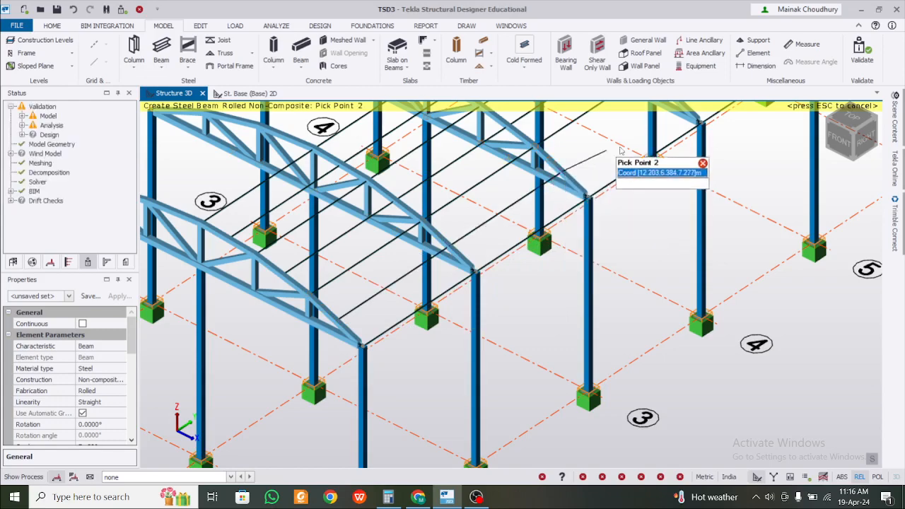
{"action": "middle_click_drag", "start_coordinate": [620, 149], "coordinate": [334, 388]}
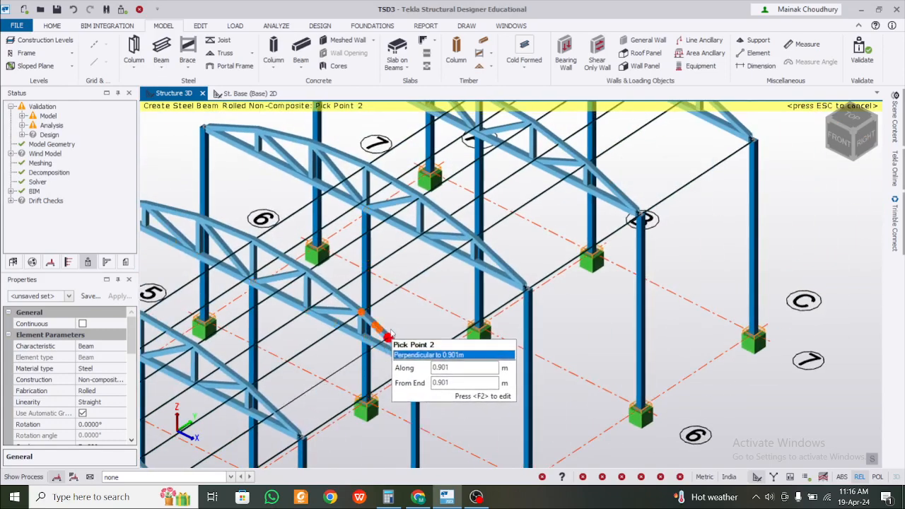
{"action": "left_click", "coordinate": [390, 335]}
{"action": "left_click", "coordinate": [388, 338]}
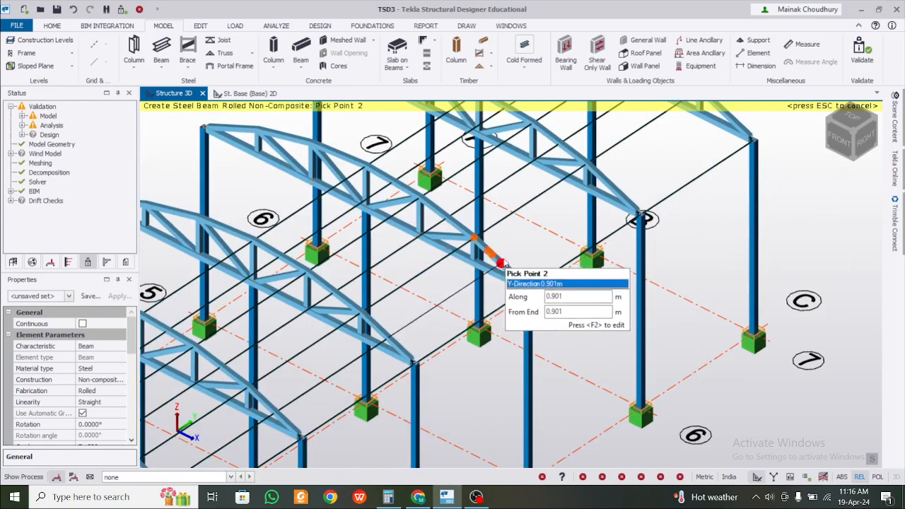
{"action": "left_click", "coordinate": [502, 263]}
{"action": "left_click", "coordinate": [502, 263]}
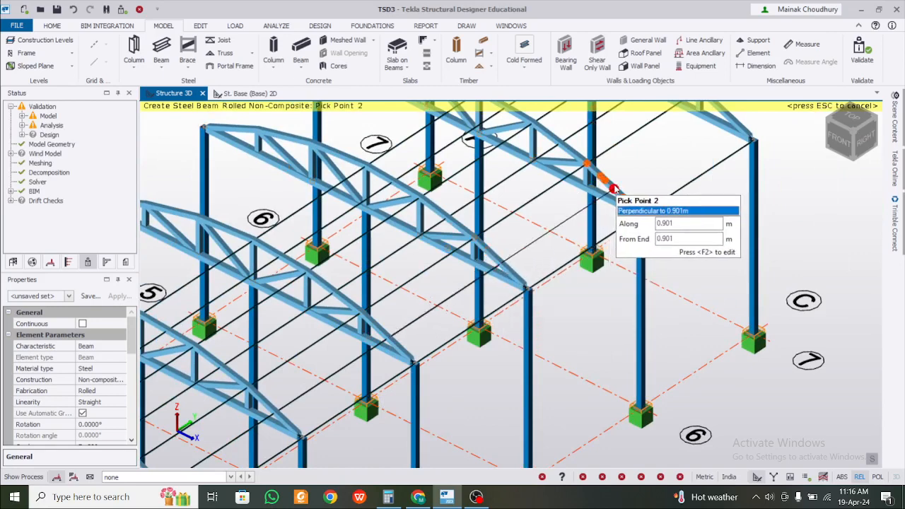
{"action": "left_click", "coordinate": [613, 189]}
{"action": "left_click", "coordinate": [614, 190]}
{"action": "middle_click_drag", "start_coordinate": [665, 166], "coordinate": [611, 235]}
{"action": "left_click", "coordinate": [594, 264]}
{"action": "scroll", "coordinate": [597, 264], "scroll_direction": "down", "scroll_amount": 2}
{"action": "middle_click_drag", "start_coordinate": [479, 322], "coordinate": [560, 227]}
{"action": "middle_click_drag", "start_coordinate": [469, 293], "coordinate": [580, 265]}
{"action": "middle_click_drag", "start_coordinate": [498, 299], "coordinate": [491, 361]}
{"action": "key", "text": "Escape"}
Step: Examine the roof beam rows from several angles and inspect the gridline C eave beam between gridlines 1 and 2
{"action": "scroll", "coordinate": [492, 361], "scroll_direction": "down", "scroll_amount": 1}
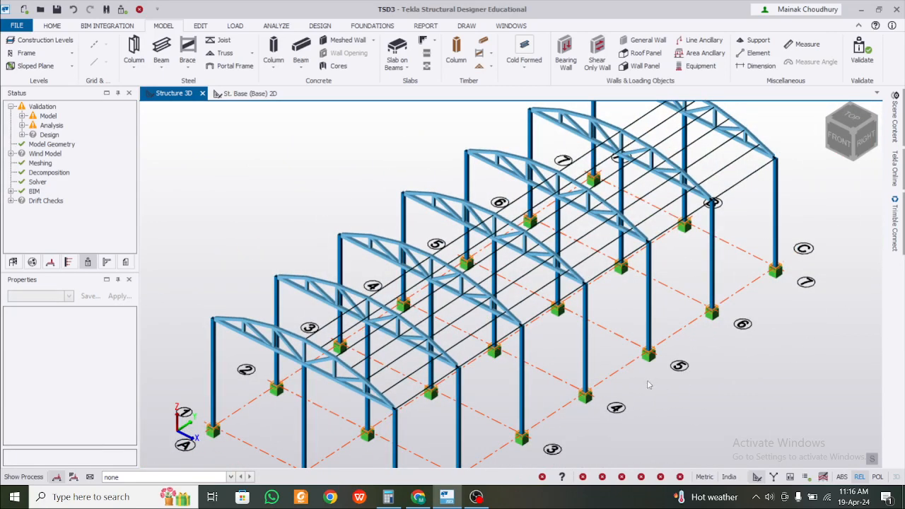
{"action": "middle_click_drag", "start_coordinate": [569, 400], "coordinate": [505, 404]}
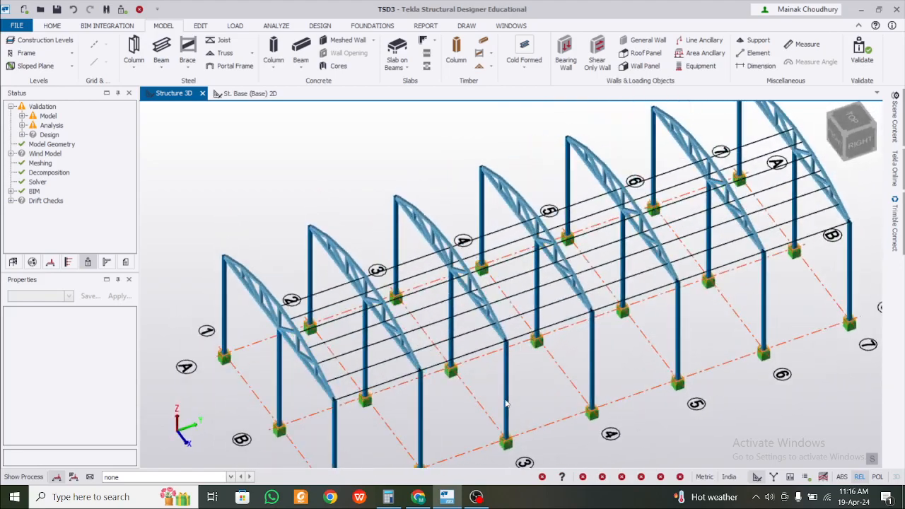
{"action": "scroll", "coordinate": [352, 389], "scroll_direction": "up", "scroll_amount": 2}
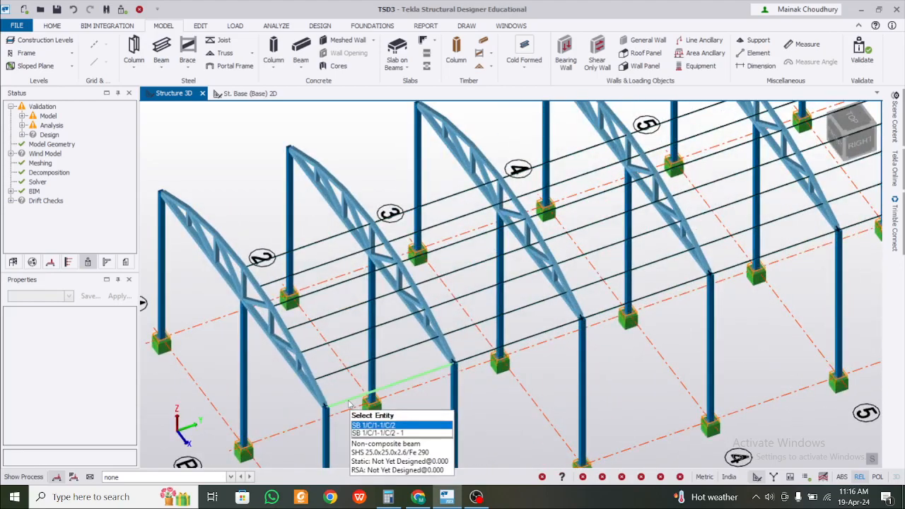
{"action": "left_click", "coordinate": [349, 405]}
{"action": "scroll", "coordinate": [359, 403], "scroll_direction": "down", "scroll_amount": 5}
{"action": "scroll", "coordinate": [460, 408], "scroll_direction": "up", "scroll_amount": 3}
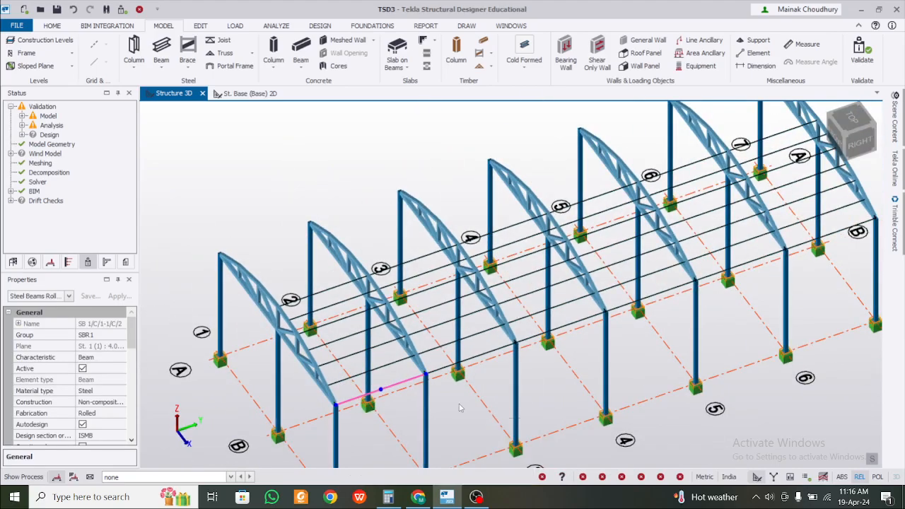
{"action": "middle_click_drag", "start_coordinate": [459, 408], "coordinate": [707, 332]}
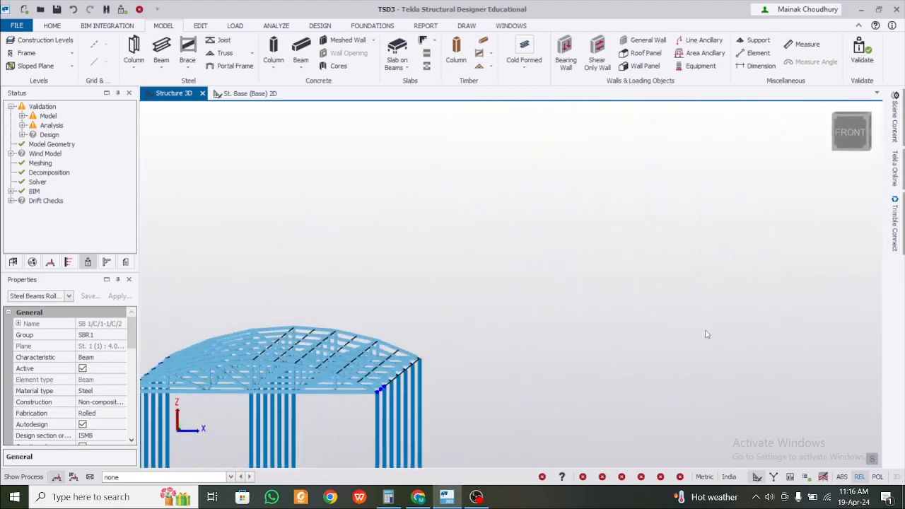
{"action": "left_click", "coordinate": [587, 340]}
Step: Select the structure's roof and columns, then review the steel beam span properties and the selected entity categories
{"action": "middle_click_drag", "start_coordinate": [587, 340], "coordinate": [659, 281]}
{"action": "left_click_drag", "start_coordinate": [283, 168], "coordinate": [731, 436]}
{"action": "scroll", "coordinate": [432, 343], "scroll_direction": "up", "scroll_amount": 5}
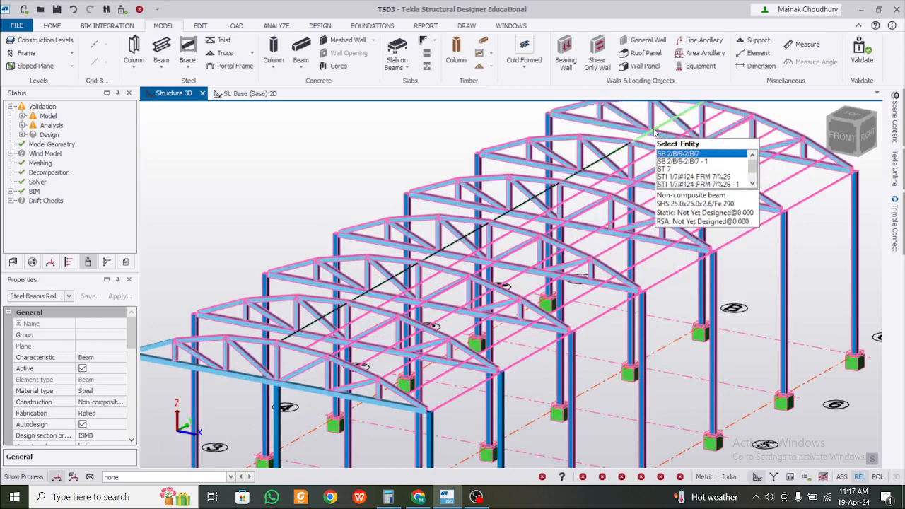
{"action": "left_click", "coordinate": [112, 333]}
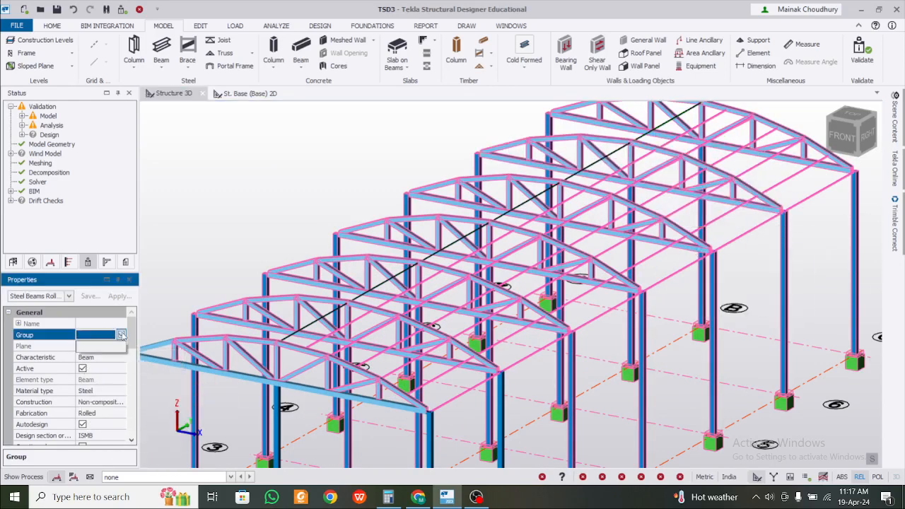
{"action": "left_click", "coordinate": [69, 296]}
{"action": "left_click", "coordinate": [69, 296]}
{"action": "left_click", "coordinate": [70, 297]}
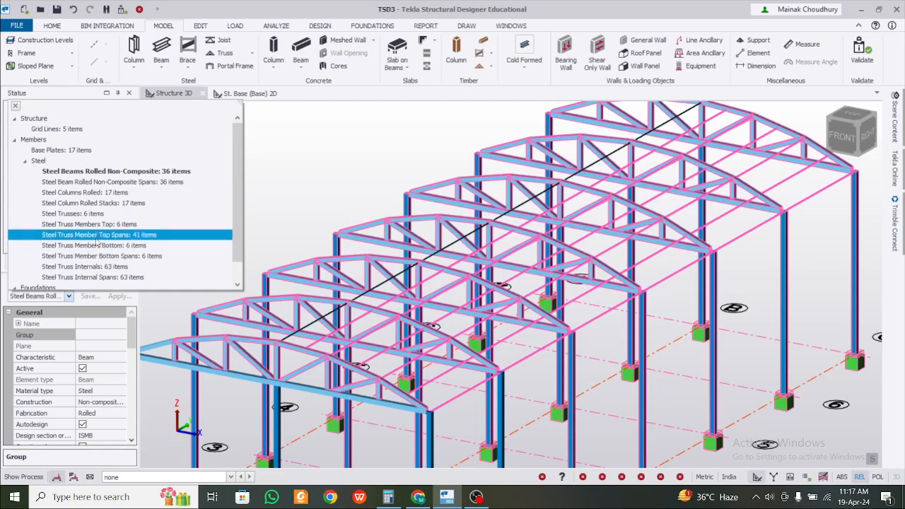
{"action": "left_click", "coordinate": [130, 183]}
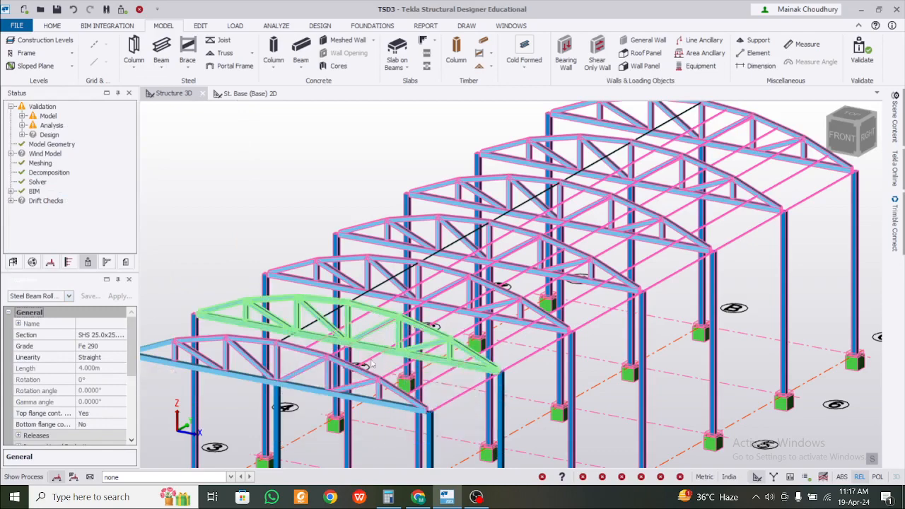
{"action": "left_click", "coordinate": [69, 296]}
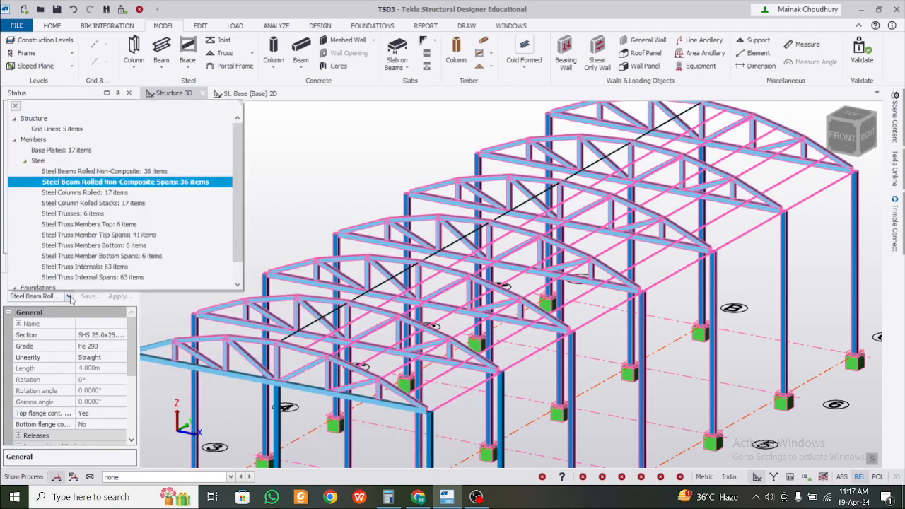
{"action": "scroll", "coordinate": [156, 275], "scroll_direction": "down", "scroll_amount": 1}
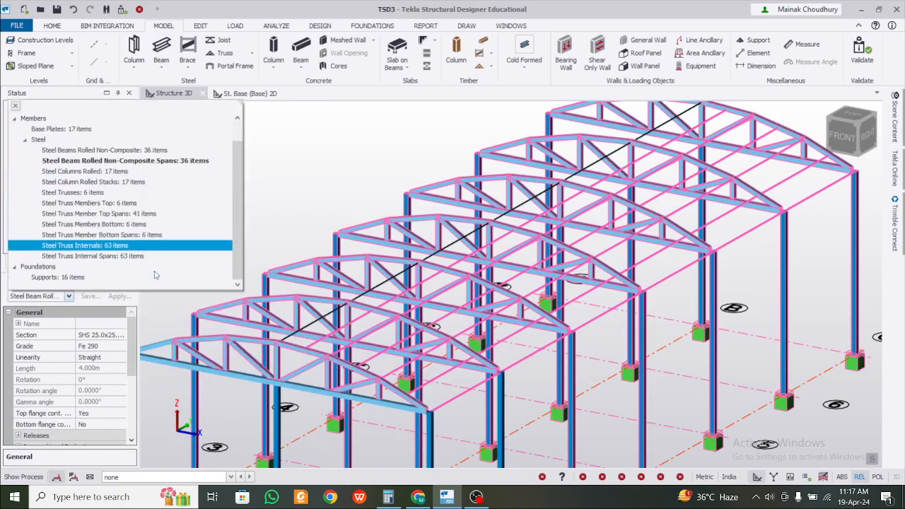
{"action": "scroll", "coordinate": [155, 275], "scroll_direction": "up", "scroll_amount": 1}
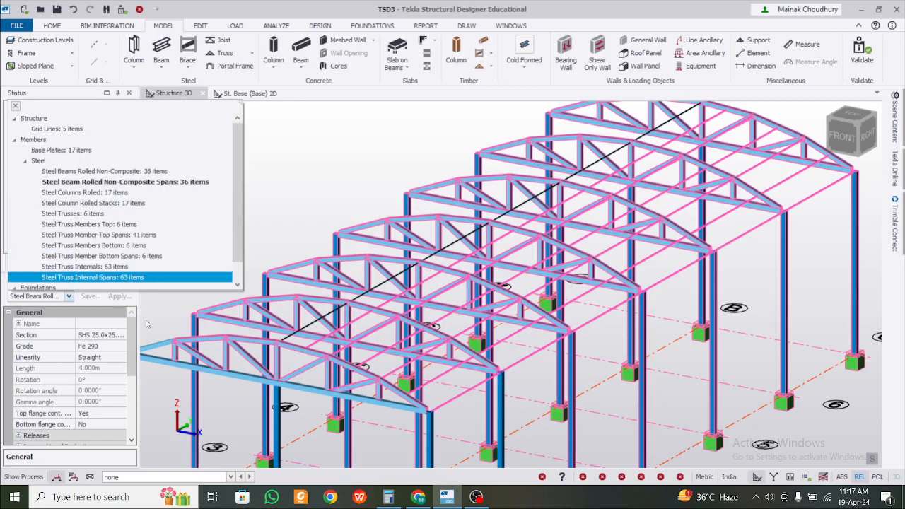
{"action": "left_click", "coordinate": [337, 199]}
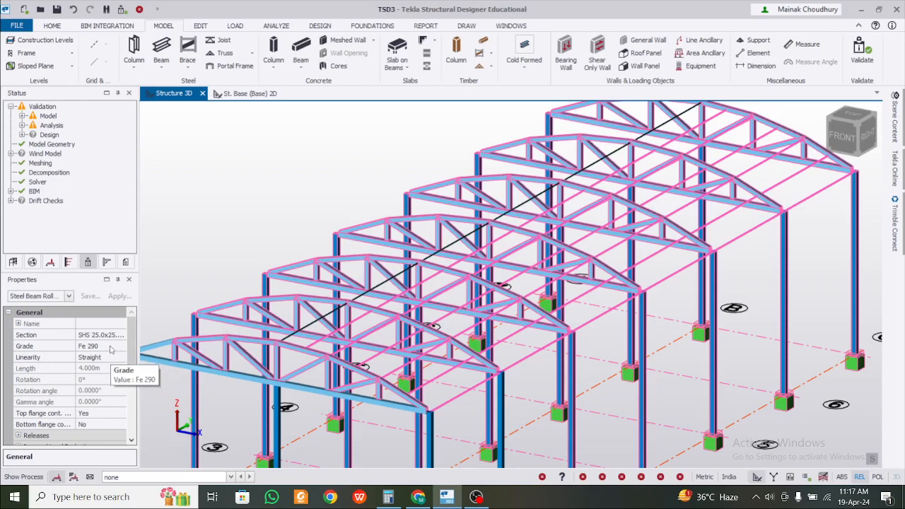
Step: Try to mirror all selected elements from gridline 1's top-chord point on gridline B to point 5.000, 24.000, 5.200 m, then clear the selection
{"action": "scroll", "coordinate": [191, 337], "scroll_direction": "down", "scroll_amount": 1}
{"action": "scroll", "coordinate": [230, 330], "scroll_direction": "down", "scroll_amount": 1}
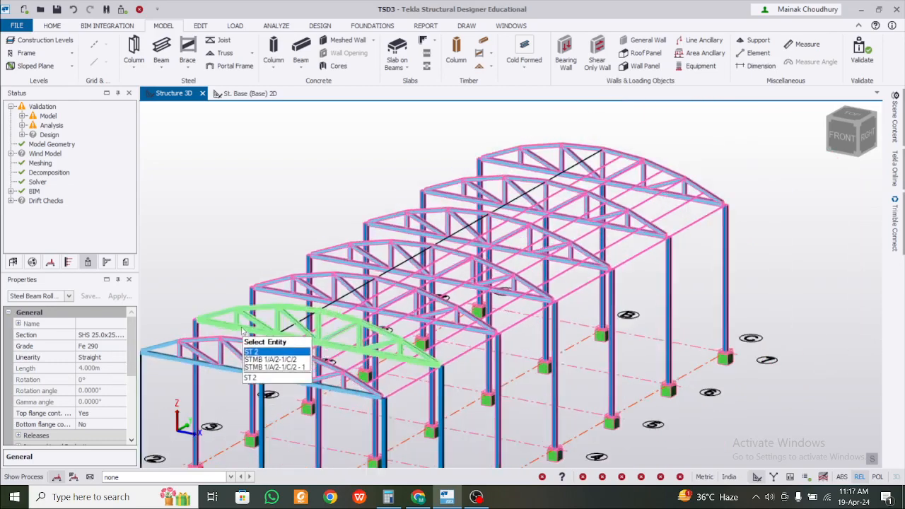
{"action": "left_click", "coordinate": [207, 28]}
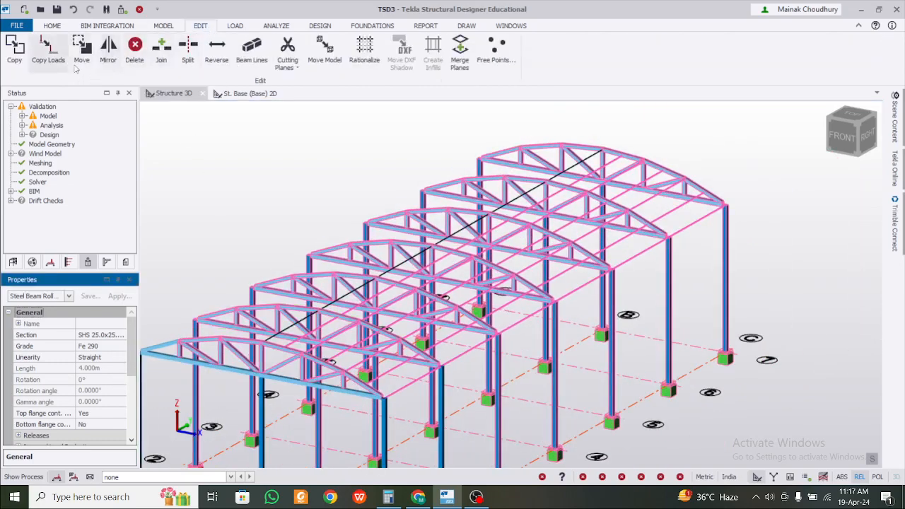
{"action": "left_click", "coordinate": [109, 57]}
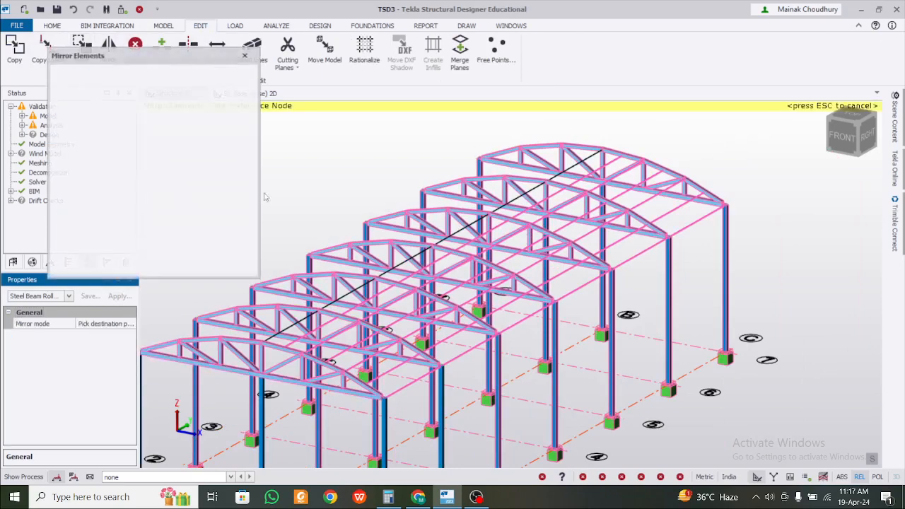
{"action": "left_click", "coordinate": [263, 343]}
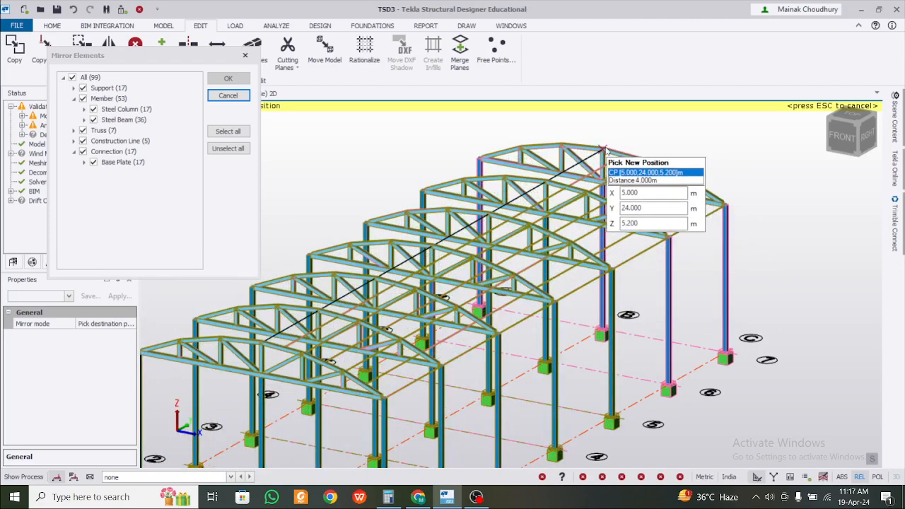
{"action": "left_click", "coordinate": [605, 150]}
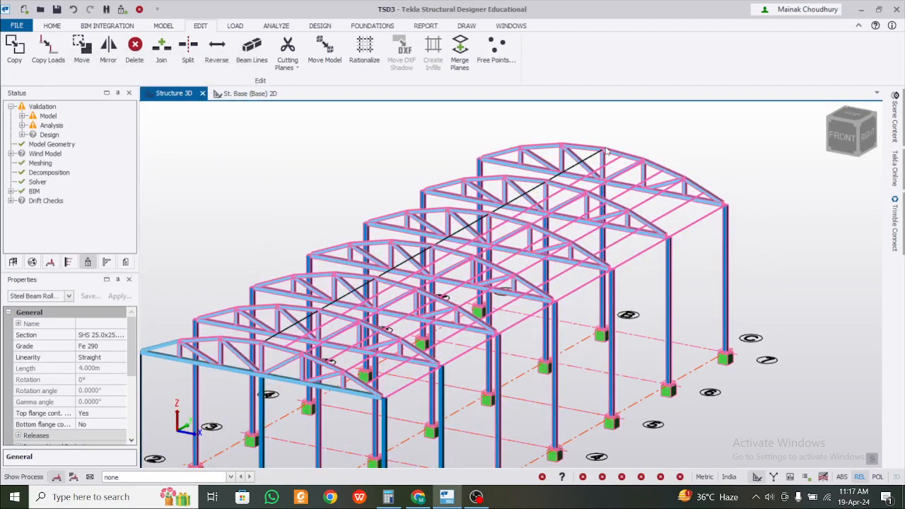
{"action": "scroll", "coordinate": [606, 151], "scroll_direction": "down", "scroll_amount": 1}
{"action": "key", "text": "Escape"}
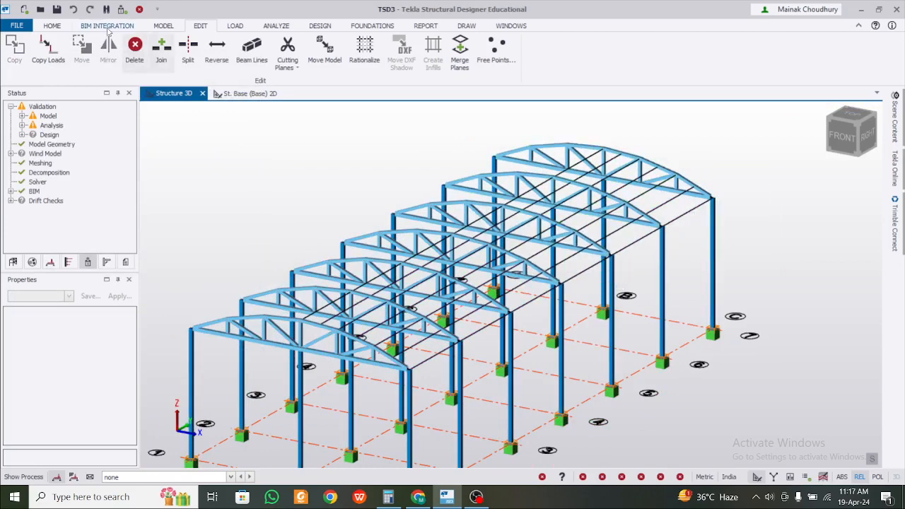
Step: Select all roof beams bay by bay from gridline 1 to 7 in the right side view
{"action": "scroll", "coordinate": [488, 311], "scroll_direction": "up", "scroll_amount": 3}
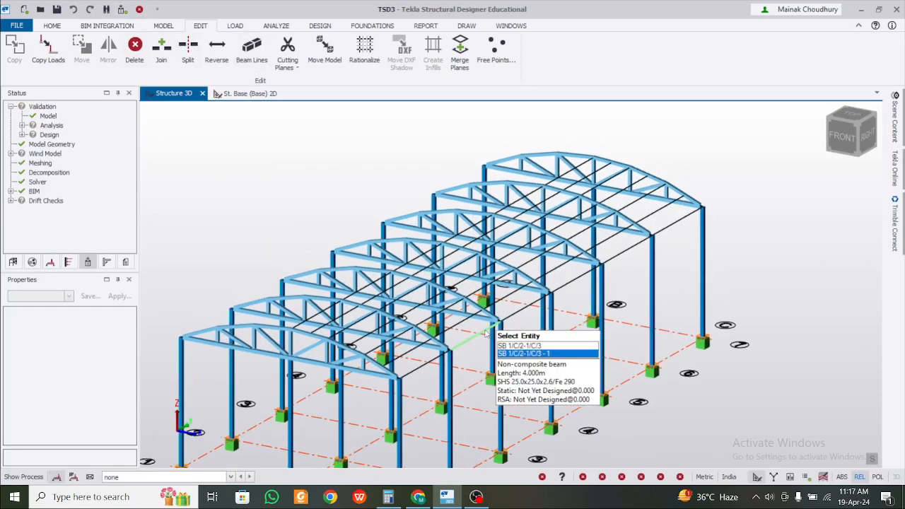
{"action": "scroll", "coordinate": [485, 344], "scroll_direction": "down", "scroll_amount": 1}
{"action": "middle_click_drag", "start_coordinate": [317, 343], "coordinate": [362, 351]}
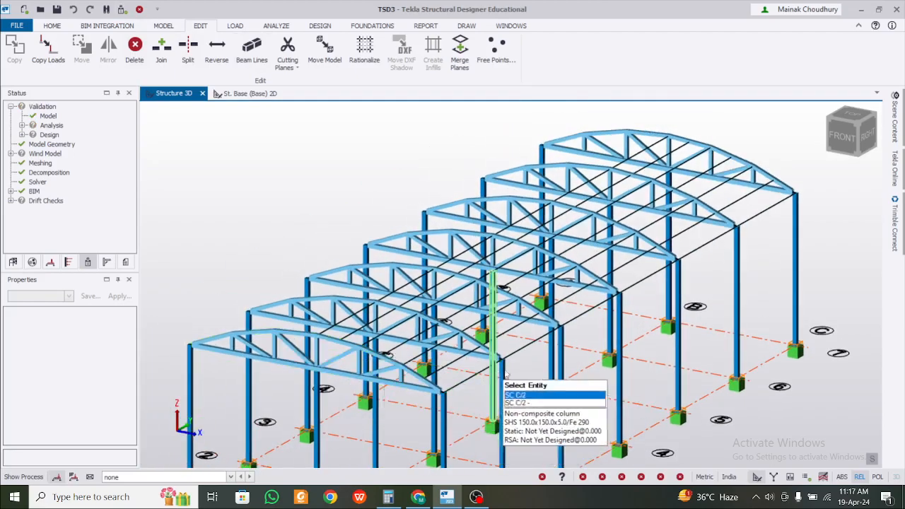
{"action": "right_click_drag", "start_coordinate": [703, 391], "coordinate": [521, 408]}
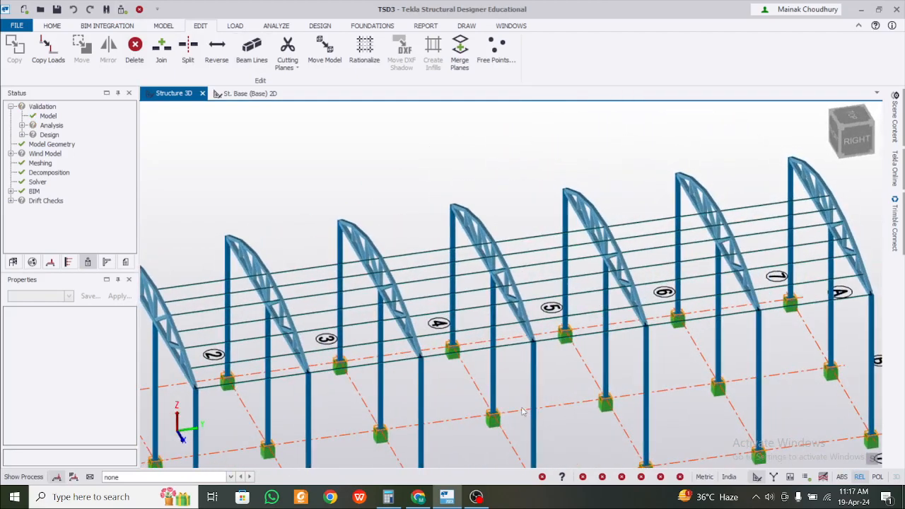
{"action": "scroll", "coordinate": [196, 380], "scroll_direction": "up", "scroll_amount": 1}
{"action": "right_click_drag", "start_coordinate": [386, 414], "coordinate": [335, 351]}
{"action": "scroll", "coordinate": [335, 350], "scroll_direction": "down", "scroll_amount": 2}
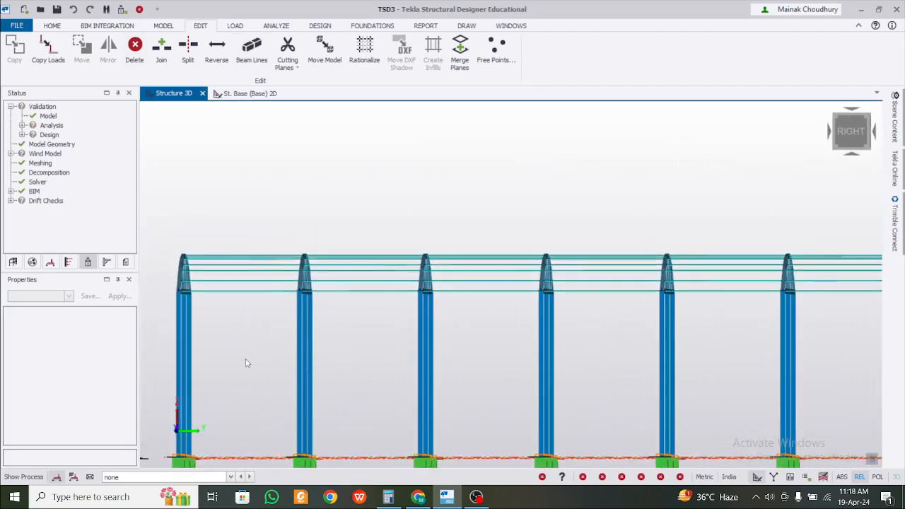
{"action": "left_click_drag", "start_coordinate": [249, 356], "coordinate": [203, 209]}
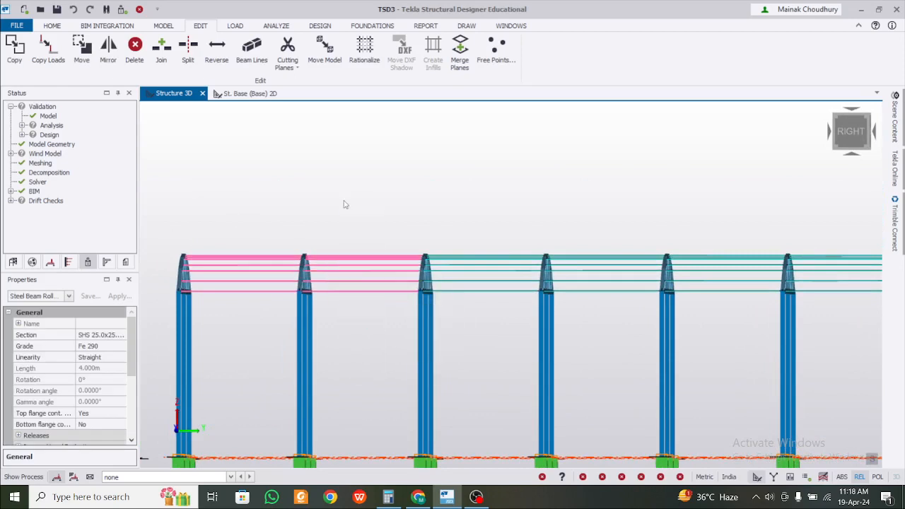
{"action": "left_click_drag", "start_coordinate": [592, 198], "coordinate": [591, 191]}
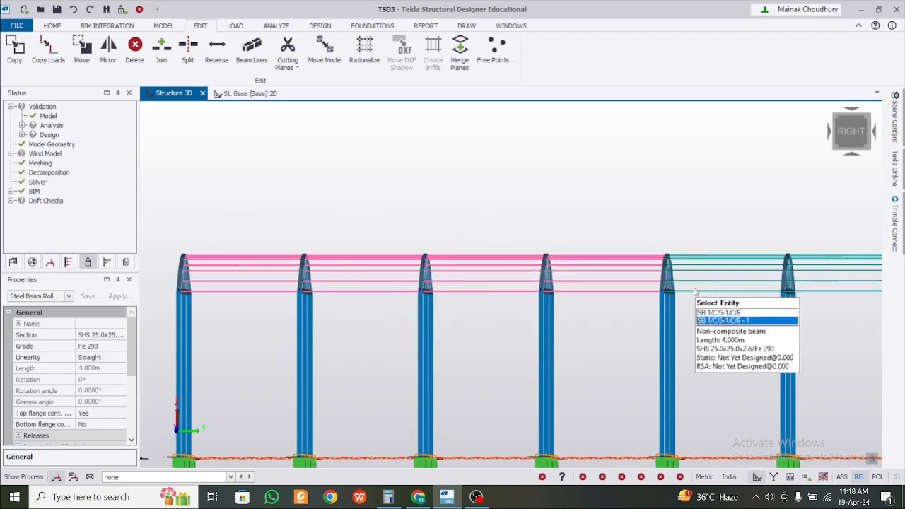
{"action": "middle_click_drag", "start_coordinate": [721, 323], "coordinate": [444, 341]}
{"action": "left_click_drag", "start_coordinate": [444, 341], "coordinate": [408, 204]}
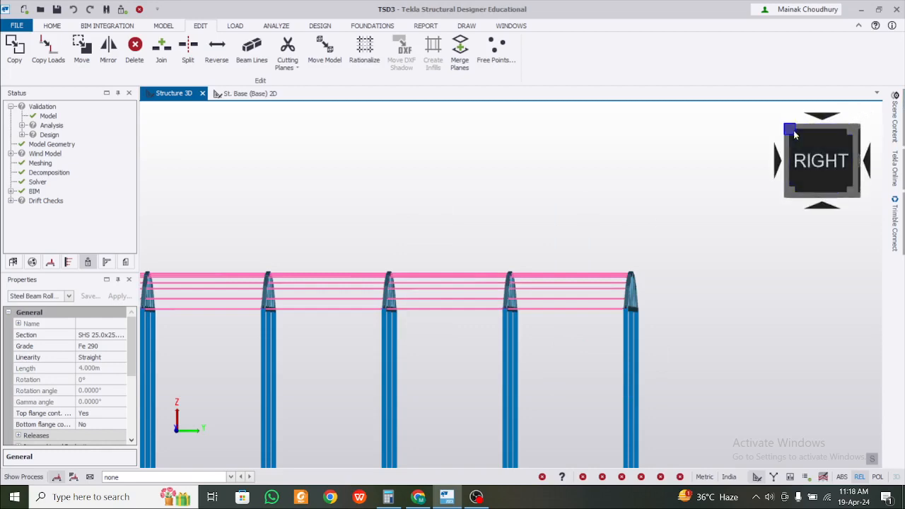
Step: Remove the ridge beams along gridline B from the selection and show the structure in plan
{"action": "left_click", "coordinate": [791, 130]}
{"action": "scroll", "coordinate": [386, 350], "scroll_direction": "up", "scroll_amount": 3}
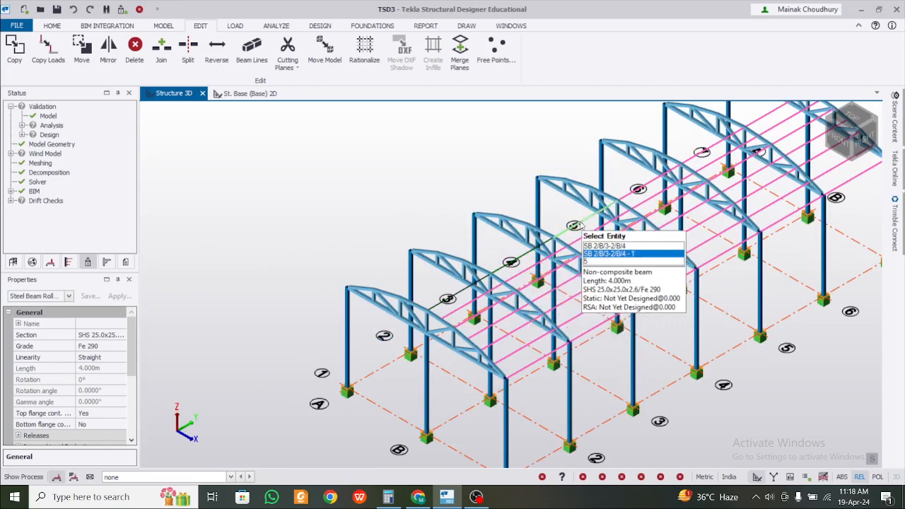
{"action": "left_click", "coordinate": [649, 186]}
{"action": "middle_click_drag", "start_coordinate": [676, 186], "coordinate": [493, 288]}
{"action": "scroll", "coordinate": [493, 288], "scroll_direction": "up", "scroll_amount": 1}
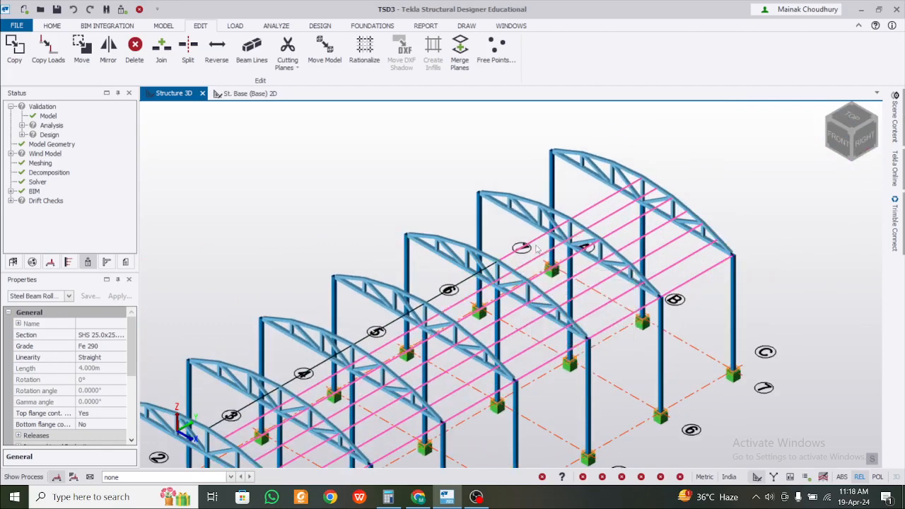
{"action": "left_click", "coordinate": [555, 232]}
{"action": "left_click", "coordinate": [590, 207]}
{"action": "middle_click_drag", "start_coordinate": [312, 406], "coordinate": [356, 328]}
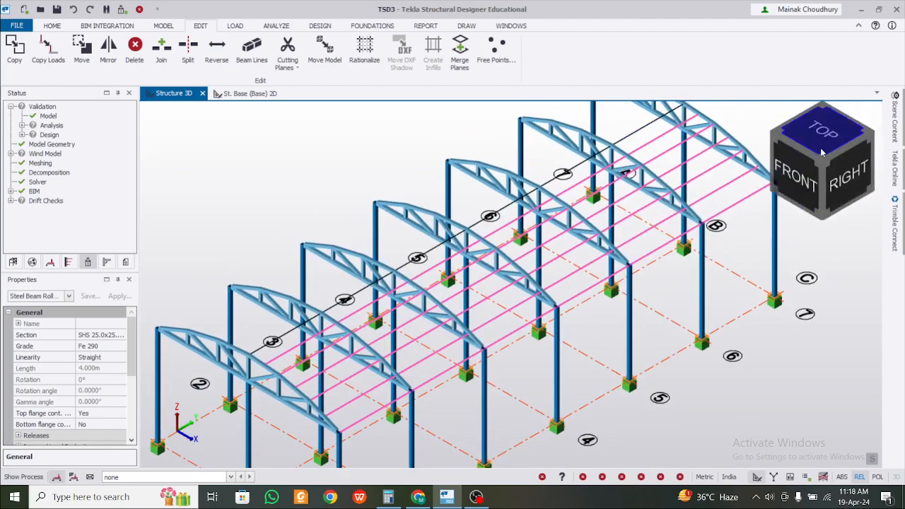
{"action": "left_click", "coordinate": [821, 152]}
{"action": "scroll", "coordinate": [521, 365], "scroll_direction": "up", "scroll_amount": 1}
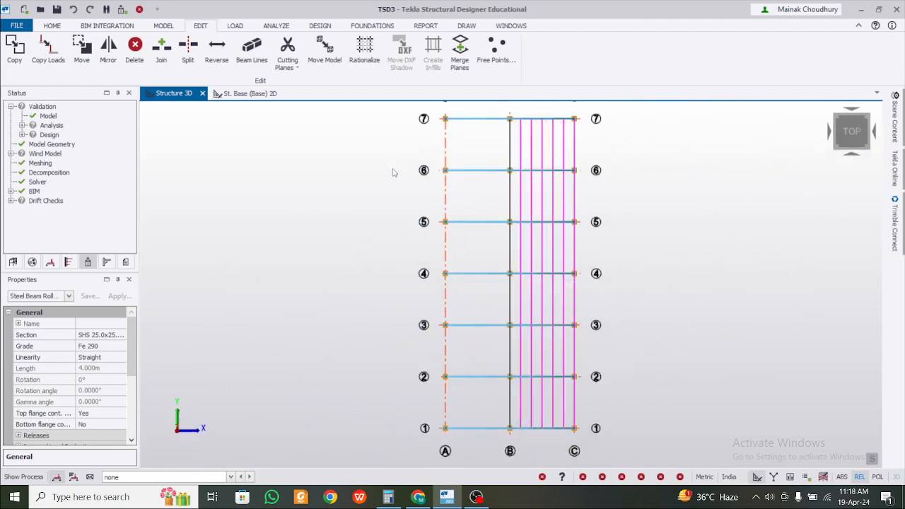
{"action": "middle_click_drag", "start_coordinate": [394, 172], "coordinate": [367, 195]}
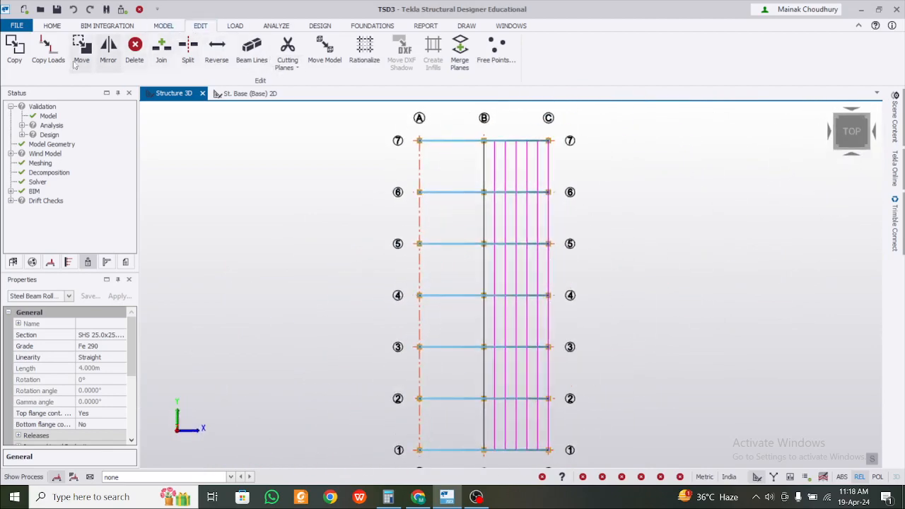
{"action": "left_click", "coordinate": [108, 51]}
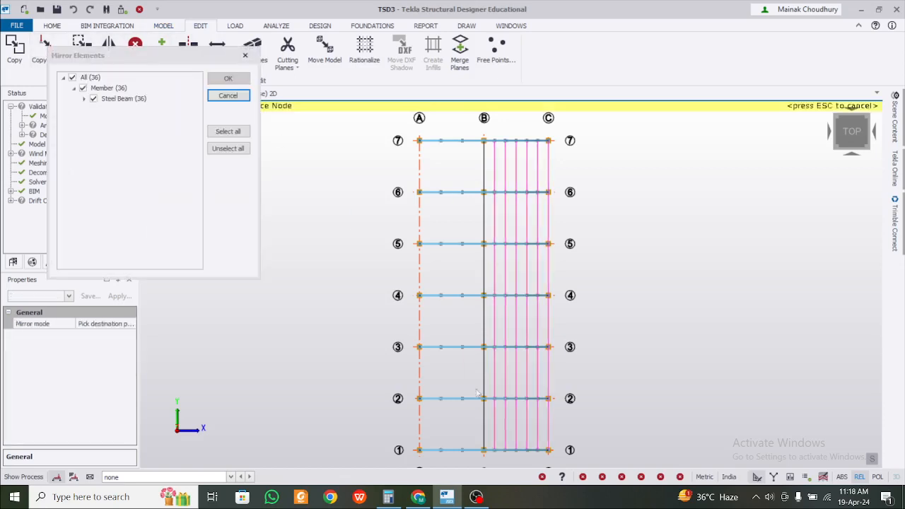
{"action": "left_click", "coordinate": [484, 450]}
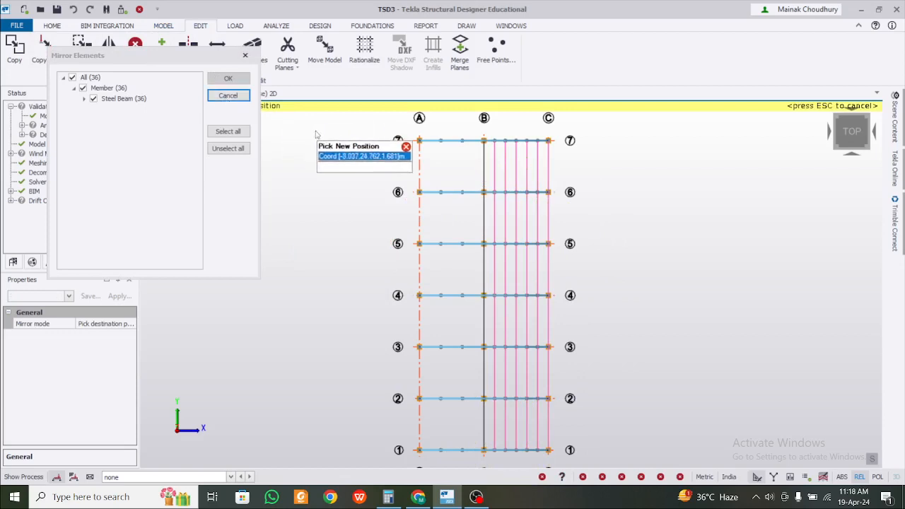
{"action": "left_click", "coordinate": [246, 65]}
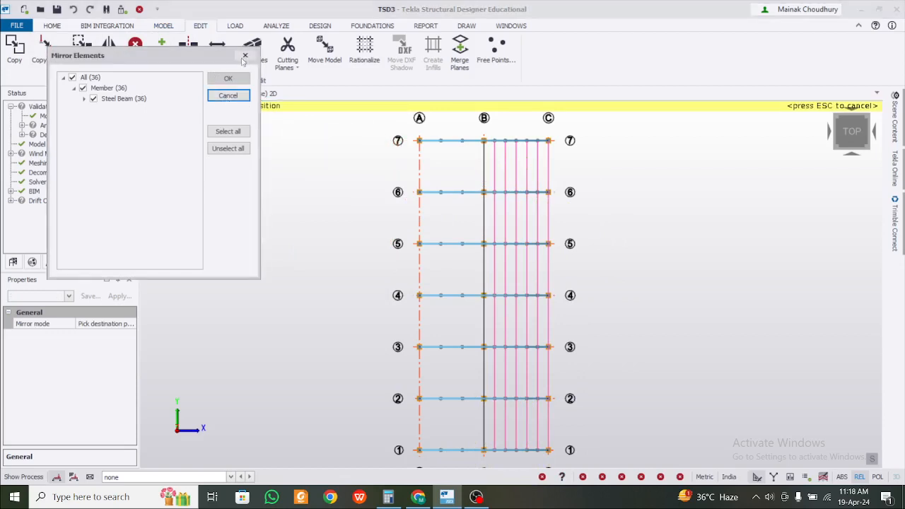
{"action": "left_click", "coordinate": [245, 56]}
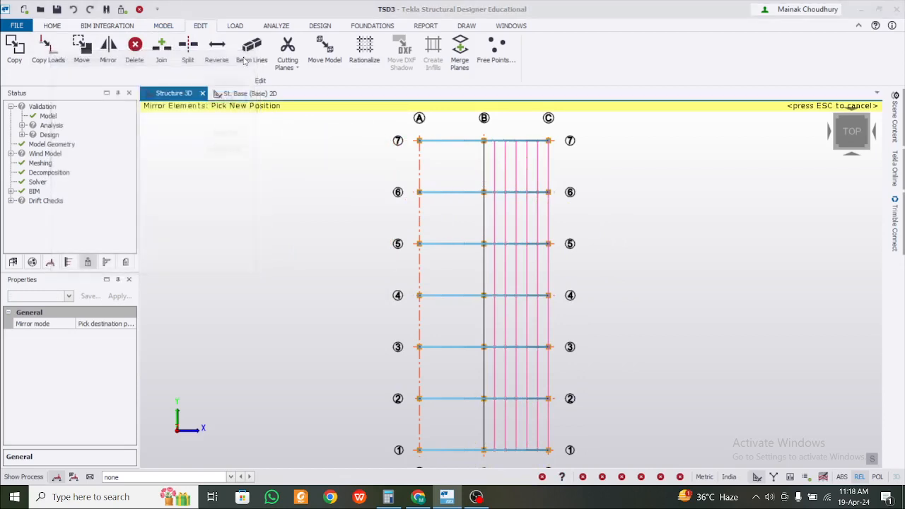
Step: Mirror the selected roof beams onto the gridline A side, using reference node A/1 and new position C/1, and validate the model
{"action": "left_click", "coordinate": [108, 56]}
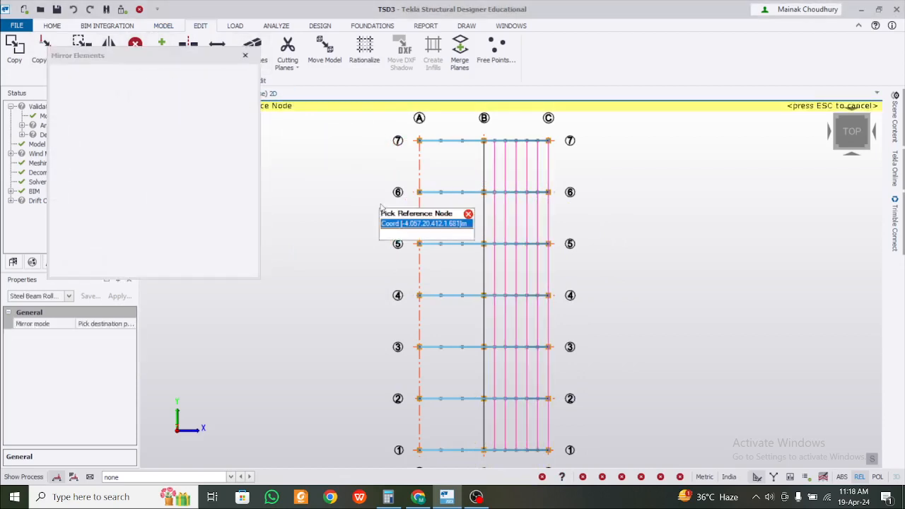
{"action": "left_click", "coordinate": [419, 451]}
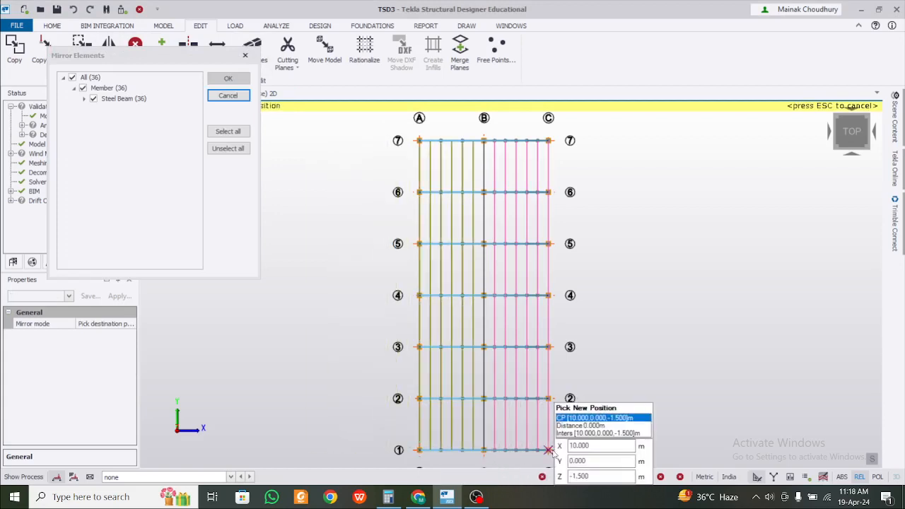
{"action": "left_click", "coordinate": [549, 450]}
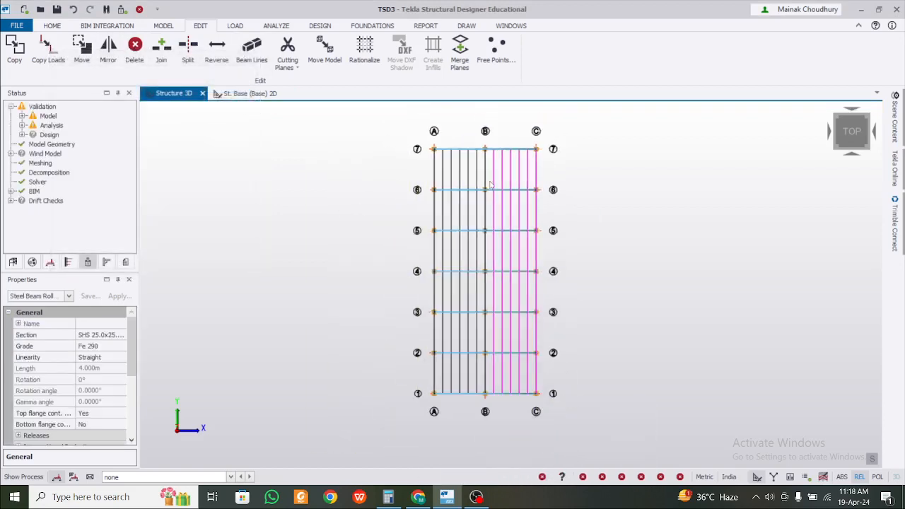
{"action": "left_click", "coordinate": [127, 11]}
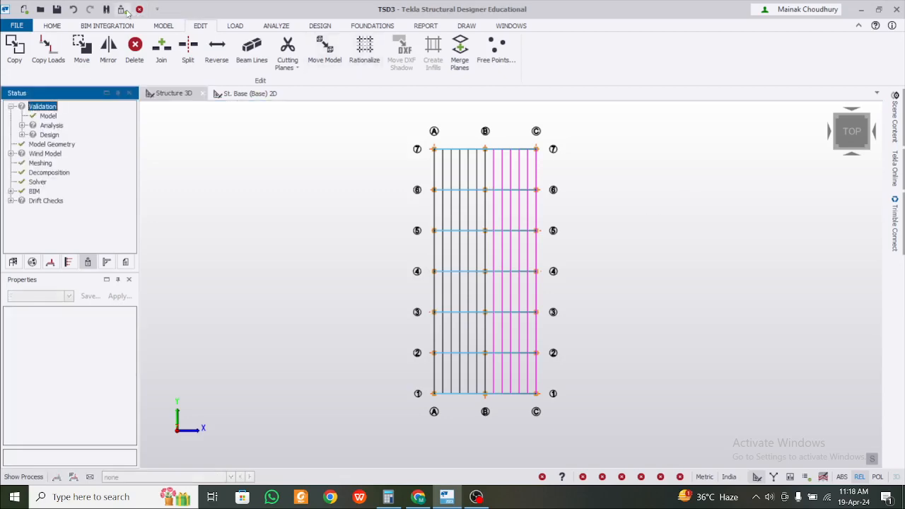
{"action": "left_click", "coordinate": [790, 193]}
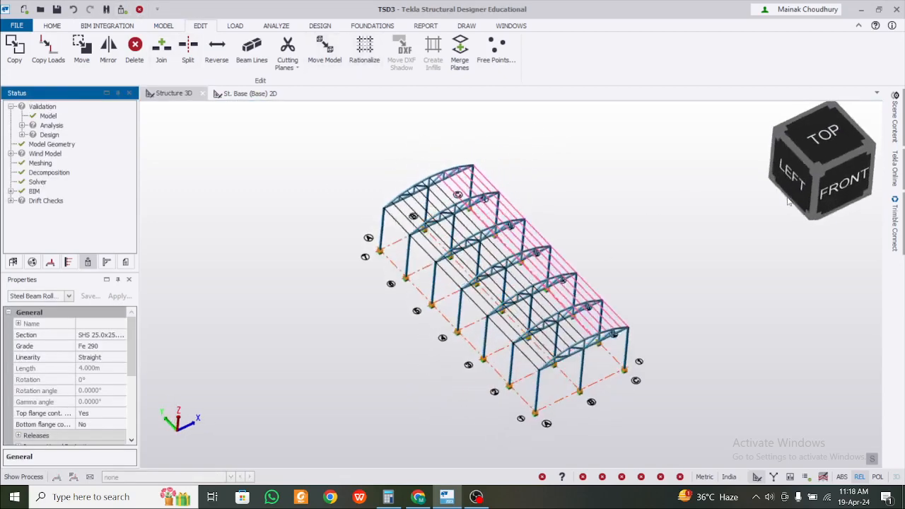
Step: Clear the roof beam selection and turn the structure towards its front side
{"action": "right_click", "coordinate": [557, 115]}
{"action": "left_click", "coordinate": [410, 347]}
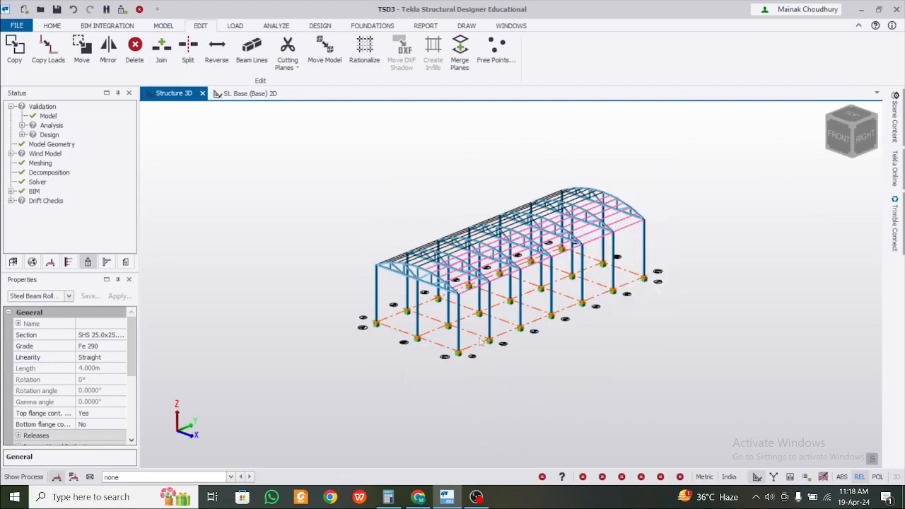
{"action": "left_click", "coordinate": [482, 342]}
{"action": "key", "text": "Escape"}
{"action": "middle_click_drag", "start_coordinate": [629, 318], "coordinate": [551, 283]}
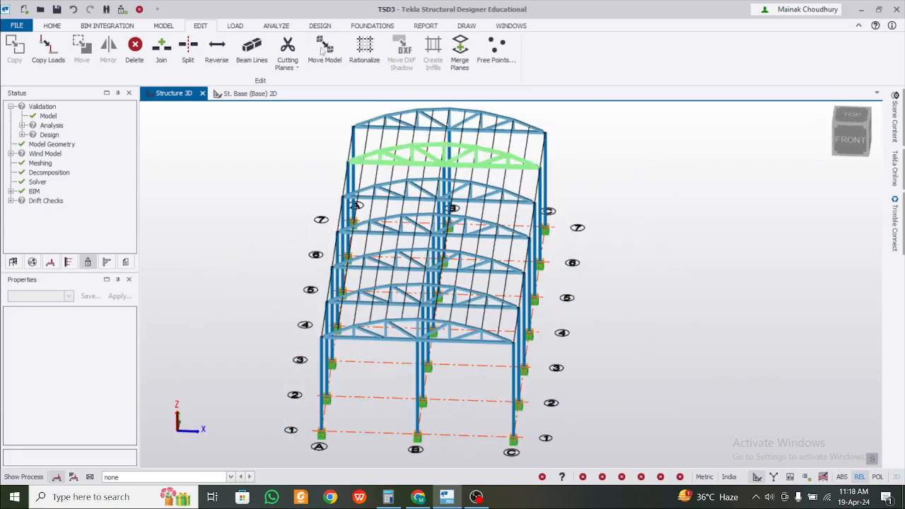
Step: Start a roof panel with the Default roof type and a rotation angle of 0°
{"action": "left_click", "coordinate": [163, 25]}
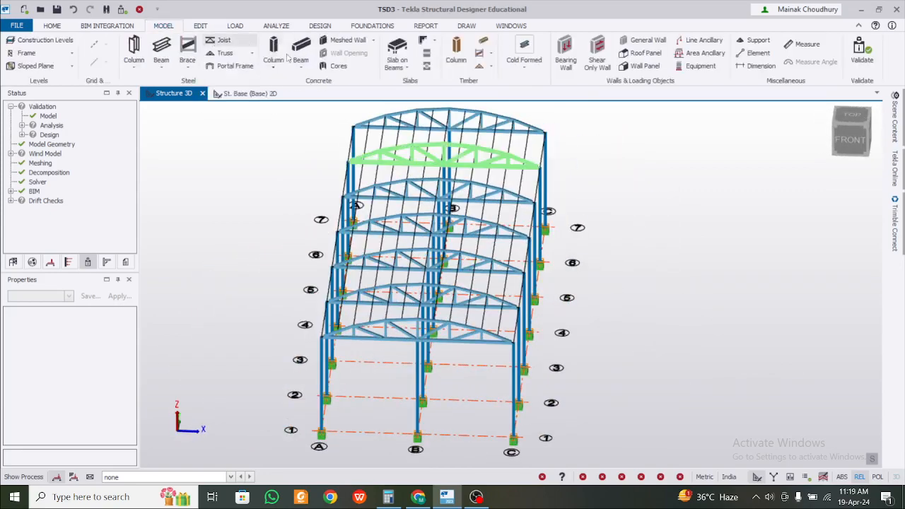
{"action": "left_click", "coordinate": [398, 68]}
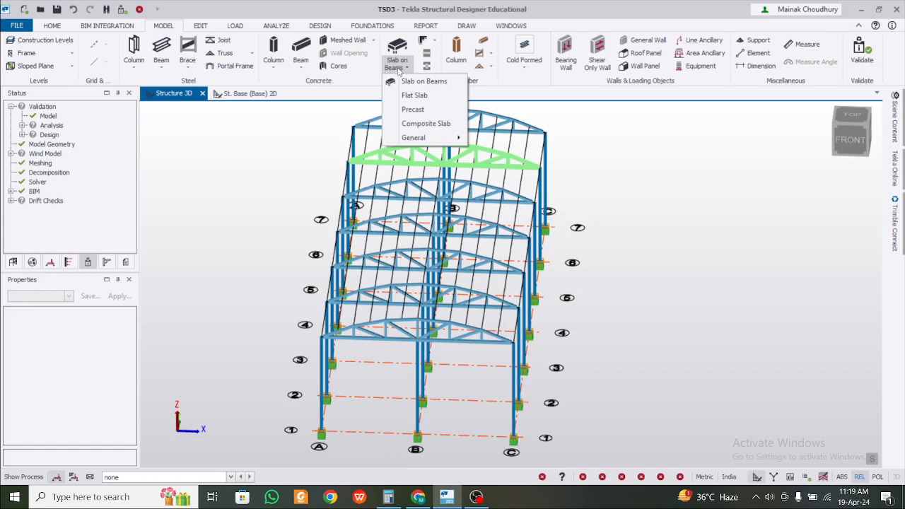
{"action": "left_click", "coordinate": [399, 68]}
{"action": "left_click", "coordinate": [644, 53]}
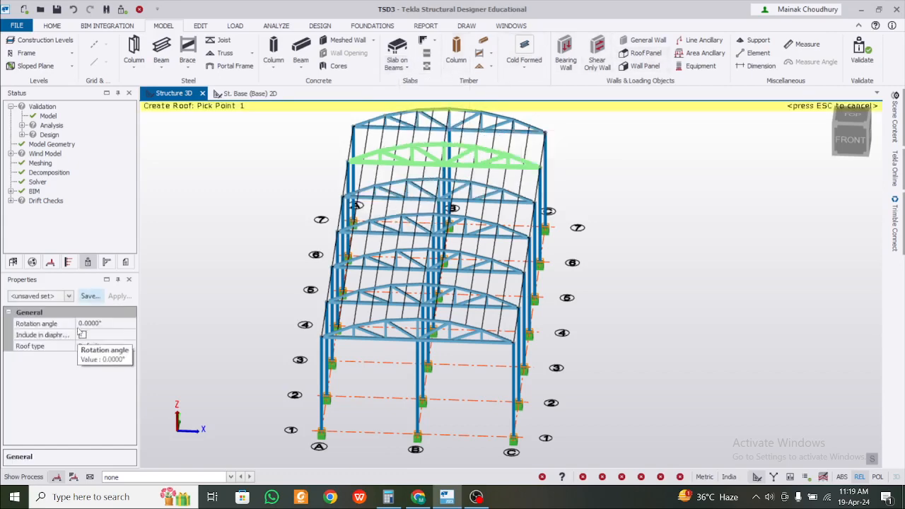
{"action": "left_click", "coordinate": [123, 345]}
{"action": "left_click", "coordinate": [131, 345]}
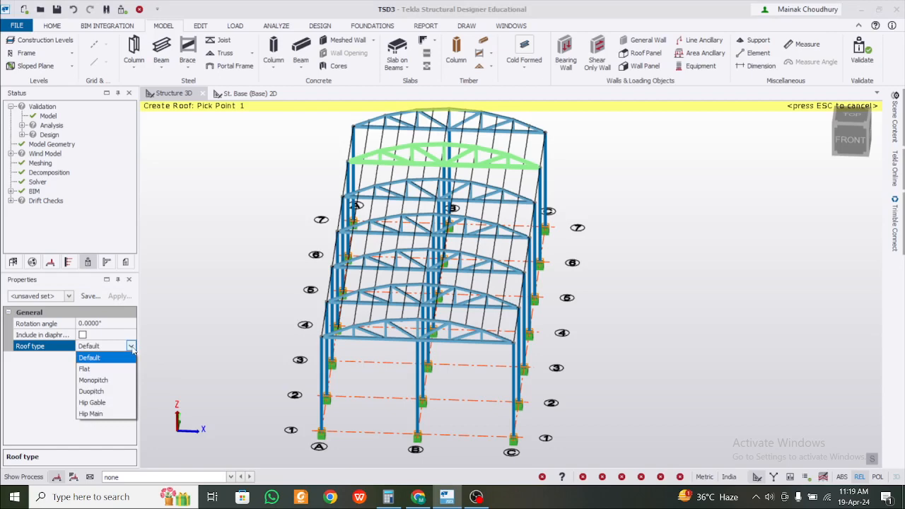
{"action": "left_click", "coordinate": [132, 347]}
Step: Create the eaves roof panel from gridline 1 to 7 between X 0.000, Z 4.000 m and X 0.833, Z 4.342 m
{"action": "scroll", "coordinate": [321, 339], "scroll_direction": "up", "scroll_amount": 2}
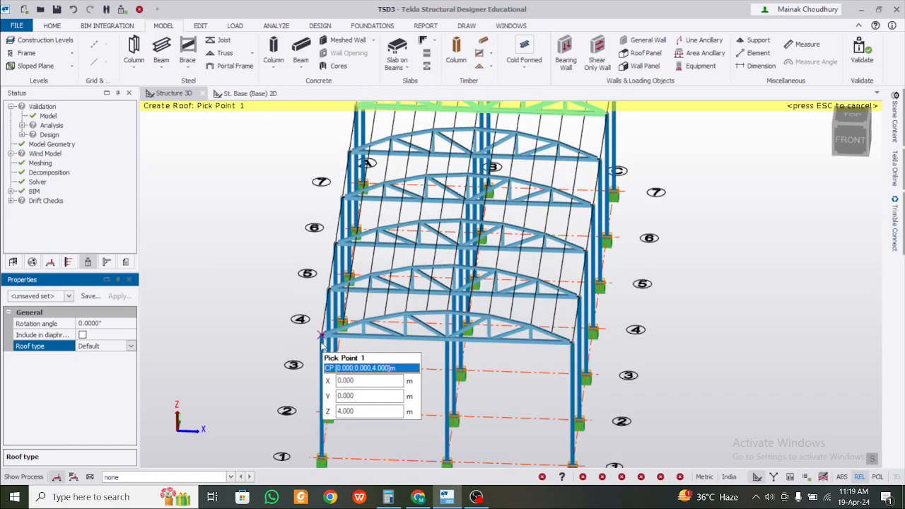
{"action": "scroll", "coordinate": [322, 339], "scroll_direction": "up", "scroll_amount": 5}
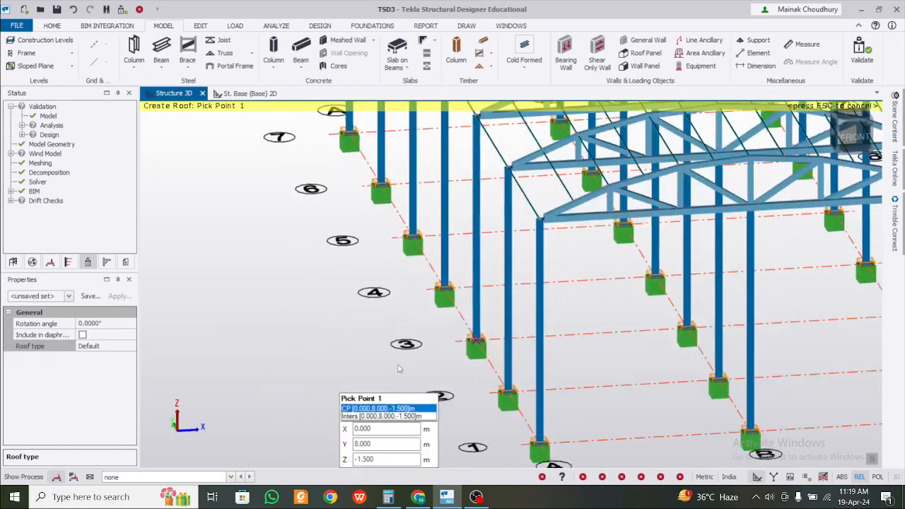
{"action": "scroll", "coordinate": [414, 329], "scroll_direction": "up", "scroll_amount": 2}
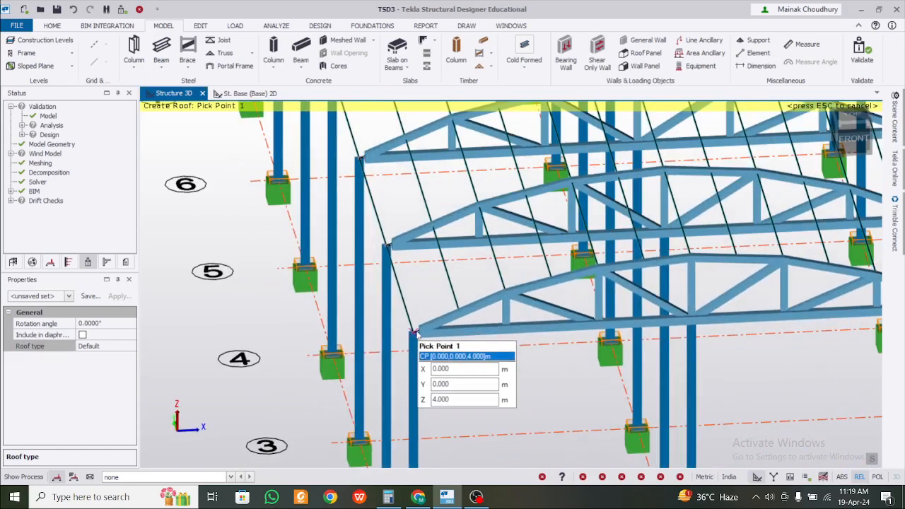
{"action": "left_click", "coordinate": [416, 331]}
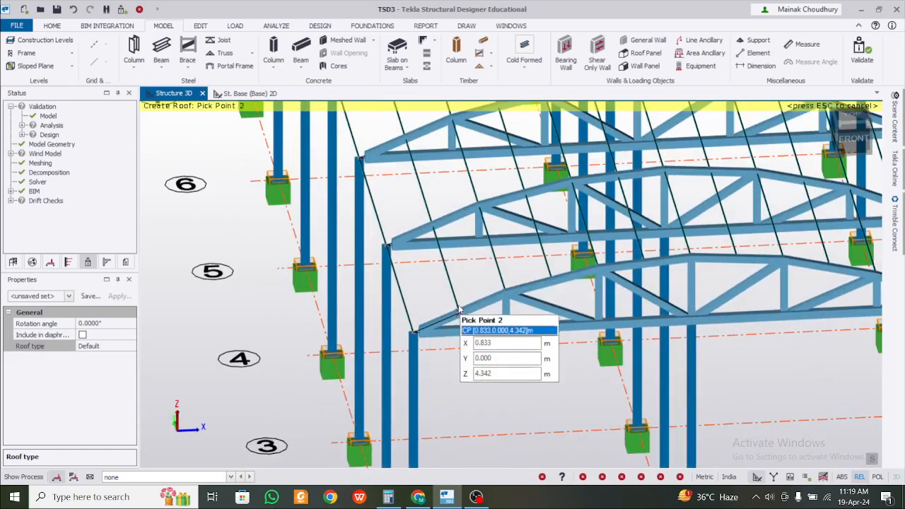
{"action": "left_click", "coordinate": [458, 312]}
{"action": "scroll", "coordinate": [429, 226], "scroll_direction": "down", "scroll_amount": 4}
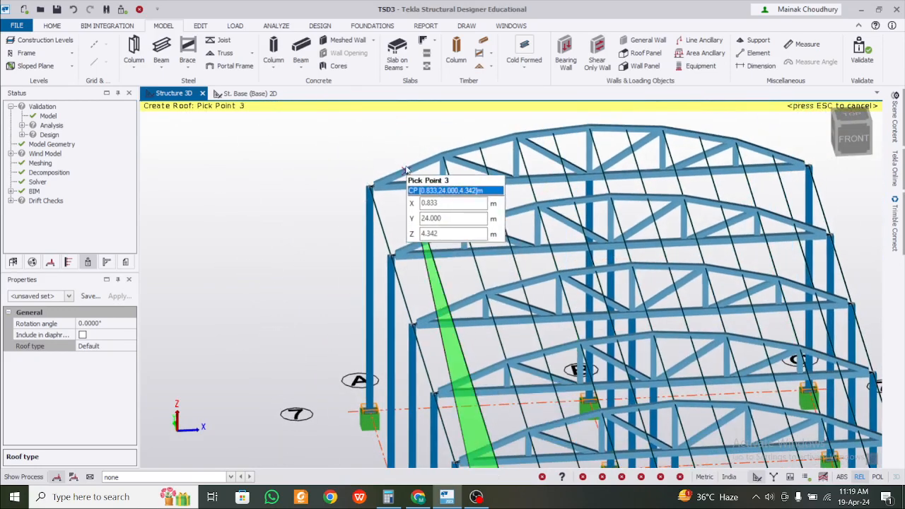
{"action": "middle_click_drag", "start_coordinate": [479, 397], "coordinate": [377, 150]}
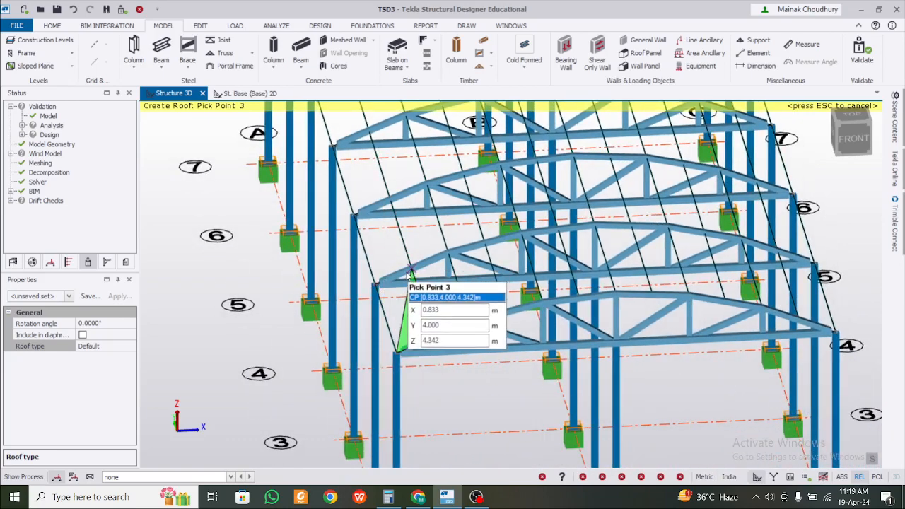
{"action": "scroll", "coordinate": [410, 276], "scroll_direction": "down", "scroll_amount": 2}
{"action": "middle_click_drag", "start_coordinate": [387, 231], "coordinate": [413, 385]}
{"action": "left_click", "coordinate": [355, 187]}
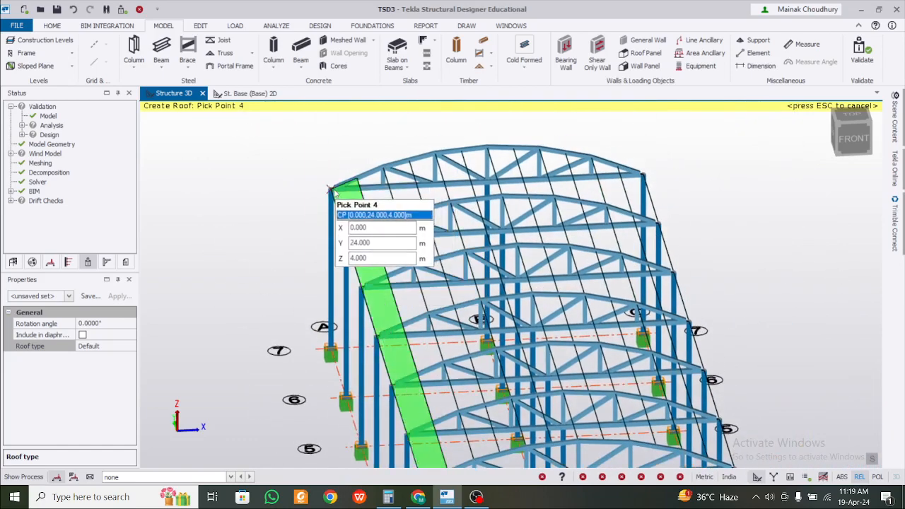
{"action": "left_click", "coordinate": [332, 191]}
{"action": "left_click", "coordinate": [333, 191]}
{"action": "scroll", "coordinate": [382, 173], "scroll_direction": "down", "scroll_amount": 2}
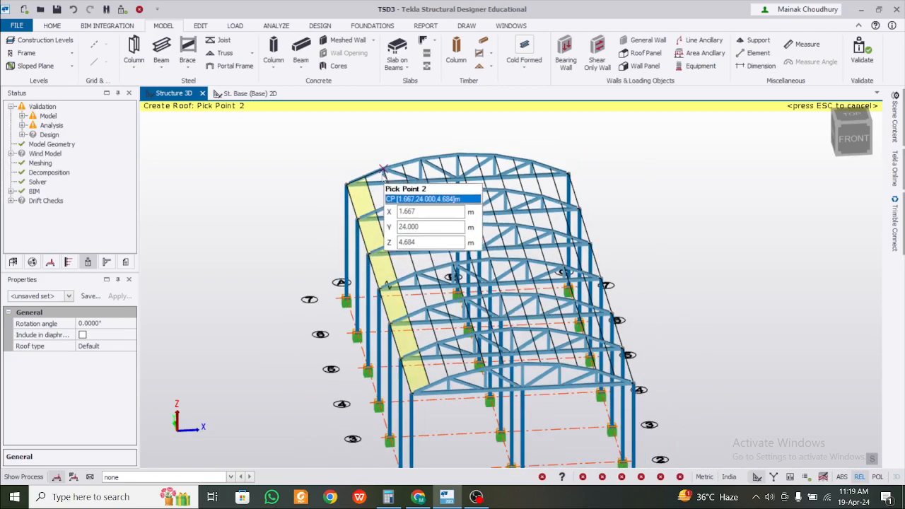
{"action": "key", "text": "Escape"}
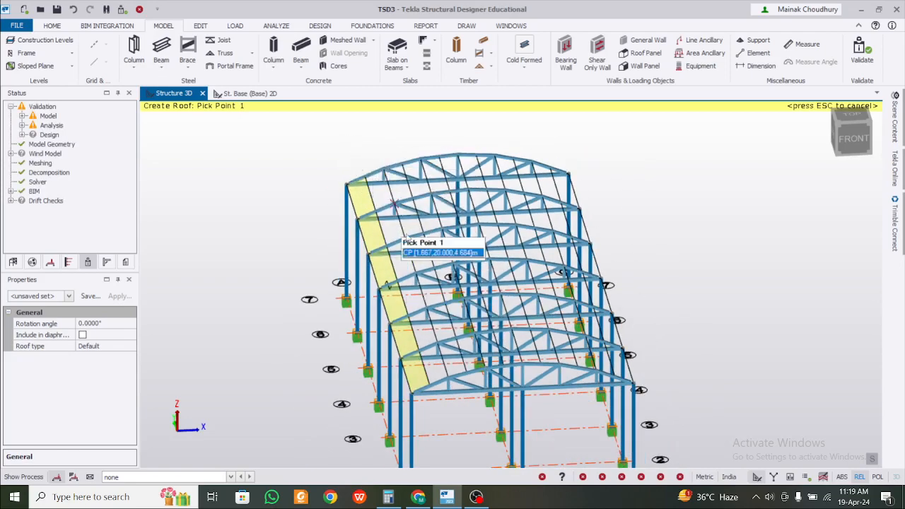
Step: Add the second roof panel from gridline 1 to 7 between the beam rows at X 0.833 and X 1.667 m
{"action": "scroll", "coordinate": [425, 388], "scroll_direction": "up", "scroll_amount": 2}
{"action": "left_click", "coordinate": [425, 388]}
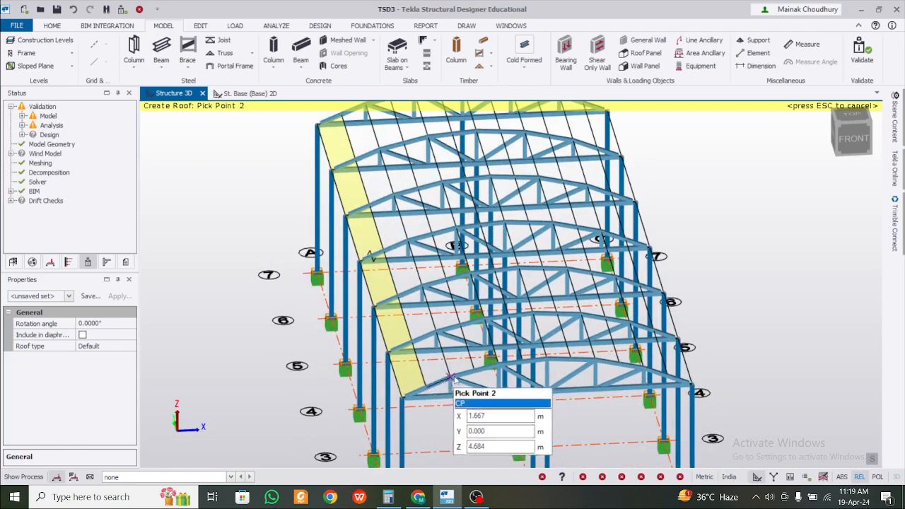
{"action": "left_click", "coordinate": [450, 379]}
{"action": "scroll", "coordinate": [382, 177], "scroll_direction": "up", "scroll_amount": 2}
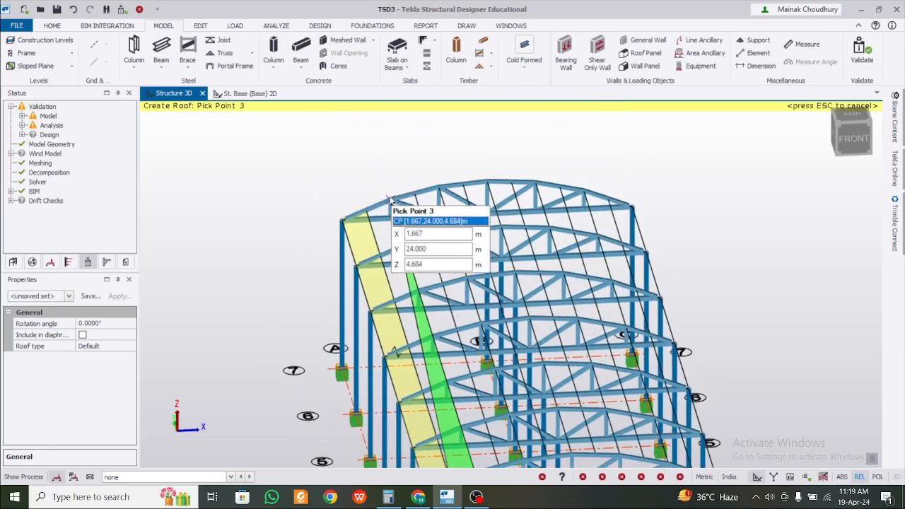
{"action": "left_click", "coordinate": [373, 211]}
{"action": "left_click", "coordinate": [371, 211]}
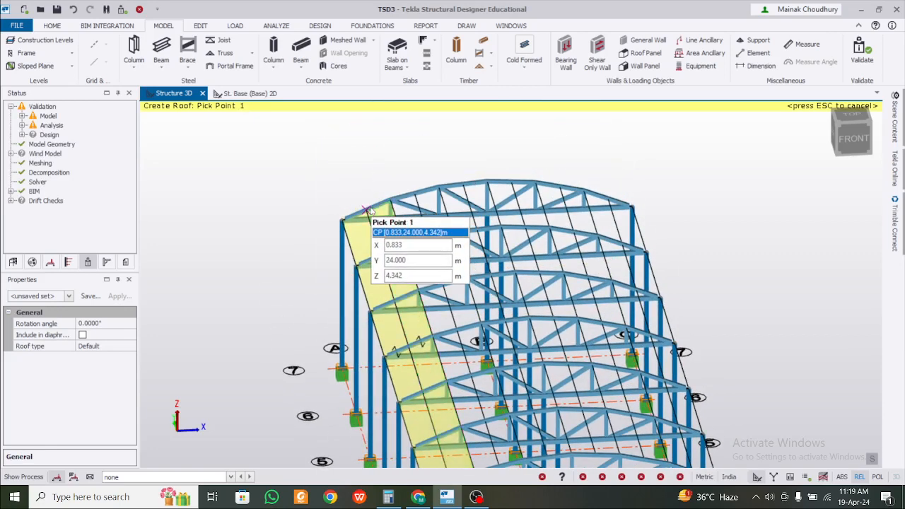
Step: Add the third roof panel from gridline 1 to 7 between the beam rows at X 1.667 and X 2.500 m
{"action": "scroll", "coordinate": [393, 173], "scroll_direction": "down", "scroll_amount": 2}
{"action": "scroll", "coordinate": [459, 385], "scroll_direction": "up", "scroll_amount": 2}
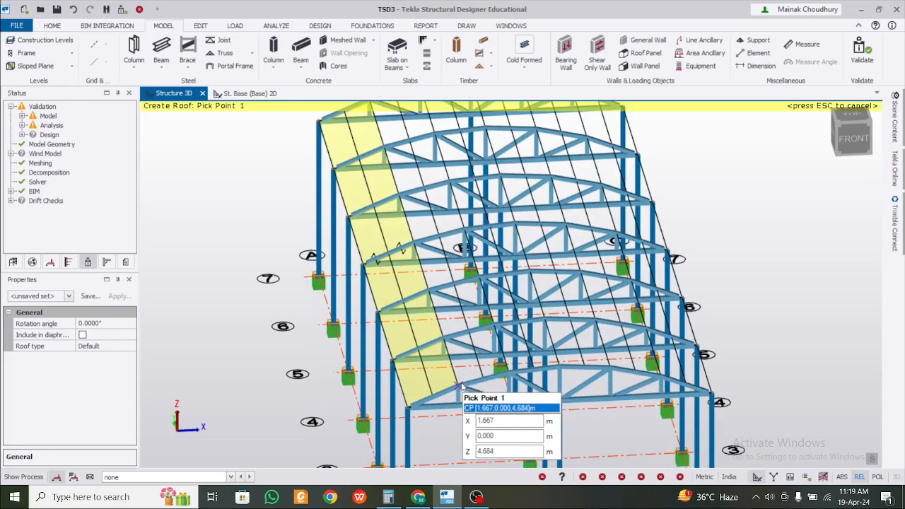
{"action": "left_click", "coordinate": [461, 385]}
{"action": "left_click", "coordinate": [482, 377]}
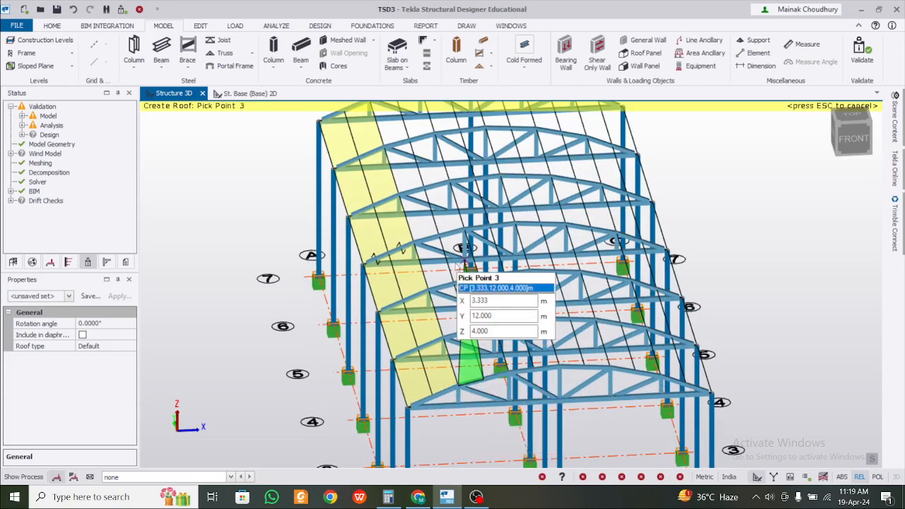
{"action": "middle_click_drag", "start_coordinate": [423, 177], "coordinate": [450, 298]}
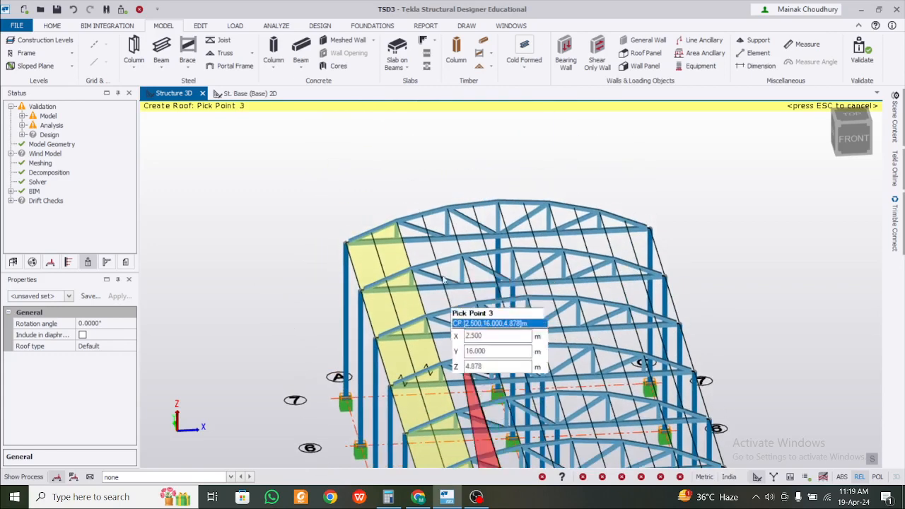
{"action": "left_click", "coordinate": [418, 216]}
{"action": "left_click", "coordinate": [401, 224]}
Step: Add the fourth roof panel from gridline 1 to 7 between the beam rows at X 2.500 and X 3.333 m
{"action": "scroll", "coordinate": [381, 244], "scroll_direction": "down", "scroll_amount": 2}
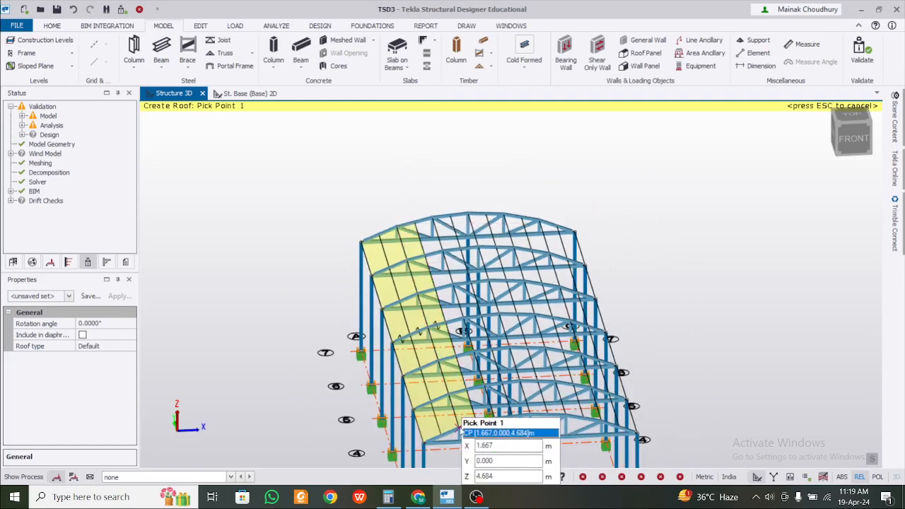
{"action": "scroll", "coordinate": [461, 428], "scroll_direction": "up", "scroll_amount": 3}
{"action": "left_click", "coordinate": [417, 359]}
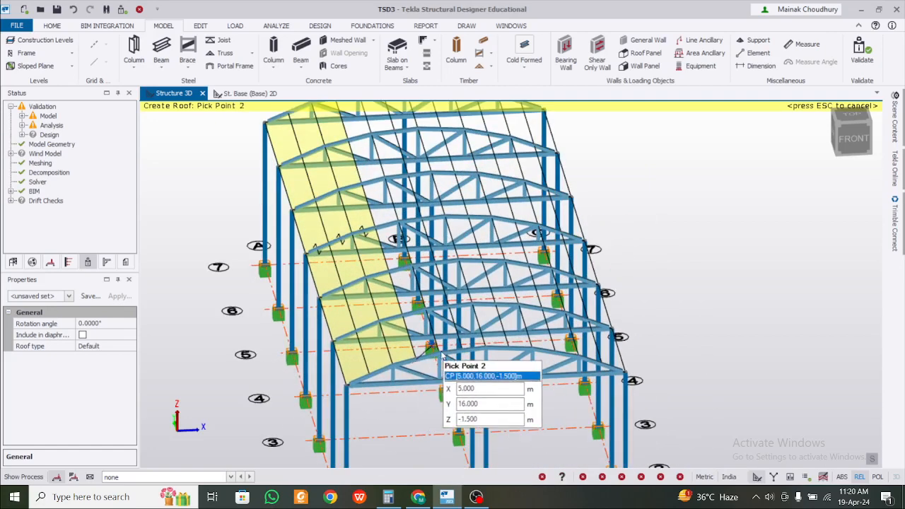
{"action": "left_click", "coordinate": [444, 364]}
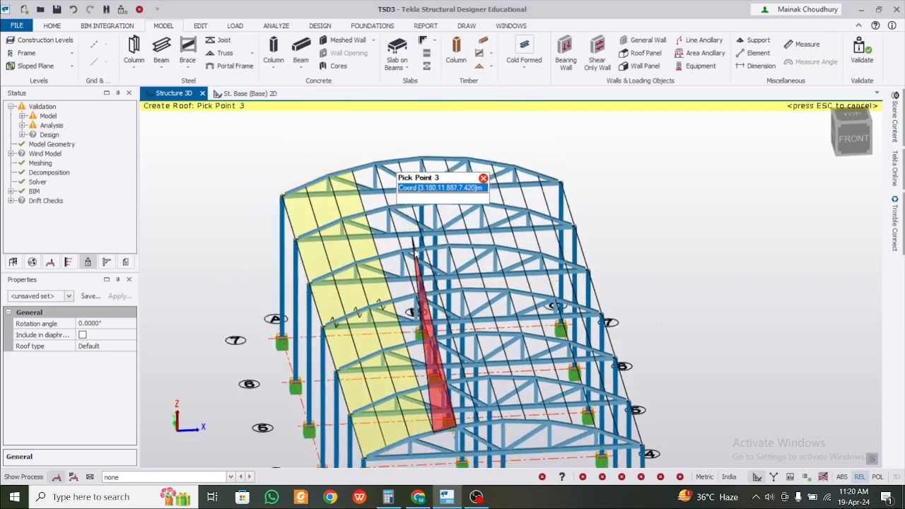
{"action": "scroll", "coordinate": [401, 251], "scroll_direction": "up", "scroll_amount": 2}
{"action": "left_click", "coordinate": [401, 251]}
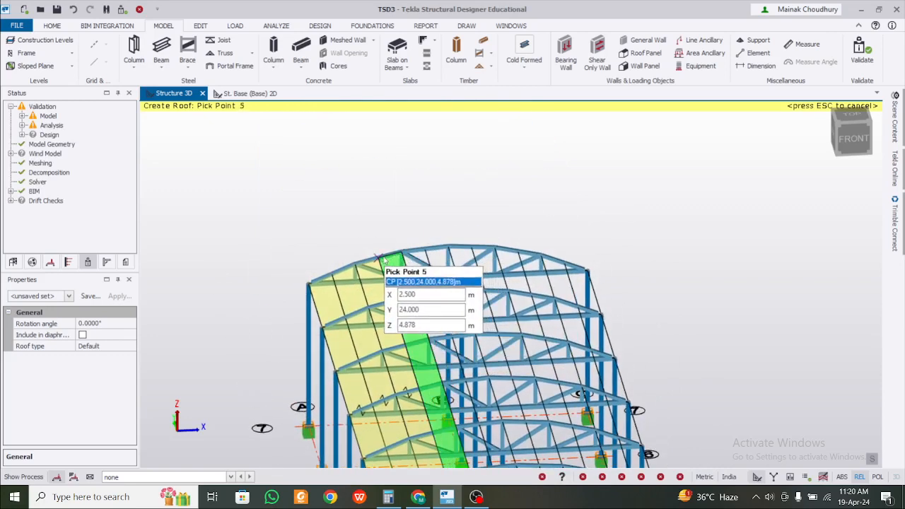
{"action": "left_click", "coordinate": [383, 259]}
Step: Add the fifth roof panel from gridline 7 to 1 between the beam rows at X 3.333 and X 4.167 m
{"action": "left_click", "coordinate": [400, 251]}
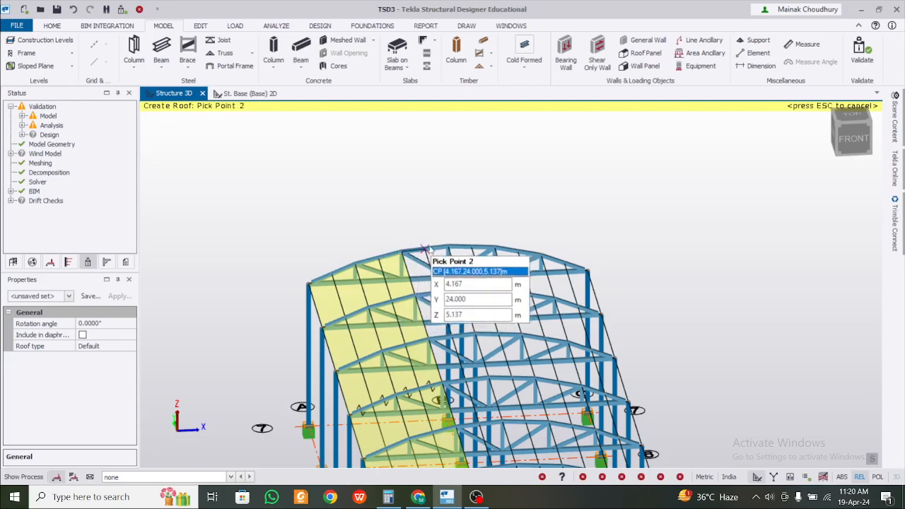
{"action": "left_click", "coordinate": [413, 268]}
{"action": "scroll", "coordinate": [412, 268], "scroll_direction": "down", "scroll_amount": 3}
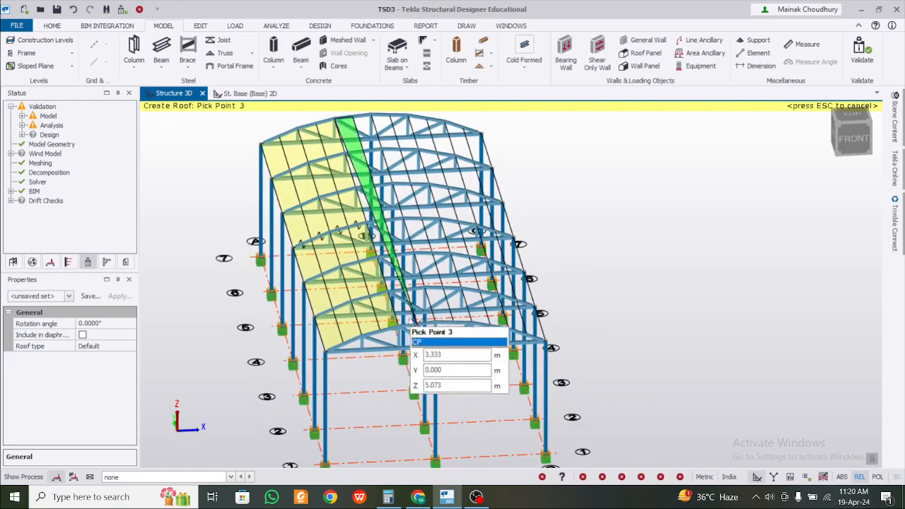
{"action": "scroll", "coordinate": [416, 324], "scroll_direction": "up", "scroll_amount": 3}
{"action": "left_click", "coordinate": [419, 325]}
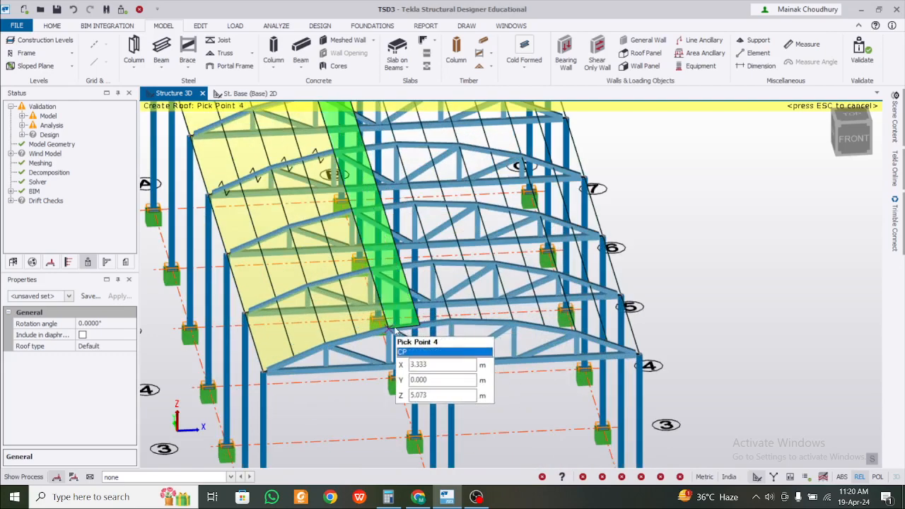
{"action": "left_click", "coordinate": [388, 329]}
Step: Add the sixth roof panel from gridline 7 to 1 between X 4.167, Z 5.137 m and the ridge at X 5.000, Z 5.200 m
{"action": "scroll", "coordinate": [399, 318], "scroll_direction": "down", "scroll_amount": 5}
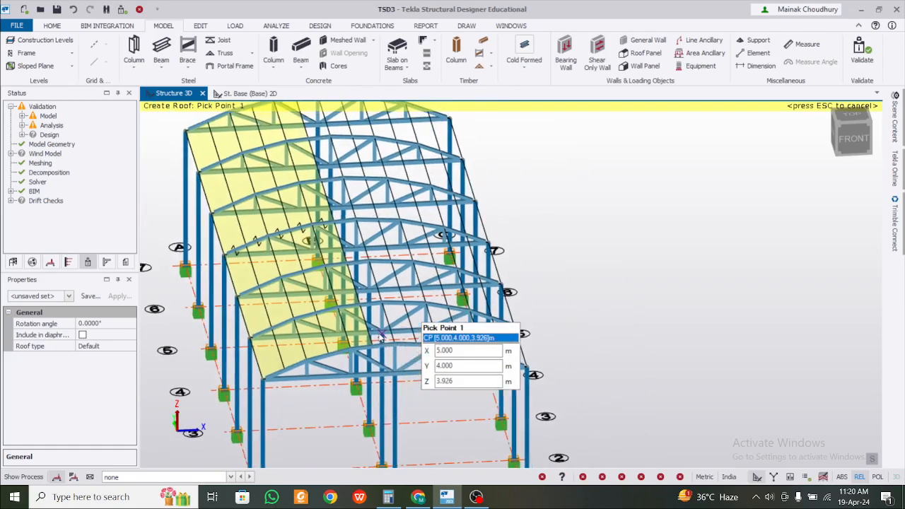
{"action": "scroll", "coordinate": [300, 139], "scroll_direction": "up", "scroll_amount": 3}
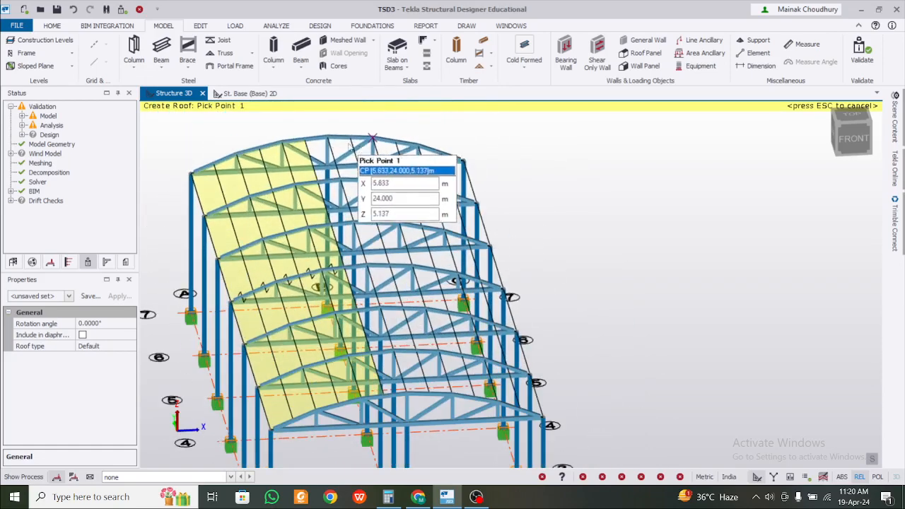
{"action": "left_click", "coordinate": [300, 140]}
{"action": "left_click", "coordinate": [321, 157]}
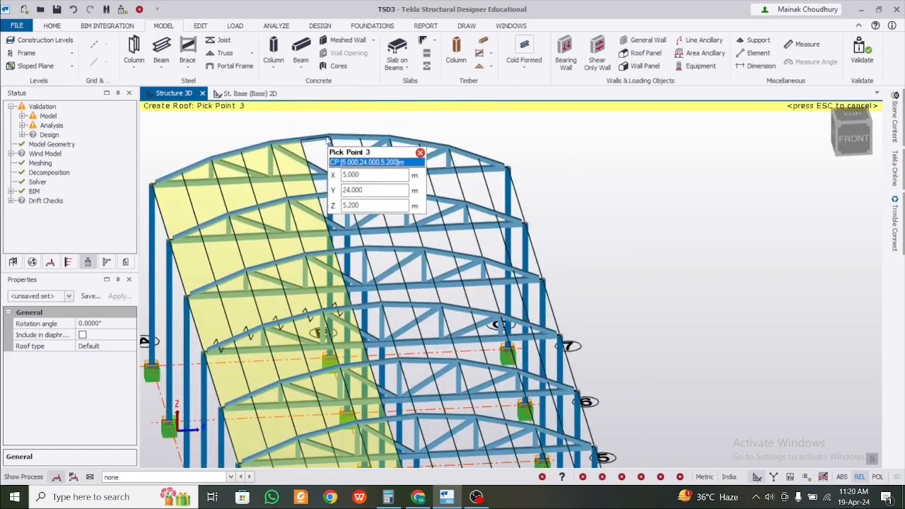
{"action": "scroll", "coordinate": [322, 157], "scroll_direction": "down", "scroll_amount": 3}
{"action": "scroll", "coordinate": [380, 342], "scroll_direction": "up", "scroll_amount": 2}
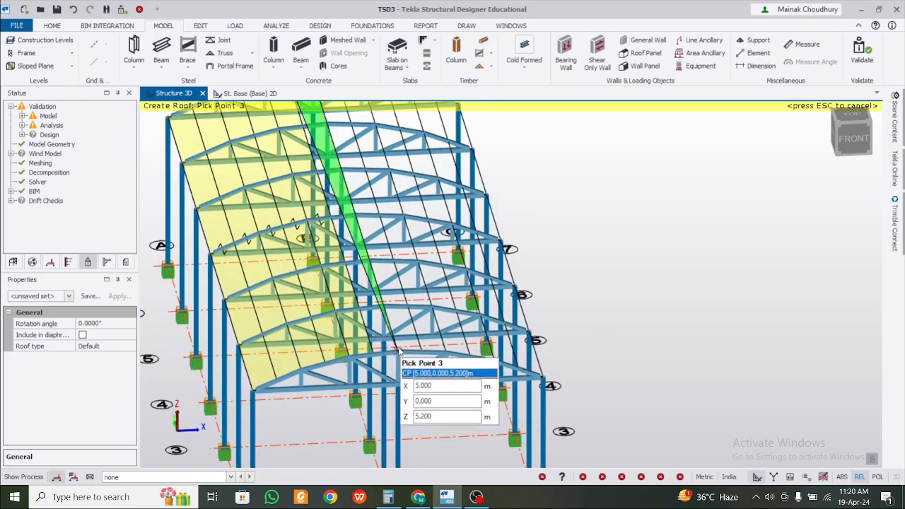
{"action": "left_click", "coordinate": [378, 352]}
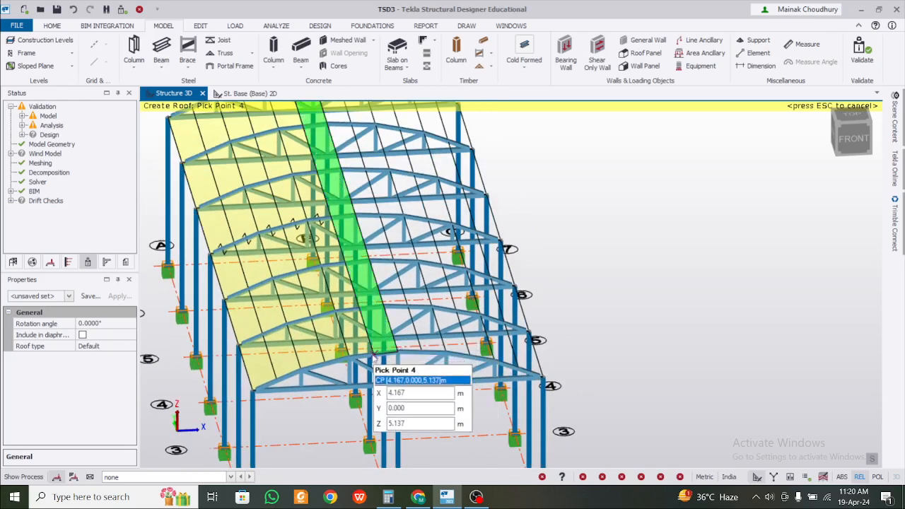
{"action": "left_click", "coordinate": [373, 357]}
{"action": "scroll", "coordinate": [382, 343], "scroll_direction": "down", "scroll_amount": 2}
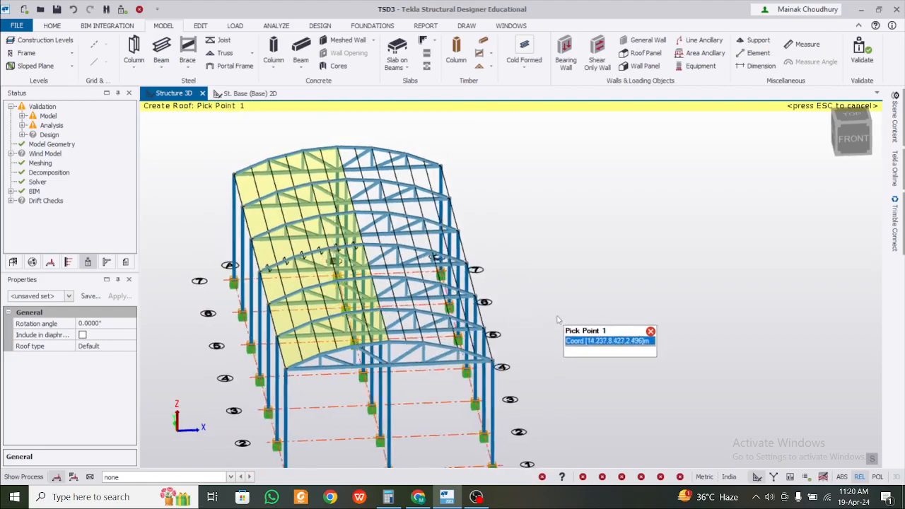
{"action": "middle_click_drag", "start_coordinate": [562, 343], "coordinate": [586, 340]}
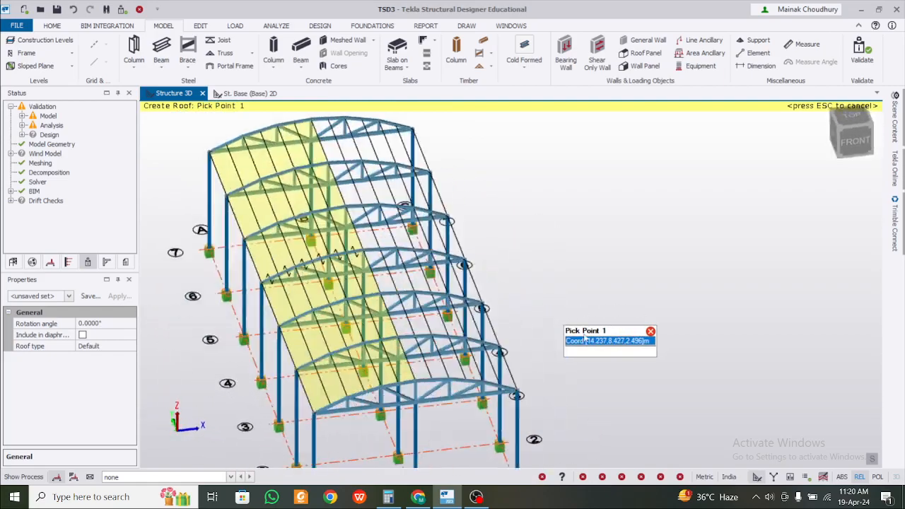
Step: Select all six roof panels between gridlines A and B in the top view
{"action": "left_click", "coordinate": [846, 132]}
{"action": "key", "text": "Escape"}
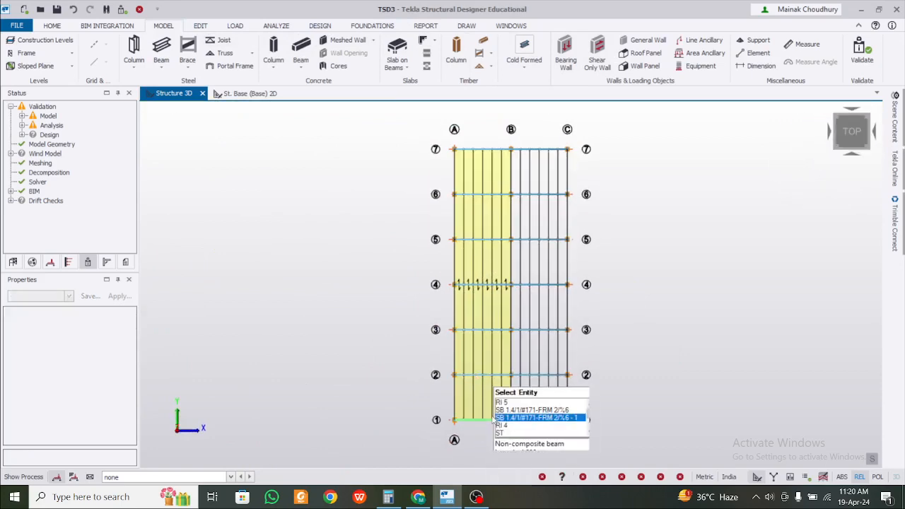
{"action": "scroll", "coordinate": [507, 409], "scroll_direction": "up", "scroll_amount": 2}
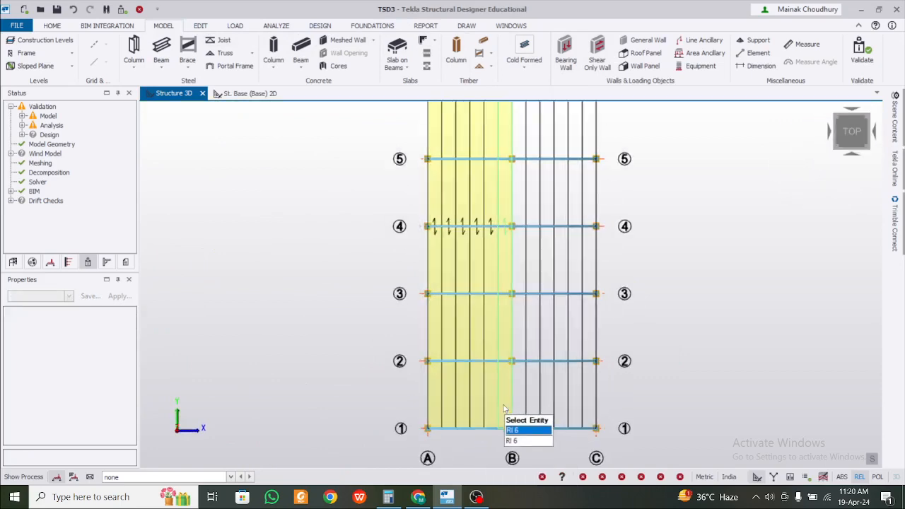
{"action": "left_click", "coordinate": [504, 409]}
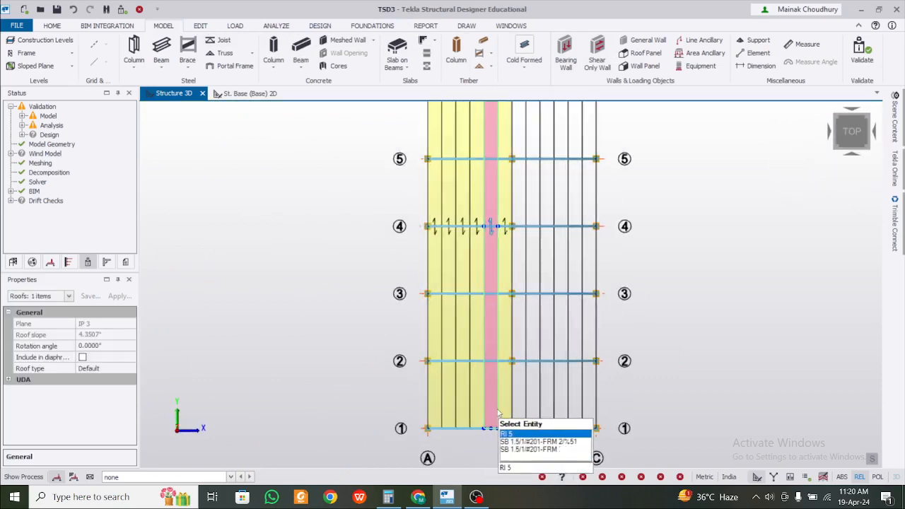
{"action": "left_click", "coordinate": [505, 350], "text": "ctrl"}
{"action": "left_click", "coordinate": [478, 359], "text": "ctrl"}
{"action": "left_click", "coordinate": [463, 414], "text": "ctrl"}
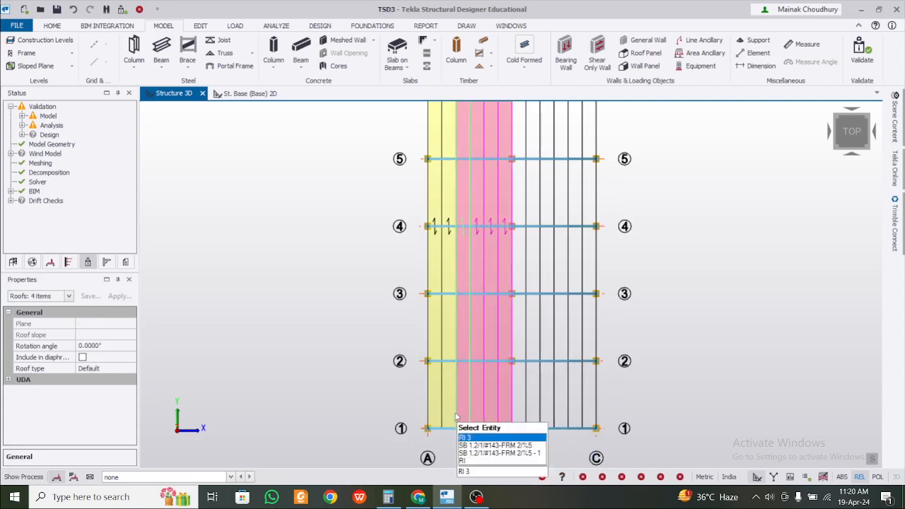
{"action": "left_click", "coordinate": [449, 417], "text": "ctrl"}
{"action": "left_click", "coordinate": [435, 417], "text": "ctrl"}
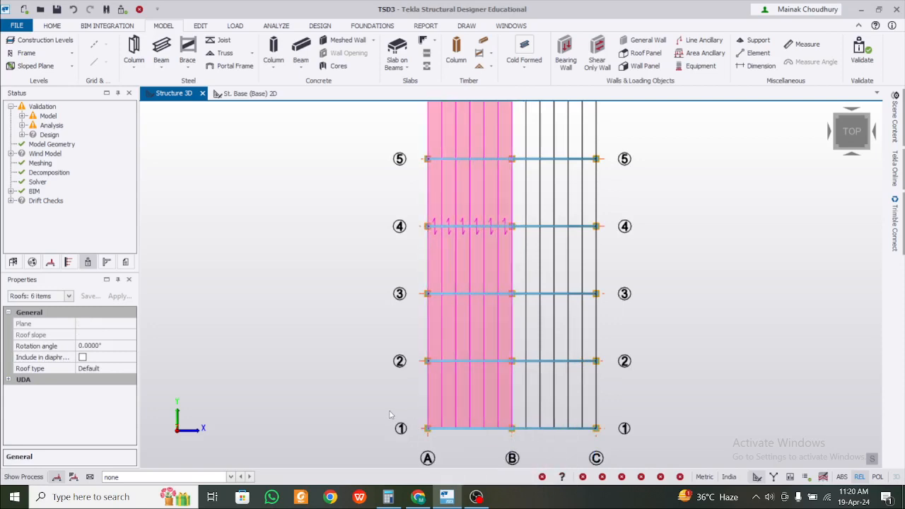
{"action": "scroll", "coordinate": [389, 415], "scroll_direction": "down", "scroll_amount": 2}
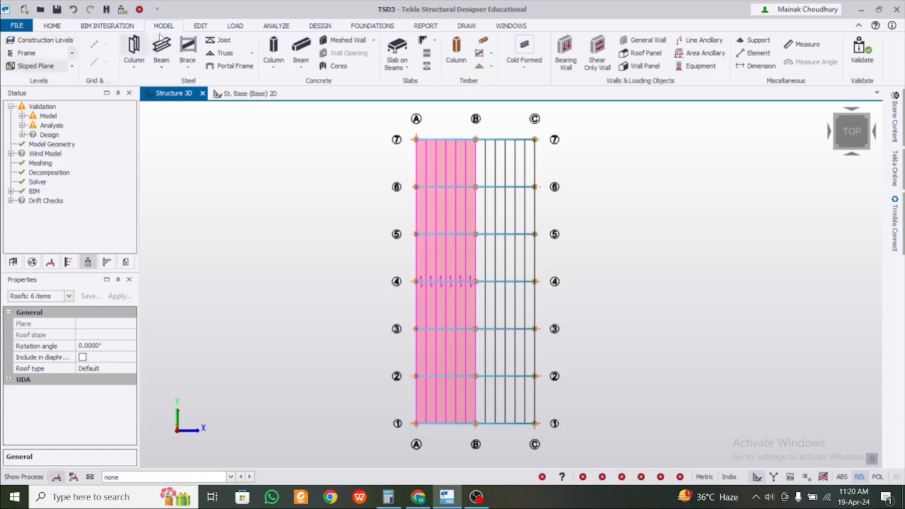
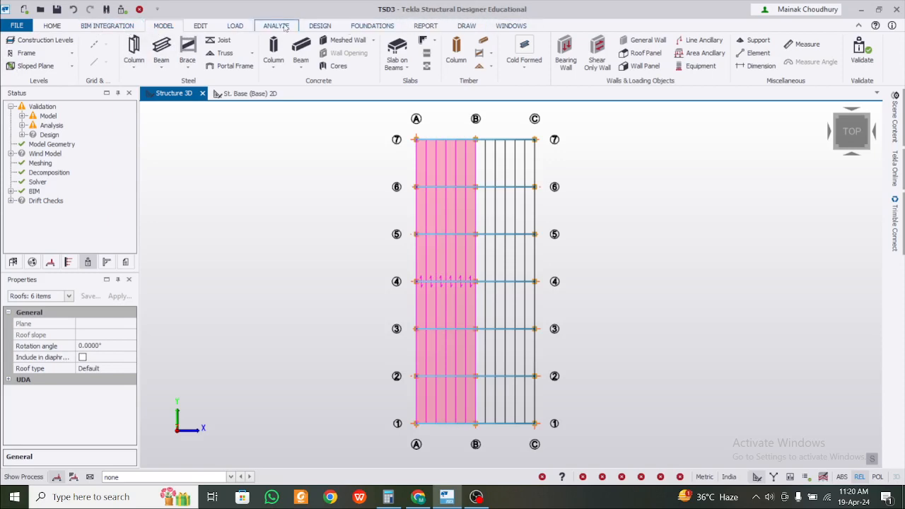
{"action": "left_click", "coordinate": [511, 26]}
{"action": "left_click", "coordinate": [427, 26]}
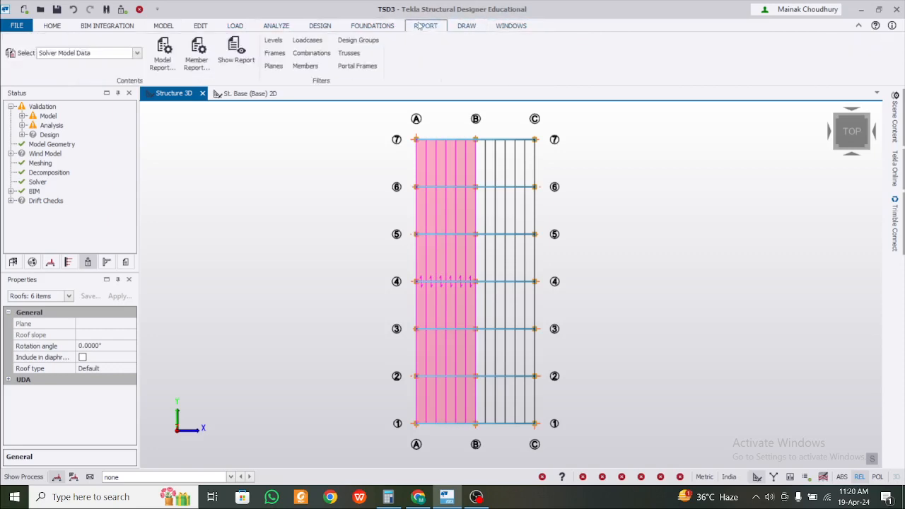
{"action": "left_click", "coordinate": [396, 26]}
{"action": "left_click", "coordinate": [200, 25]}
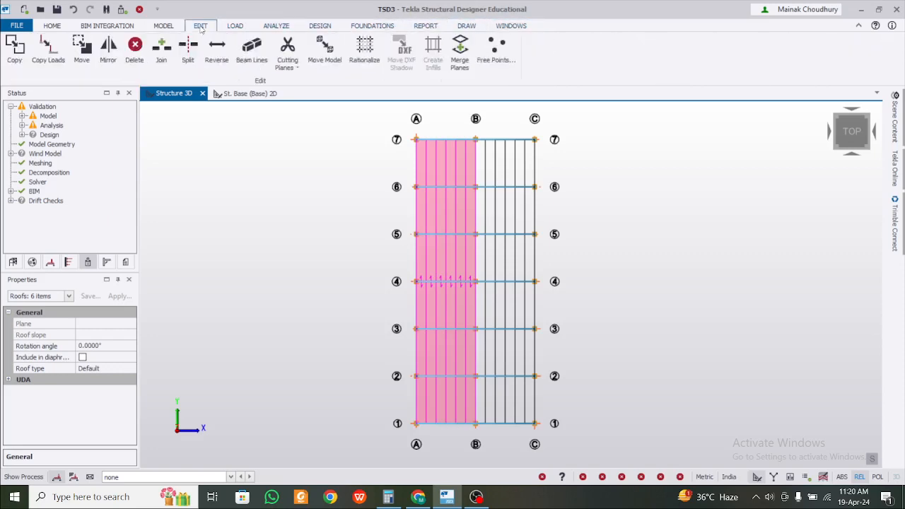
{"action": "left_click", "coordinate": [14, 49]}
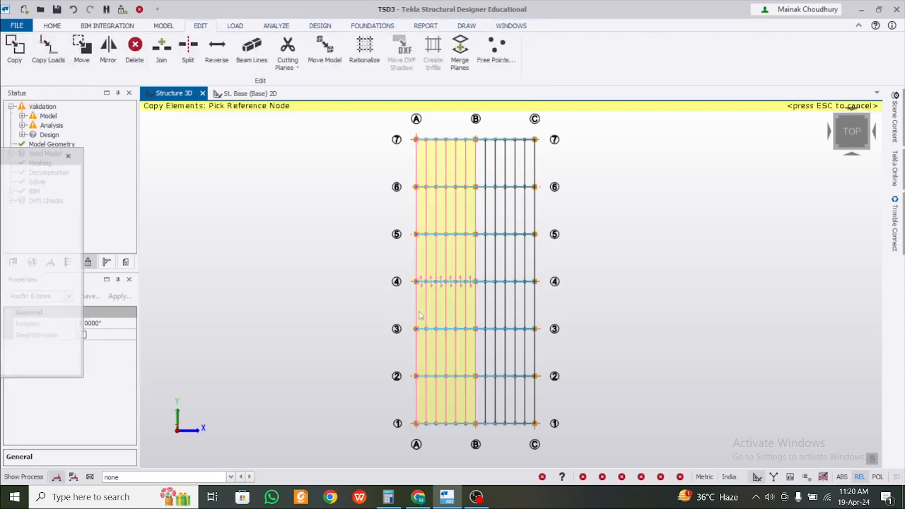
{"action": "left_click", "coordinate": [416, 423]}
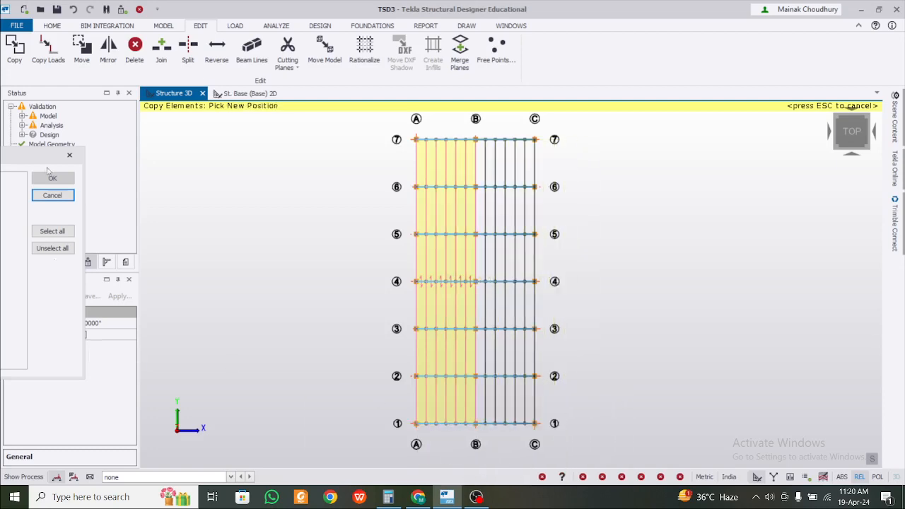
{"action": "left_click_drag", "start_coordinate": [42, 162], "coordinate": [138, 153]}
{"action": "left_click", "coordinate": [148, 186]}
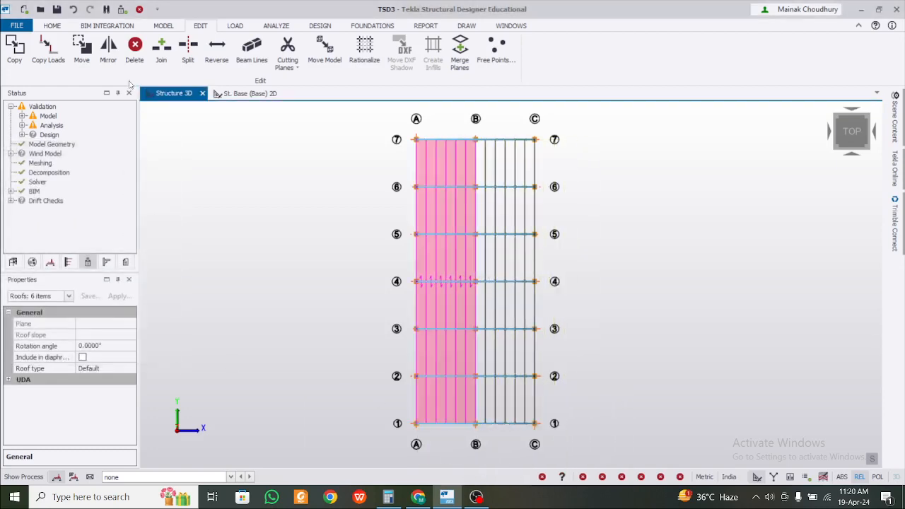
{"action": "left_click", "coordinate": [110, 53]}
{"action": "left_click", "coordinate": [475, 423]}
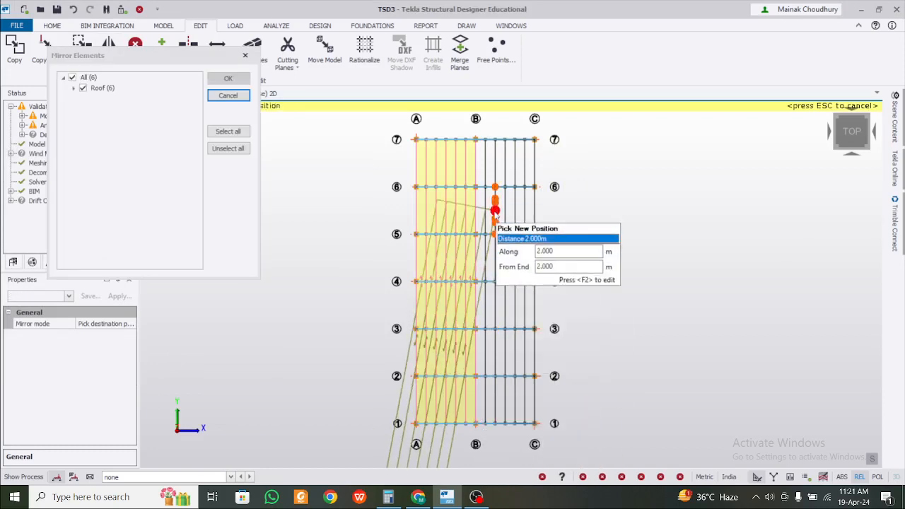
{"action": "left_click", "coordinate": [244, 55]}
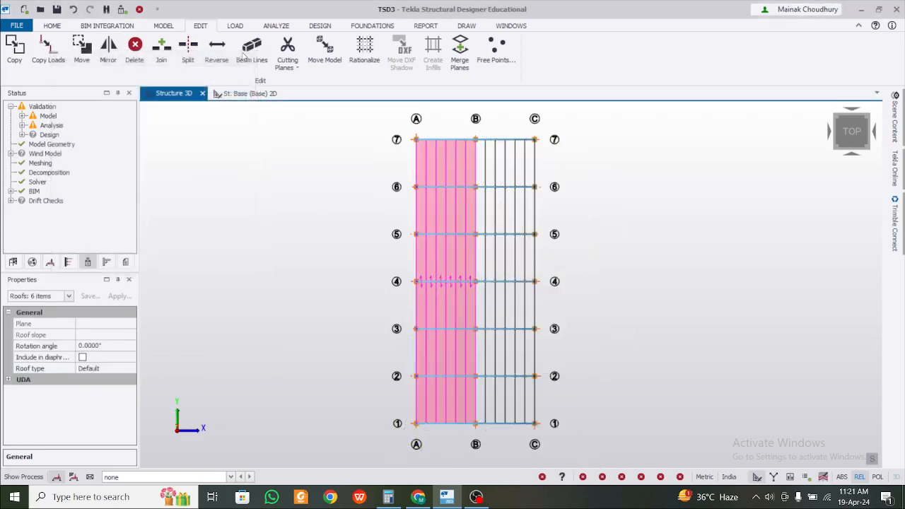
Step: Mirror the six selected roof panels onto the B–C half, from the node at A/4 to the node at C/4
{"action": "left_click", "coordinate": [109, 48]}
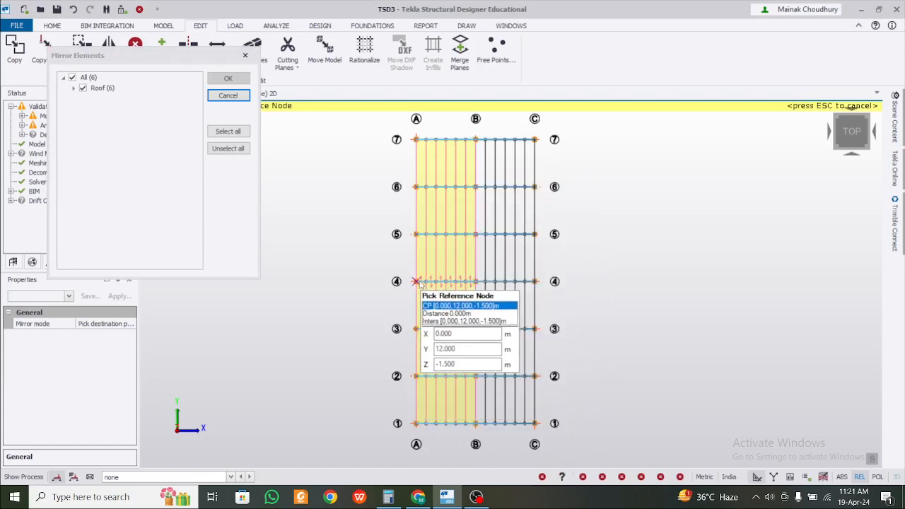
{"action": "left_click", "coordinate": [417, 281]}
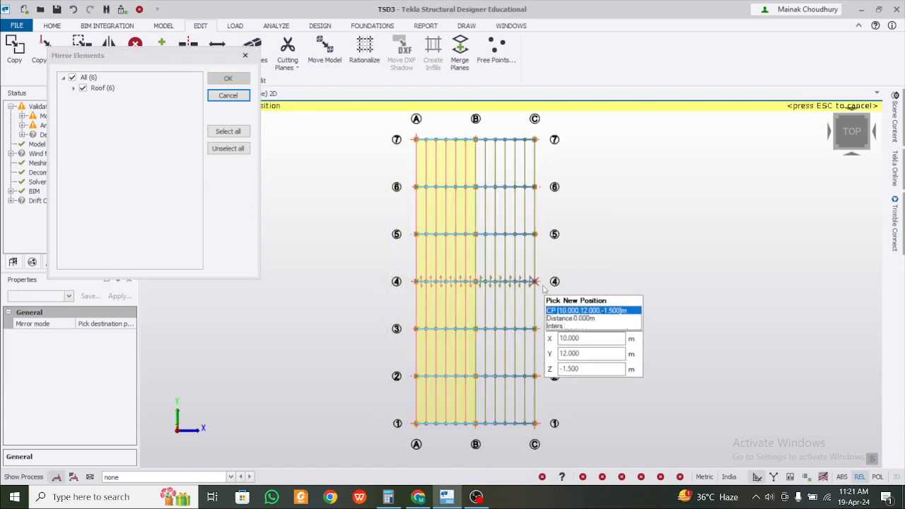
{"action": "left_click", "coordinate": [542, 282]}
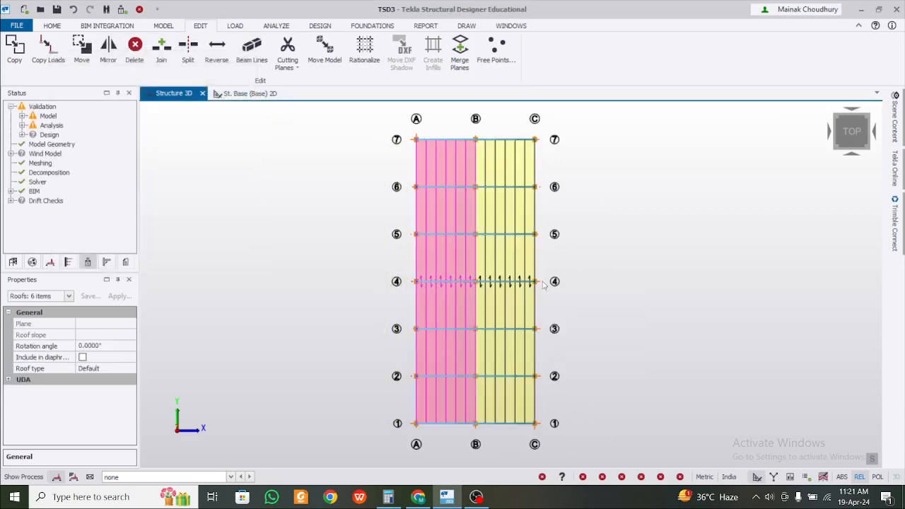
{"action": "key", "text": "Escape"}
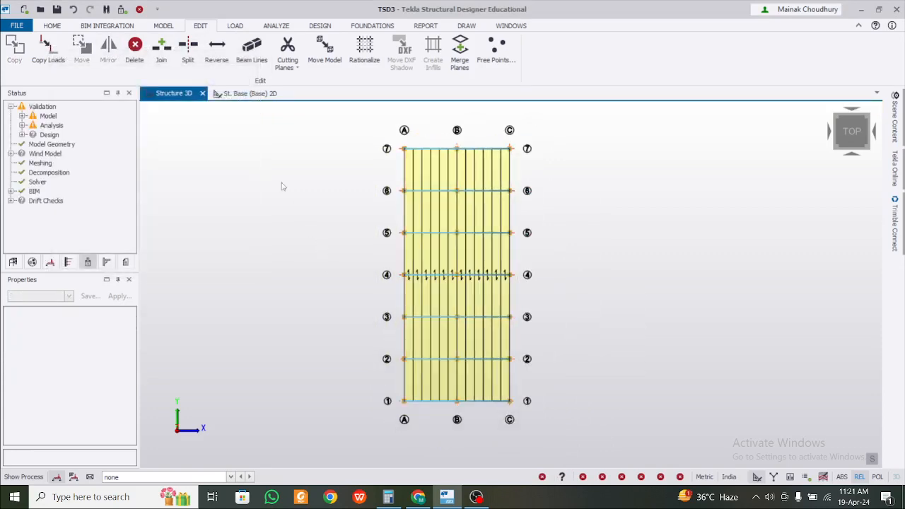
Step: Validate the model and examine the fully covered roof in 3D from several sides
{"action": "left_click", "coordinate": [121, 9]}
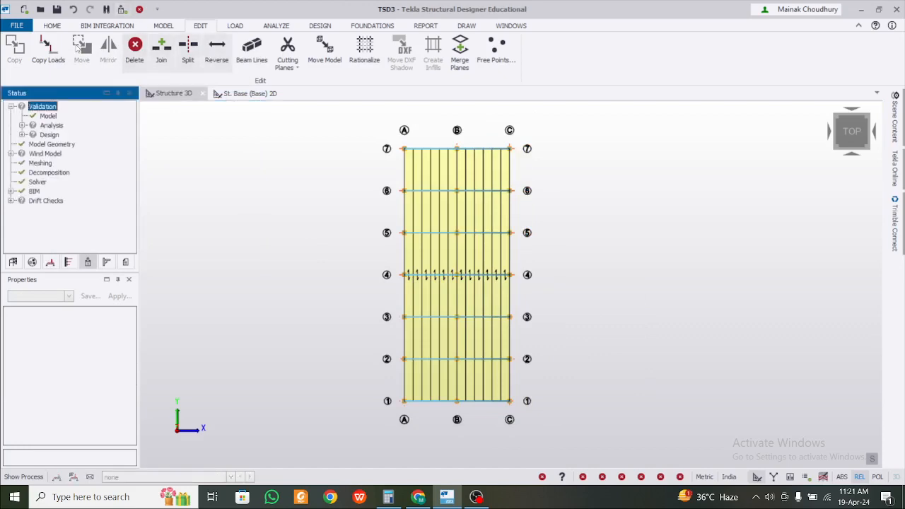
{"action": "left_click", "coordinate": [62, 27]}
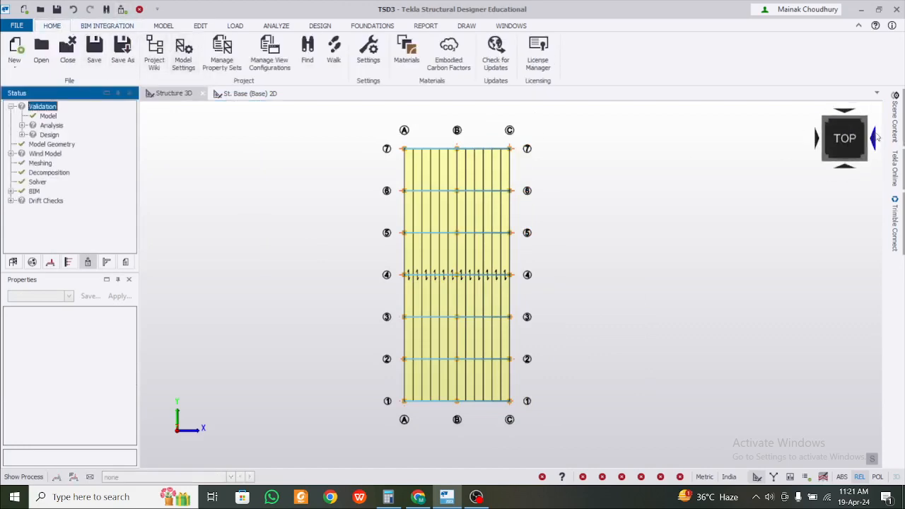
{"action": "left_click", "coordinate": [789, 192]}
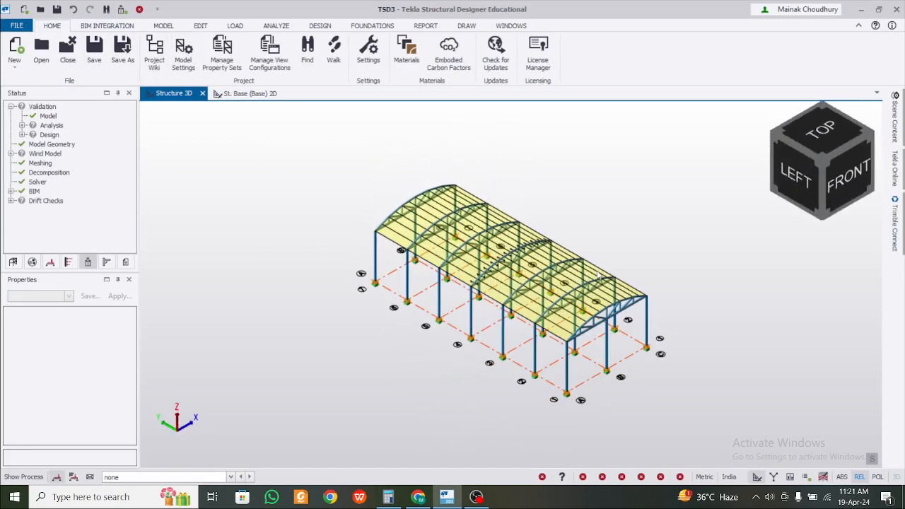
{"action": "right_click_drag", "start_coordinate": [670, 305], "coordinate": [594, 279]}
{"action": "left_click", "coordinate": [721, 268]}
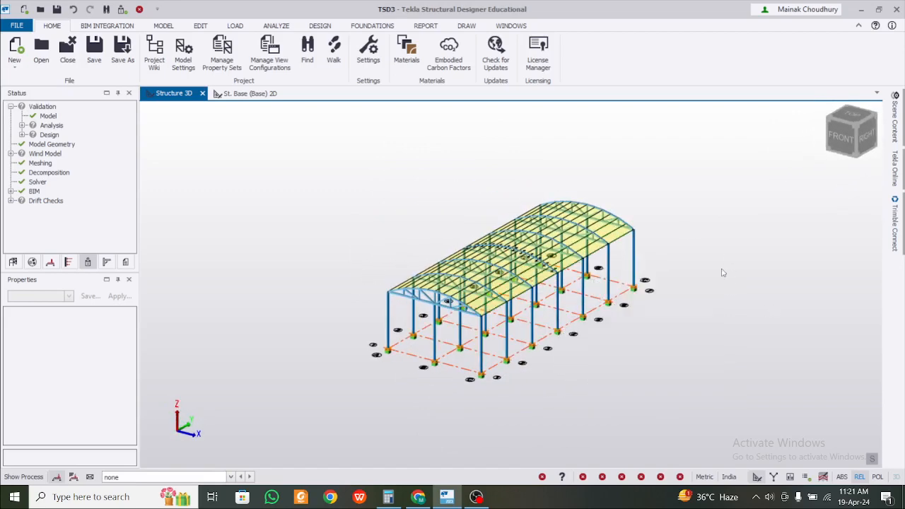
{"action": "scroll", "coordinate": [640, 290], "scroll_direction": "up", "scroll_amount": 5}
{"action": "scroll", "coordinate": [551, 274], "scroll_direction": "down", "scroll_amount": 5}
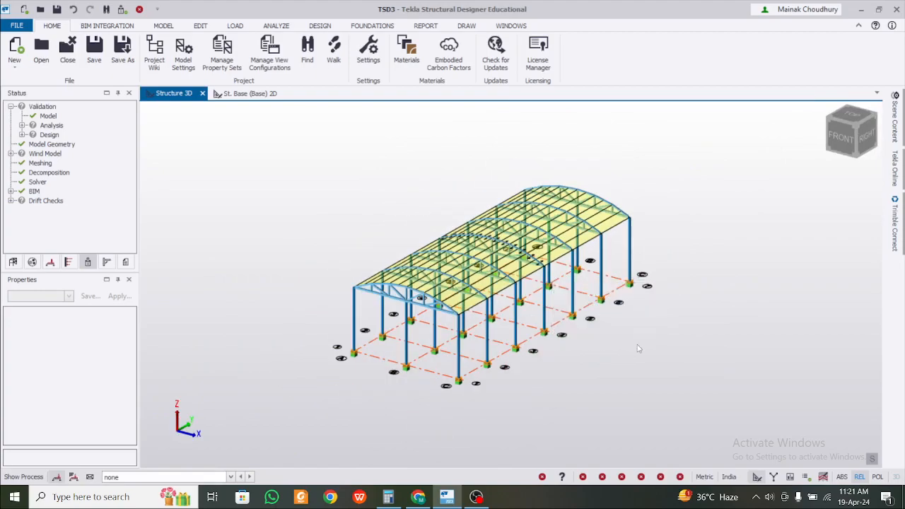
{"action": "right_click_drag", "start_coordinate": [639, 347], "coordinate": [576, 404]}
{"action": "scroll", "coordinate": [566, 409], "scroll_direction": "up", "scroll_amount": 2}
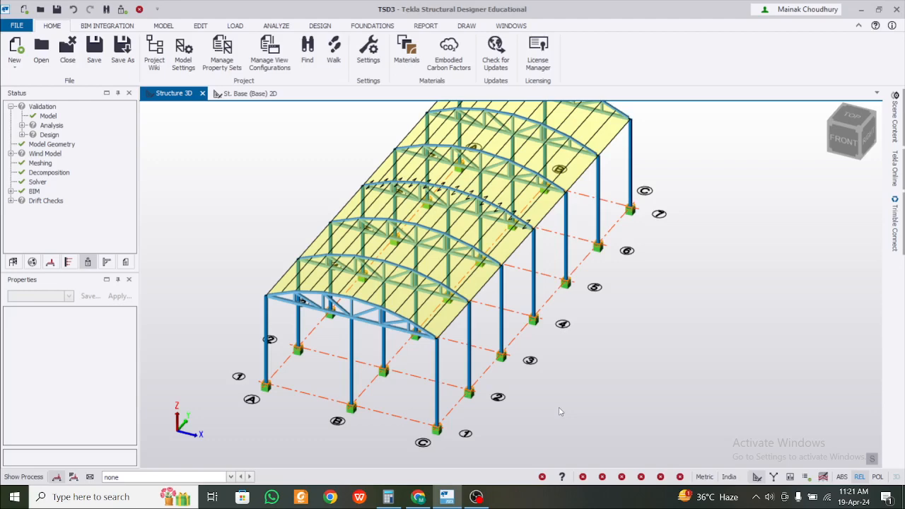
Step: Make 2 Dead the active loadcase and set up a Global Z area load of 0.33 kN/m² for the roof panels
{"action": "mouse_move", "coordinate": [508, 293]}
{"action": "left_click", "coordinate": [242, 29]}
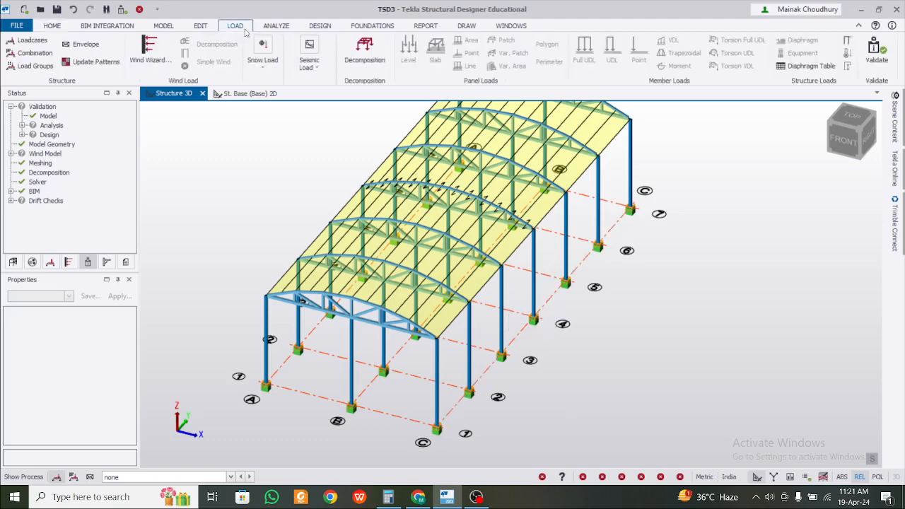
{"action": "left_click", "coordinate": [172, 477]}
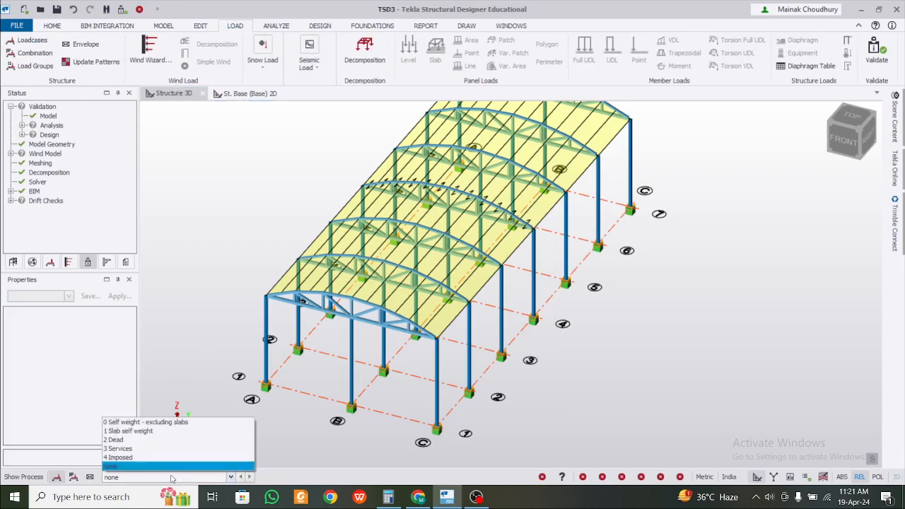
{"action": "left_click", "coordinate": [179, 440]}
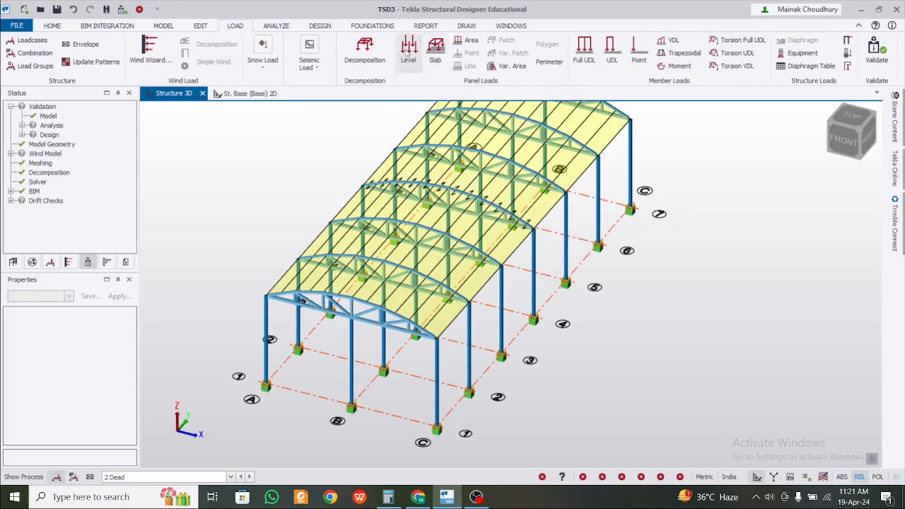
{"action": "left_click", "coordinate": [470, 41]}
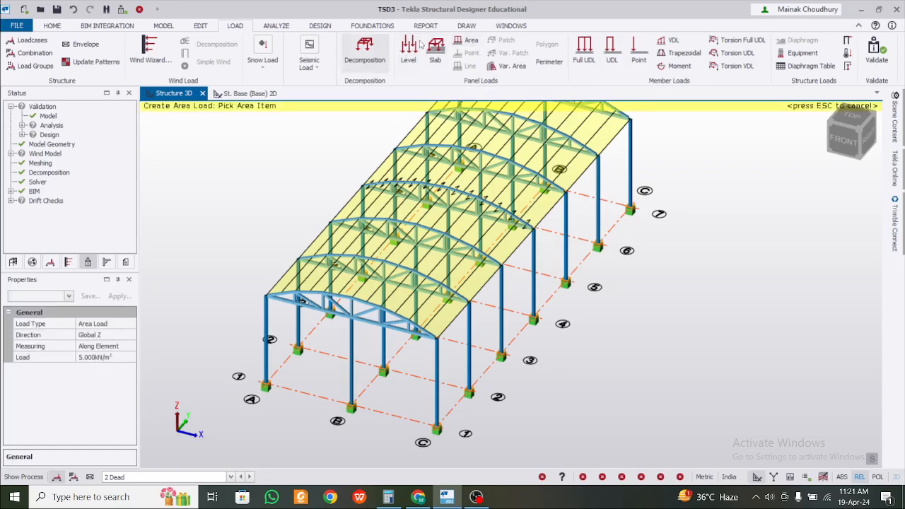
{"action": "left_click", "coordinate": [106, 357]}
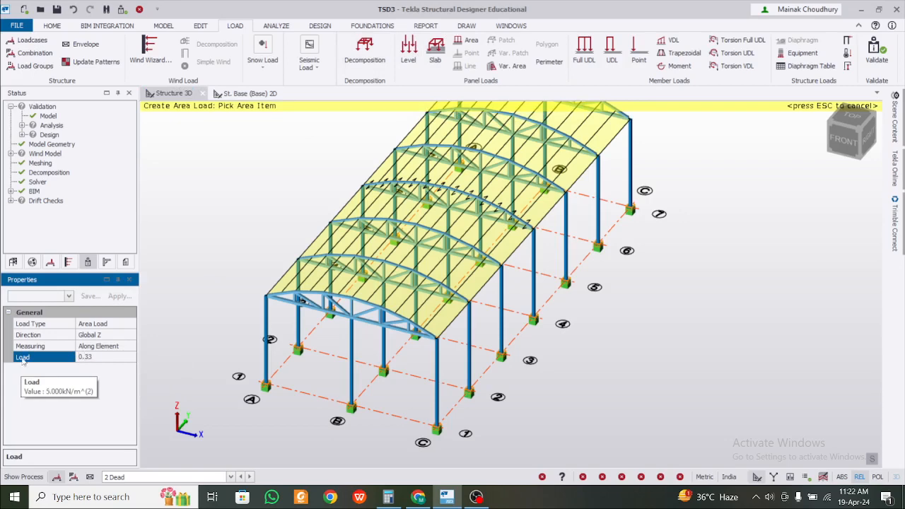
{"action": "scroll", "coordinate": [443, 320], "scroll_direction": "up", "scroll_amount": 2}
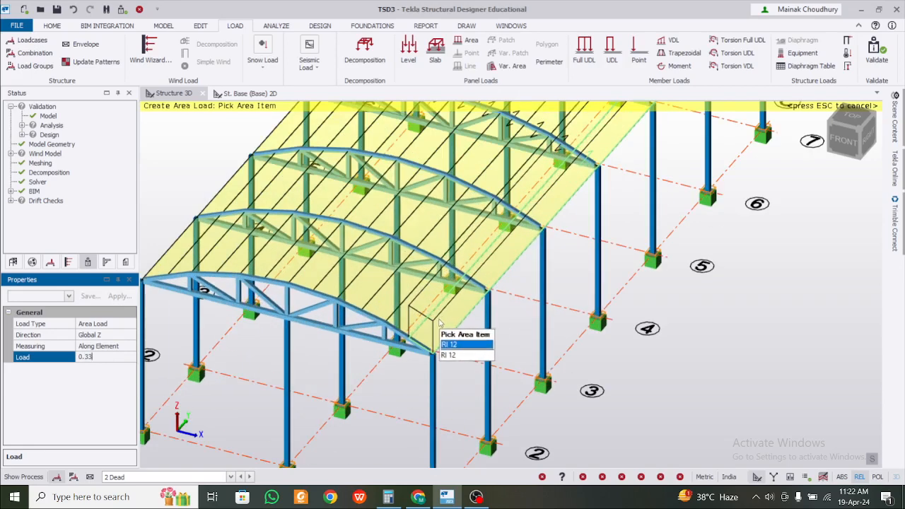
{"action": "left_click", "coordinate": [438, 322]}
Step: Apply the 0.33 kN/m² Global Z area load to the roof panels from the gridline C edge over the crown
{"action": "left_click", "coordinate": [414, 53]}
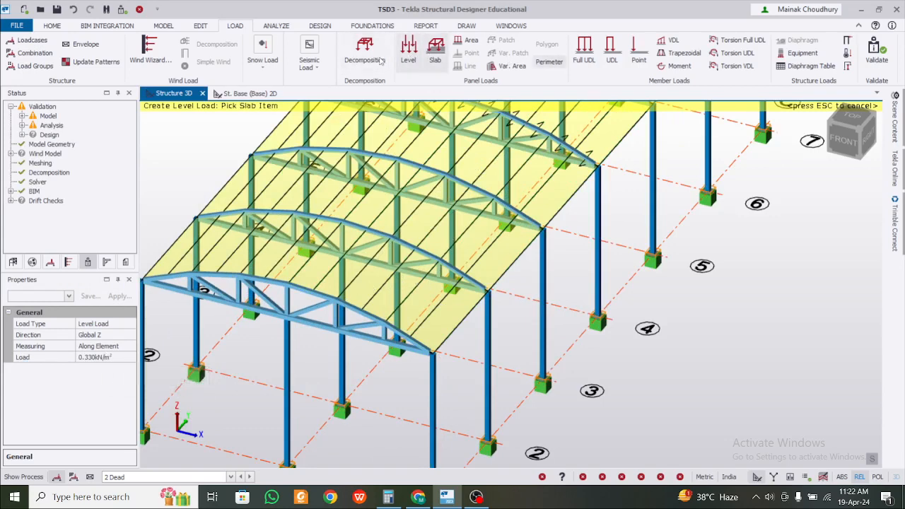
{"action": "left_click", "coordinate": [466, 41]}
{"action": "mouse_move", "coordinate": [412, 281]}
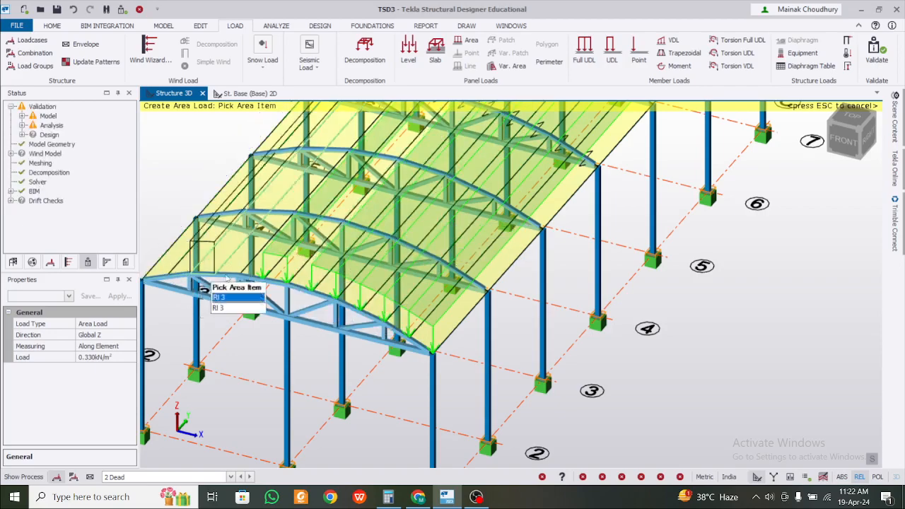
{"action": "scroll", "coordinate": [202, 230], "scroll_direction": "up", "scroll_amount": 2}
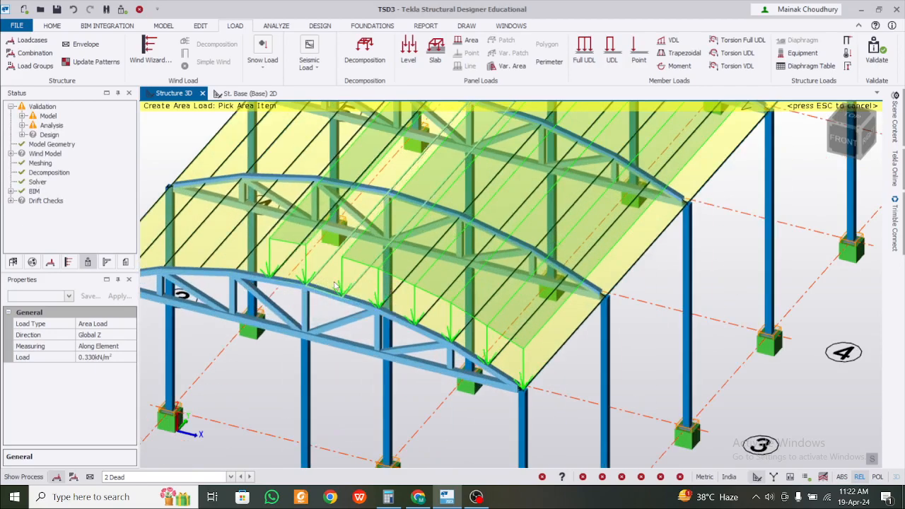
{"action": "left_click", "coordinate": [244, 275]}
{"action": "left_click", "coordinate": [213, 267]}
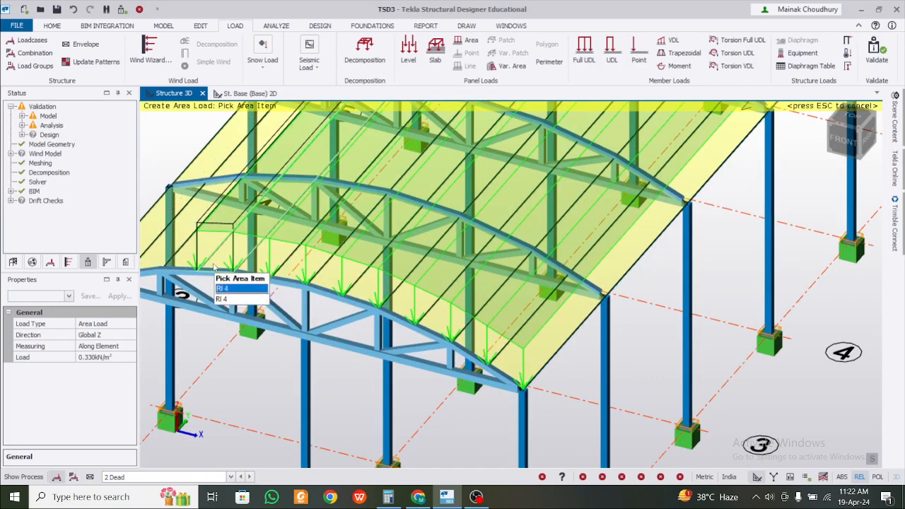
Step: Place the same 0.33 kN/m² area load on the remaining roof panels down to the gridline A edge
{"action": "middle_click_drag", "start_coordinate": [212, 267], "coordinate": [352, 284]}
{"action": "left_click", "coordinate": [307, 287]}
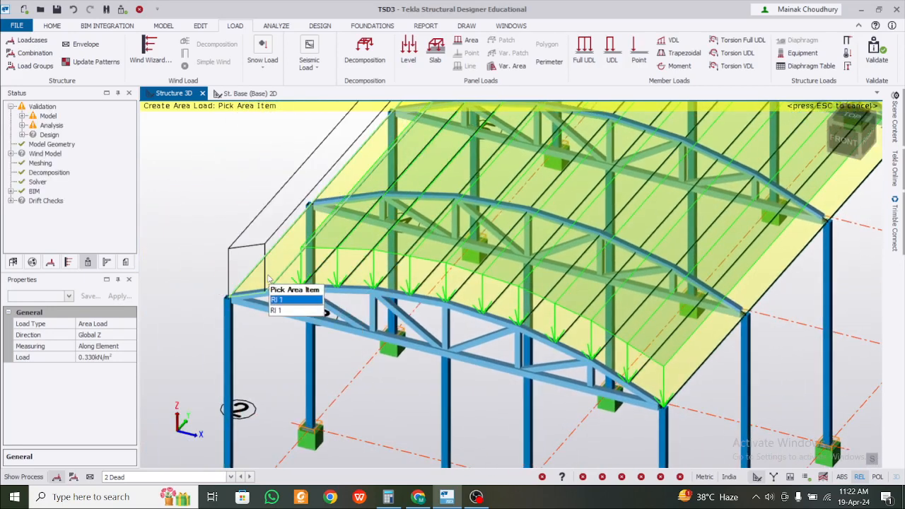
{"action": "left_click", "coordinate": [279, 287]}
{"action": "left_click", "coordinate": [248, 284]}
{"action": "scroll", "coordinate": [364, 302], "scroll_direction": "down", "scroll_amount": 5}
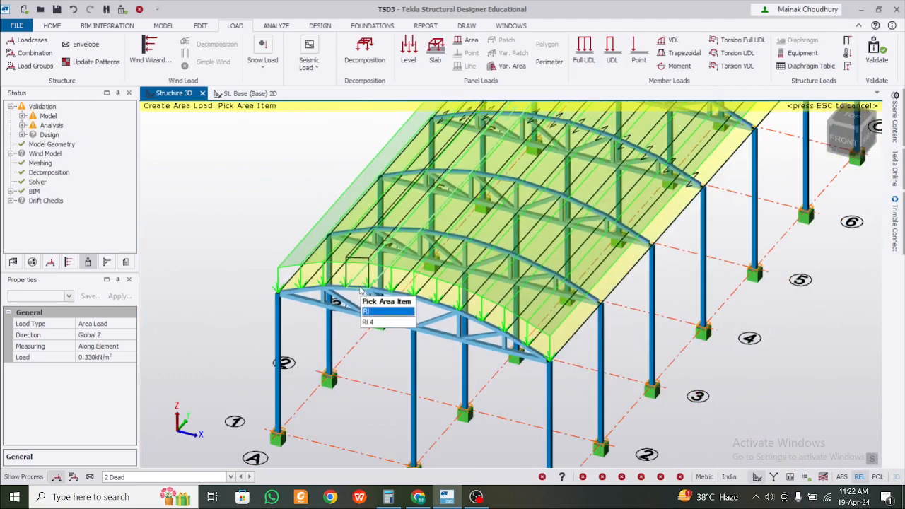
{"action": "scroll", "coordinate": [643, 388], "scroll_direction": "down", "scroll_amount": 3}
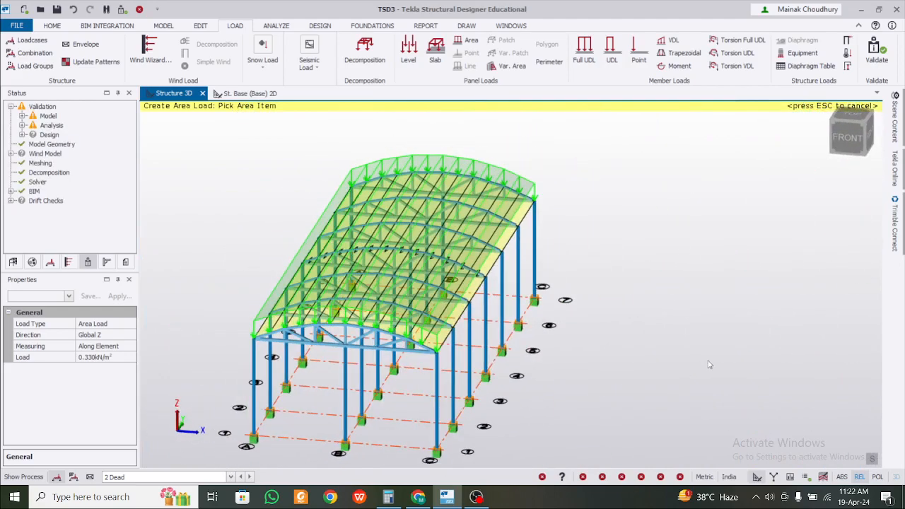
{"action": "key", "text": "Escape"}
{"action": "middle_click_drag", "start_coordinate": [680, 370], "coordinate": [358, 467], "text": "shift"}
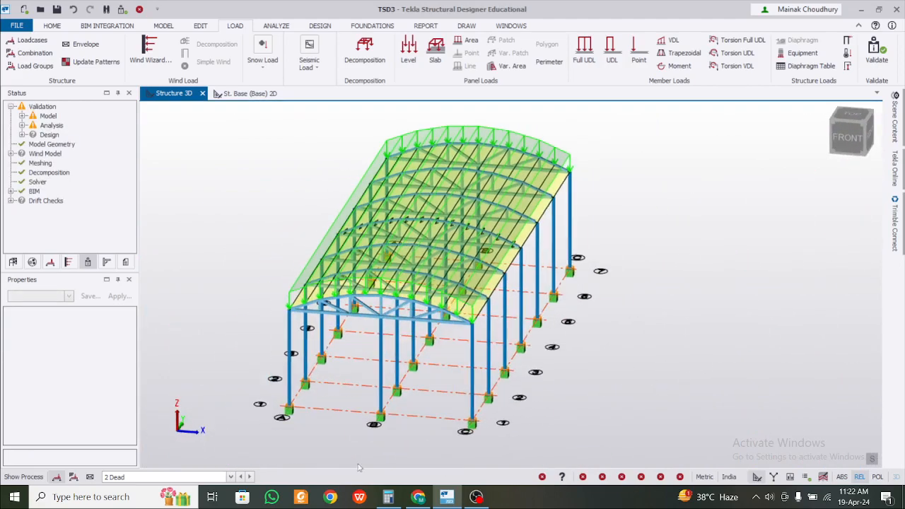
Step: Make 4 Imposed the active loadcase and set up a Global Z area load of 0.75 kN/m²
{"action": "left_click", "coordinate": [230, 477]}
{"action": "left_click", "coordinate": [220, 457]}
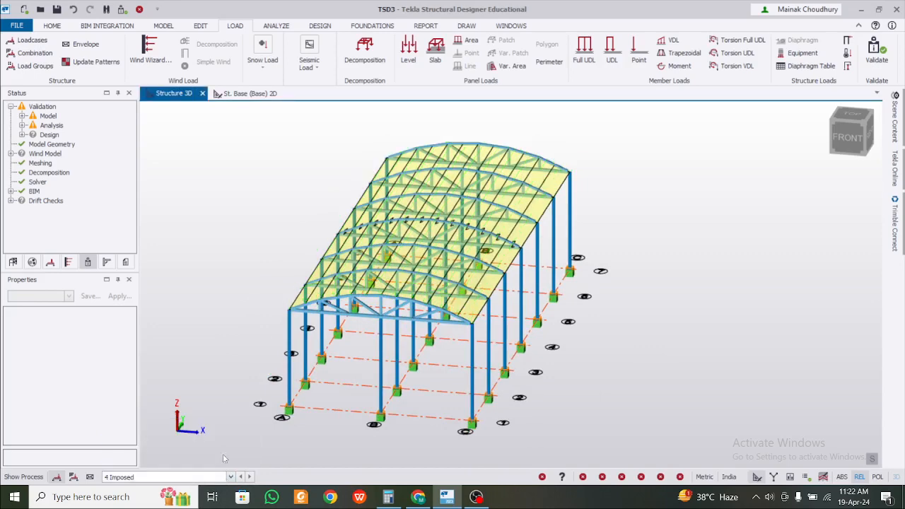
{"action": "scroll", "coordinate": [318, 407], "scroll_direction": "down", "scroll_amount": 2}
{"action": "middle_click_drag", "start_coordinate": [318, 407], "coordinate": [532, 366], "text": "shift"}
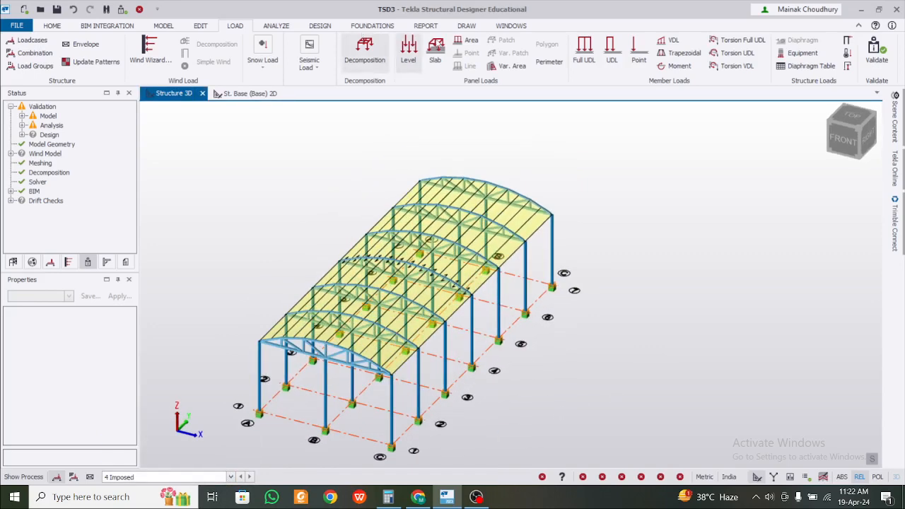
{"action": "left_click", "coordinate": [470, 41]}
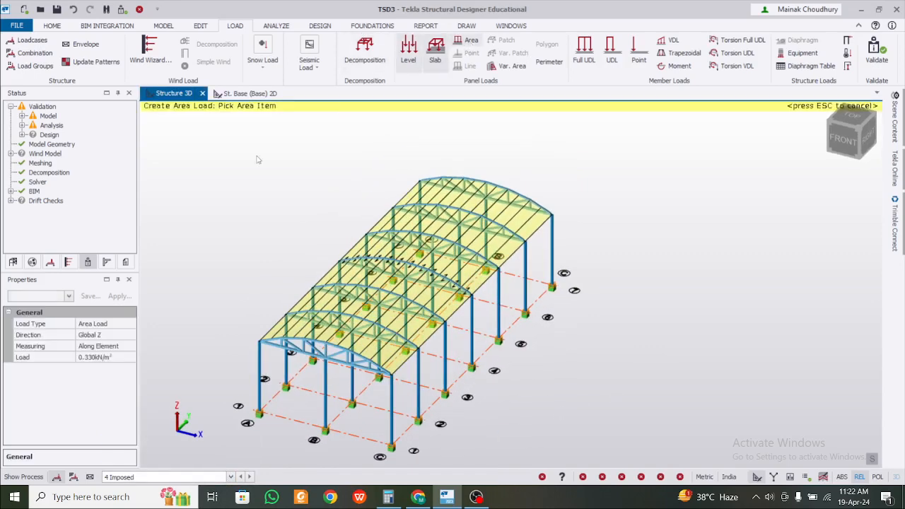
{"action": "left_click", "coordinate": [102, 357]}
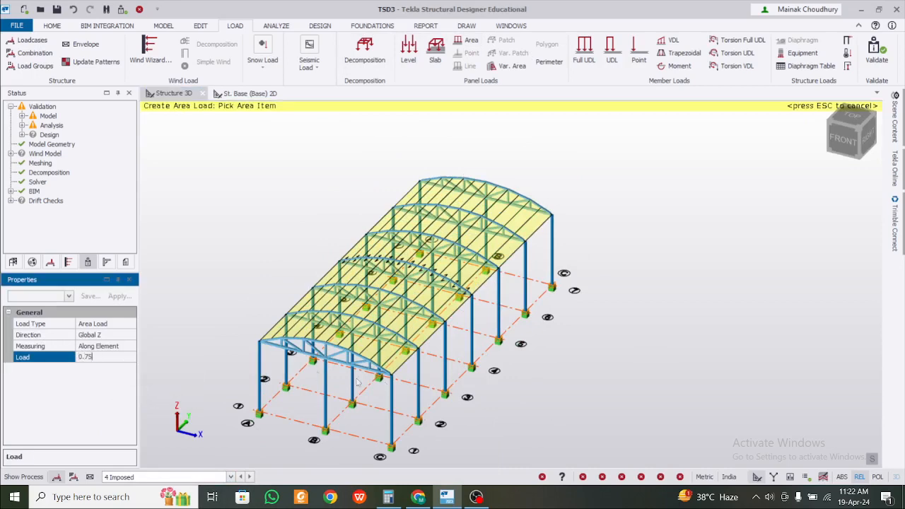
{"action": "key", "text": "Return"}
Step: Apply the 0.75 kN/m² area load to all roof panels between gridlines C and A
{"action": "scroll", "coordinate": [396, 365], "scroll_direction": "up", "scroll_amount": 4}
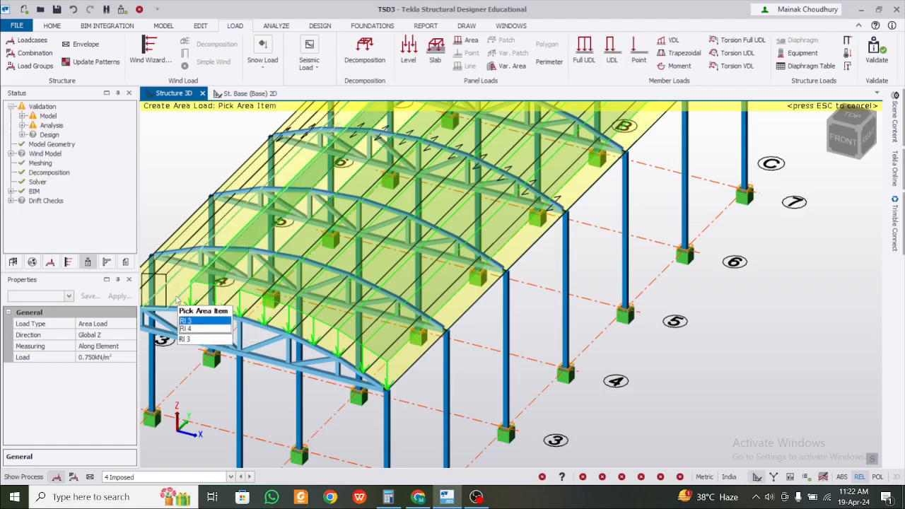
{"action": "middle_click_drag", "start_coordinate": [210, 302], "coordinate": [586, 393]}
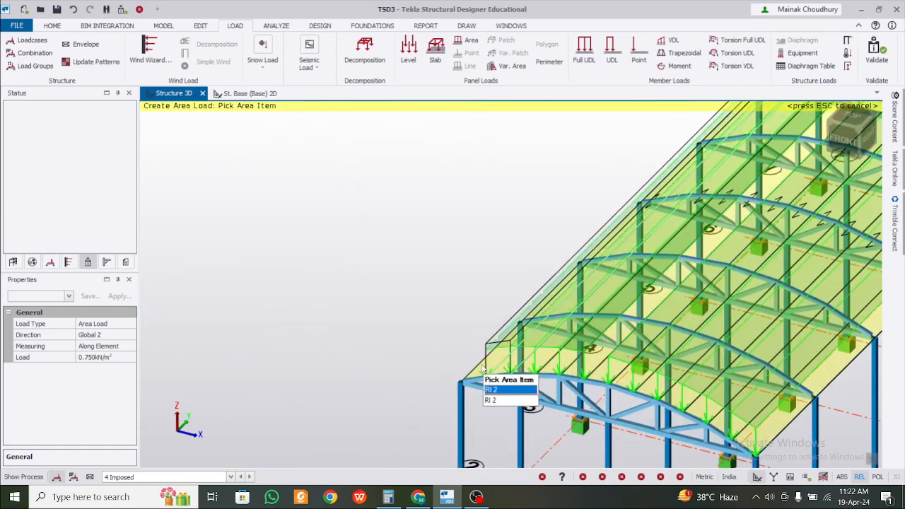
{"action": "scroll", "coordinate": [485, 373], "scroll_direction": "down", "scroll_amount": 2}
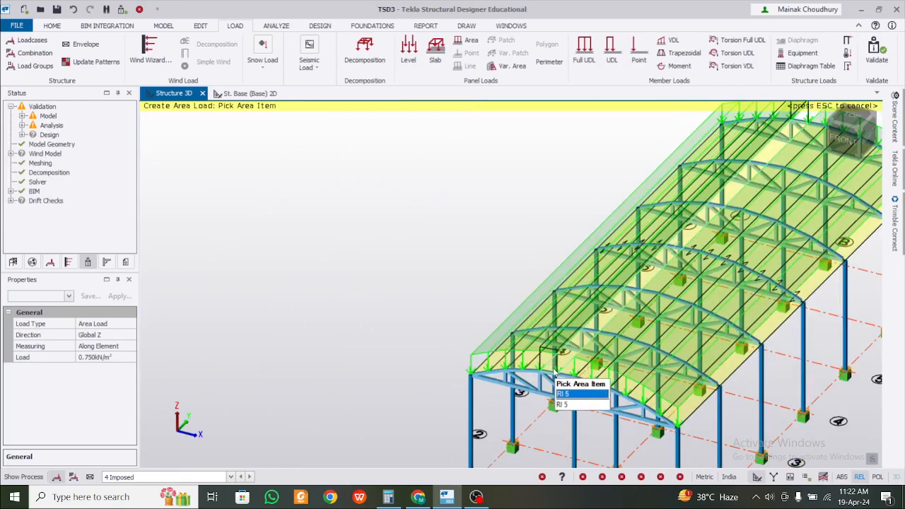
{"action": "scroll", "coordinate": [557, 380], "scroll_direction": "up", "scroll_amount": 3}
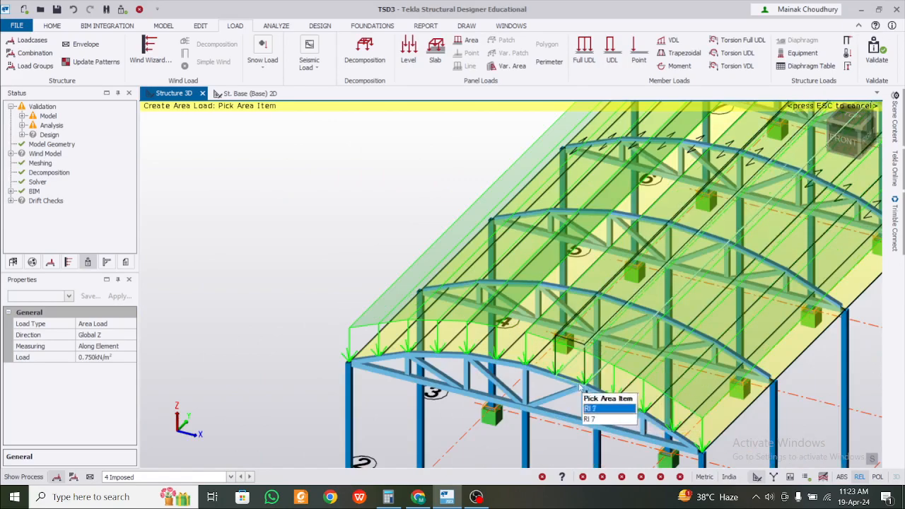
{"action": "right_click_drag", "start_coordinate": [557, 379], "coordinate": [599, 375]}
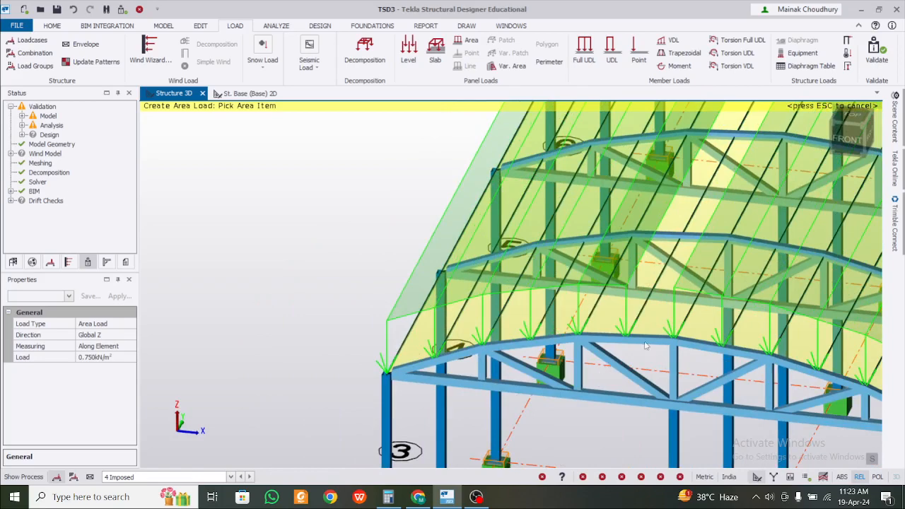
{"action": "scroll", "coordinate": [644, 345], "scroll_direction": "down", "scroll_amount": 5}
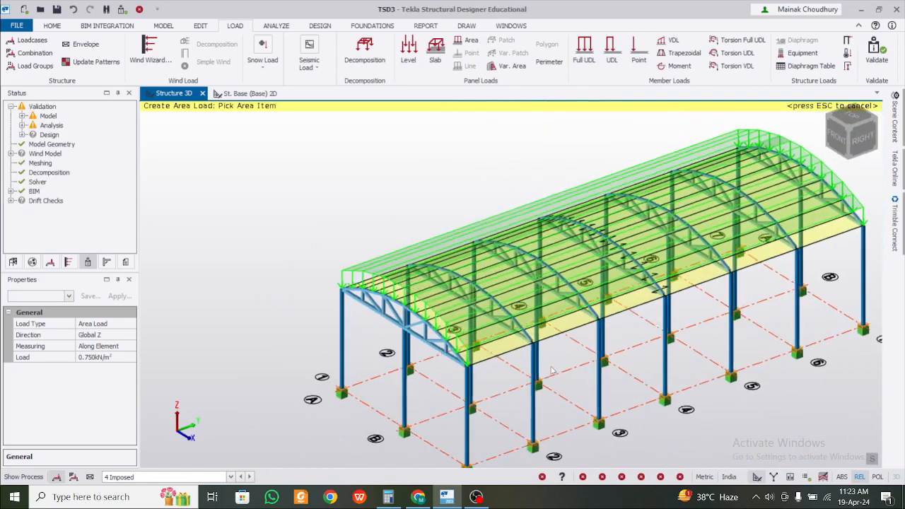
{"action": "key", "text": "Escape"}
Step: Try to split the roof panel RI 12 along the gridline C edge
{"action": "mouse_move", "coordinate": [664, 313]}
{"action": "scroll", "coordinate": [662, 339], "scroll_direction": "up", "scroll_amount": 3}
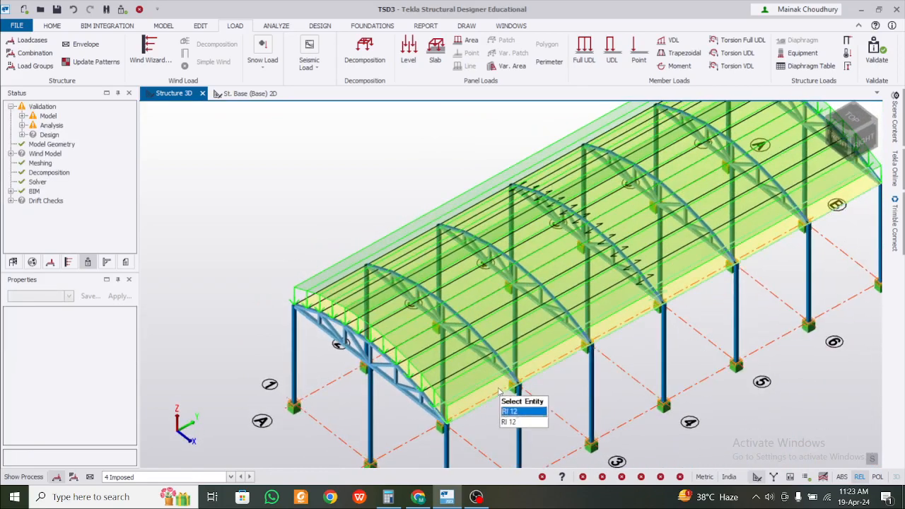
{"action": "left_click", "coordinate": [499, 390]}
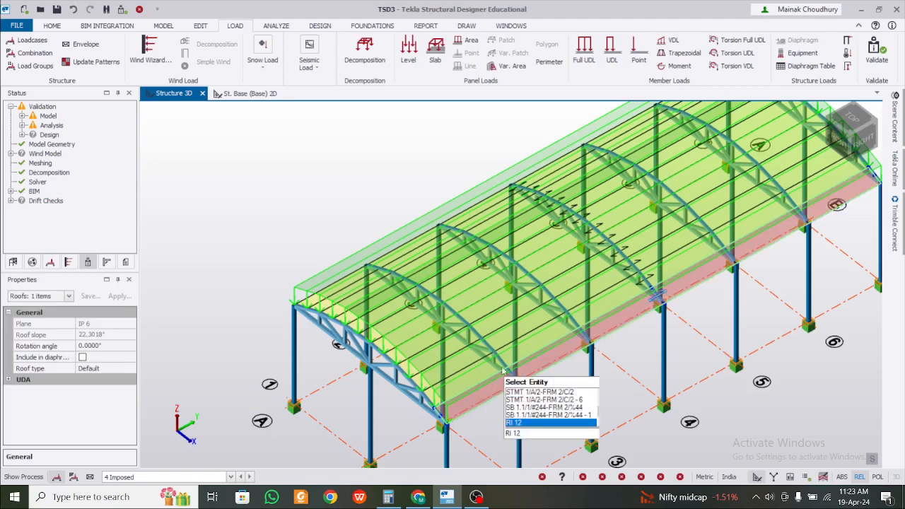
{"action": "left_click", "coordinate": [201, 26]}
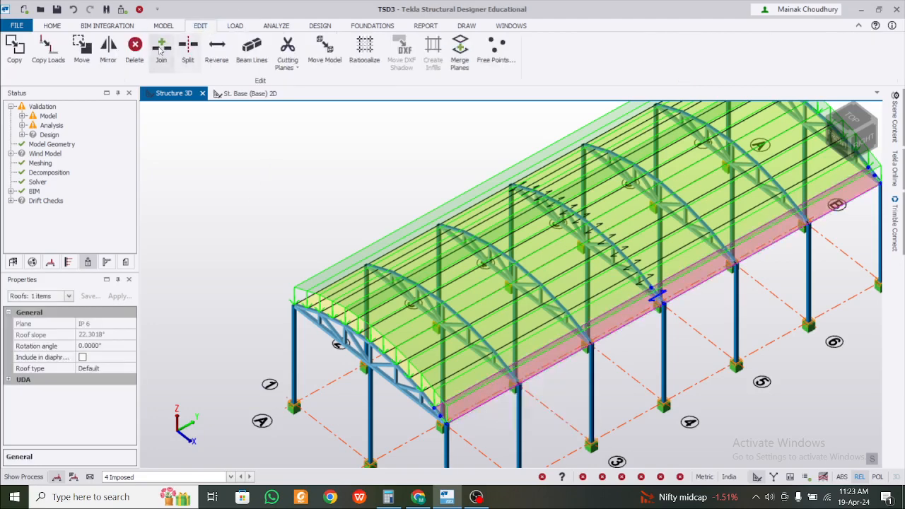
{"action": "left_click", "coordinate": [187, 50]}
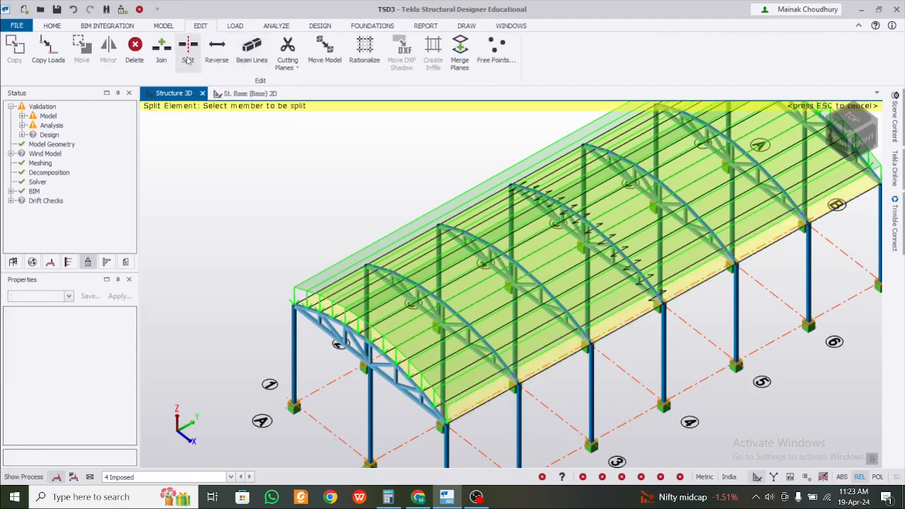
{"action": "left_click", "coordinate": [543, 368]}
{"action": "key", "text": "Escape"}
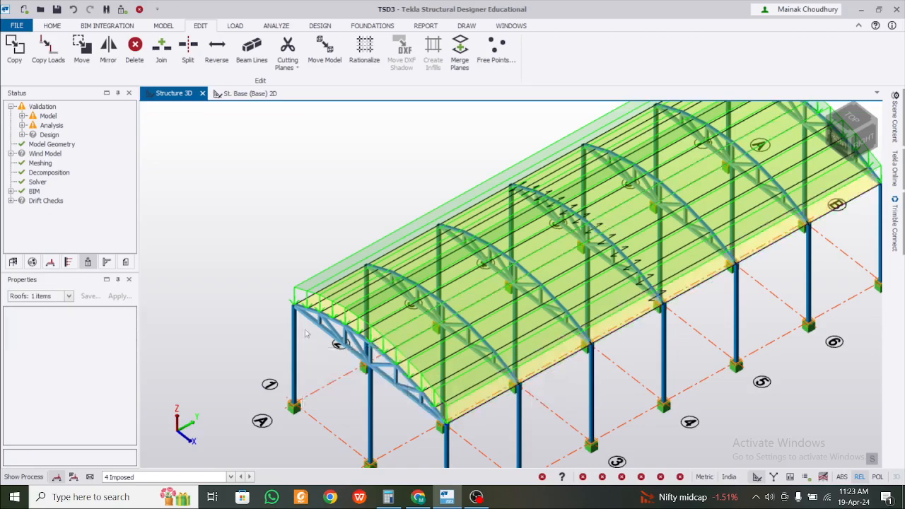
{"action": "scroll", "coordinate": [322, 296], "scroll_direction": "down", "scroll_amount": 3}
{"action": "right_click_drag", "start_coordinate": [412, 326], "coordinate": [557, 336]}
{"action": "right_click_drag", "start_coordinate": [584, 304], "coordinate": [667, 319]}
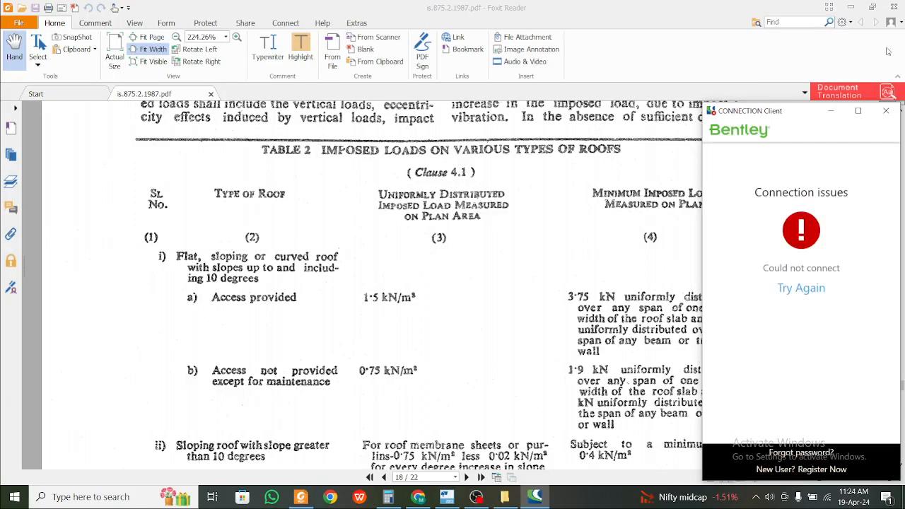
Step: Close the CONNECTION Client window over Foxit Reader and read Table 2, Imposed Loads on Various Types of Roofs, in is.875.2.1987.pdf
{"action": "left_click", "coordinate": [886, 110]}
{"action": "scroll", "coordinate": [438, 268], "scroll_direction": "up", "scroll_amount": 4}
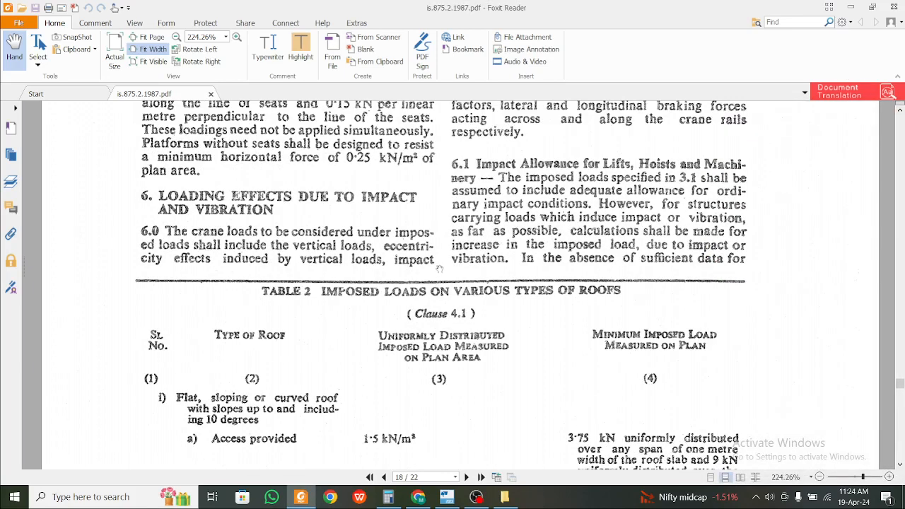
{"action": "scroll", "coordinate": [439, 269], "scroll_direction": "down", "scroll_amount": 1}
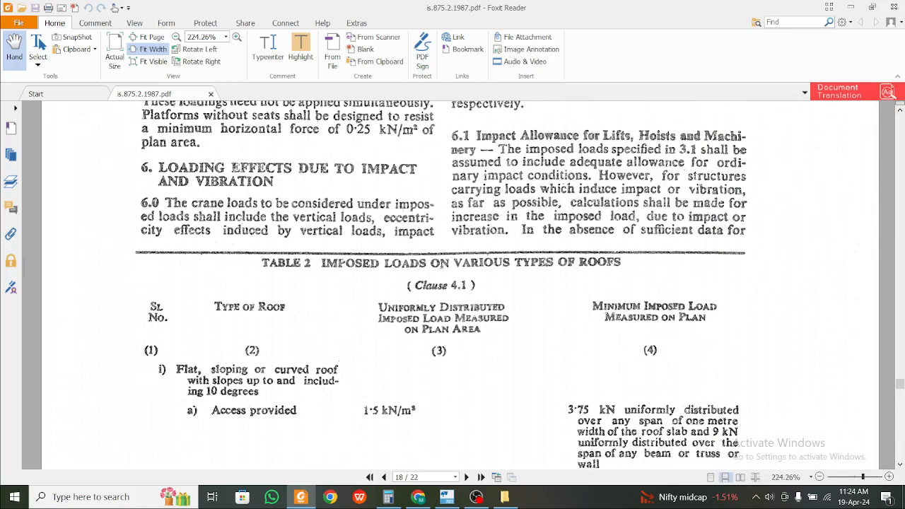
{"action": "scroll", "coordinate": [442, 263], "scroll_direction": "down", "scroll_amount": 4}
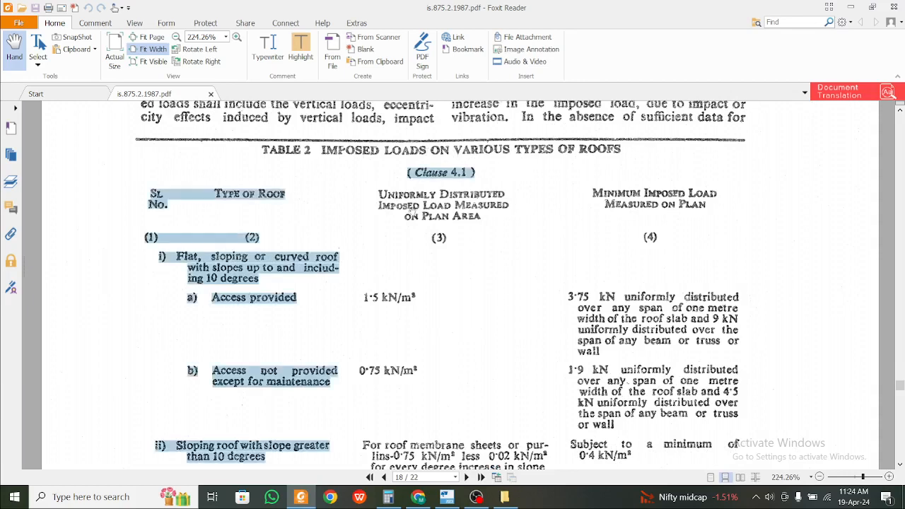
{"action": "scroll", "coordinate": [312, 278], "scroll_direction": "down", "scroll_amount": 3}
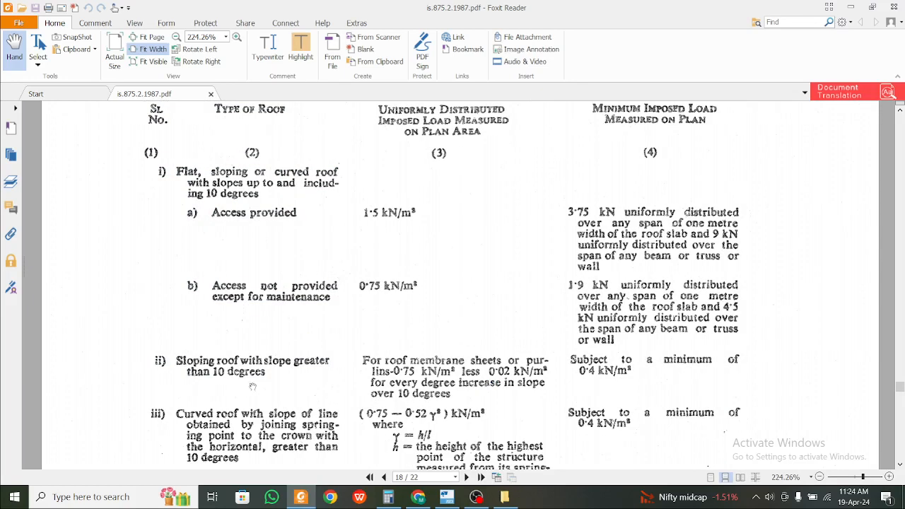
{"action": "scroll", "coordinate": [254, 382], "scroll_direction": "down", "scroll_amount": 3}
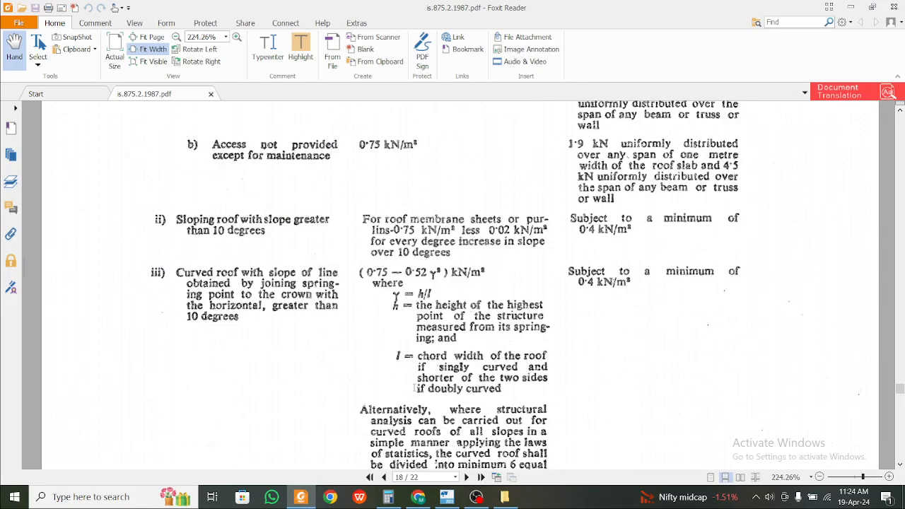
{"action": "scroll", "coordinate": [254, 382], "scroll_direction": "up", "scroll_amount": 4}
{"action": "scroll", "coordinate": [414, 387], "scroll_direction": "up", "scroll_amount": 2}
{"action": "scroll", "coordinate": [414, 388], "scroll_direction": "down", "scroll_amount": 1}
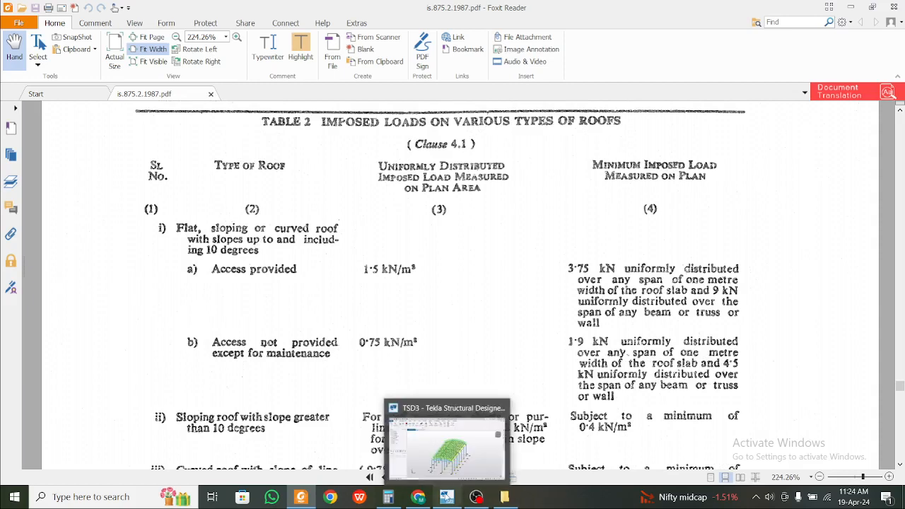
Step: Check the roof shape in Tekla Structural Designer and return to Foxit Reader to read the sloping and curved roof entries of Table 2
{"action": "left_click", "coordinate": [446, 497]}
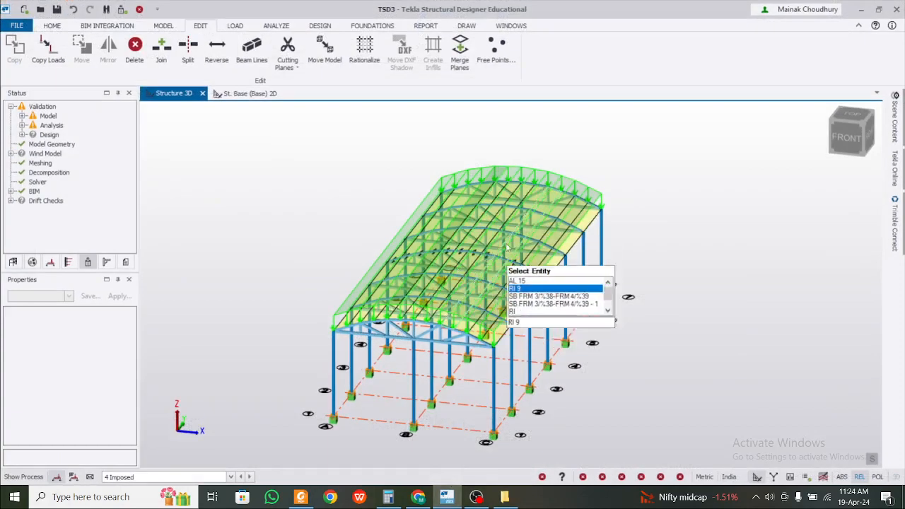
{"action": "left_click", "coordinate": [860, 10]}
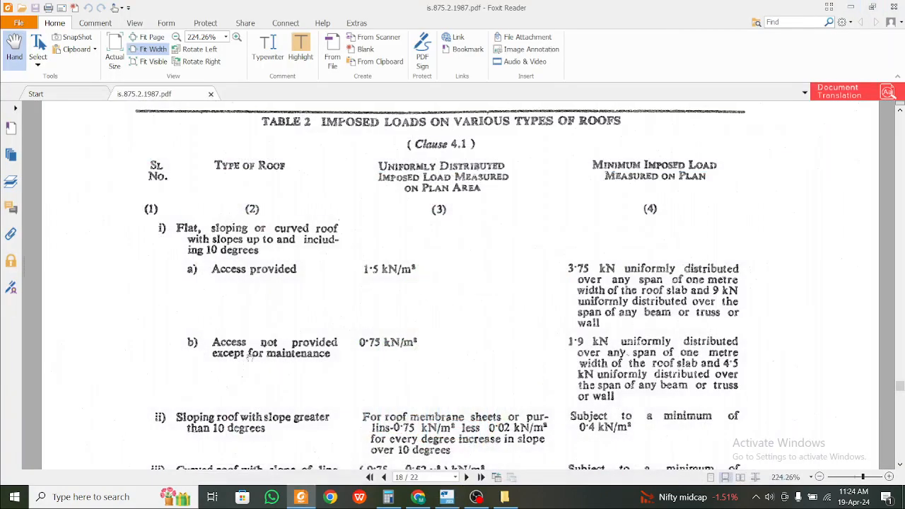
{"action": "scroll", "coordinate": [283, 355], "scroll_direction": "down", "scroll_amount": 2}
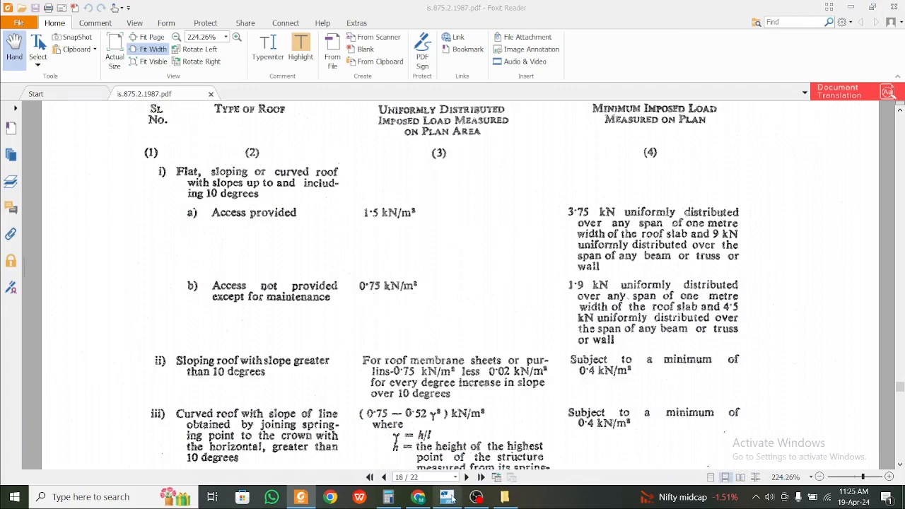
{"action": "left_click", "coordinate": [451, 498]}
{"action": "left_click", "coordinate": [451, 499]}
{"action": "scroll", "coordinate": [424, 349], "scroll_direction": "down", "scroll_amount": 3}
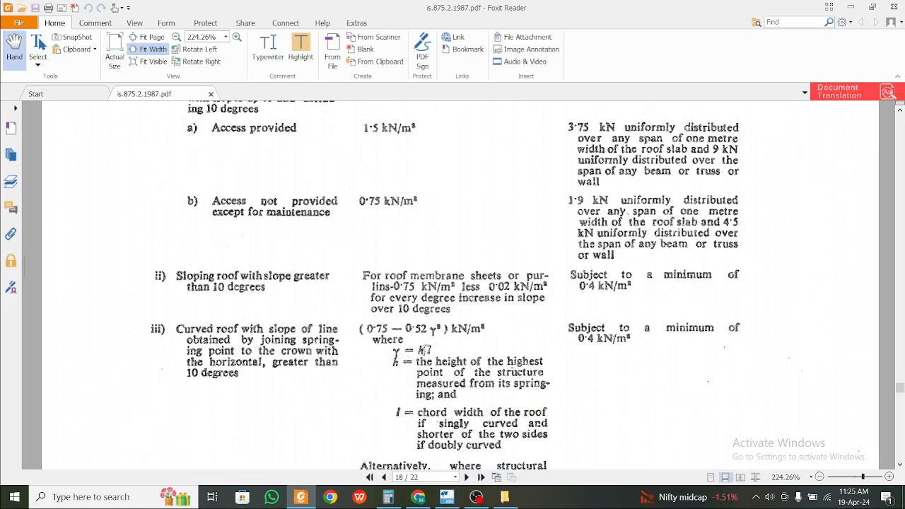
{"action": "scroll", "coordinate": [395, 318], "scroll_direction": "down", "scroll_amount": 2}
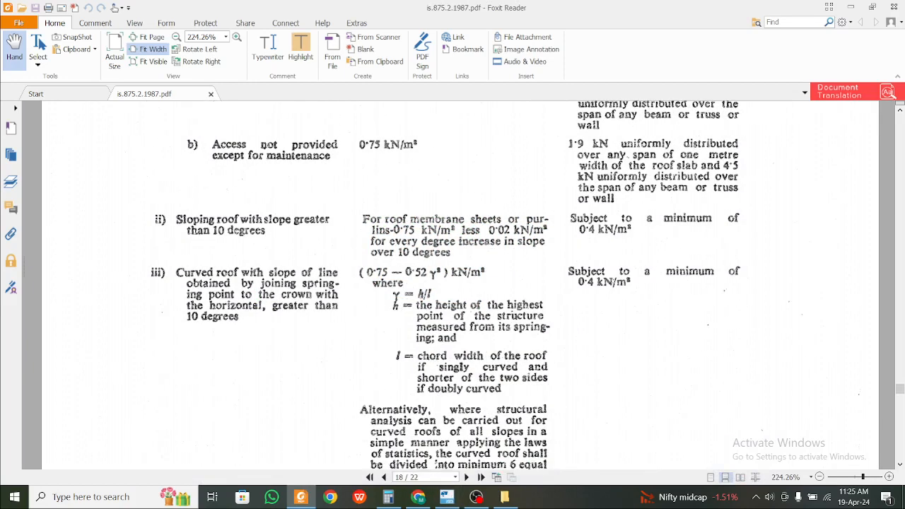
Step: Examine the curved roof imposed load formula and its h and l definitions in Table 2, comparing them with the flat and sloping roof entries
{"action": "scroll", "coordinate": [601, 277], "scroll_direction": "down", "scroll_amount": 5}
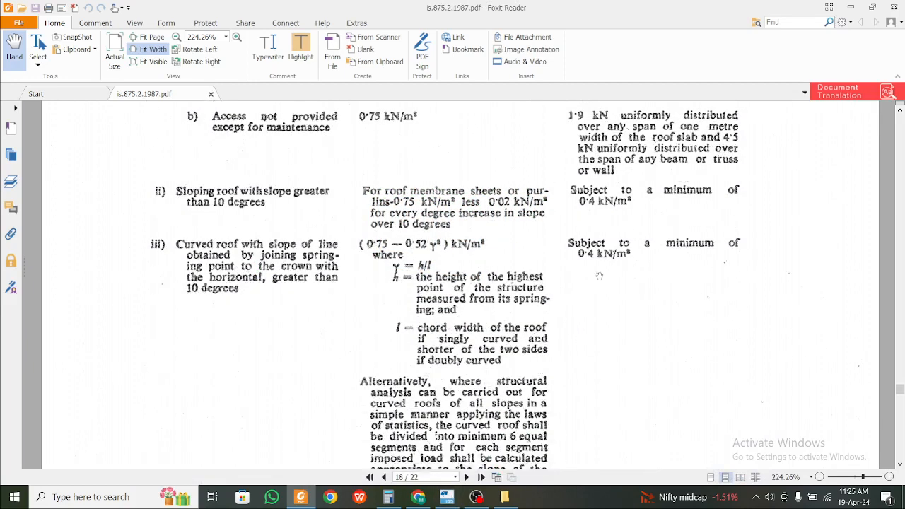
{"action": "scroll", "coordinate": [486, 242], "scroll_direction": "up", "scroll_amount": 2}
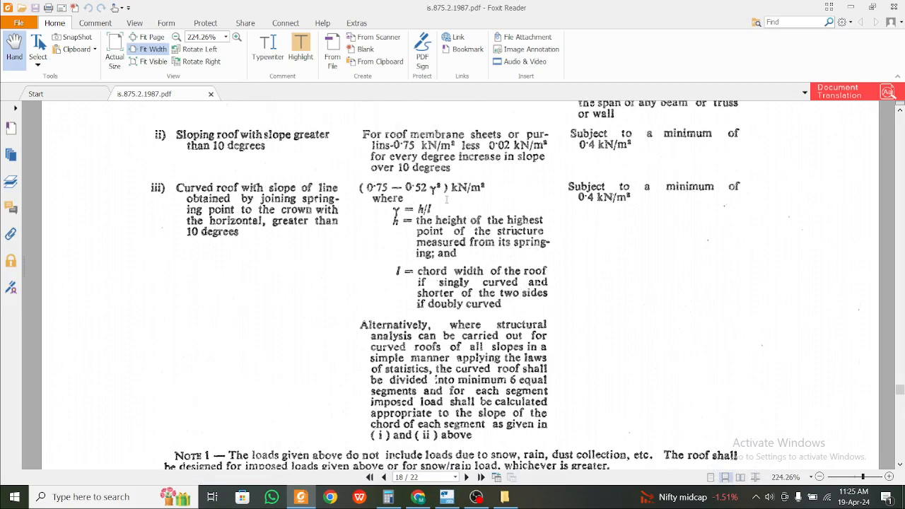
{"action": "scroll", "coordinate": [445, 201], "scroll_direction": "up", "scroll_amount": 3}
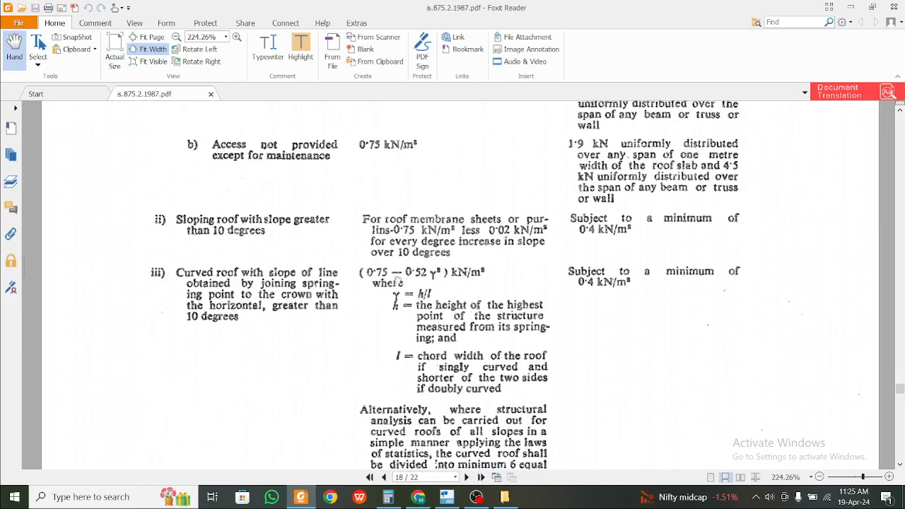
{"action": "scroll", "coordinate": [394, 272], "scroll_direction": "down", "scroll_amount": 7}
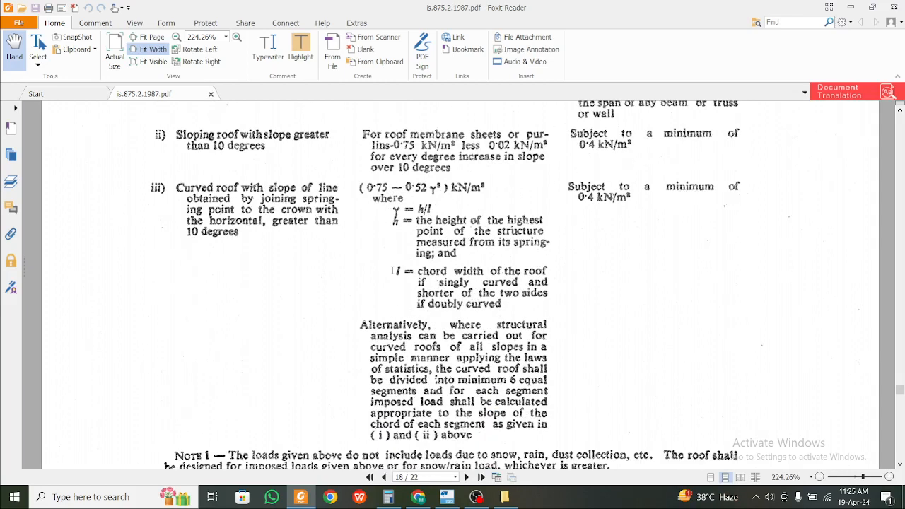
{"action": "scroll", "coordinate": [436, 267], "scroll_direction": "up", "scroll_amount": 10}
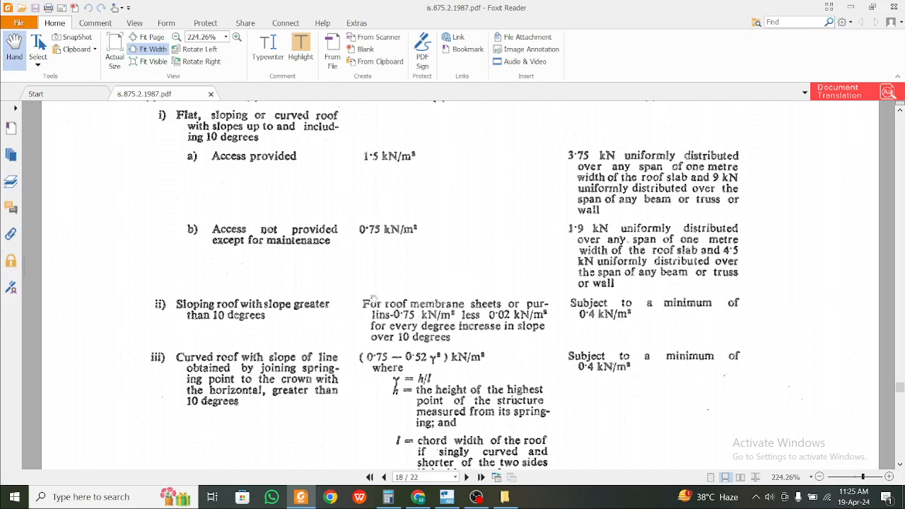
{"action": "scroll", "coordinate": [435, 278], "scroll_direction": "up", "scroll_amount": 3}
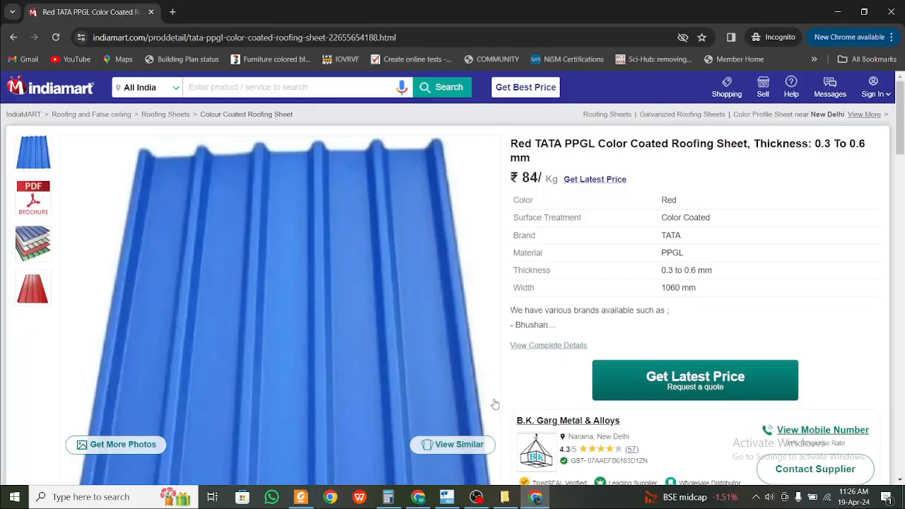
Step: Switch to Chrome and look over the IndiaMART product page for the TATA PPGL color coated roofing sheet
{"action": "scroll", "coordinate": [432, 309], "scroll_direction": "down", "scroll_amount": 3}
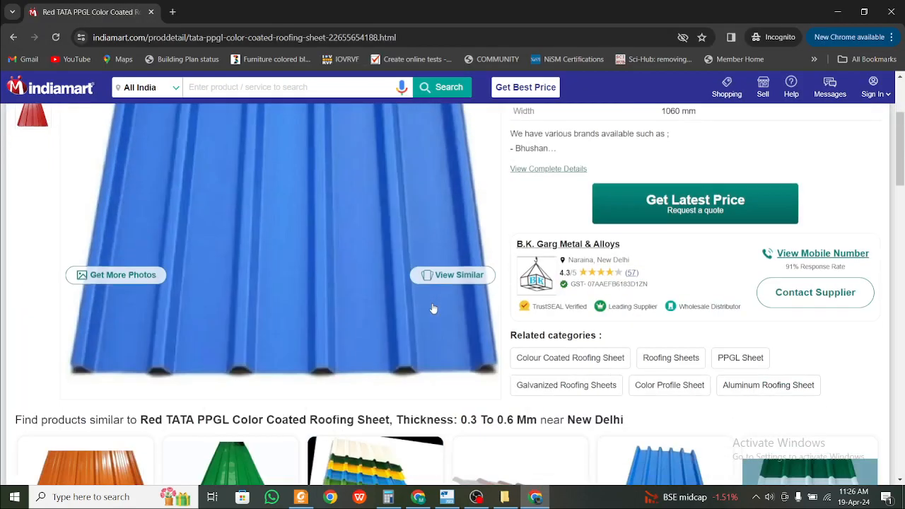
Step: Examine the product title and specifications of the red TATA PPGL color coated roofing sheet listing
{"action": "scroll", "coordinate": [432, 309], "scroll_direction": "up", "scroll_amount": 3}
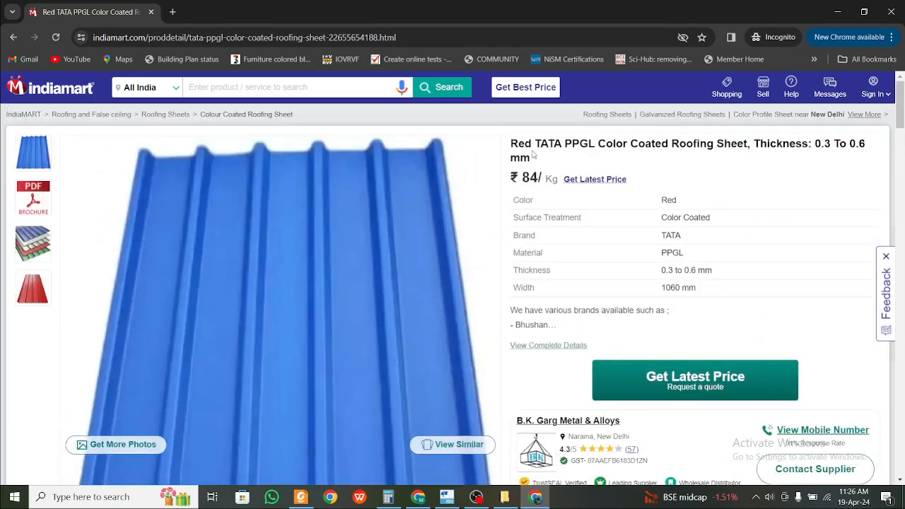
{"action": "left_click_drag", "start_coordinate": [555, 143], "coordinate": [622, 145]}
{"action": "left_click_drag", "start_coordinate": [535, 144], "coordinate": [556, 149]}
{"action": "left_click", "coordinate": [584, 145]}
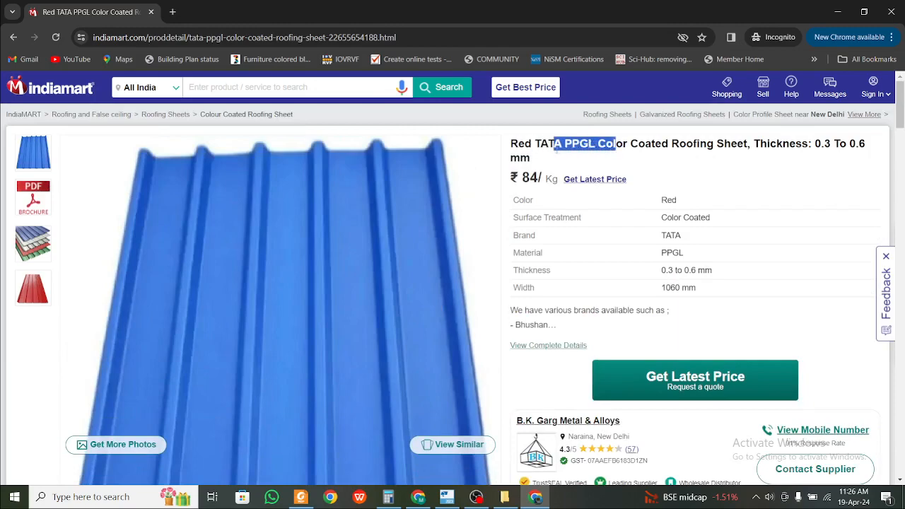
{"action": "left_click", "coordinate": [555, 145]}
Step: Compare the roofing sheet's profile and supplier details with the similar products listed near New Delhi
{"action": "scroll", "coordinate": [373, 259], "scroll_direction": "down", "scroll_amount": 9}
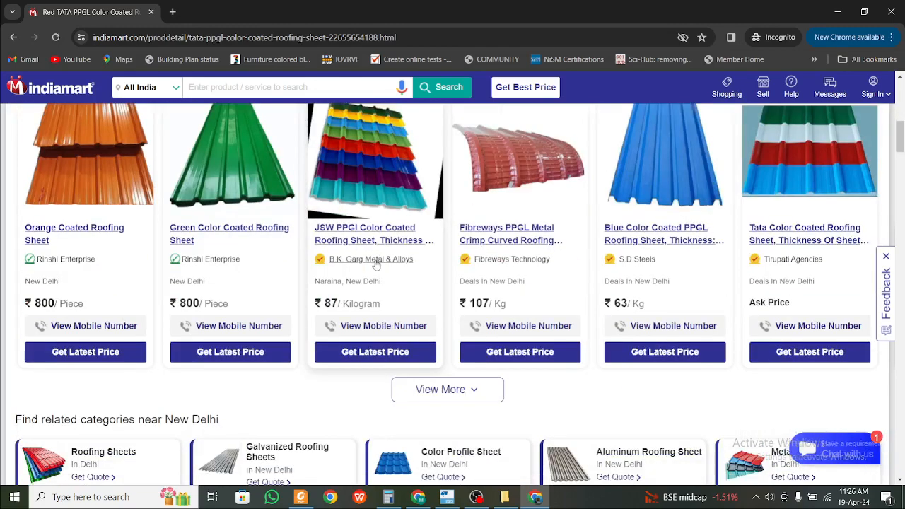
{"action": "scroll", "coordinate": [377, 265], "scroll_direction": "up", "scroll_amount": 5}
{"action": "scroll", "coordinate": [377, 265], "scroll_direction": "down", "scroll_amount": 3}
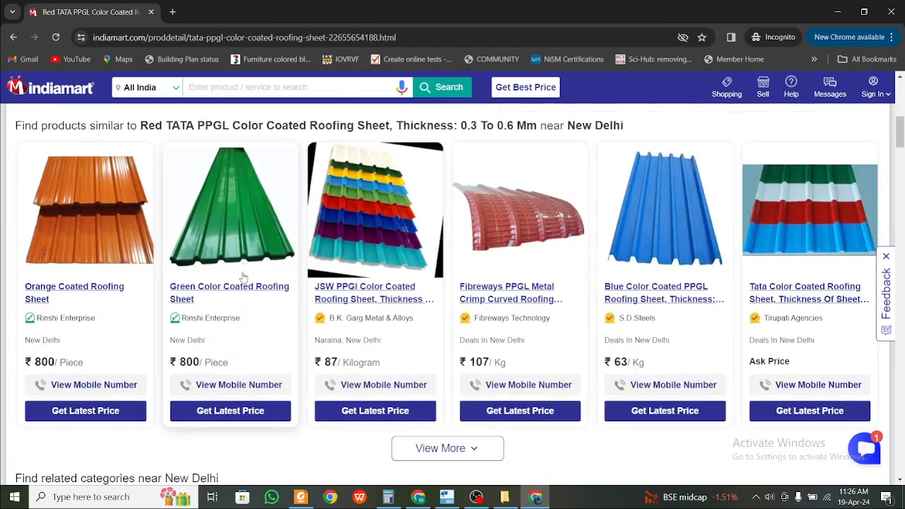
{"action": "scroll", "coordinate": [244, 273], "scroll_direction": "up", "scroll_amount": 5}
{"action": "scroll", "coordinate": [253, 277], "scroll_direction": "up", "scroll_amount": 1}
{"action": "scroll", "coordinate": [253, 276], "scroll_direction": "down", "scroll_amount": 6}
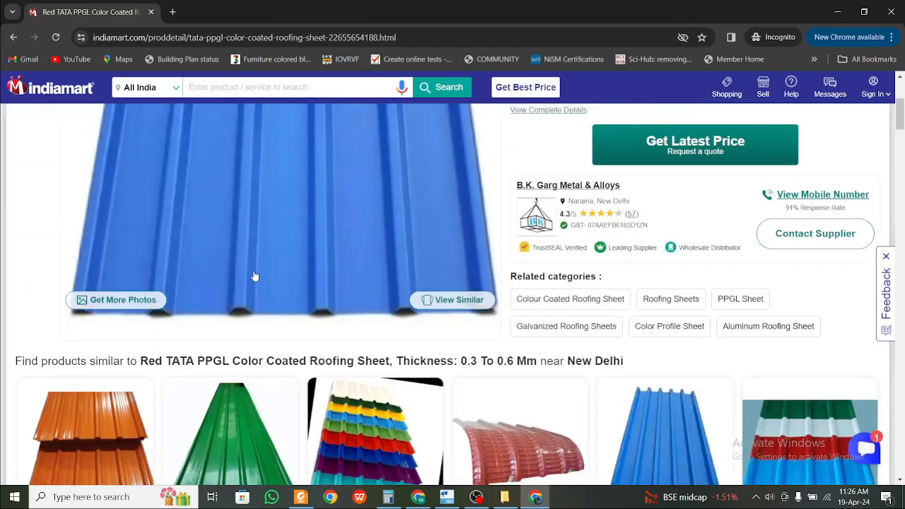
{"action": "scroll", "coordinate": [256, 274], "scroll_direction": "up", "scroll_amount": 5}
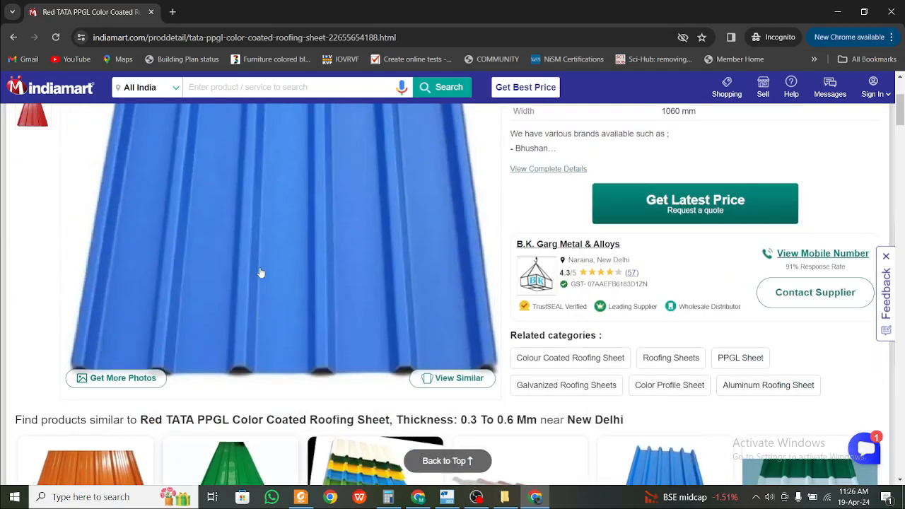
{"action": "scroll", "coordinate": [259, 272], "scroll_direction": "down", "scroll_amount": 2}
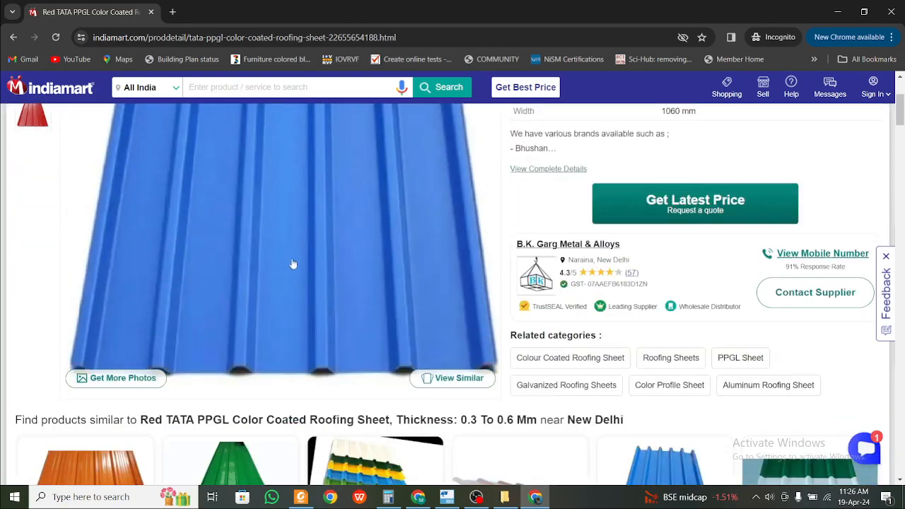
{"action": "scroll", "coordinate": [304, 297], "scroll_direction": "up", "scroll_amount": 3}
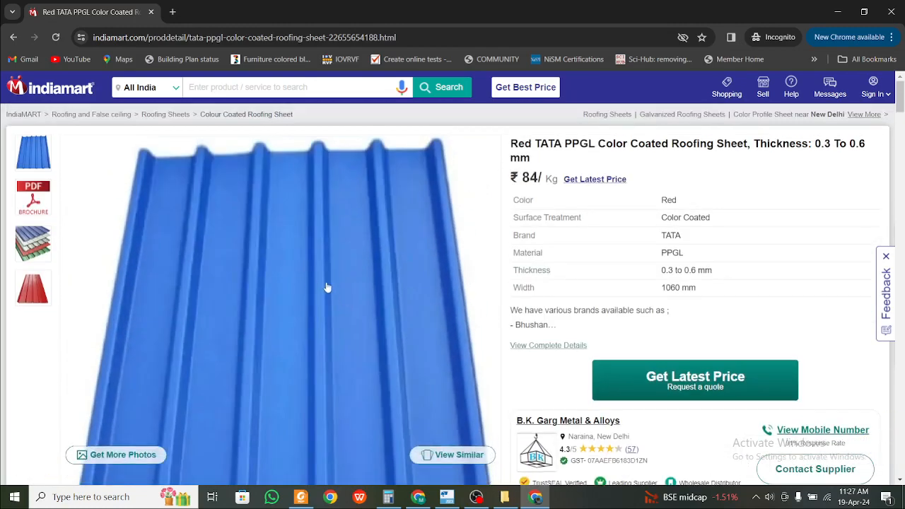
{"action": "scroll", "coordinate": [328, 287], "scroll_direction": "down", "scroll_amount": 5}
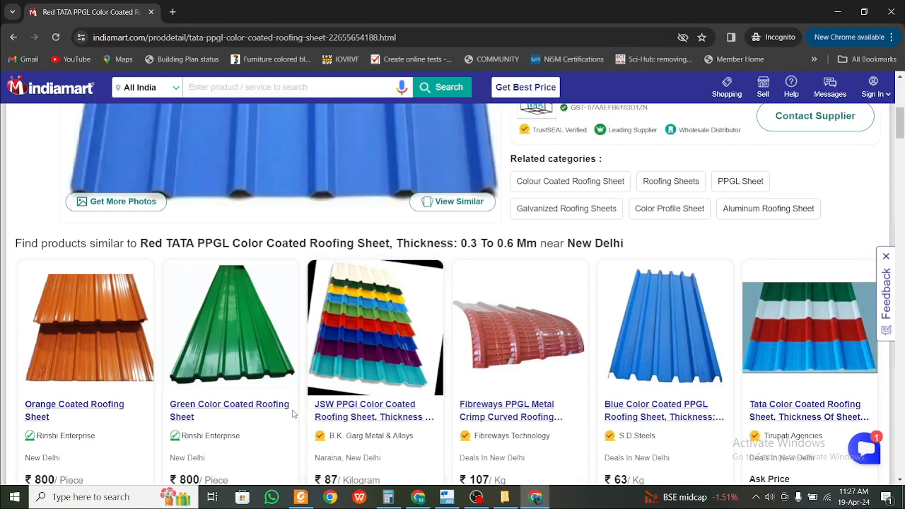
{"action": "scroll", "coordinate": [309, 407], "scroll_direction": "up", "scroll_amount": 5}
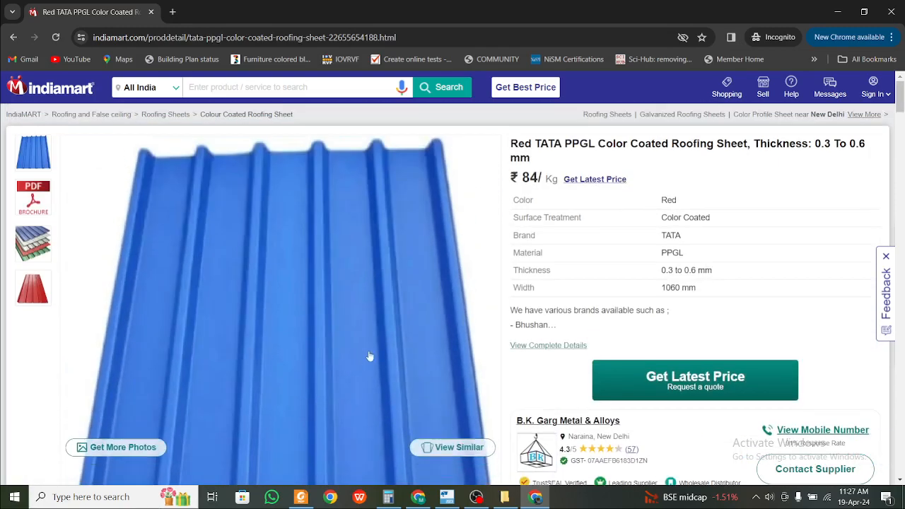
Step: Switch to is.875.1.1987.pdf in Foxit Reader and follow the galvanized iron sheeting reference to item 39, Metal Sheeting, Protected
{"action": "left_click", "coordinate": [441, 501]}
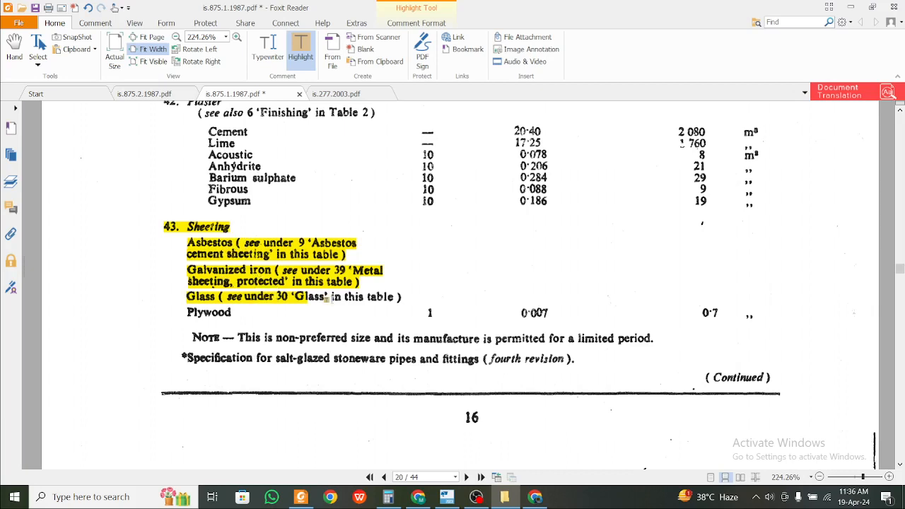
{"action": "scroll", "coordinate": [325, 299], "scroll_direction": "up", "scroll_amount": 1}
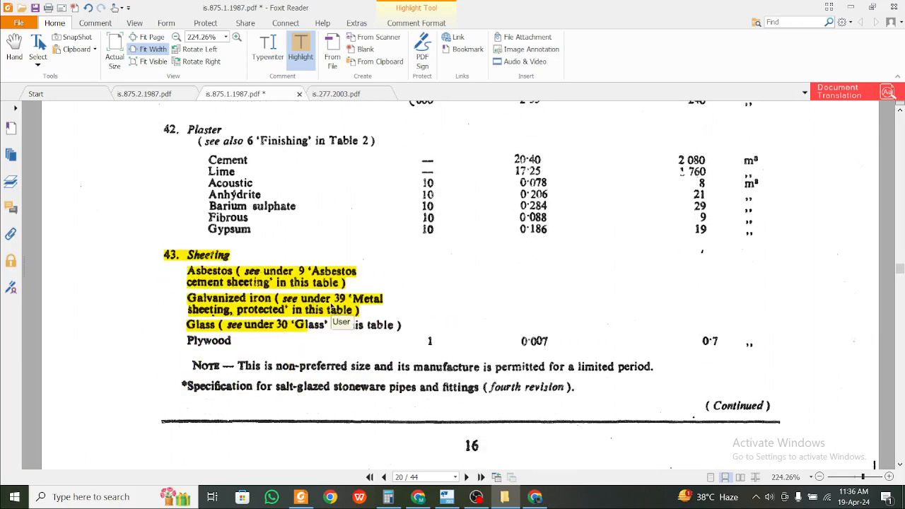
{"action": "left_click", "coordinate": [330, 309]}
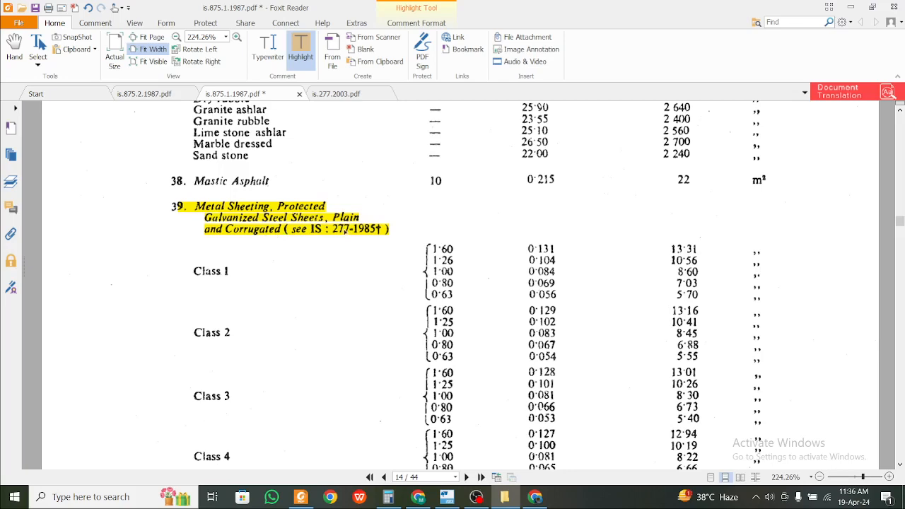
Step: Examine the thickness and unit weight columns of Table 1 for Class 1 to Class 4 galvanized steel sheets
{"action": "scroll", "coordinate": [343, 236], "scroll_direction": "up", "scroll_amount": 10}
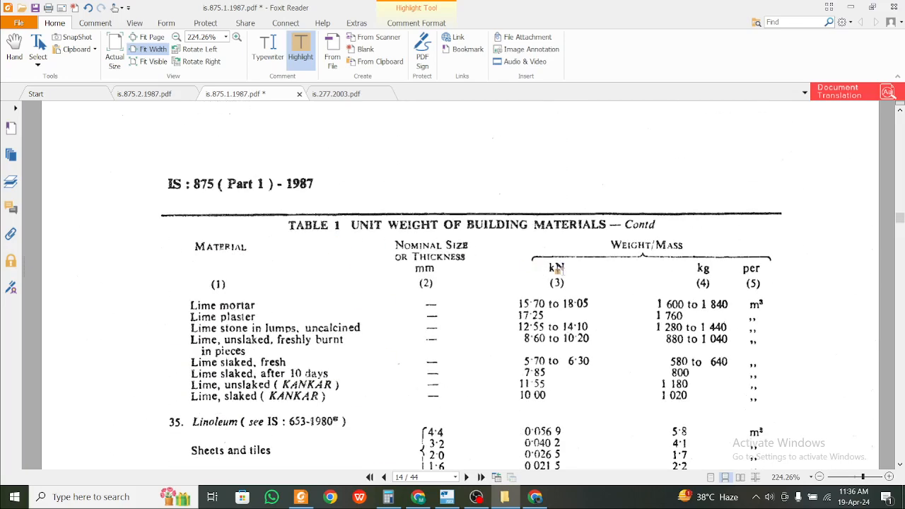
{"action": "scroll", "coordinate": [566, 275], "scroll_direction": "down", "scroll_amount": 10}
{"action": "scroll", "coordinate": [570, 205], "scroll_direction": "down", "scroll_amount": 5}
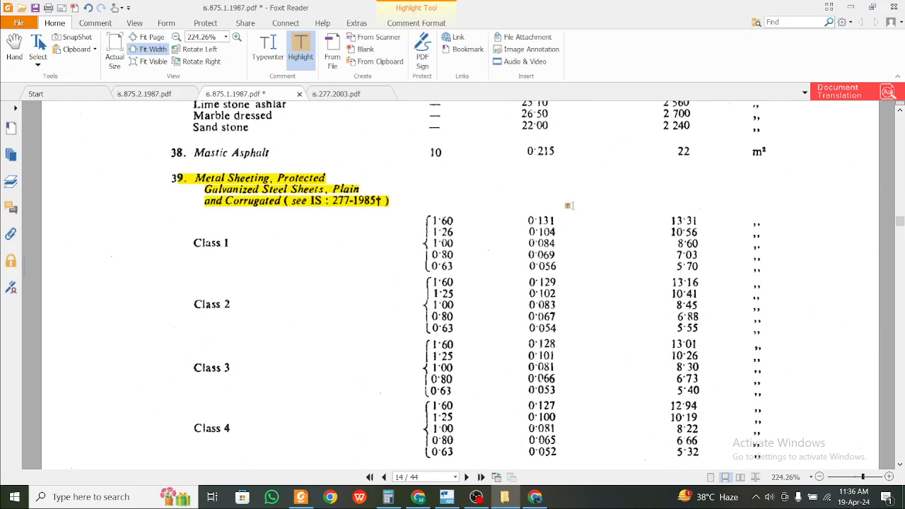
{"action": "scroll", "coordinate": [566, 206], "scroll_direction": "up", "scroll_amount": 2}
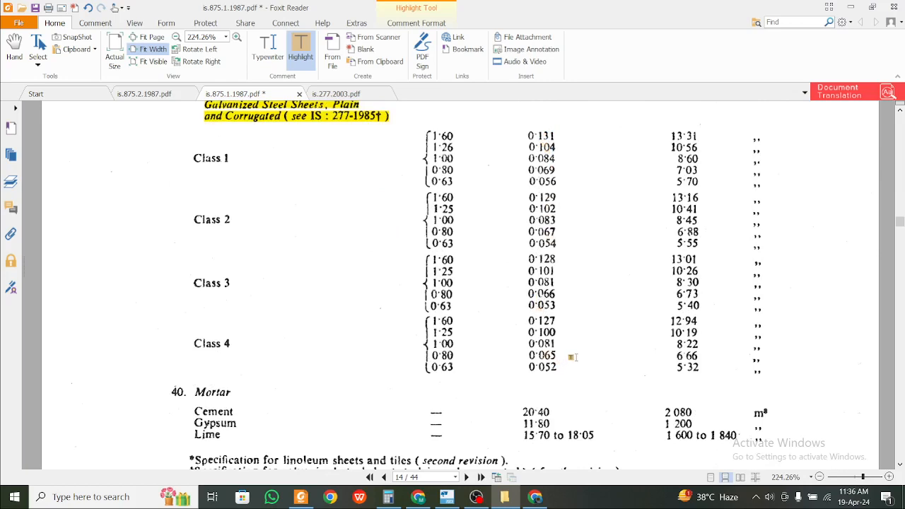
{"action": "scroll", "coordinate": [503, 183], "scroll_direction": "up", "scroll_amount": 5}
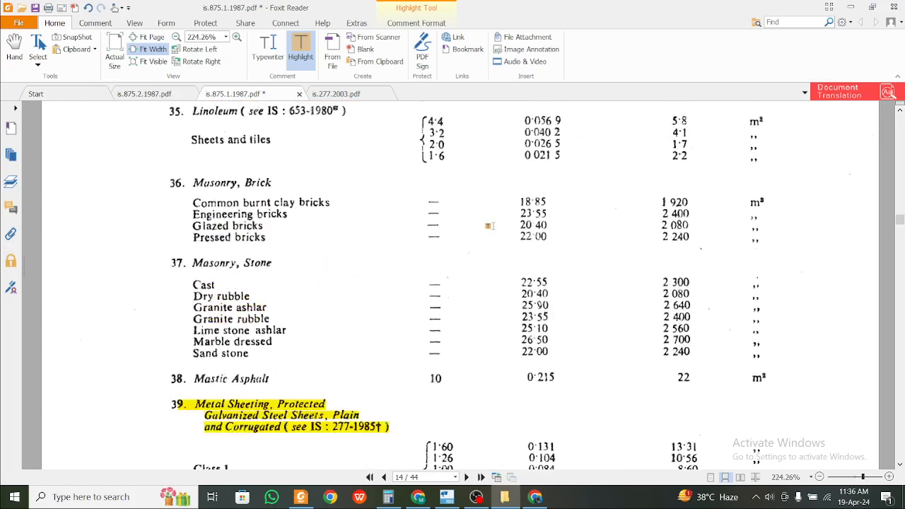
{"action": "scroll", "coordinate": [489, 225], "scroll_direction": "up", "scroll_amount": 4}
{"action": "scroll", "coordinate": [442, 214], "scroll_direction": "down", "scroll_amount": 10}
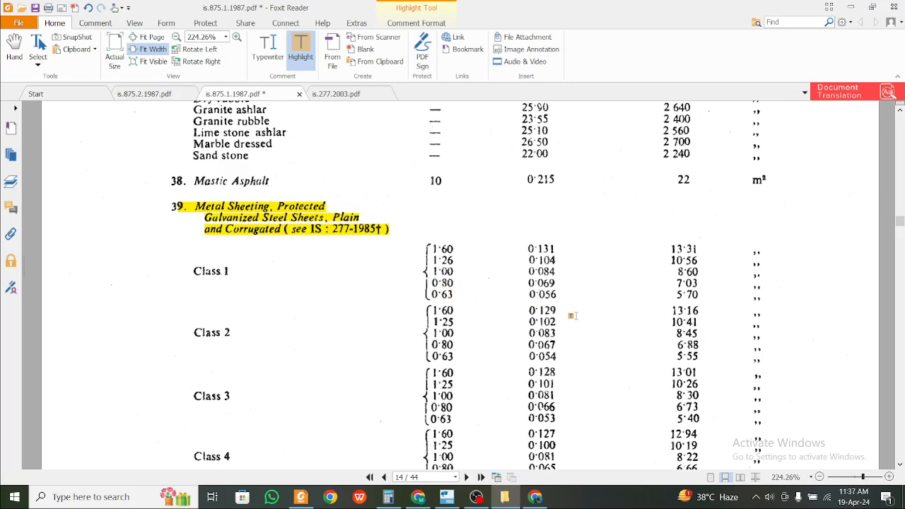
{"action": "scroll", "coordinate": [571, 316], "scroll_direction": "down", "scroll_amount": 3}
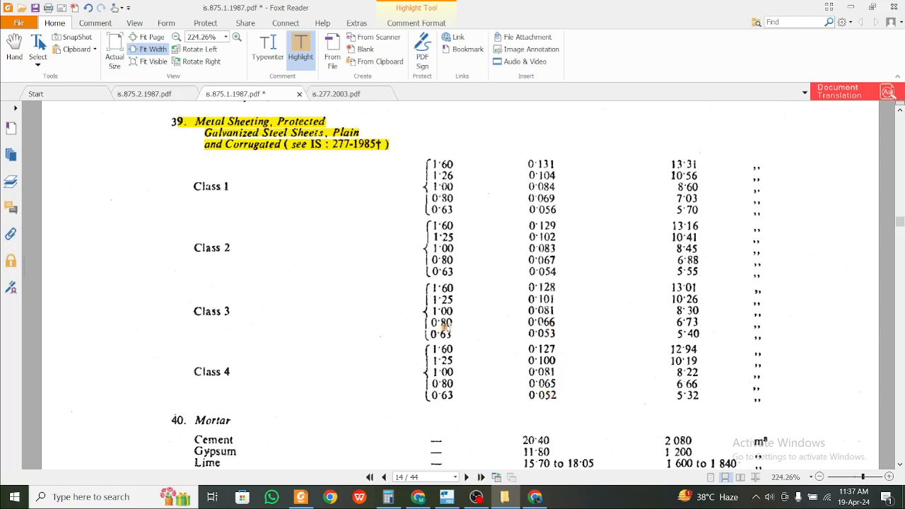
{"action": "scroll", "coordinate": [447, 328], "scroll_direction": "up", "scroll_amount": 1}
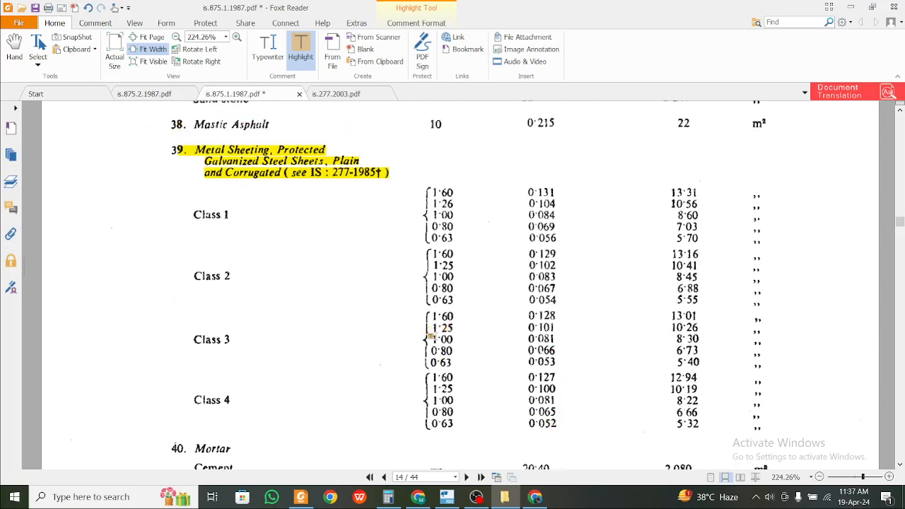
Step: Open is.277.2003.pdf and check the table of corrugation depth and pitch by grade
{"action": "left_click", "coordinate": [349, 99]}
{"action": "left_click", "coordinate": [252, 99]}
{"action": "left_click", "coordinate": [339, 94]}
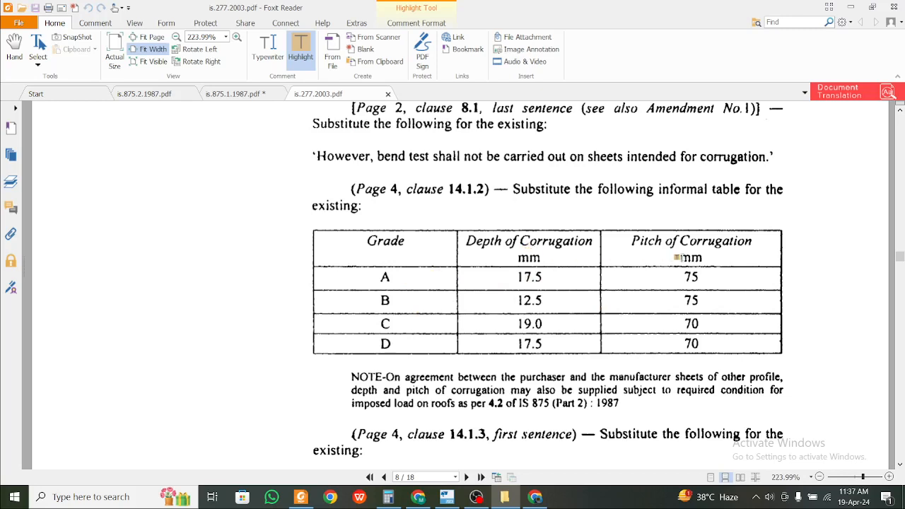
Step: Return to is.875.1.1987.pdf and check the units in the Table 1 header against the galvanized sheet weights of item 39
{"action": "left_click", "coordinate": [244, 95]}
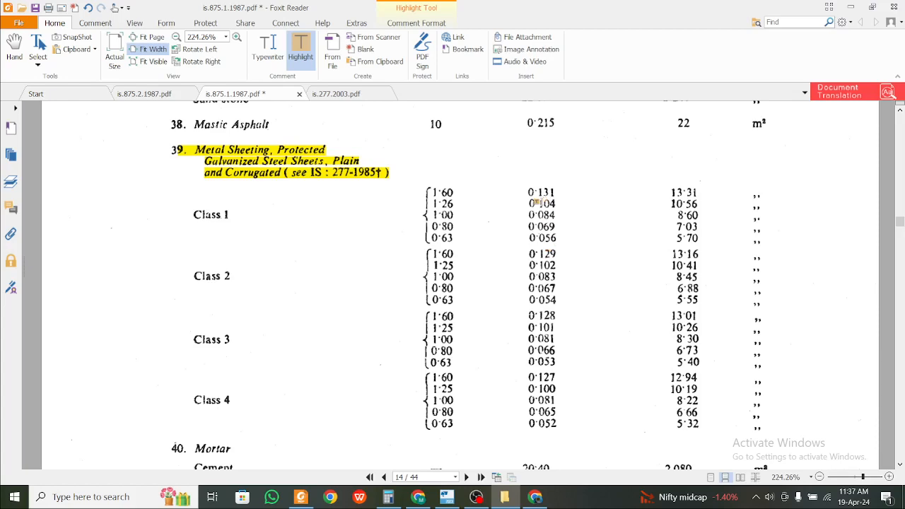
{"action": "scroll", "coordinate": [536, 202], "scroll_direction": "up", "scroll_amount": 8}
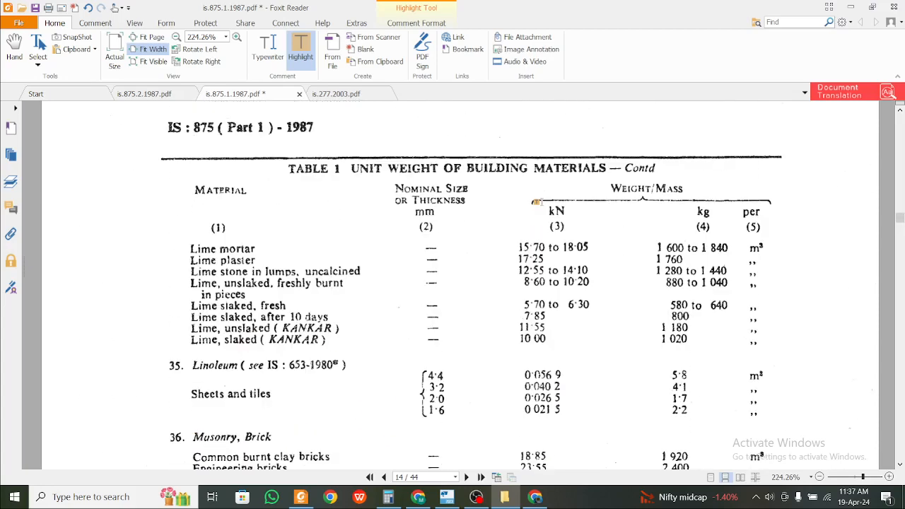
{"action": "scroll", "coordinate": [536, 202], "scroll_direction": "down", "scroll_amount": 8}
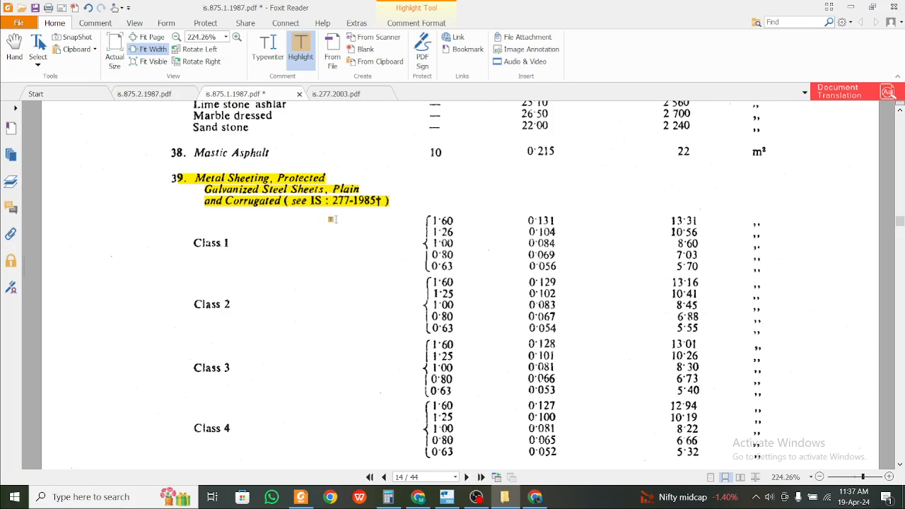
{"action": "scroll", "coordinate": [539, 252], "scroll_direction": "down", "scroll_amount": 3}
{"action": "scroll", "coordinate": [472, 270], "scroll_direction": "up", "scroll_amount": 1}
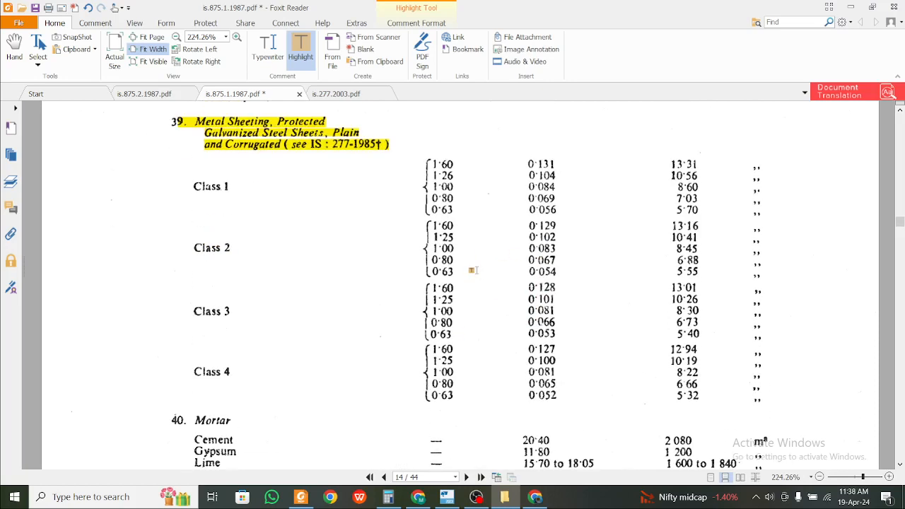
Step: Switch to Tekla Structural Designer and set the displayed loadcase to 2 Dead
{"action": "left_click", "coordinate": [441, 498]}
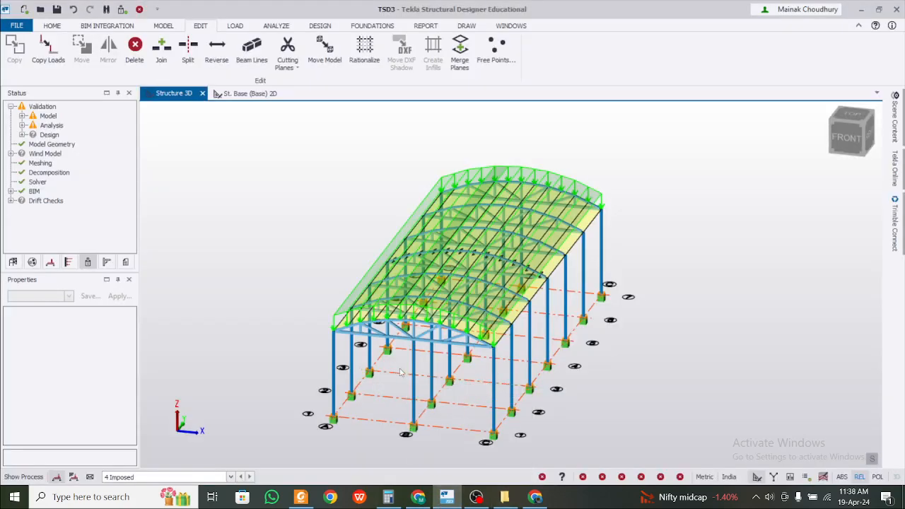
{"action": "left_click", "coordinate": [230, 476]}
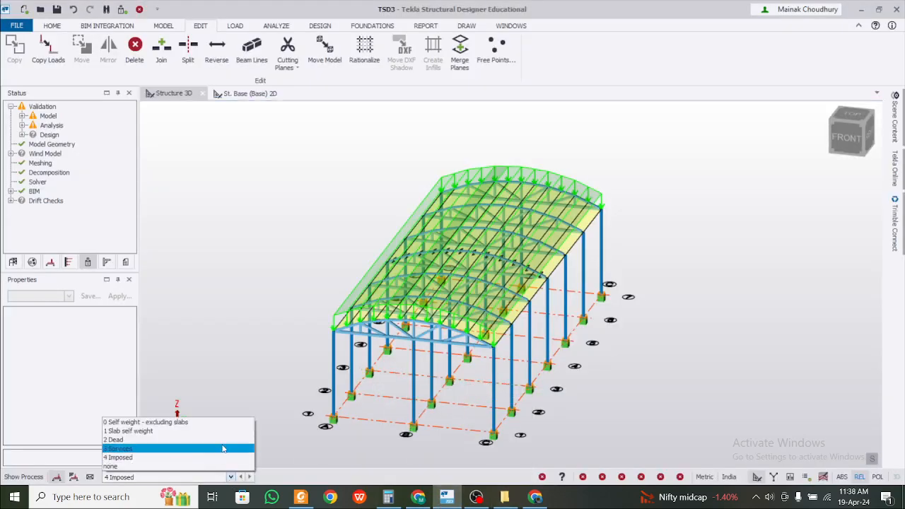
{"action": "left_click", "coordinate": [227, 447]}
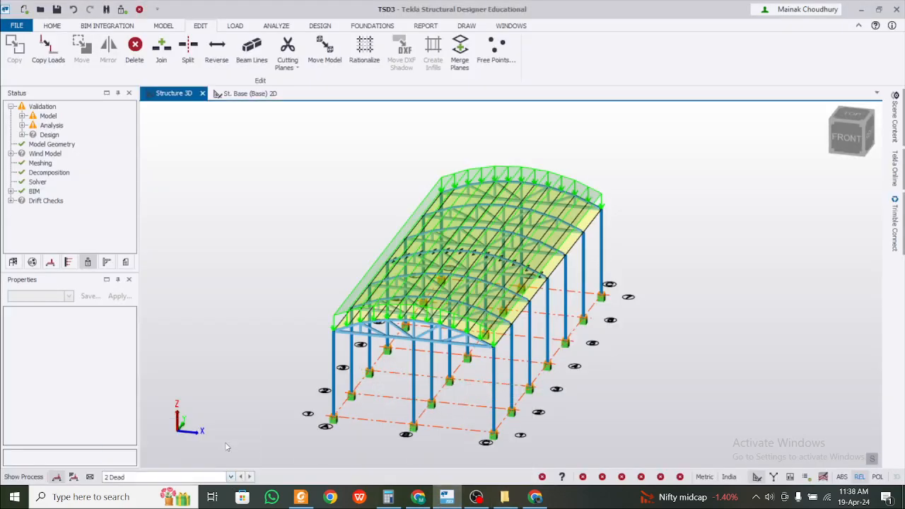
Step: Inspect the properties of the dead area load on the roof panel at the eave, and clear the selection
{"action": "left_click", "coordinate": [475, 286]}
{"action": "left_click", "coordinate": [429, 304]}
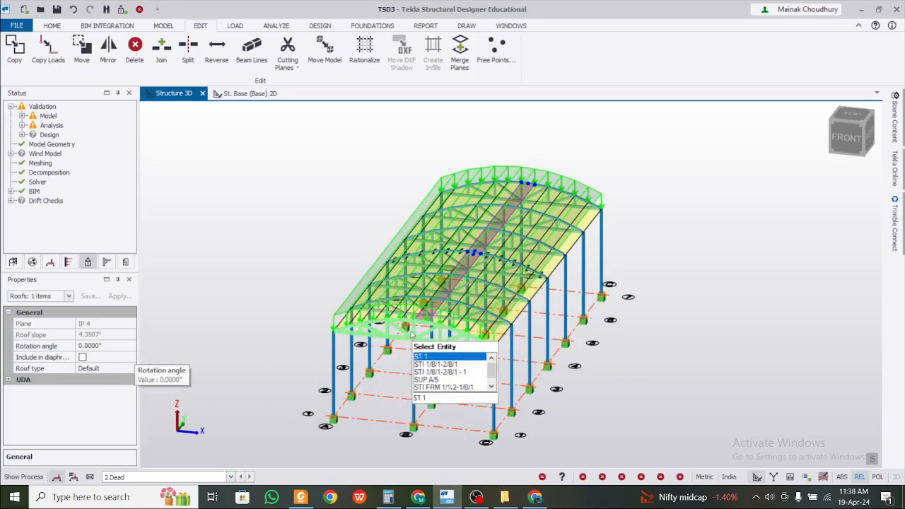
{"action": "key", "text": "Escape"}
{"action": "scroll", "coordinate": [355, 322], "scroll_direction": "up", "scroll_amount": 2}
{"action": "scroll", "coordinate": [339, 318], "scroll_direction": "up", "scroll_amount": 2}
{"action": "left_click", "coordinate": [323, 302]}
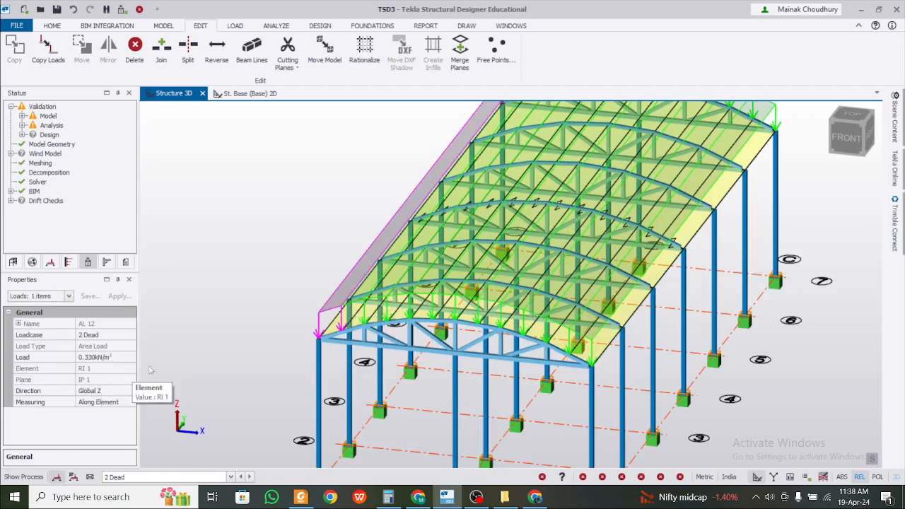
{"action": "key", "text": "Escape"}
{"action": "scroll", "coordinate": [327, 382], "scroll_direction": "down", "scroll_amount": 1}
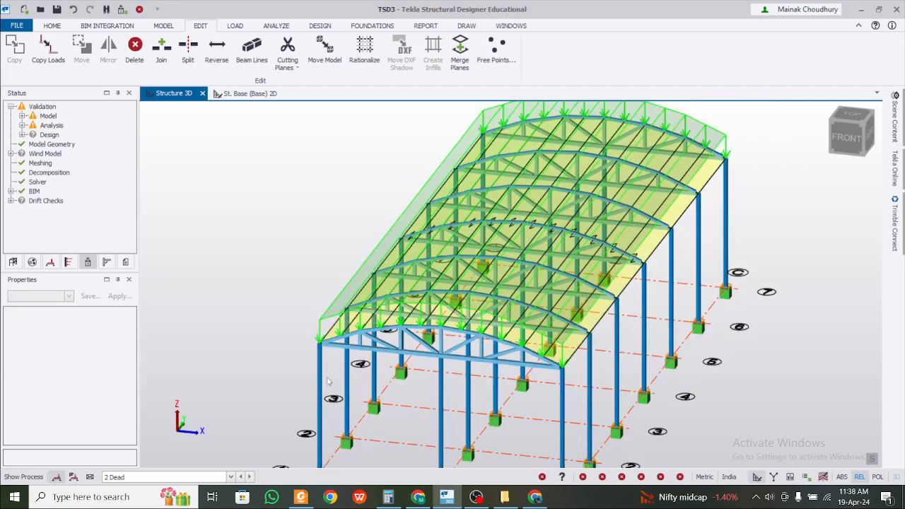
Step: Switch to Foxit Reader and recheck the item 39 metal sheeting unit weights in IS 875 Part 1
{"action": "left_click", "coordinate": [300, 497]}
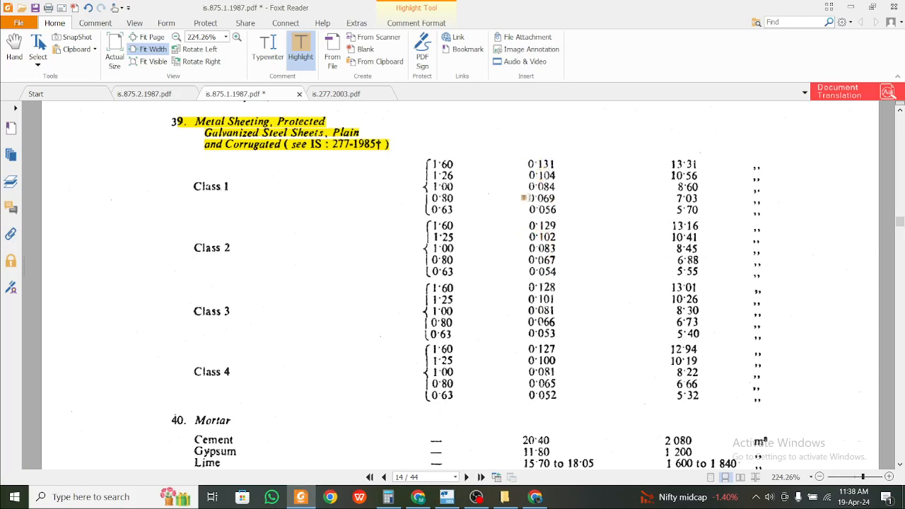
{"action": "scroll", "coordinate": [537, 247], "scroll_direction": "up", "scroll_amount": 3}
{"action": "scroll", "coordinate": [532, 240], "scroll_direction": "down", "scroll_amount": 2}
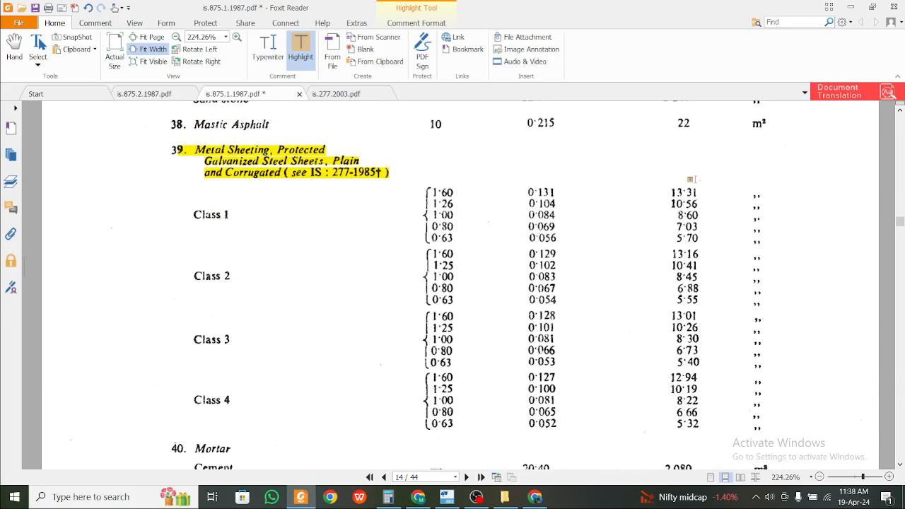
Step: Return to Tekla Structural Designer and view the roof's dead loads in 3D from the opposite side
{"action": "left_click", "coordinate": [851, 7]}
{"action": "scroll", "coordinate": [364, 296], "scroll_direction": "down", "scroll_amount": 3}
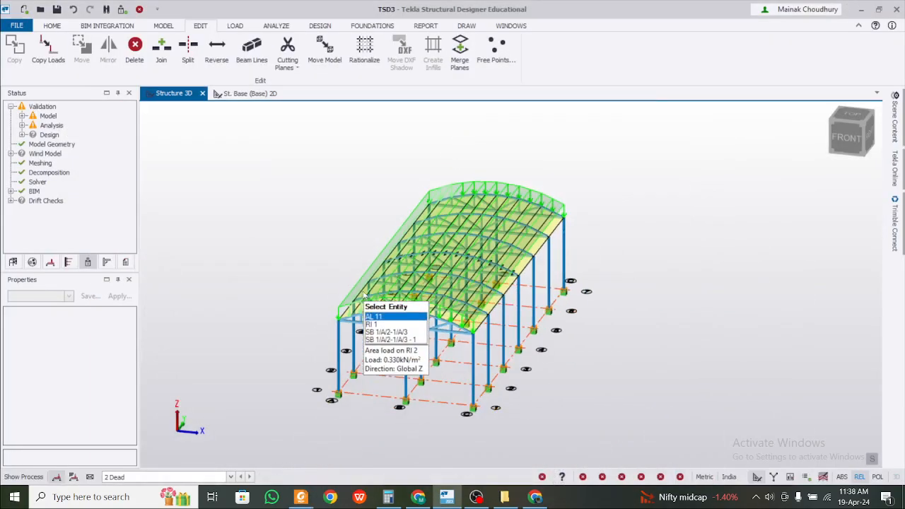
{"action": "right_click_drag", "start_coordinate": [622, 373], "coordinate": [748, 363]}
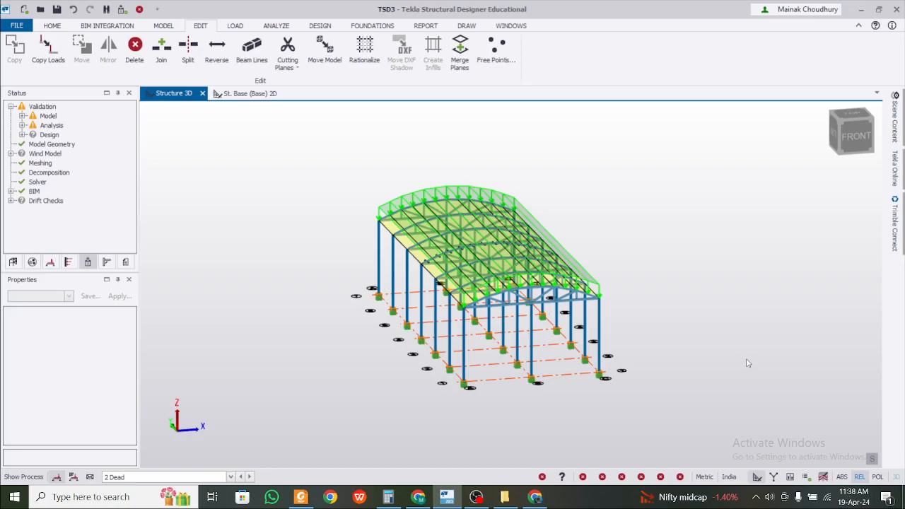
Step: Examine the shed frame and its roof dead loads in 3D from several sides
{"action": "right_click_drag", "start_coordinate": [660, 345], "coordinate": [456, 342]}
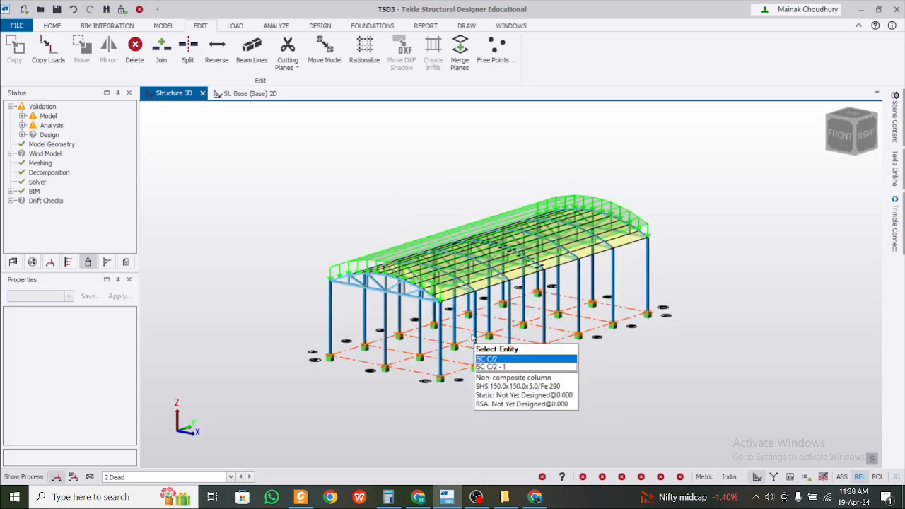
{"action": "right_click_drag", "start_coordinate": [327, 381], "coordinate": [396, 394]}
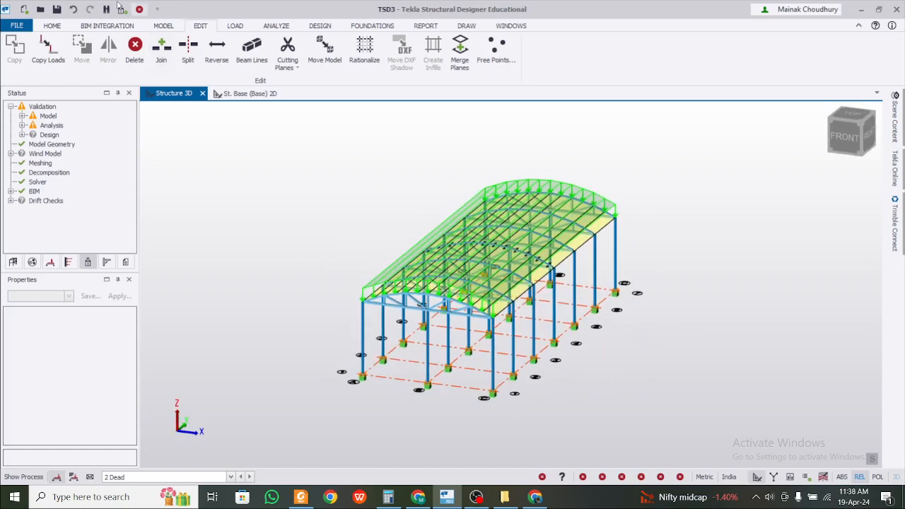
{"action": "right_click_drag", "start_coordinate": [610, 334], "coordinate": [596, 355]}
{"action": "scroll", "coordinate": [601, 361], "scroll_direction": "up", "scroll_amount": 3}
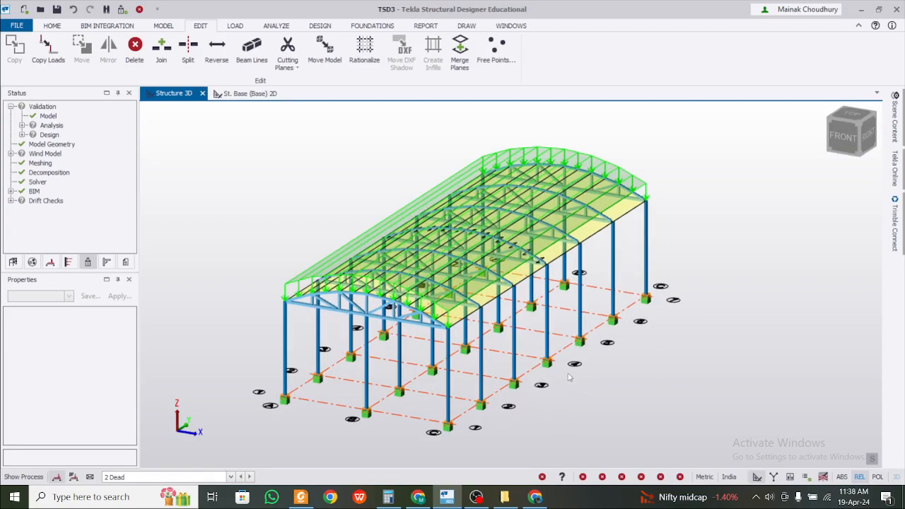
{"action": "middle_click_drag", "start_coordinate": [570, 377], "coordinate": [623, 374]}
{"action": "scroll", "coordinate": [589, 379], "scroll_direction": "up", "scroll_amount": 3}
{"action": "scroll", "coordinate": [589, 378], "scroll_direction": "down", "scroll_amount": 3}
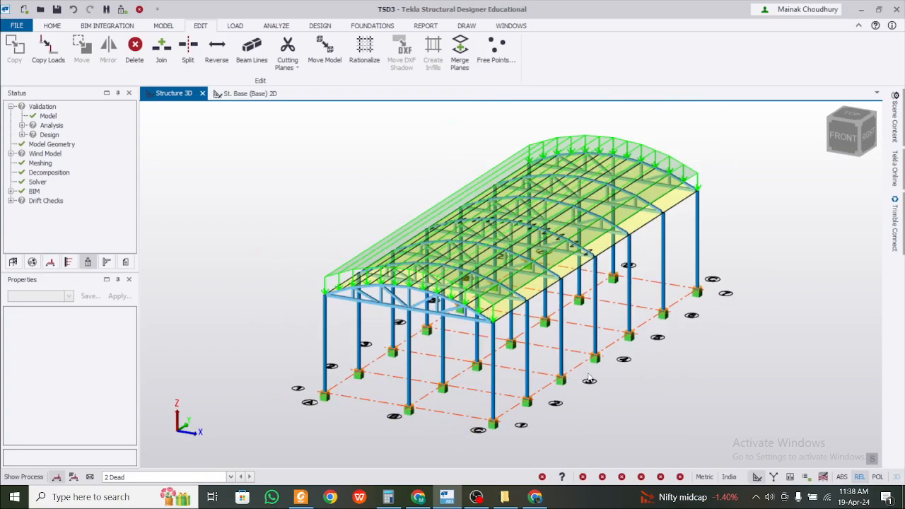
{"action": "right_click_drag", "start_coordinate": [297, 314], "coordinate": [495, 330]}
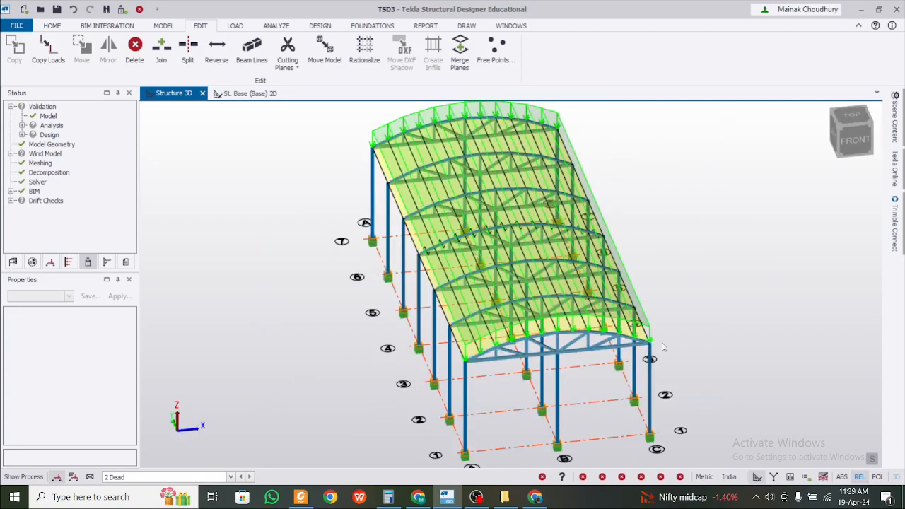
{"action": "right_click_drag", "start_coordinate": [729, 331], "coordinate": [575, 312]}
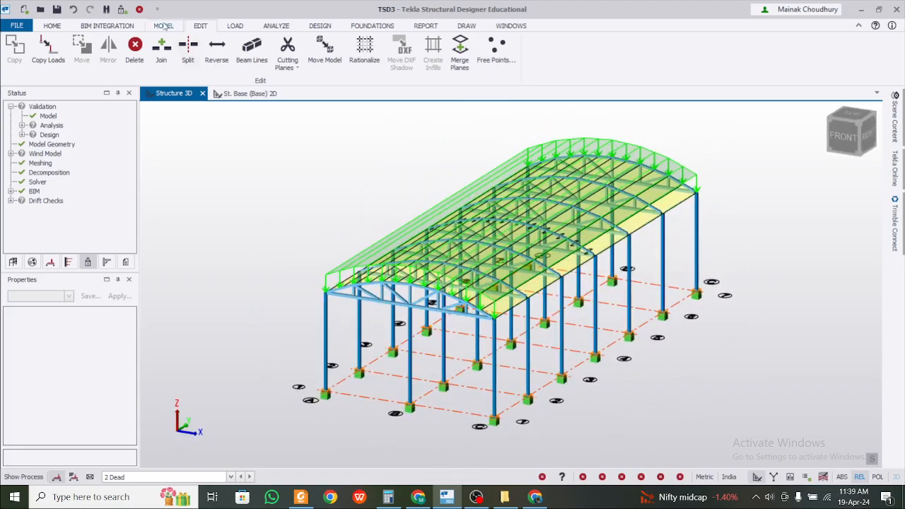
Step: Create a wall panel along the grid C side, from the column base at grid 1 to the eave at grid 7
{"action": "left_click", "coordinate": [164, 25]}
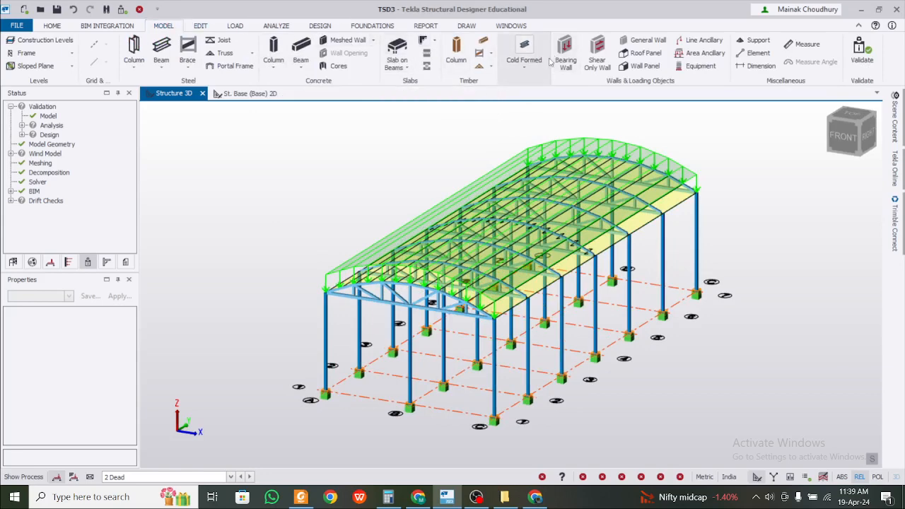
{"action": "left_click", "coordinate": [637, 63]}
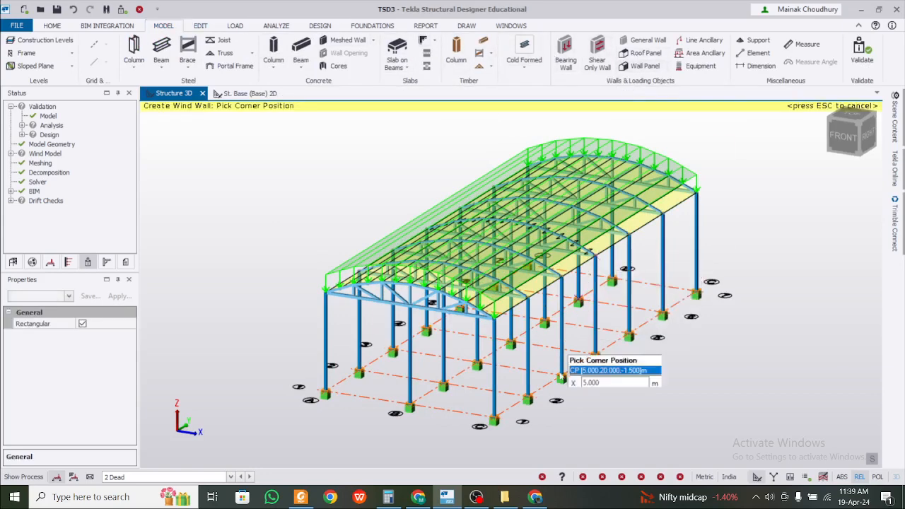
{"action": "left_click", "coordinate": [494, 418]}
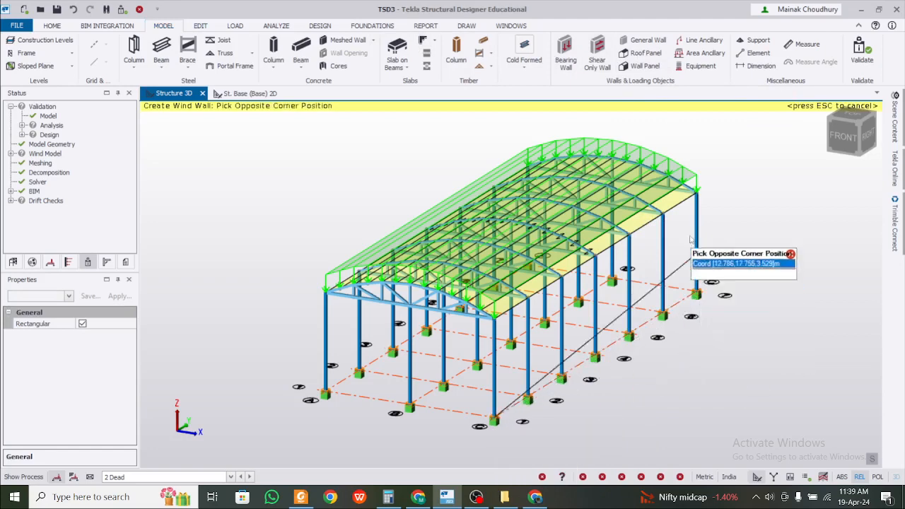
{"action": "left_click", "coordinate": [697, 195]}
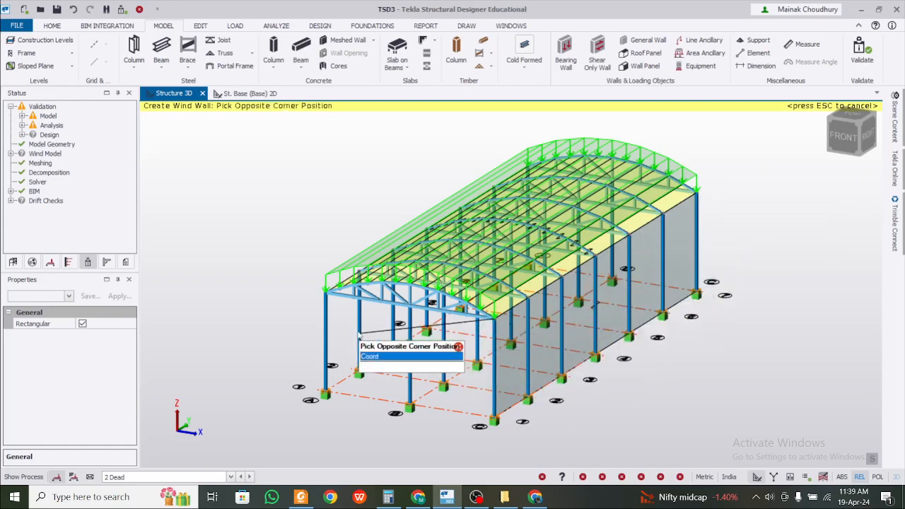
{"action": "left_click", "coordinate": [312, 311]}
{"action": "key", "text": "Escape"}
{"action": "left_click", "coordinate": [658, 267]}
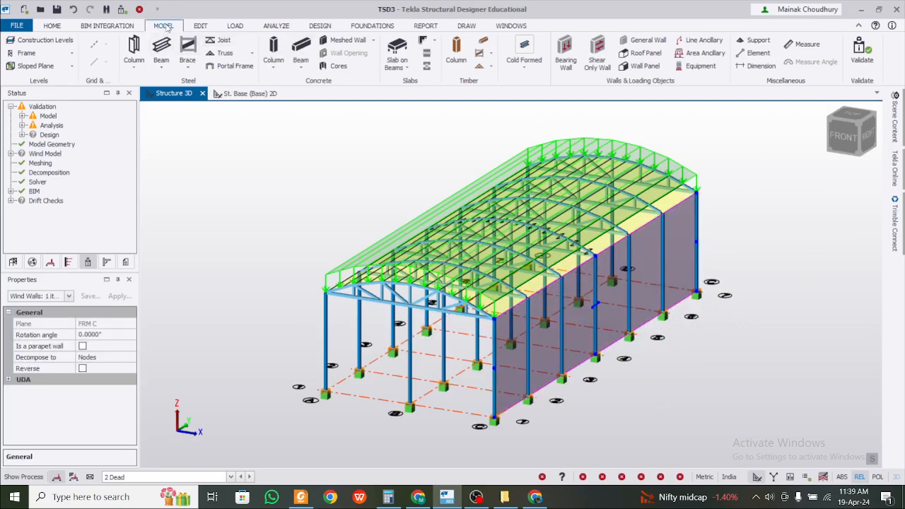
Step: Try a wall panel across the grid 1 end, from the grid A eave to the grid C base, and undo the wall panels
{"action": "left_click", "coordinate": [639, 67]}
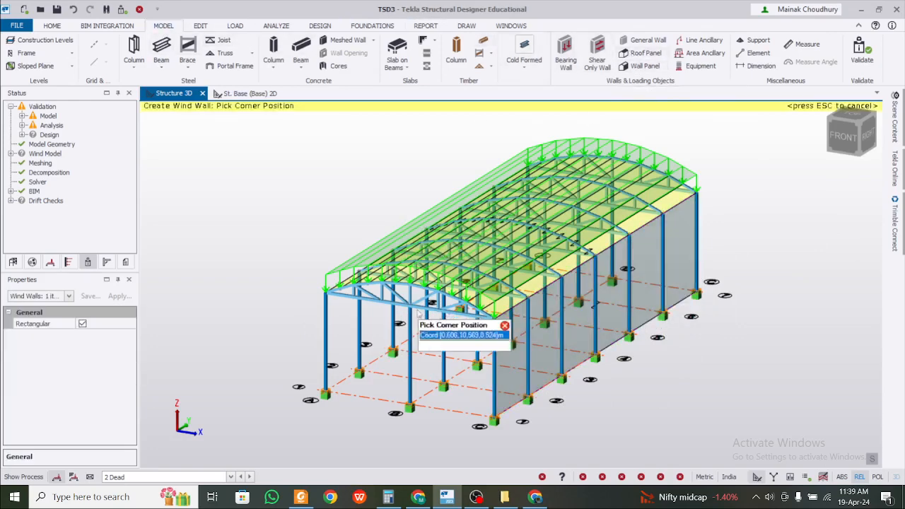
{"action": "left_click", "coordinate": [322, 294]}
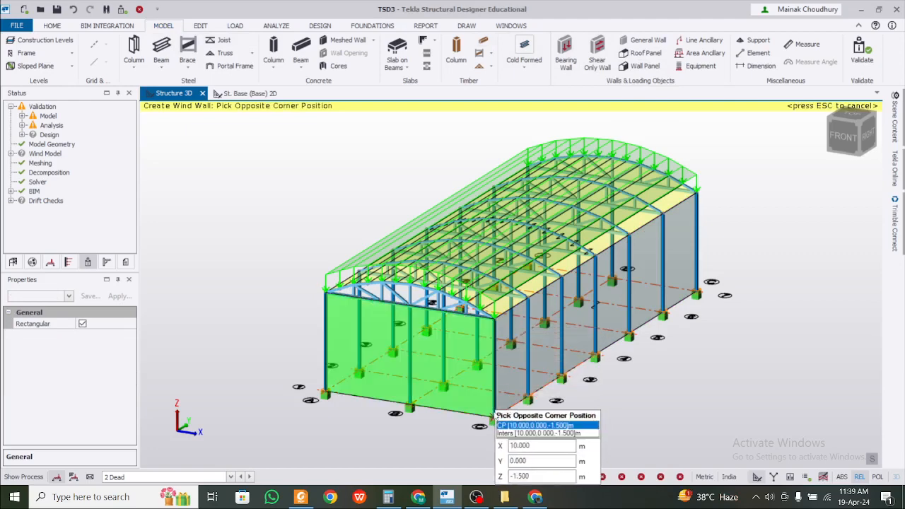
{"action": "left_click", "coordinate": [493, 419]}
{"action": "key", "text": "ctrl+z"}
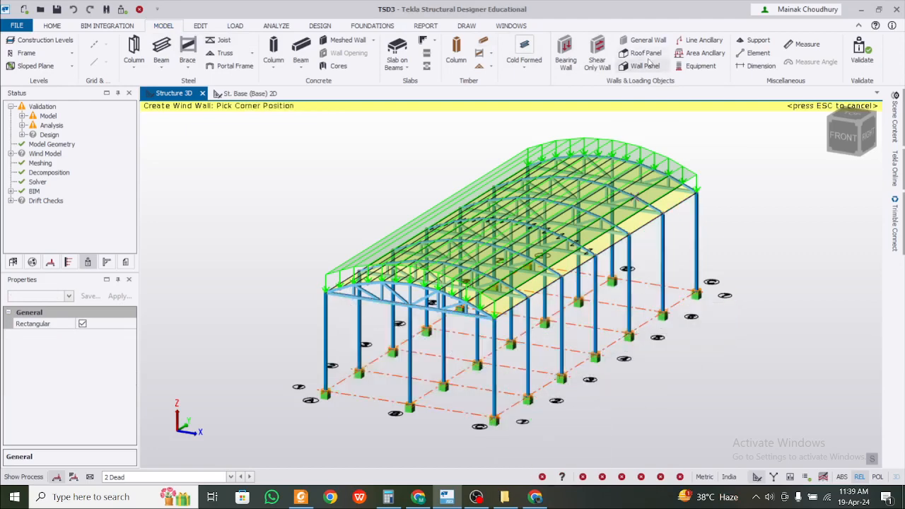
Step: Add rectangular wall panels along the grid C side and across the grid 1 end, each from an eave corner to the opposite base corner
{"action": "left_click", "coordinate": [644, 67]}
{"action": "left_click", "coordinate": [492, 326]}
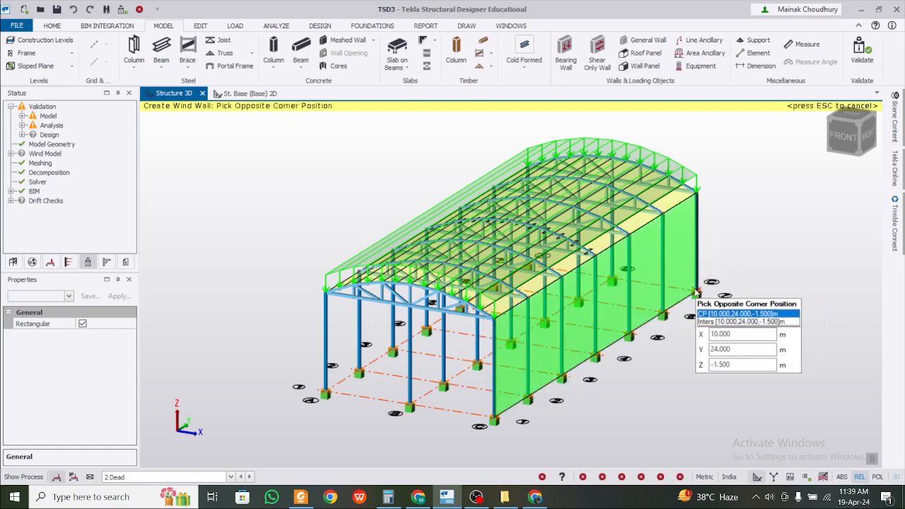
{"action": "left_click", "coordinate": [696, 293]}
{"action": "left_click", "coordinate": [325, 290]}
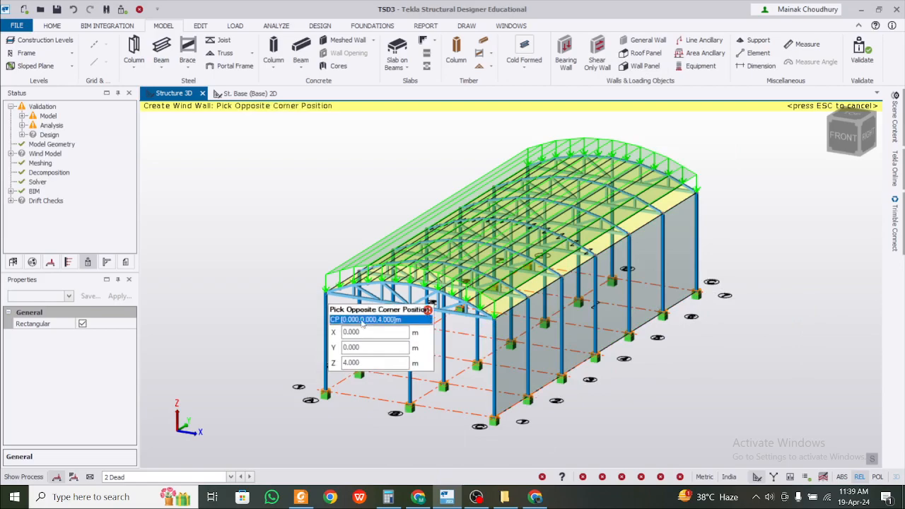
{"action": "left_click", "coordinate": [489, 419]}
Step: Add rectangular wall panels along the grid A side and across the grid 7 end, each from an eave corner to the opposite base corner
{"action": "right_click_drag", "start_coordinate": [348, 438], "coordinate": [548, 447]}
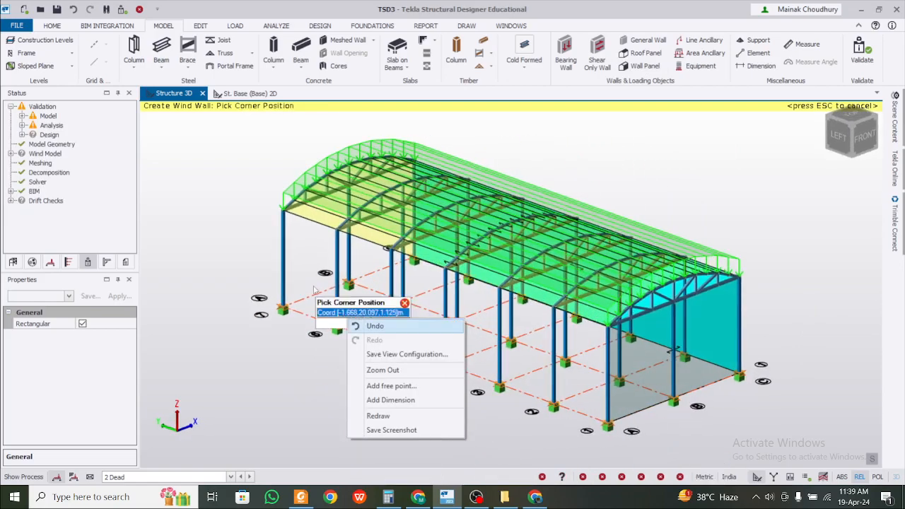
{"action": "left_click", "coordinate": [285, 227]}
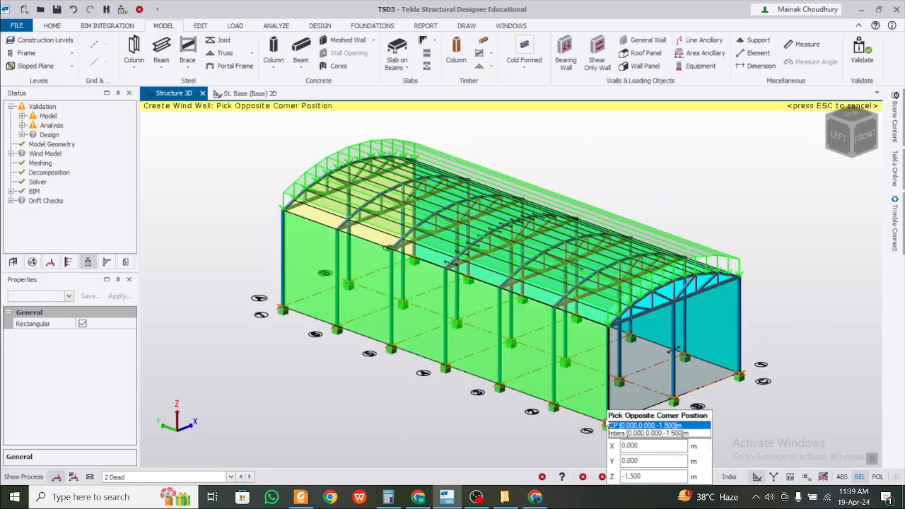
{"action": "left_click", "coordinate": [601, 359]}
{"action": "right_click_drag", "start_coordinate": [330, 405], "coordinate": [404, 290]}
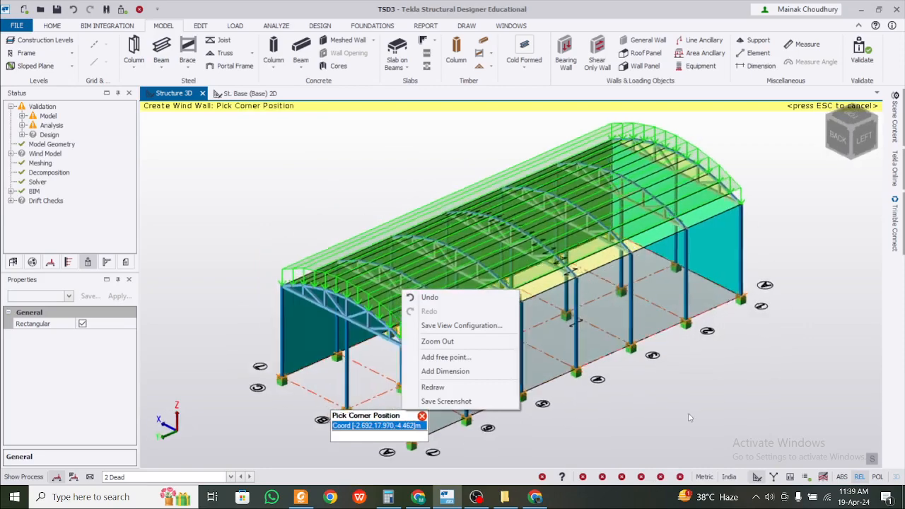
{"action": "left_click", "coordinate": [283, 286]}
{"action": "left_click", "coordinate": [382, 417]}
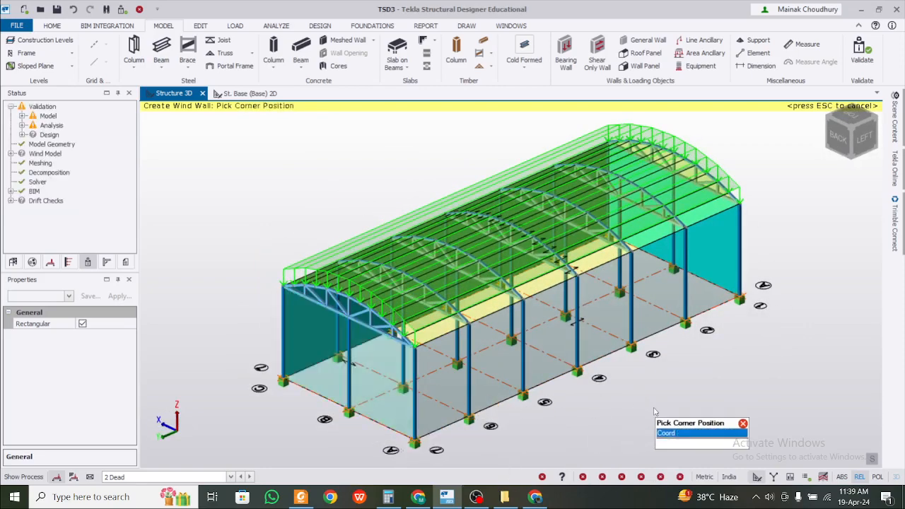
{"action": "right_click_drag", "start_coordinate": [656, 418], "coordinate": [276, 393]}
{"action": "key", "text": "Escape"}
Step: Check the properties of the wall panel at the grid 1 end and validate the model
{"action": "left_click", "coordinate": [482, 398]}
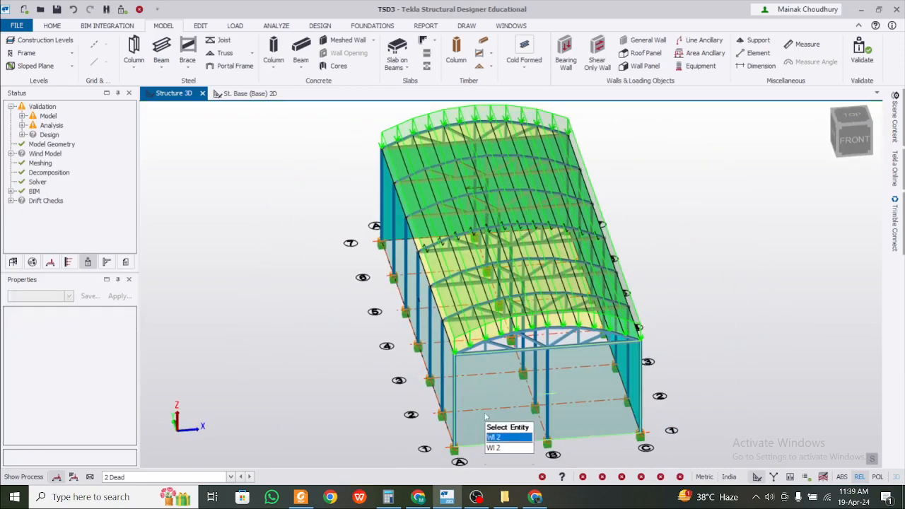
{"action": "right_click_drag", "start_coordinate": [336, 404], "coordinate": [401, 417]}
{"action": "scroll", "coordinate": [401, 417], "scroll_direction": "down", "scroll_amount": 1}
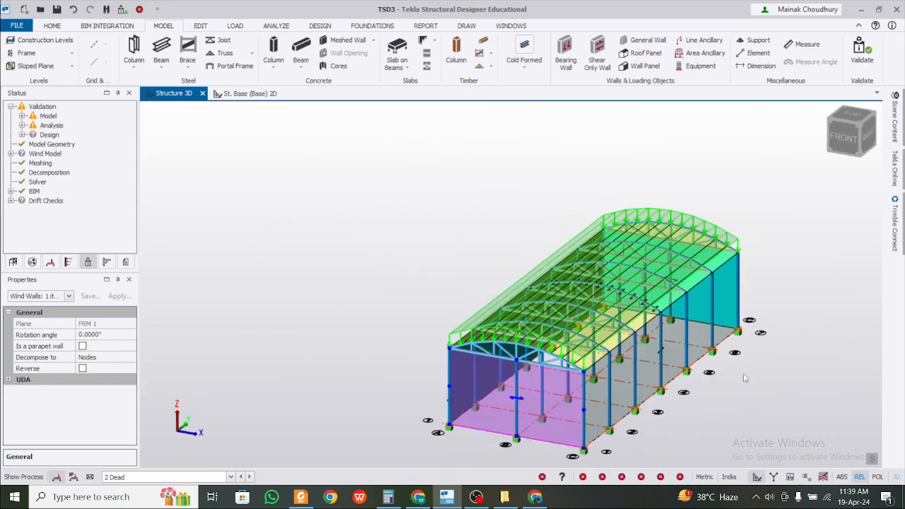
{"action": "middle_click_drag", "start_coordinate": [699, 365], "coordinate": [619, 366]}
{"action": "middle_click_drag", "start_coordinate": [554, 387], "coordinate": [525, 323]}
{"action": "left_click", "coordinate": [525, 323]}
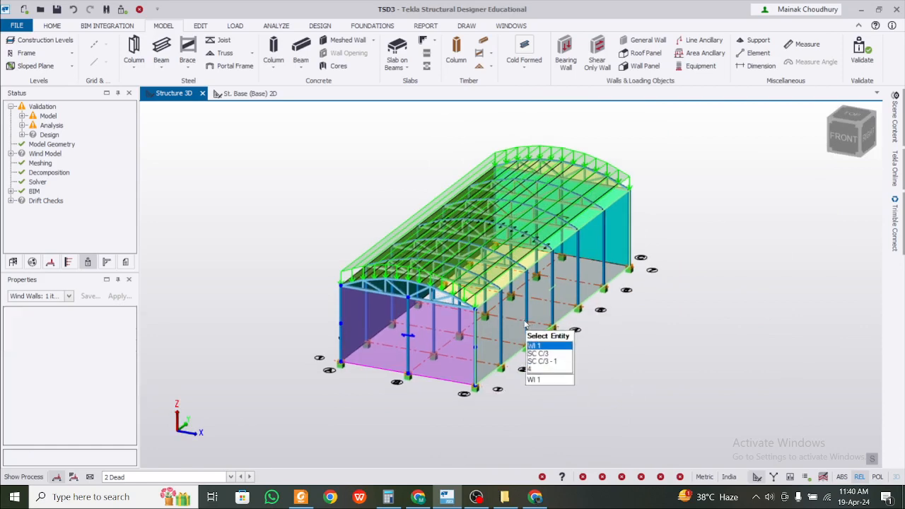
{"action": "left_click", "coordinate": [122, 10]}
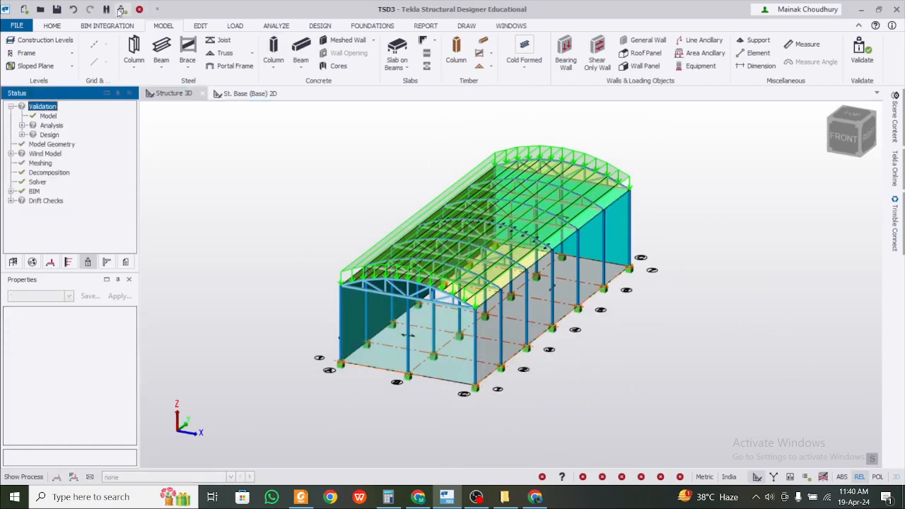
Step: Start the Seismic Wizard with Code Spectra as the analysis procedure and proceed to the base information
{"action": "left_click", "coordinate": [236, 26]}
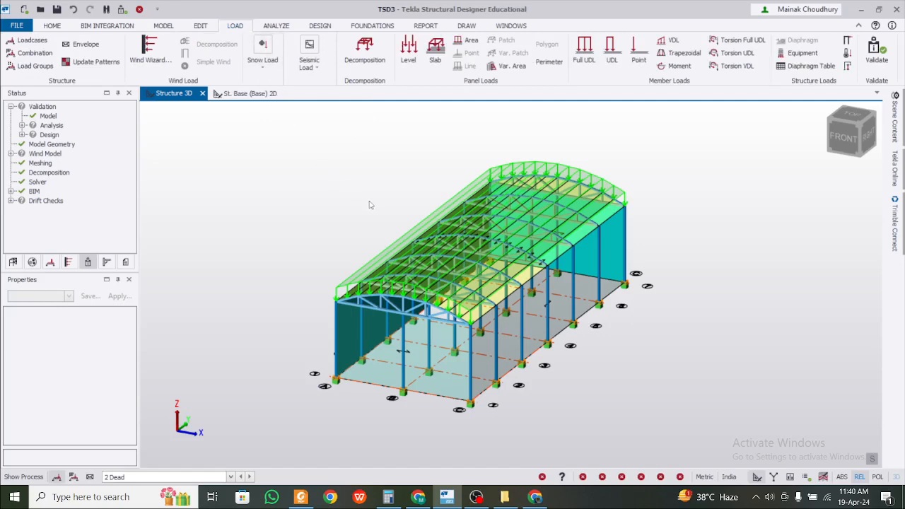
{"action": "scroll", "coordinate": [453, 226], "scroll_direction": "up", "scroll_amount": 2}
{"action": "mouse_move", "coordinate": [451, 223]}
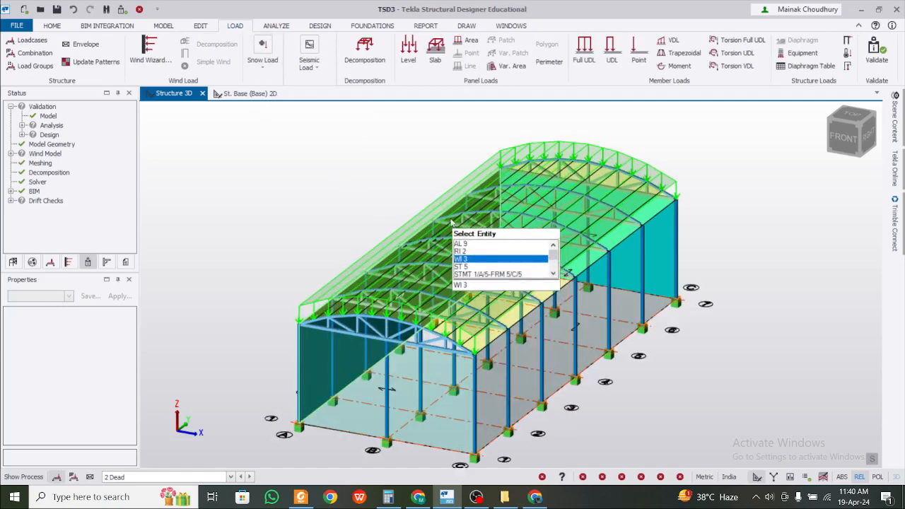
{"action": "left_click", "coordinate": [308, 65]}
{"action": "left_click", "coordinate": [309, 111]}
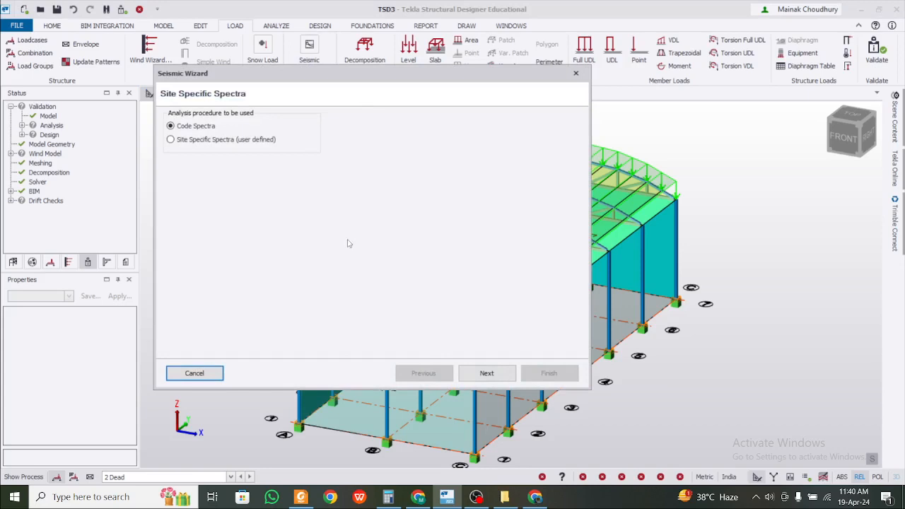
{"action": "left_click", "coordinate": [486, 372]}
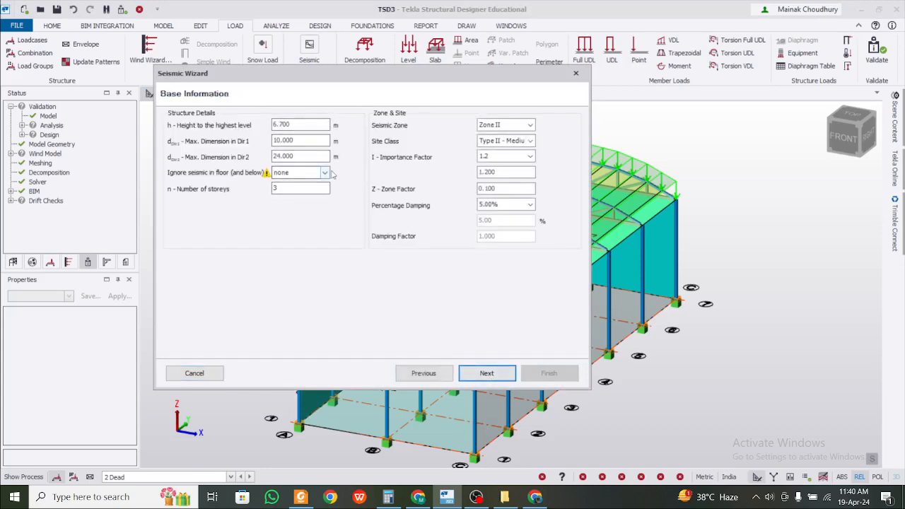
Step: Ignore seismic in floor St. Base (Base) and below, and set the seismic zone to Zone V
{"action": "left_click", "coordinate": [325, 173]}
{"action": "left_click", "coordinate": [318, 241]}
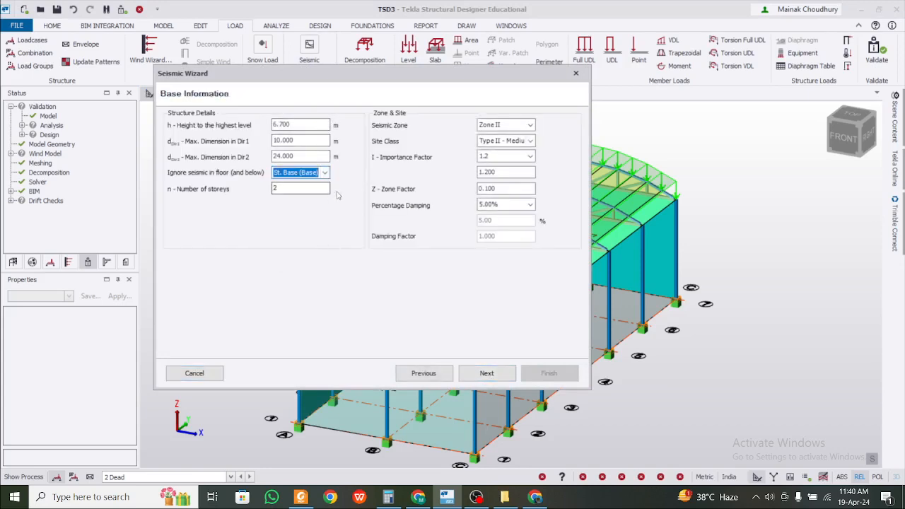
{"action": "left_click", "coordinate": [509, 125]}
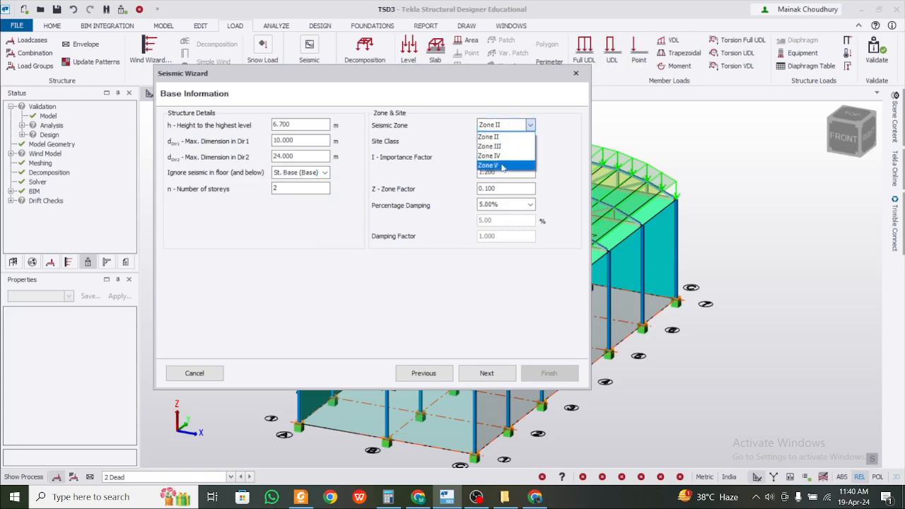
{"action": "left_click", "coordinate": [503, 164]}
Step: Set the site class to Type II - Medium Soils and the importance factor to 1.0, keeping 5.00% damping
{"action": "left_click", "coordinate": [506, 141]}
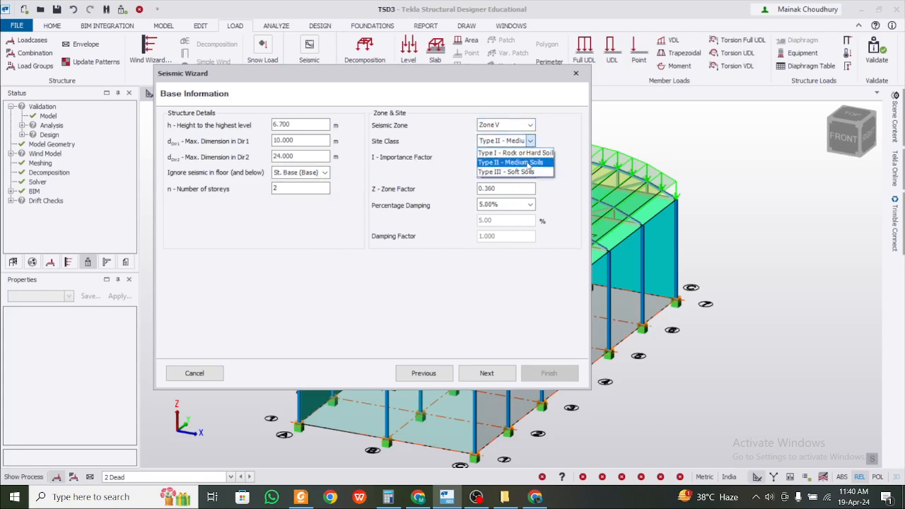
{"action": "left_click", "coordinate": [527, 163]}
{"action": "left_click", "coordinate": [518, 156]}
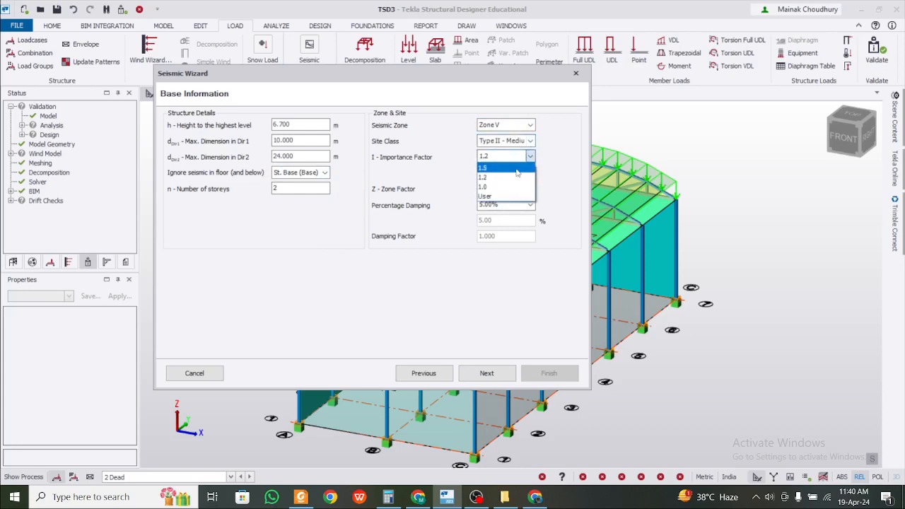
{"action": "left_click", "coordinate": [495, 186]}
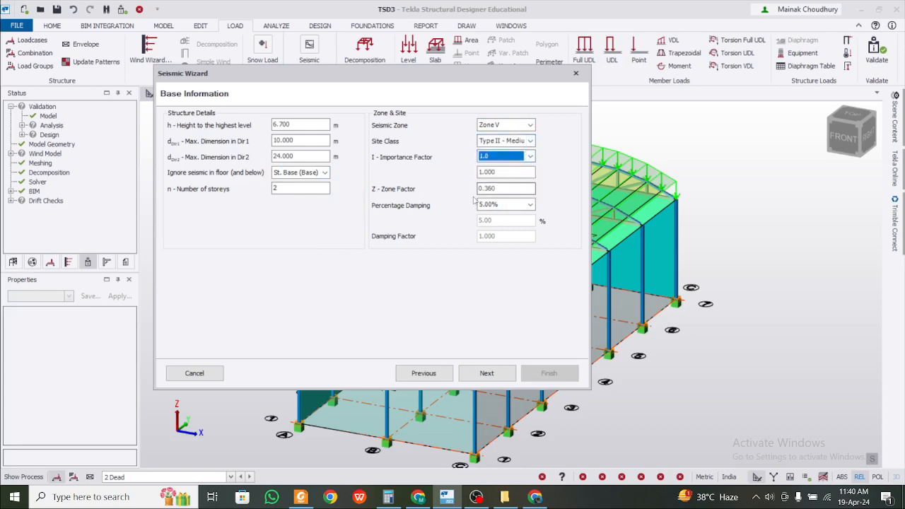
{"action": "left_click", "coordinate": [509, 189]}
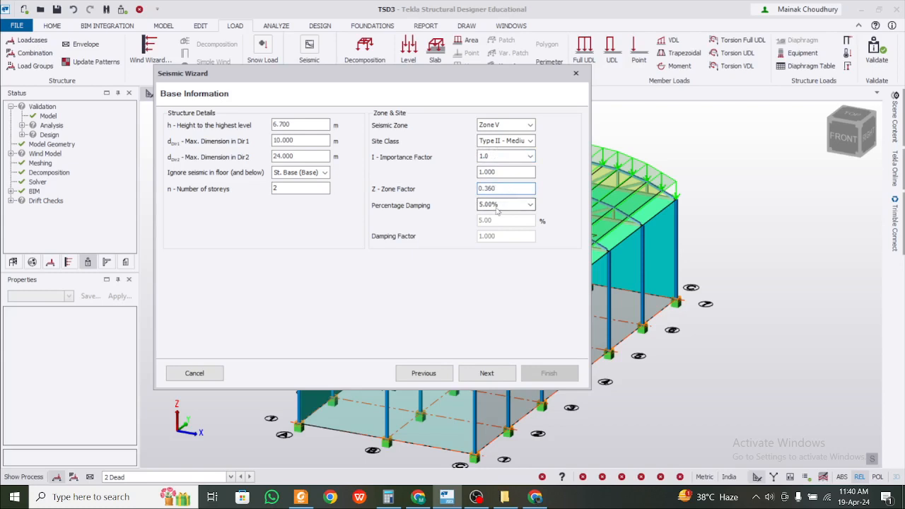
{"action": "left_click", "coordinate": [499, 205]}
{"action": "left_click", "coordinate": [506, 208]}
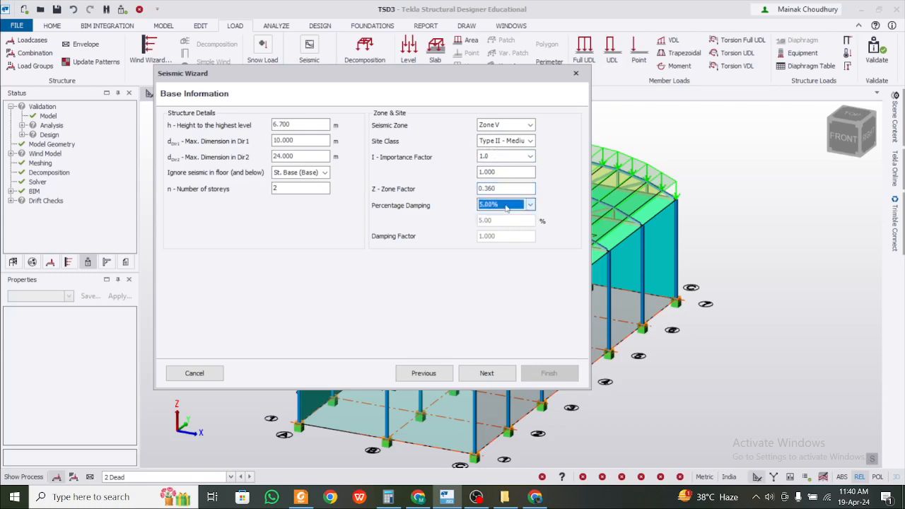
Step: Proceed to the structure irregularities and choose Modal Response Spectrum Analysis with orthogonal combinations 100%X + 30%Y
{"action": "left_click", "coordinate": [485, 375]}
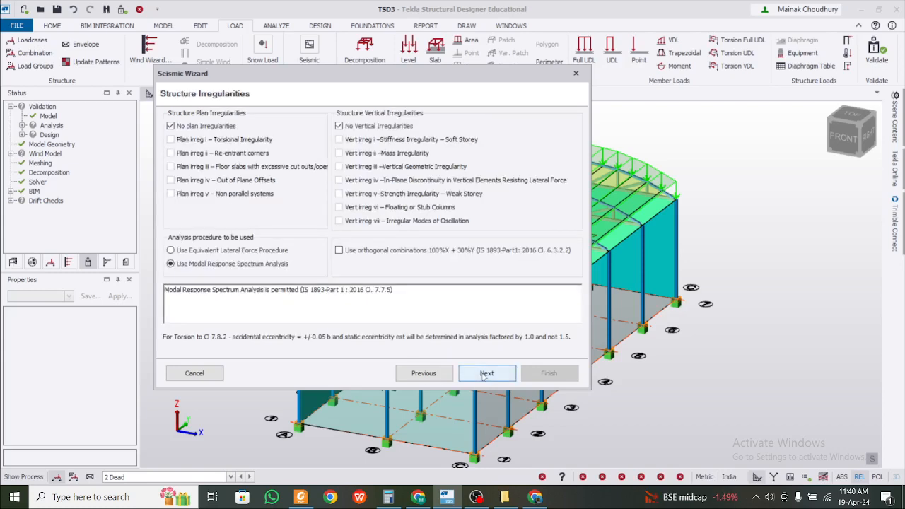
{"action": "left_click", "coordinate": [234, 266]}
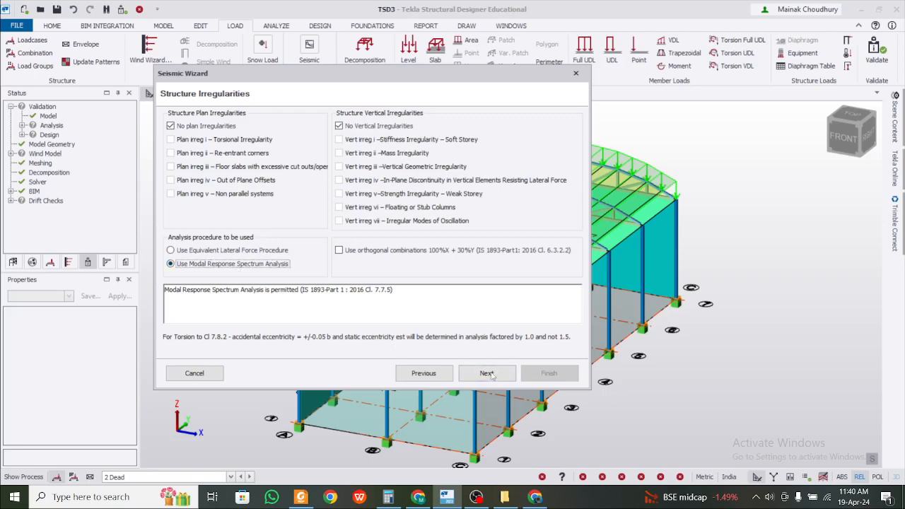
{"action": "left_click", "coordinate": [444, 251]}
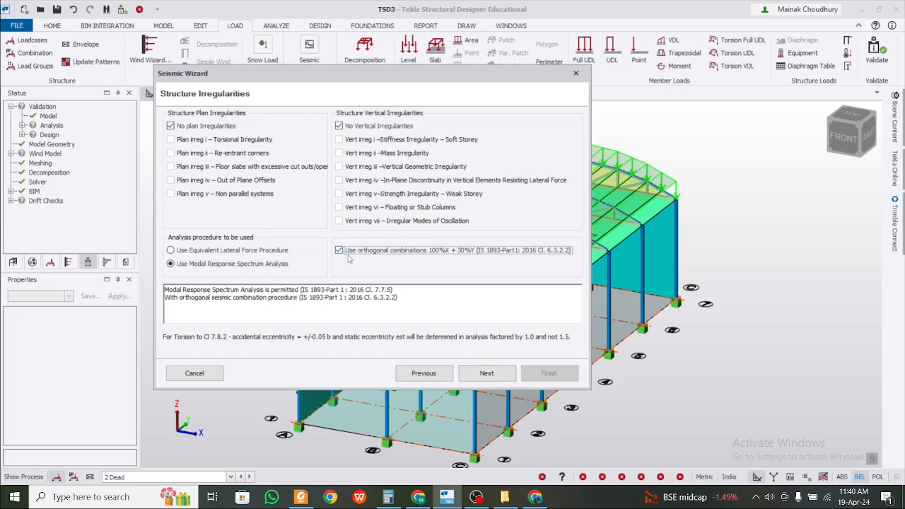
Step: Examine the notes on Modal Response Spectrum Analysis and the orthogonal seismic combination procedure
{"action": "left_click_drag", "start_coordinate": [244, 297], "coordinate": [269, 297]}
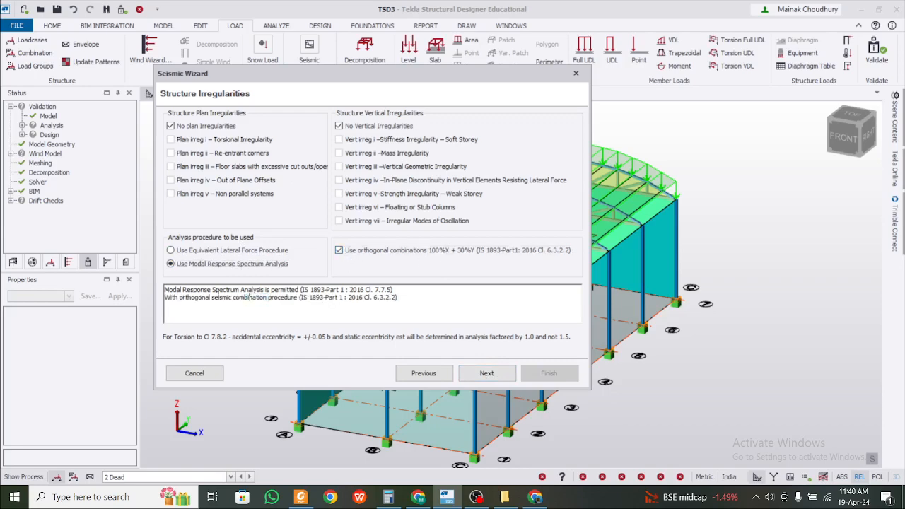
{"action": "left_click_drag", "start_coordinate": [184, 291], "coordinate": [292, 292]}
{"action": "left_click", "coordinate": [292, 292]}
{"action": "left_click_drag", "start_coordinate": [181, 298], "coordinate": [298, 297]}
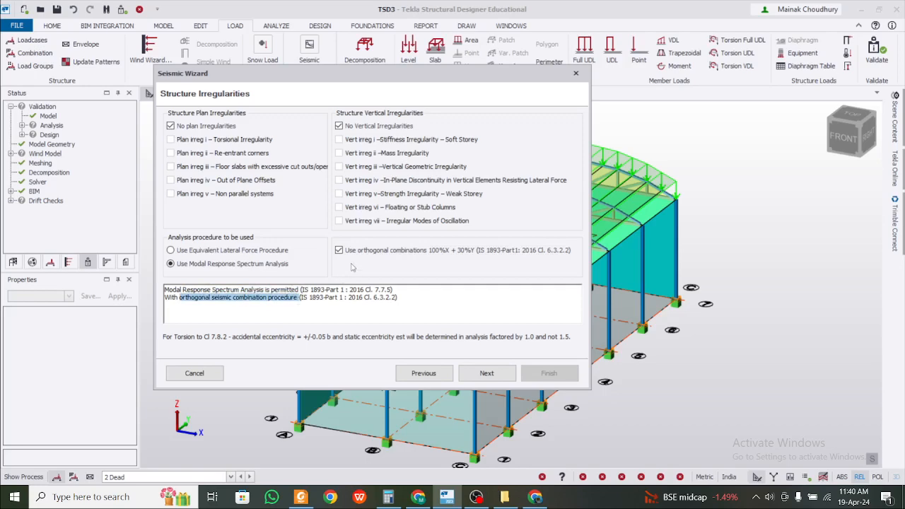
{"action": "left_click", "coordinate": [355, 262]}
{"action": "left_click", "coordinate": [357, 259]}
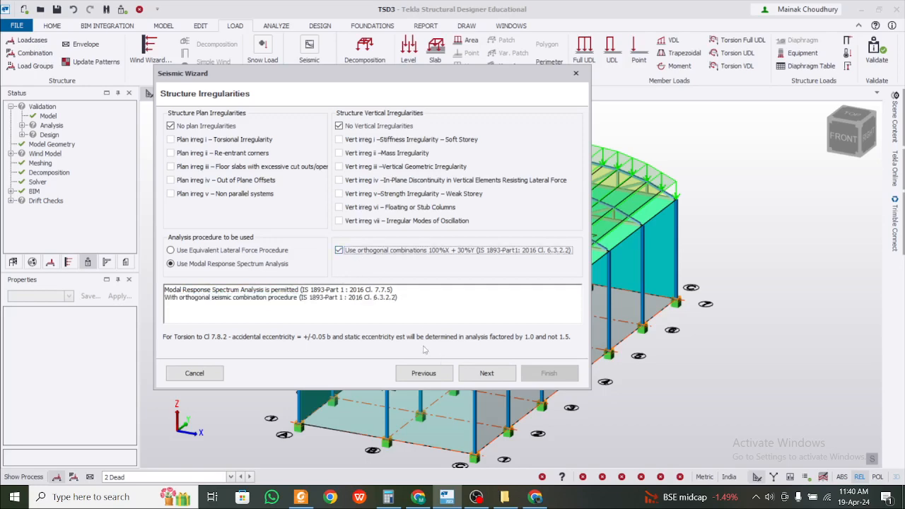
{"action": "left_click", "coordinate": [380, 301]}
{"action": "left_click_drag", "start_coordinate": [428, 302], "coordinate": [120, 314]}
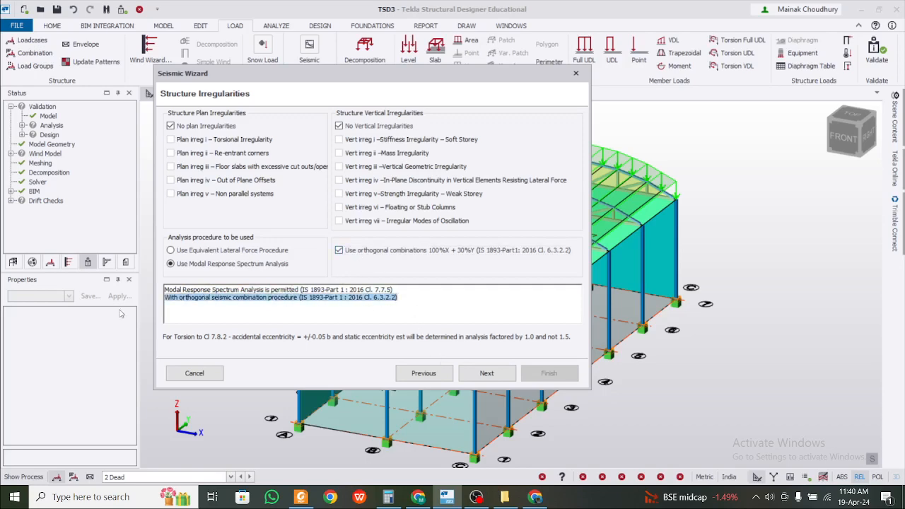
{"action": "left_click", "coordinate": [267, 297]}
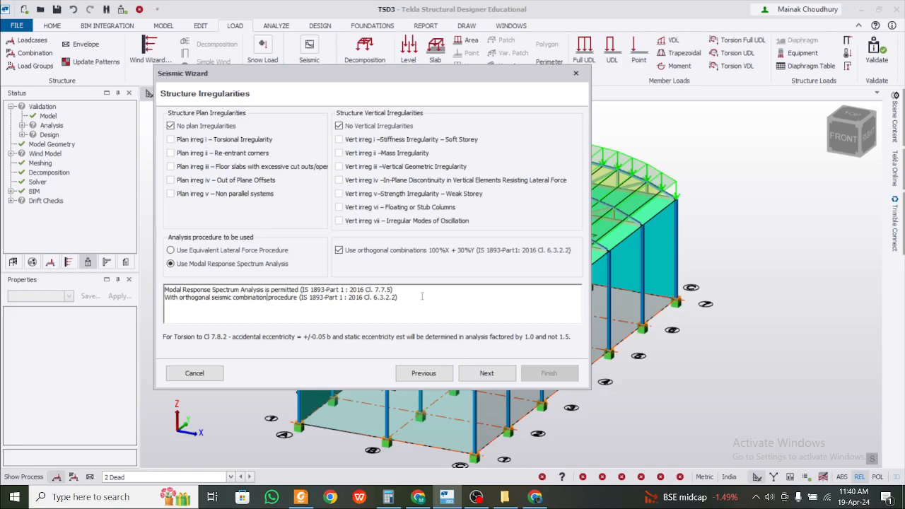
{"action": "left_click_drag", "start_coordinate": [424, 296], "coordinate": [67, 304]}
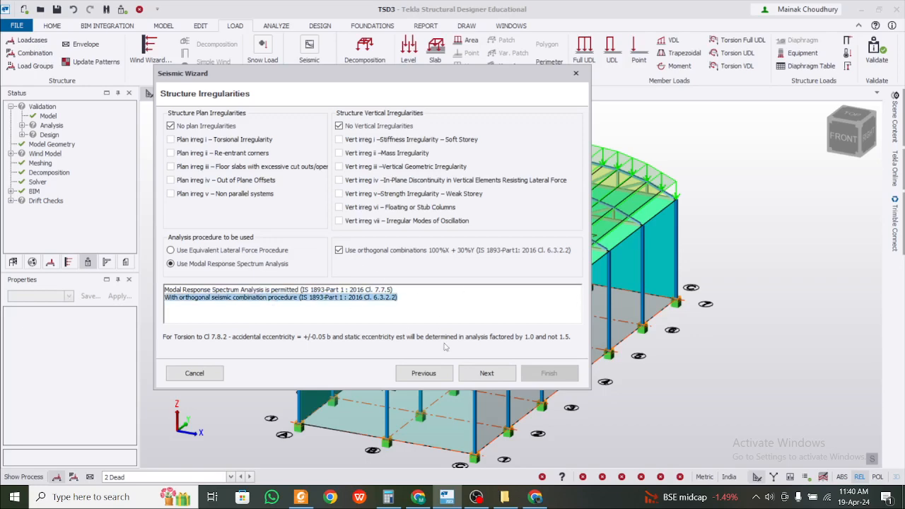
Step: Check the structure types offered for the Dir1 fundamental period and leave the Seismic Wizard without finishing
{"action": "left_click", "coordinate": [487, 373]}
{"action": "left_click", "coordinate": [336, 188]}
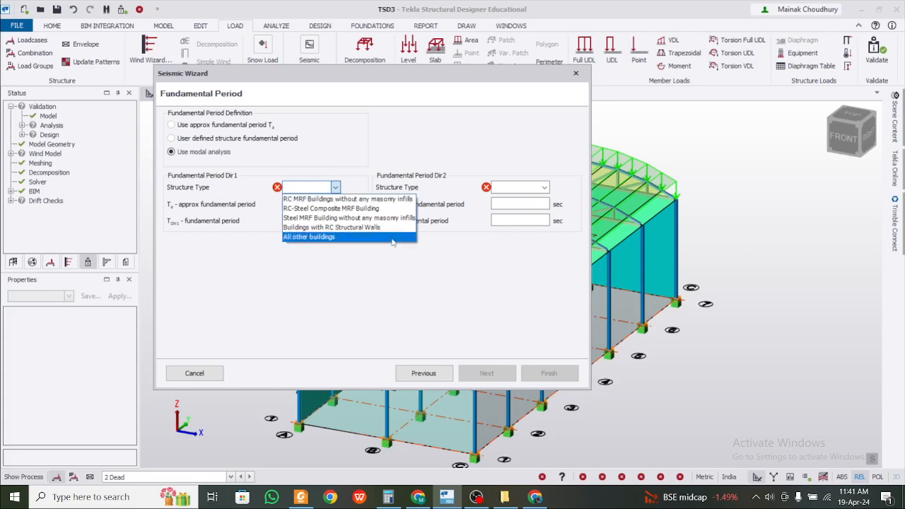
{"action": "left_click", "coordinate": [574, 74]}
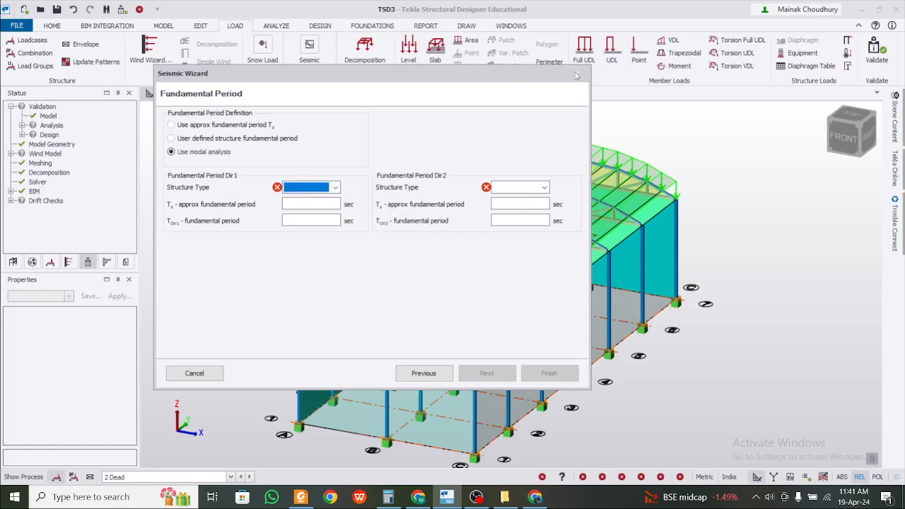
{"action": "left_click", "coordinate": [576, 75]}
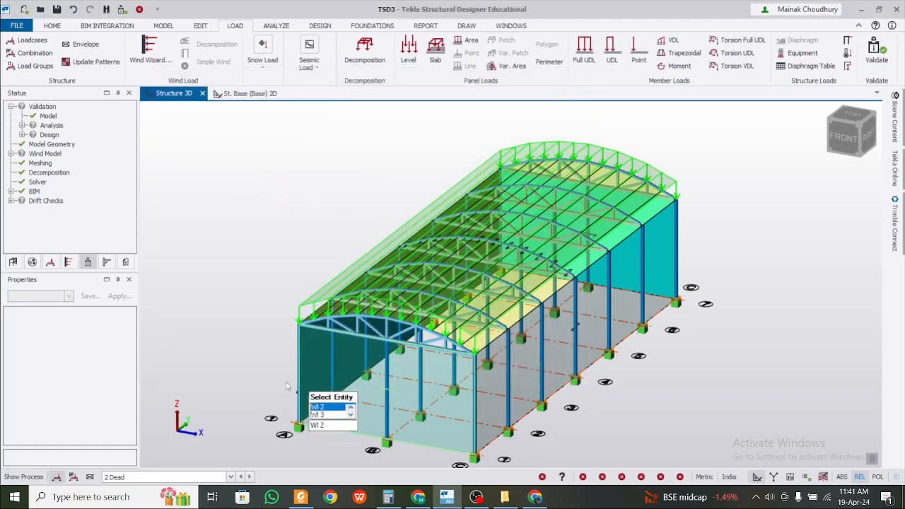
Step: Start a rolled non-composite steel beam on the St. Base (Base) plan and set its grade to Fe 290
{"action": "left_click", "coordinate": [249, 94]}
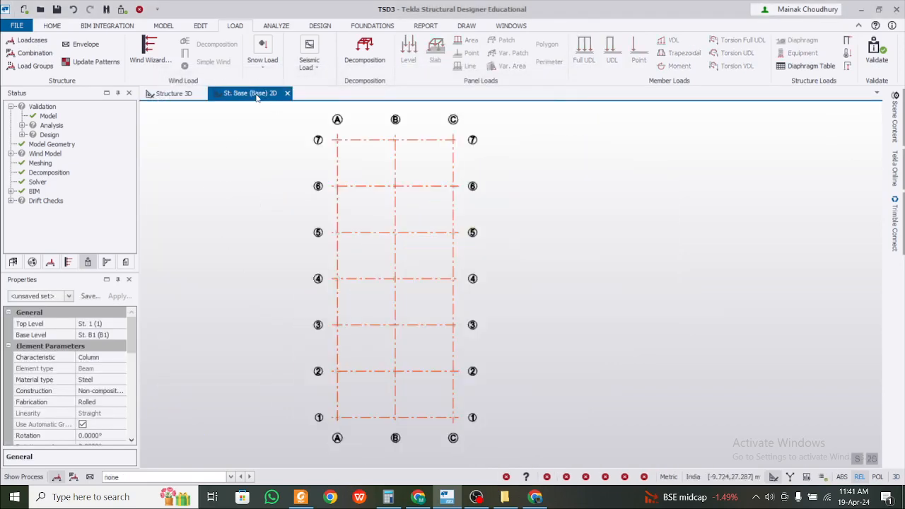
{"action": "left_click", "coordinate": [163, 26]}
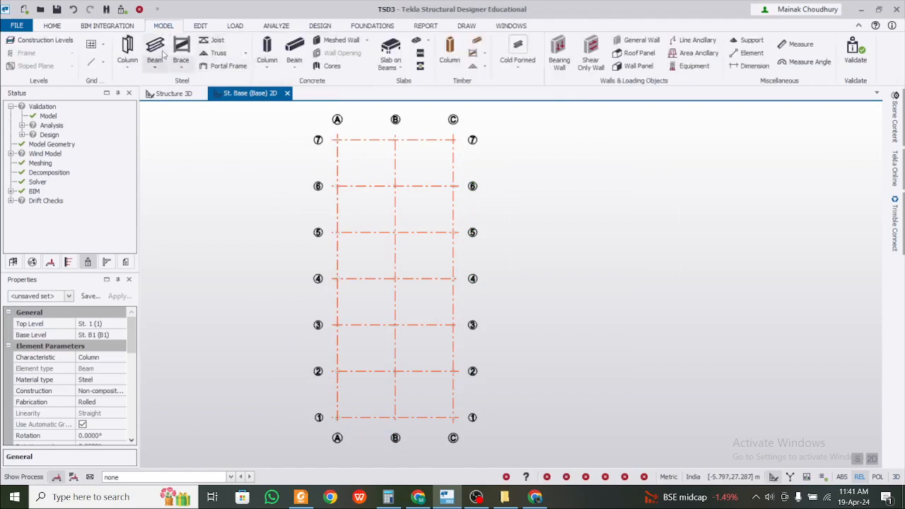
{"action": "left_click", "coordinate": [154, 51]}
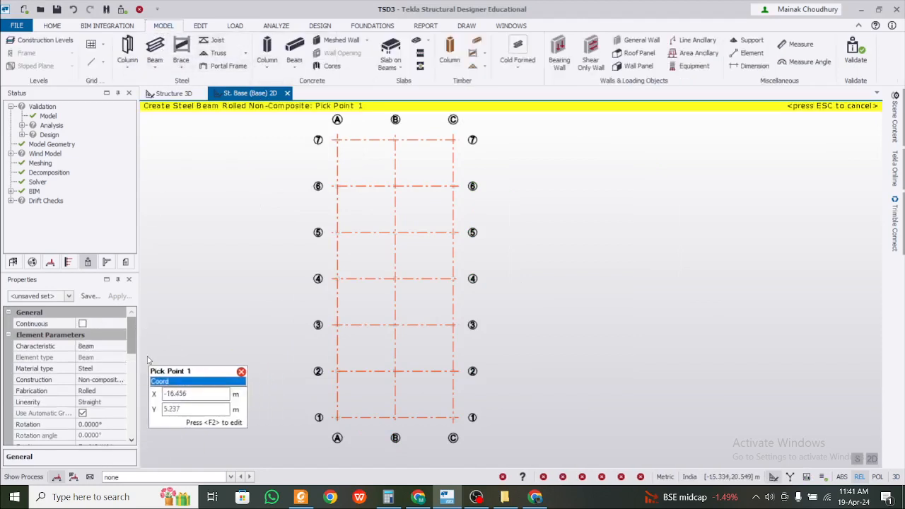
{"action": "left_click_drag", "start_coordinate": [132, 345], "coordinate": [129, 372]}
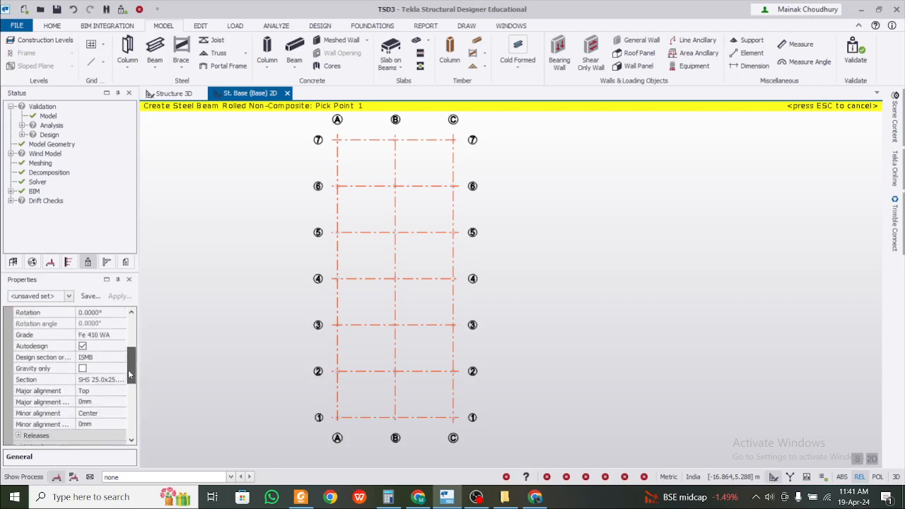
{"action": "left_click", "coordinate": [121, 336]}
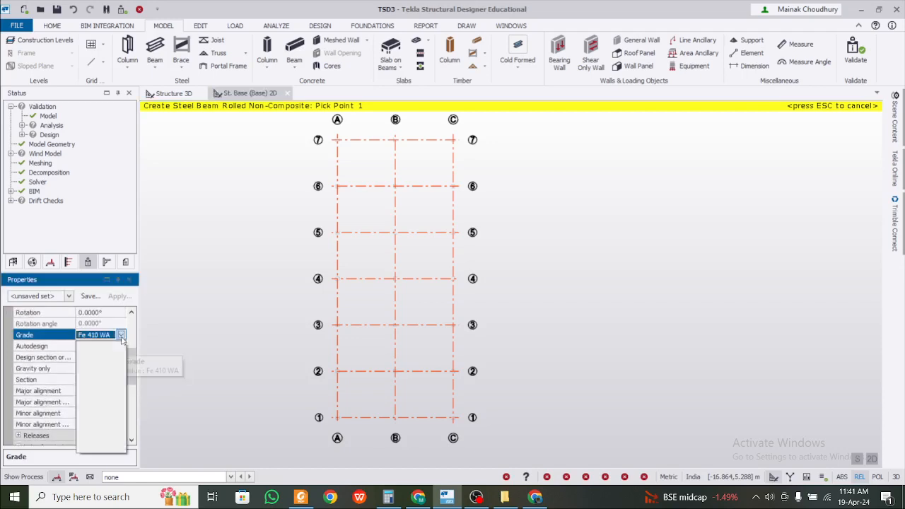
{"action": "left_click", "coordinate": [89, 358]}
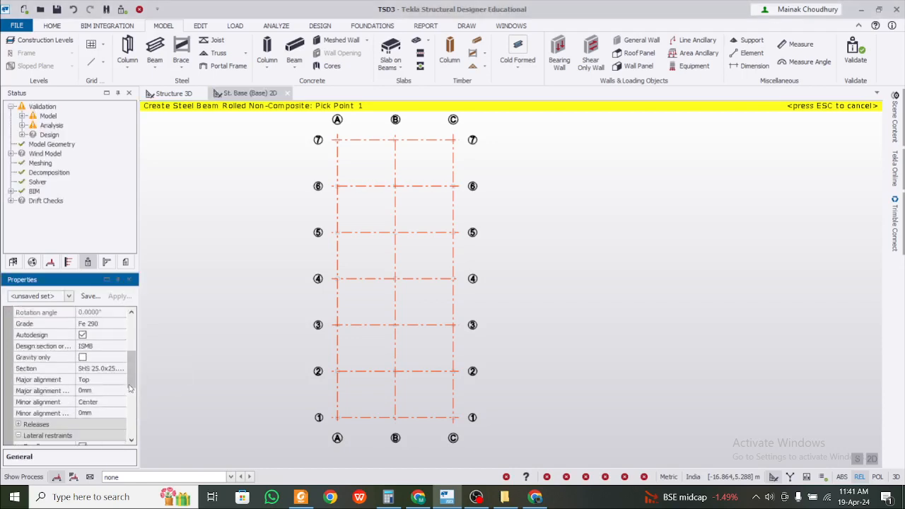
Step: Set the beam section to DSP MB 250x37.3 from the Medium Beams (SAIL) group
{"action": "left_click", "coordinate": [121, 368]}
{"action": "left_click", "coordinate": [121, 369]}
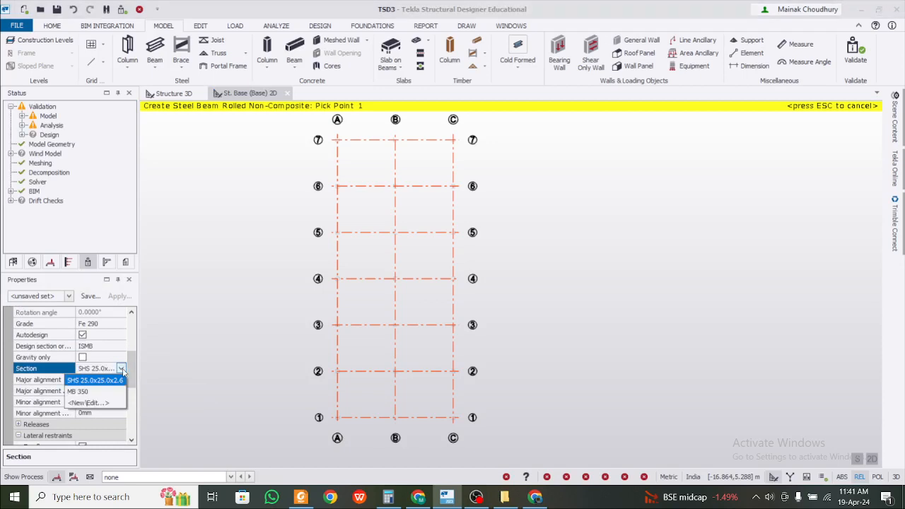
{"action": "left_click", "coordinate": [90, 403]}
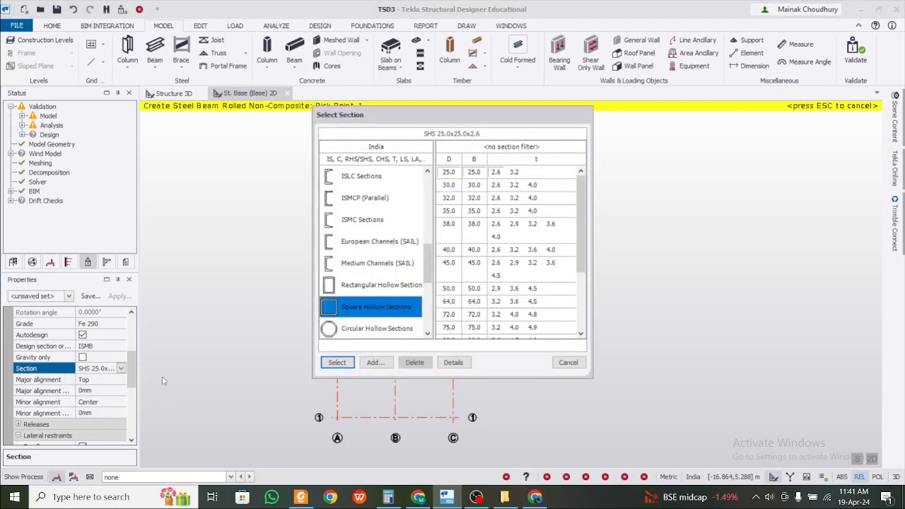
{"action": "left_click", "coordinate": [387, 269]}
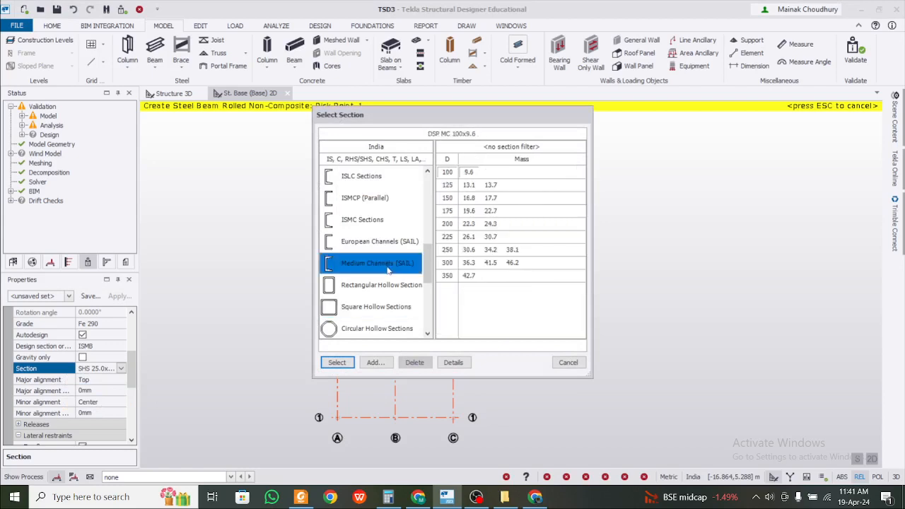
{"action": "left_click", "coordinate": [450, 263]}
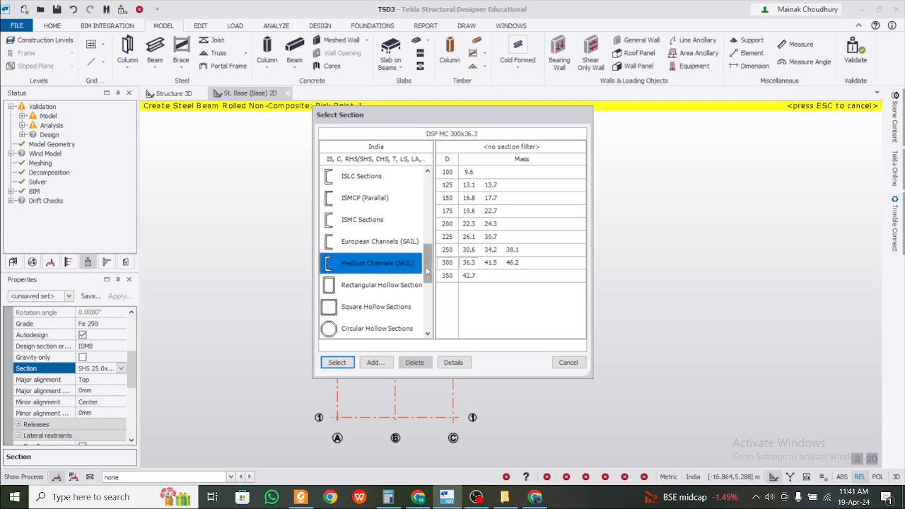
{"action": "left_click_drag", "start_coordinate": [428, 263], "coordinate": [427, 181]}
{"action": "scroll", "coordinate": [388, 280], "scroll_direction": "down", "scroll_amount": 1}
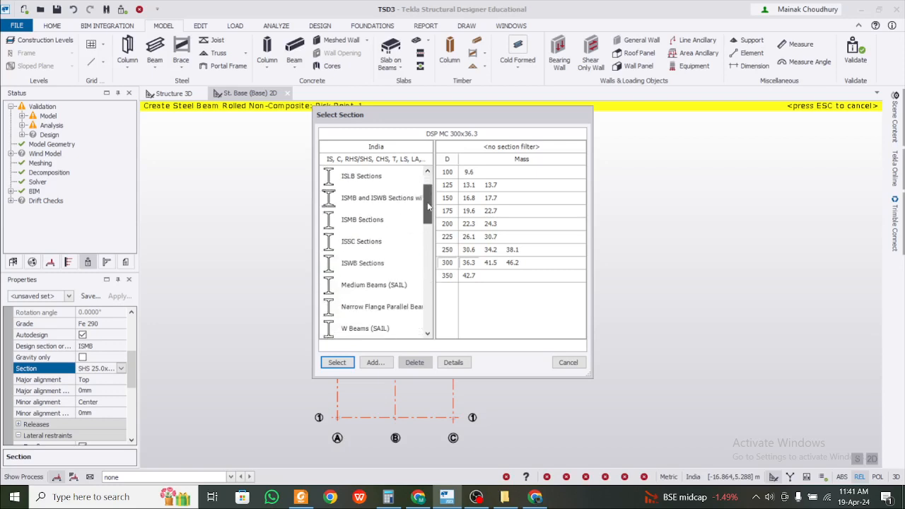
{"action": "left_click", "coordinate": [385, 285]}
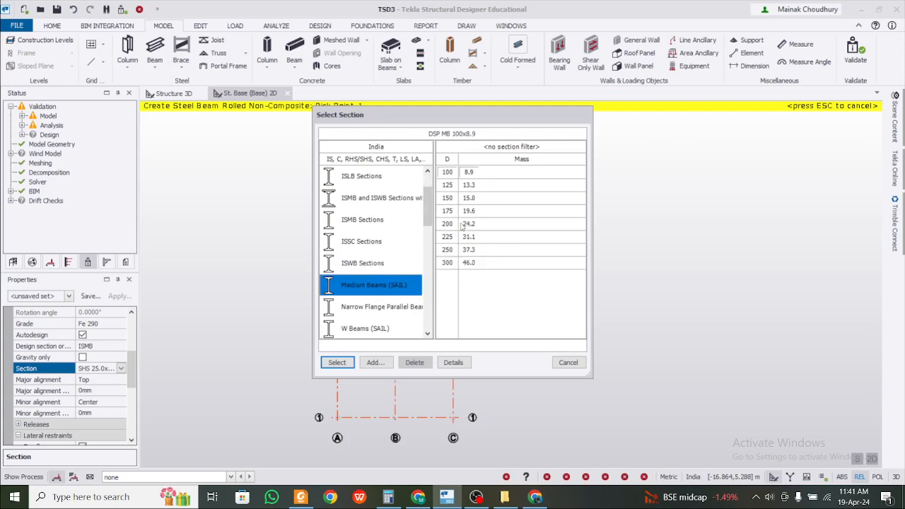
{"action": "left_click", "coordinate": [450, 250]}
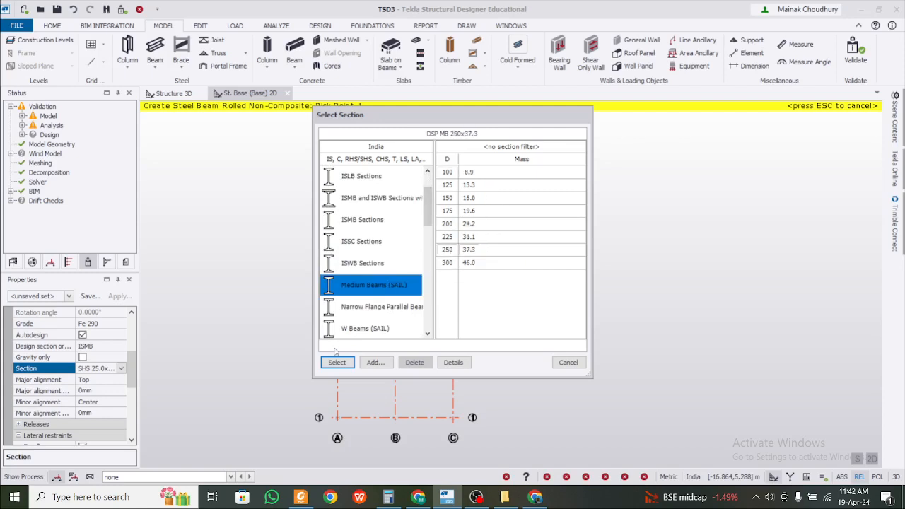
{"action": "left_click", "coordinate": [336, 362]}
Step: Place steel beams along all base-level grid lines from A to C and 1 to 7
{"action": "scroll", "coordinate": [305, 342], "scroll_direction": "down", "scroll_amount": 3}
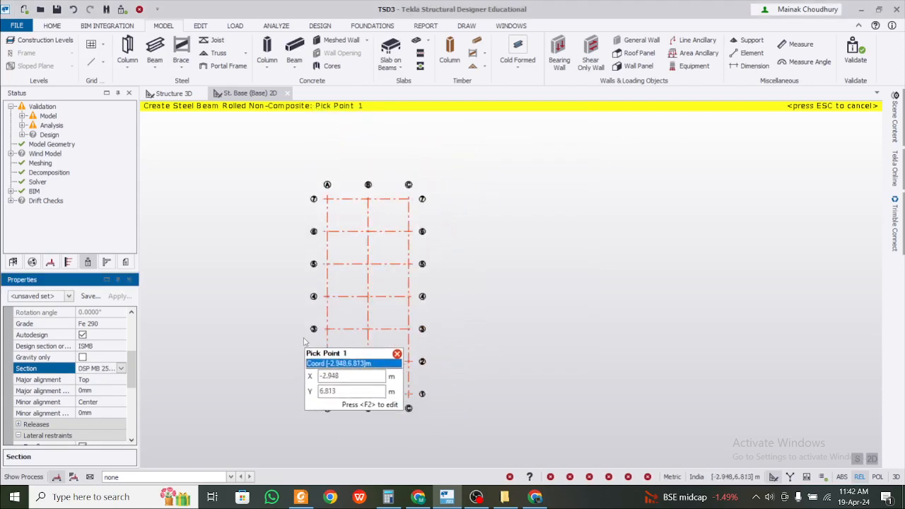
{"action": "scroll", "coordinate": [309, 337], "scroll_direction": "up", "scroll_amount": 1}
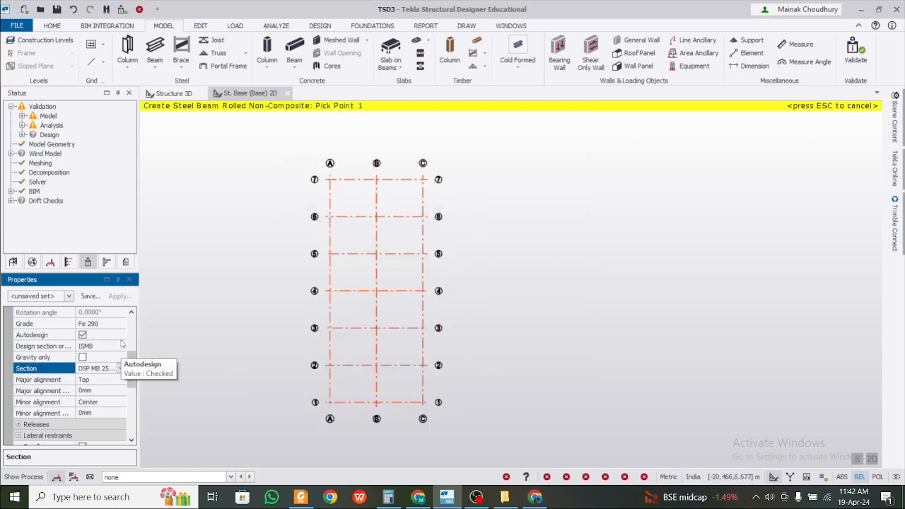
{"action": "left_click_drag", "start_coordinate": [278, 146], "coordinate": [483, 454]}
{"action": "scroll", "coordinate": [573, 386], "scroll_direction": "up", "scroll_amount": 2}
{"action": "key", "text": "Escape"}
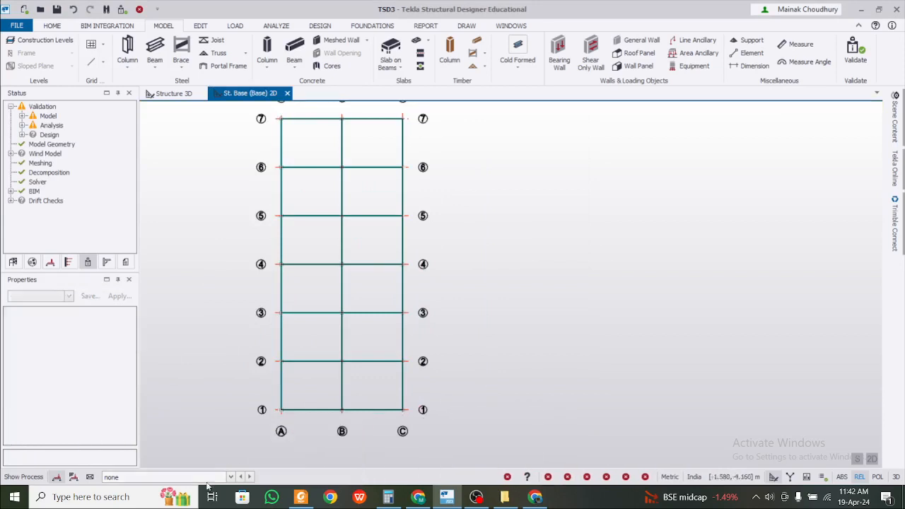
Step: Show the 2 Dead loadcase on the St. Base (Base) plan
{"action": "left_click", "coordinate": [231, 476]}
{"action": "left_click", "coordinate": [225, 444]}
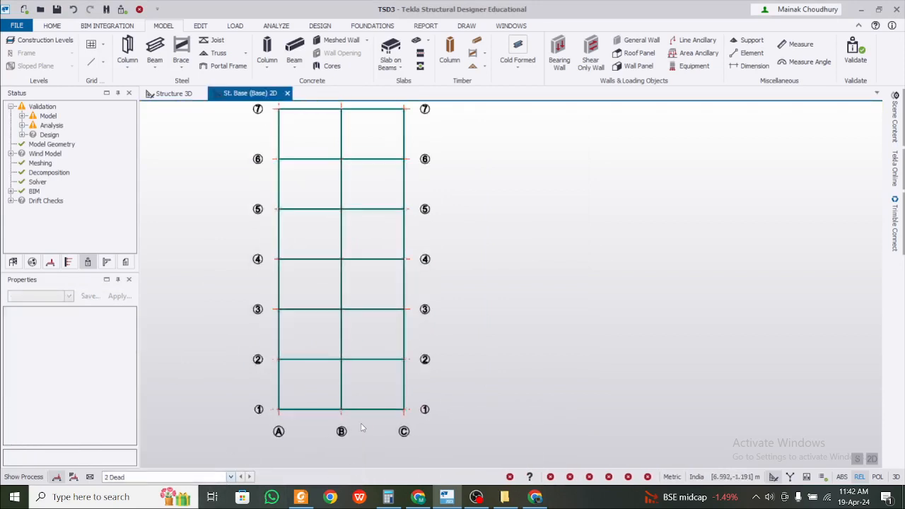
{"action": "scroll", "coordinate": [363, 428], "scroll_direction": "down", "scroll_amount": 2}
{"action": "scroll", "coordinate": [363, 428], "scroll_direction": "up", "scroll_amount": 1}
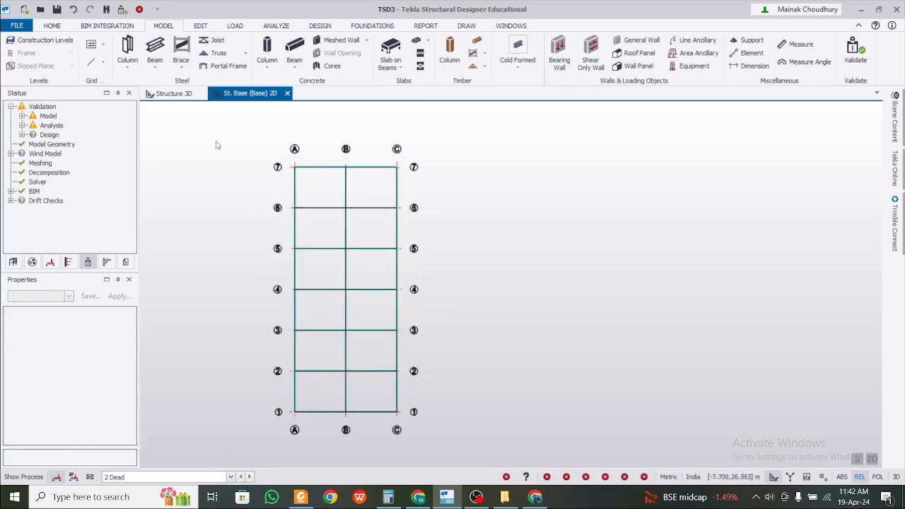
Step: In the 3D structure, measure the height of the corner column at A/1 from base level to its top
{"action": "left_click", "coordinate": [174, 94]}
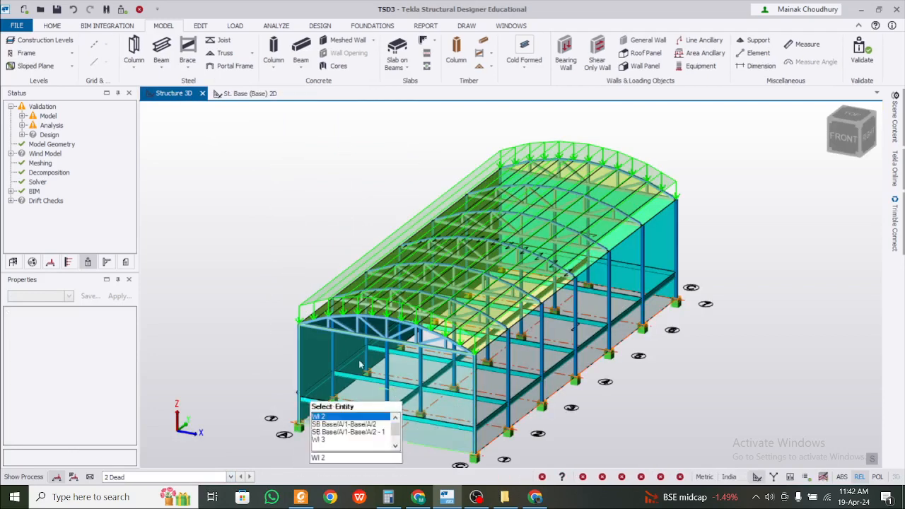
{"action": "left_click", "coordinate": [806, 45]}
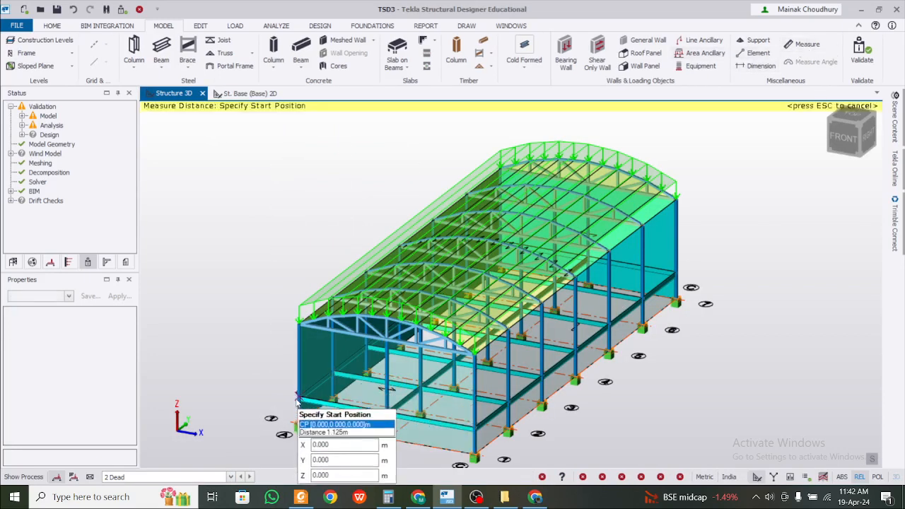
{"action": "left_click", "coordinate": [298, 422]}
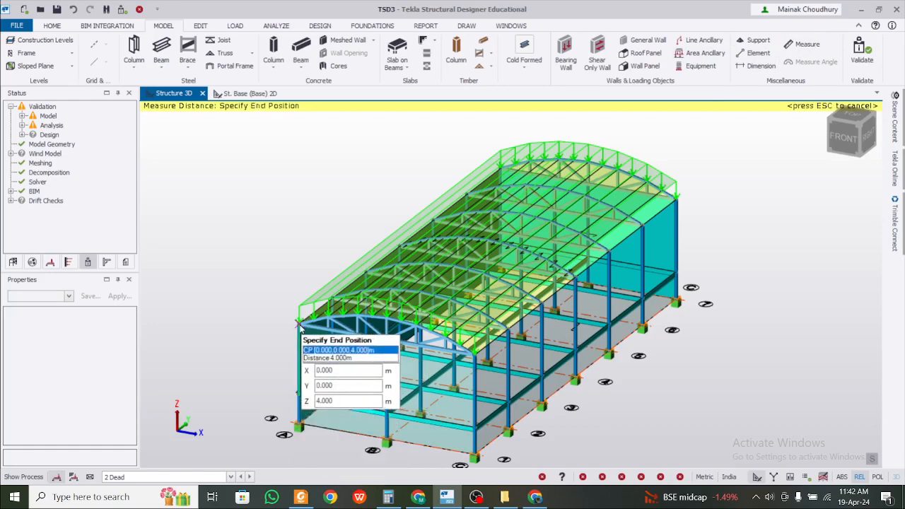
{"action": "left_click", "coordinate": [300, 325]}
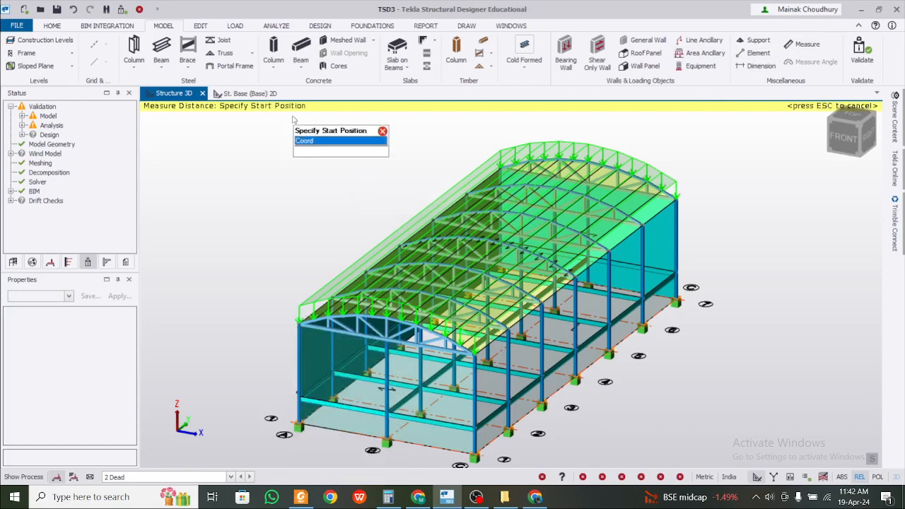
Step: Switch to Calculator and work out the member line load as 80 × 0.25
{"action": "left_click", "coordinate": [82, 497]}
{"action": "left_click", "coordinate": [388, 497]}
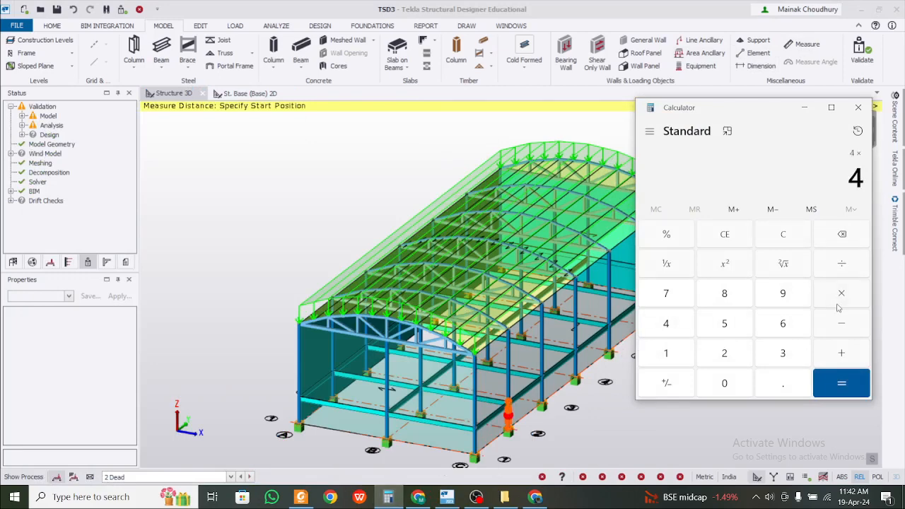
{"action": "type", "text": "0.25"}
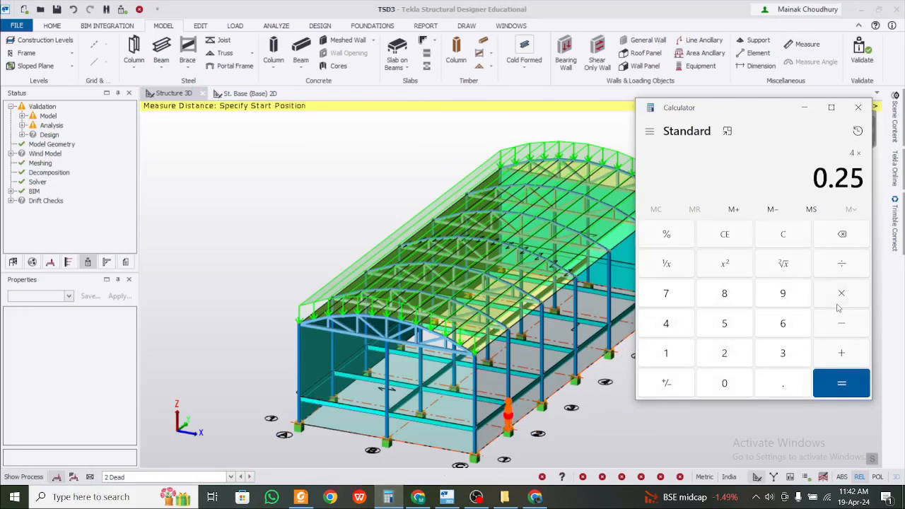
{"action": "key", "text": "asterisk"}
{"action": "type", "text": "2"}
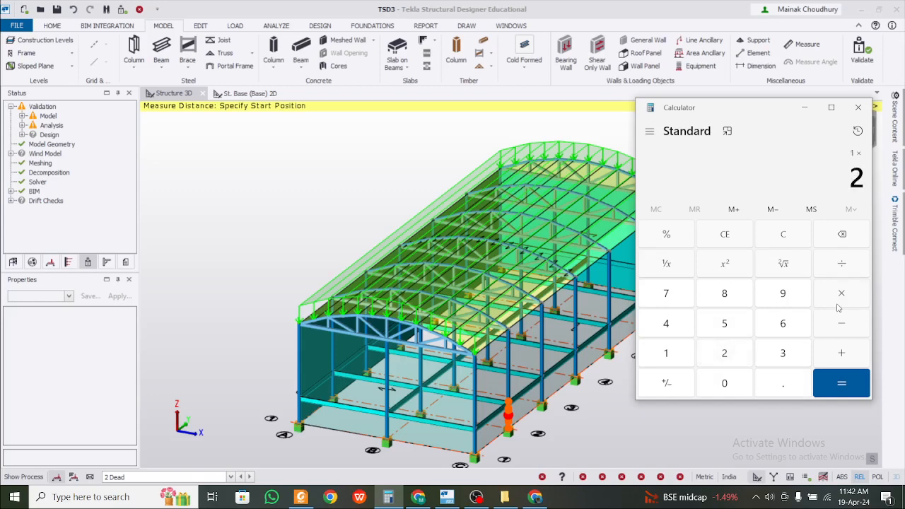
{"action": "type", "text": "0"}
{"action": "key", "text": "Escape"}
{"action": "type", "text": "200.25"}
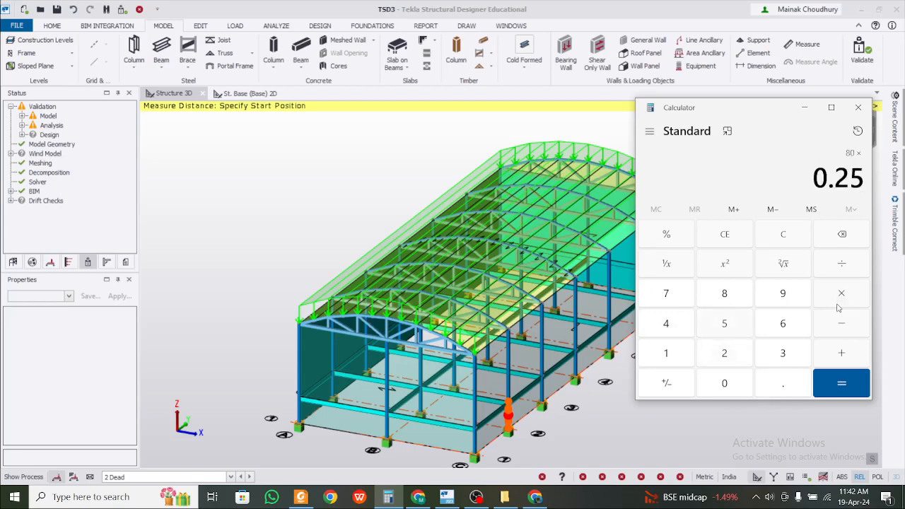
{"action": "key", "text": "Return"}
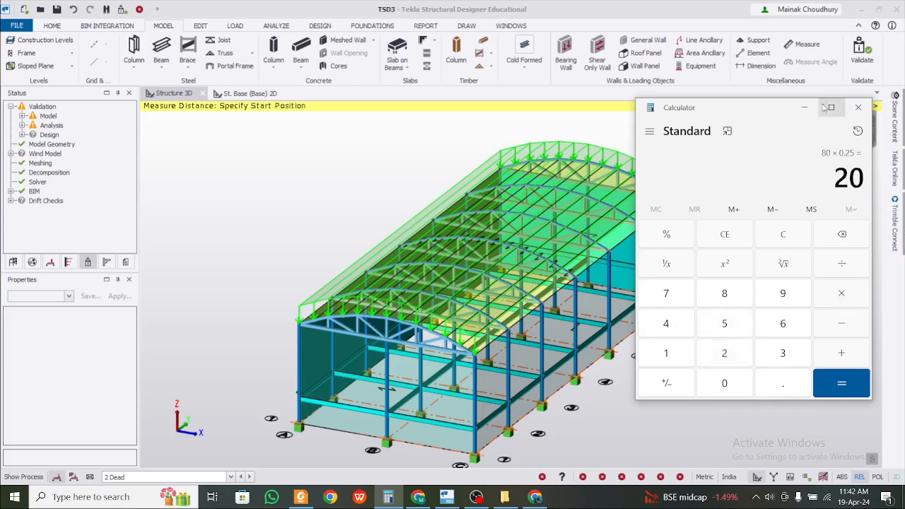
{"action": "left_click", "coordinate": [804, 107]}
Step: On the St. Base (Base) plan, set up a Full UDL member load of 20 kN/m
{"action": "left_click", "coordinate": [249, 93]}
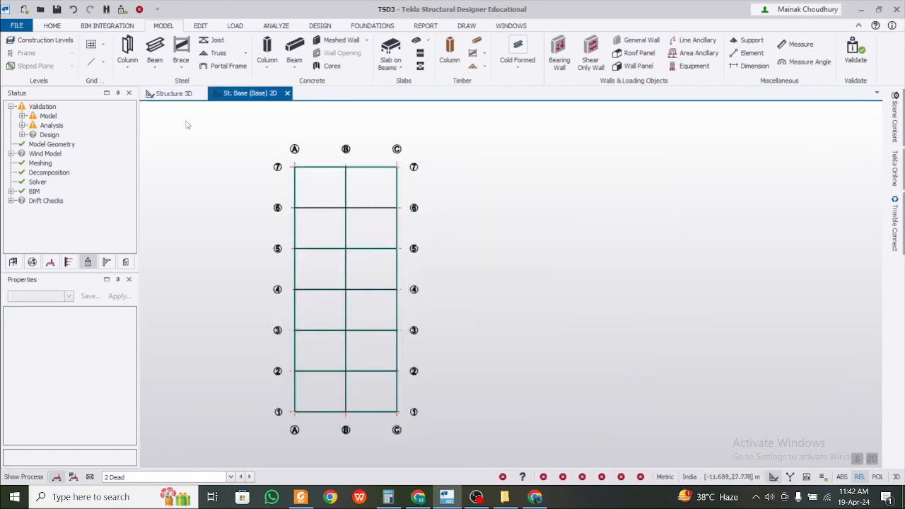
{"action": "left_click", "coordinate": [223, 26]}
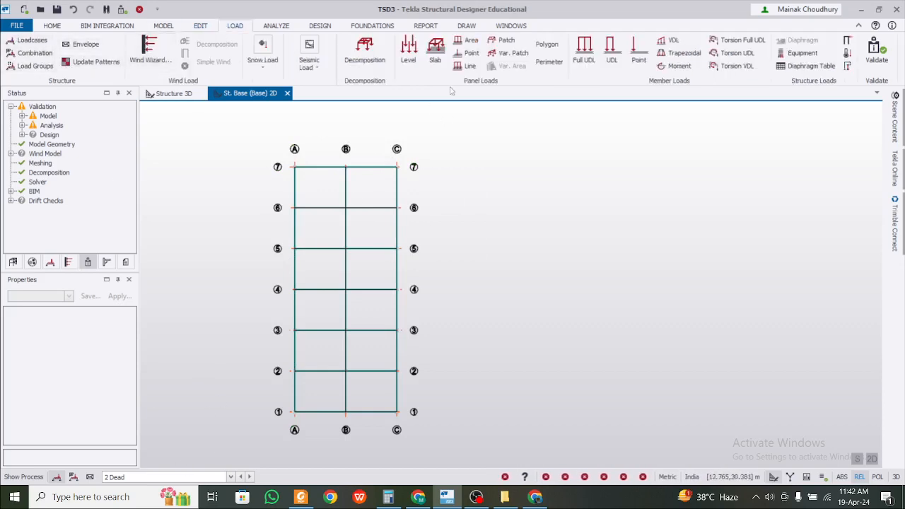
{"action": "left_click", "coordinate": [586, 54]}
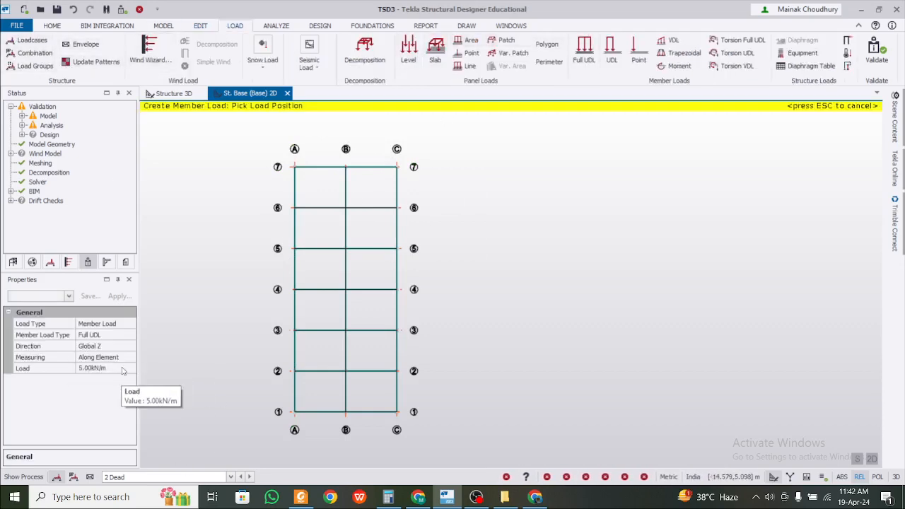
{"action": "left_click", "coordinate": [106, 368]}
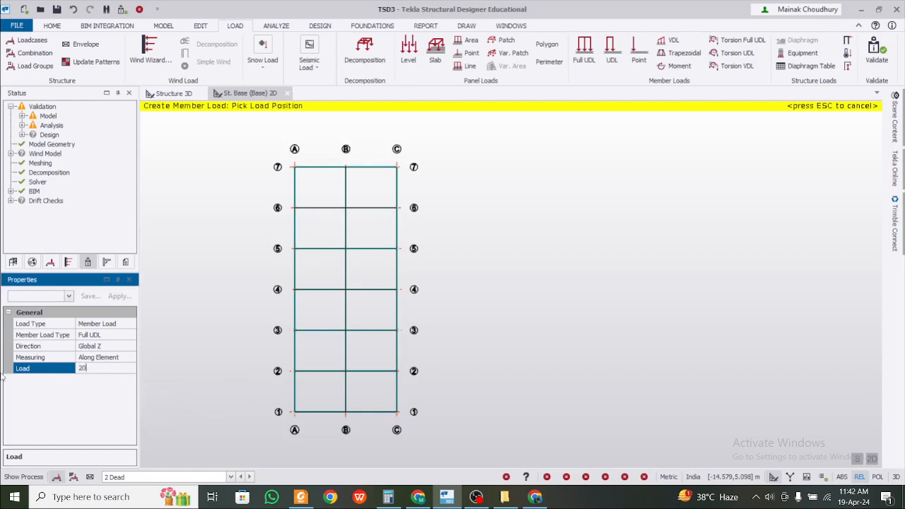
{"action": "type", "text": "20"}
{"action": "key", "text": "Return"}
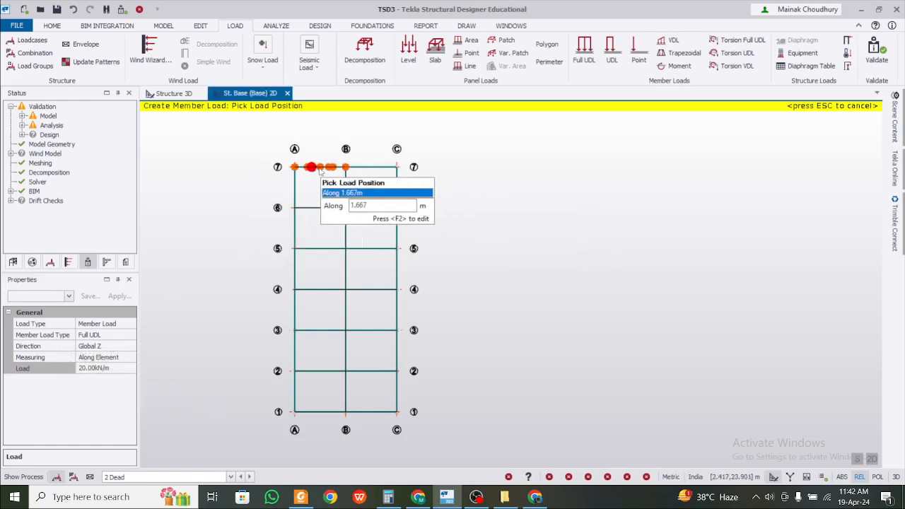
Step: Place the full UDL on all perimeter base beams along grid lines 1, 7, A and C
{"action": "left_click", "coordinate": [368, 170]}
{"action": "left_click", "coordinate": [294, 198]}
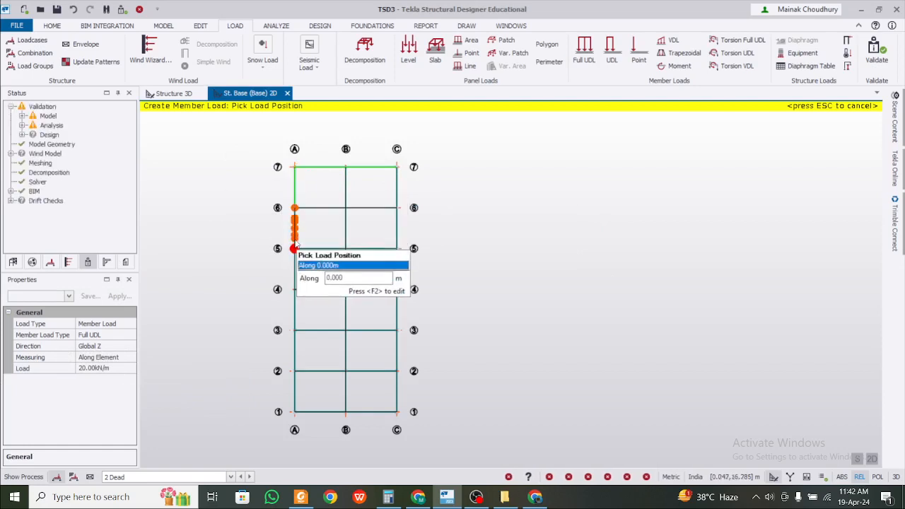
{"action": "left_click", "coordinate": [295, 241]}
{"action": "left_click", "coordinate": [295, 279]}
{"action": "left_click", "coordinate": [295, 322]}
{"action": "left_click", "coordinate": [294, 361]}
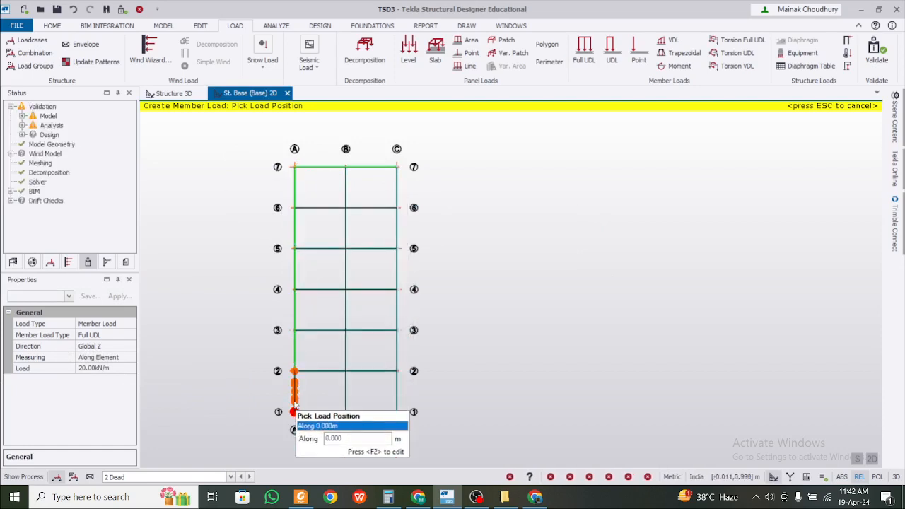
{"action": "left_click", "coordinate": [294, 402]}
{"action": "left_click", "coordinate": [364, 412]}
{"action": "left_click", "coordinate": [397, 387]}
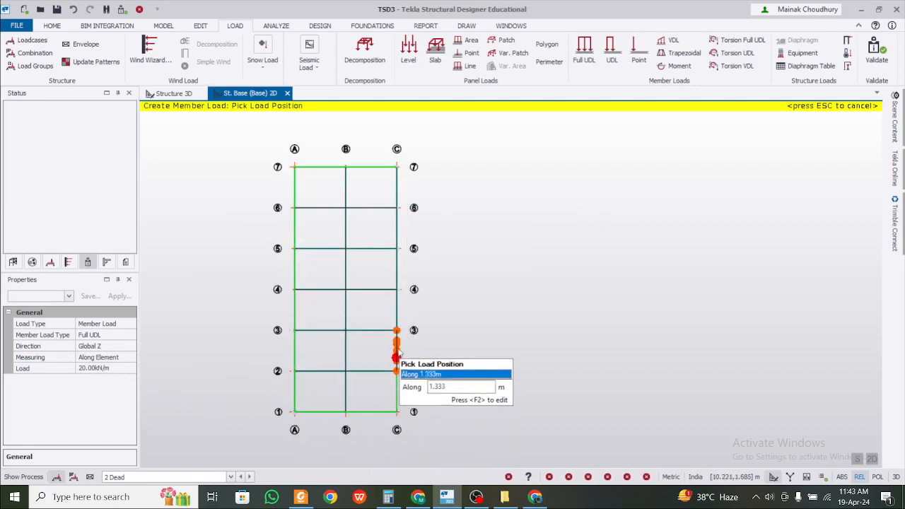
{"action": "left_click", "coordinate": [397, 351]}
{"action": "left_click", "coordinate": [397, 302]}
{"action": "left_click", "coordinate": [397, 262]}
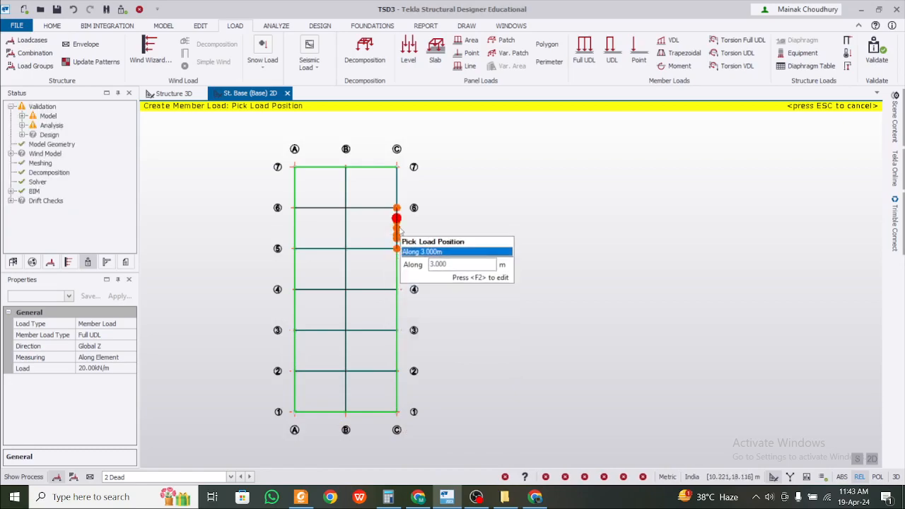
{"action": "left_click", "coordinate": [396, 227]}
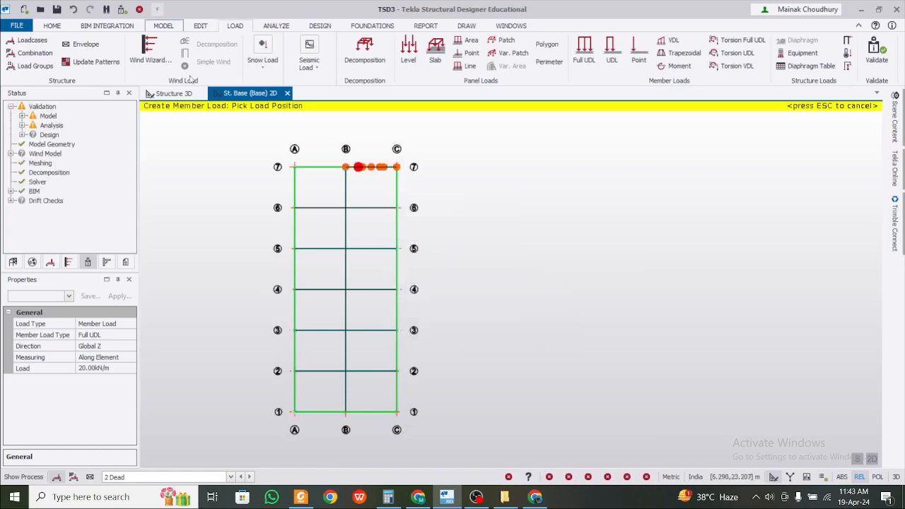
Step: Show the loaded structure in 3D and validate the model
{"action": "left_click", "coordinate": [173, 93]}
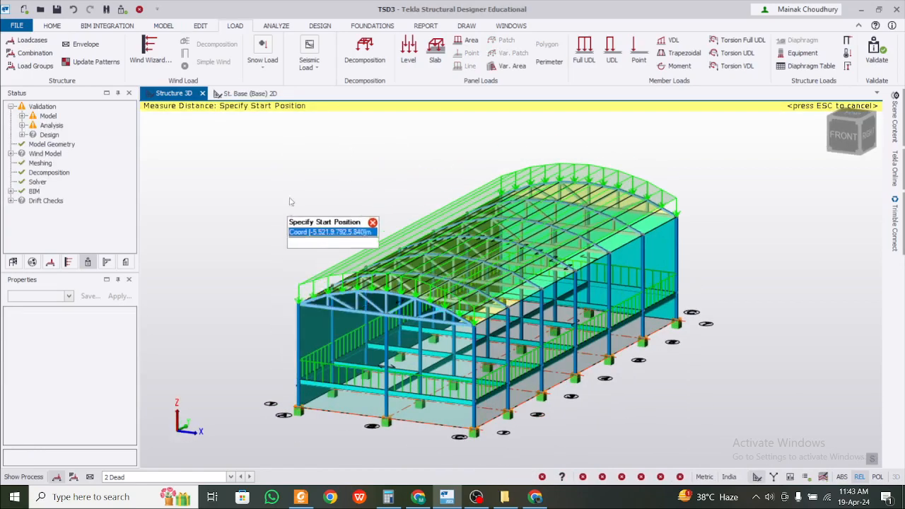
{"action": "left_click", "coordinate": [123, 11]}
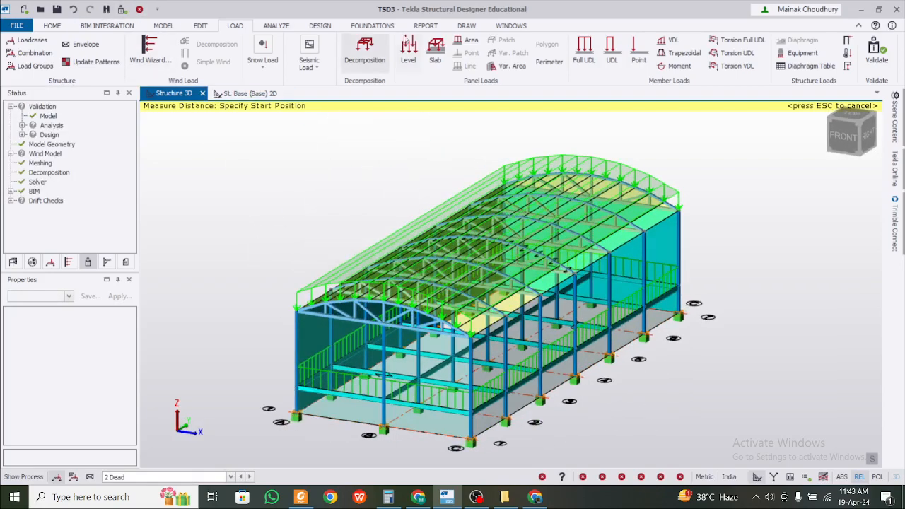
{"action": "left_click", "coordinate": [163, 25]}
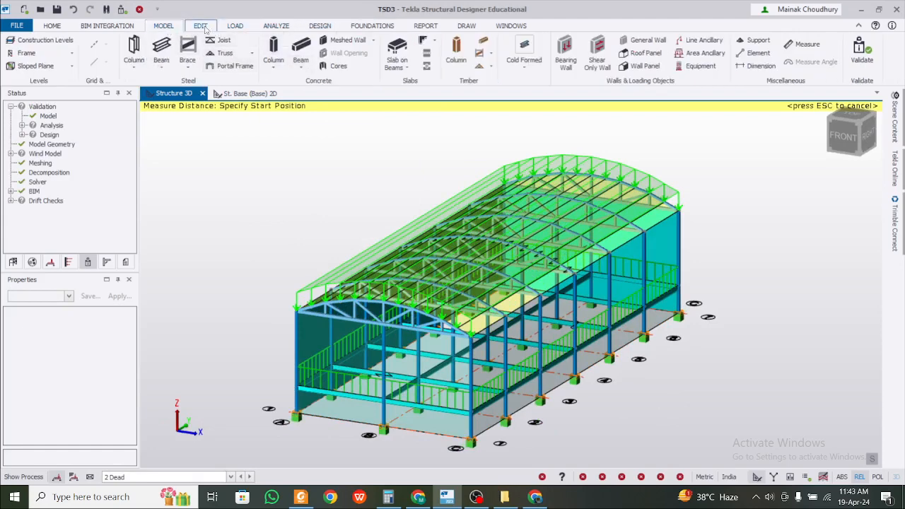
Step: In the Seismic Wizard's base information, ignore seismic in St. Base (Base) and below, and set Zone V and importance factor 1.0
{"action": "left_click", "coordinate": [235, 26]}
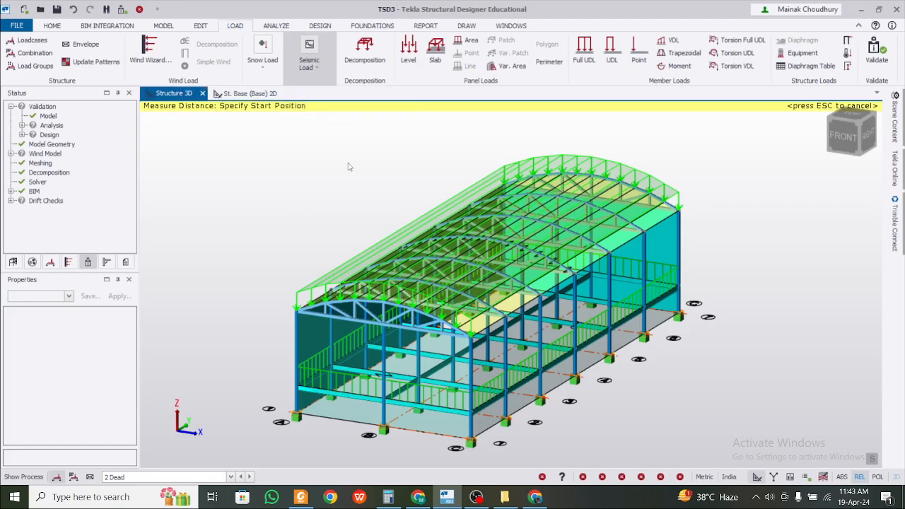
{"action": "left_click", "coordinate": [470, 373]}
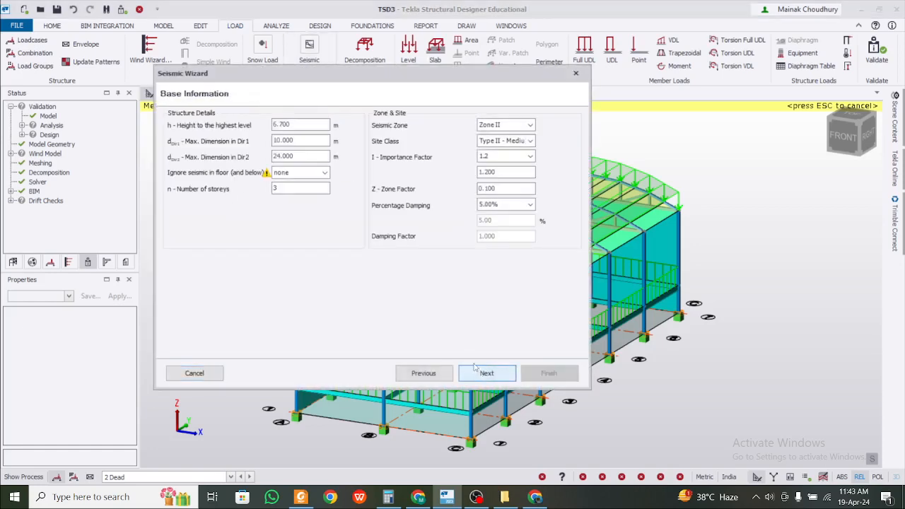
{"action": "left_click", "coordinate": [325, 173]}
{"action": "left_click", "coordinate": [294, 240]}
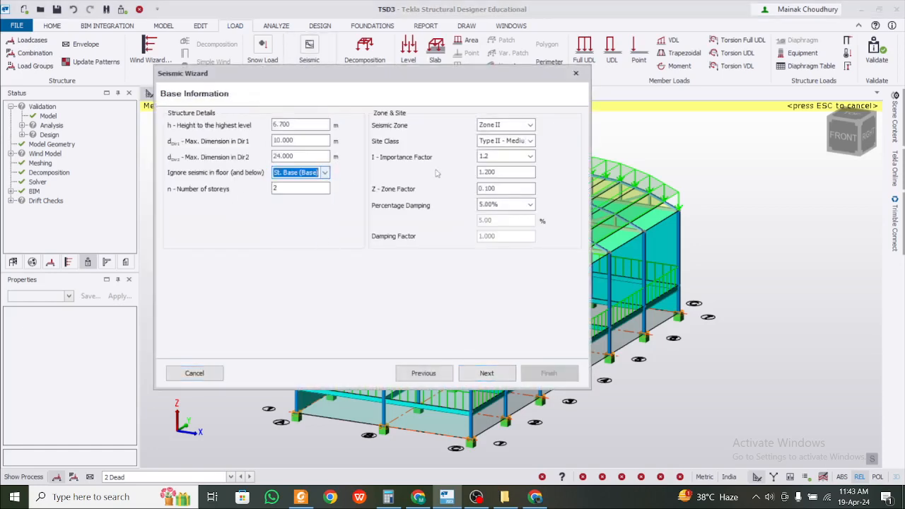
{"action": "left_click", "coordinate": [529, 125]}
{"action": "left_click", "coordinate": [529, 157]}
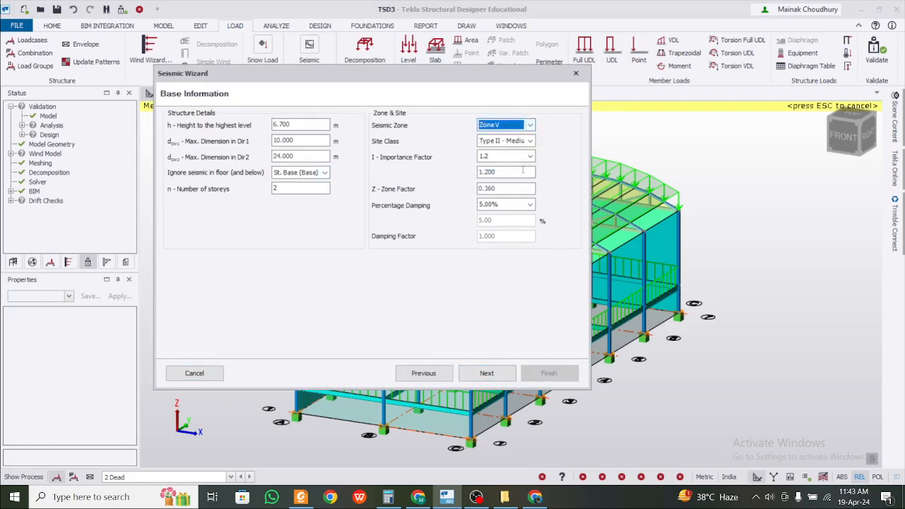
{"action": "left_click", "coordinate": [530, 156]}
{"action": "left_click", "coordinate": [530, 156]}
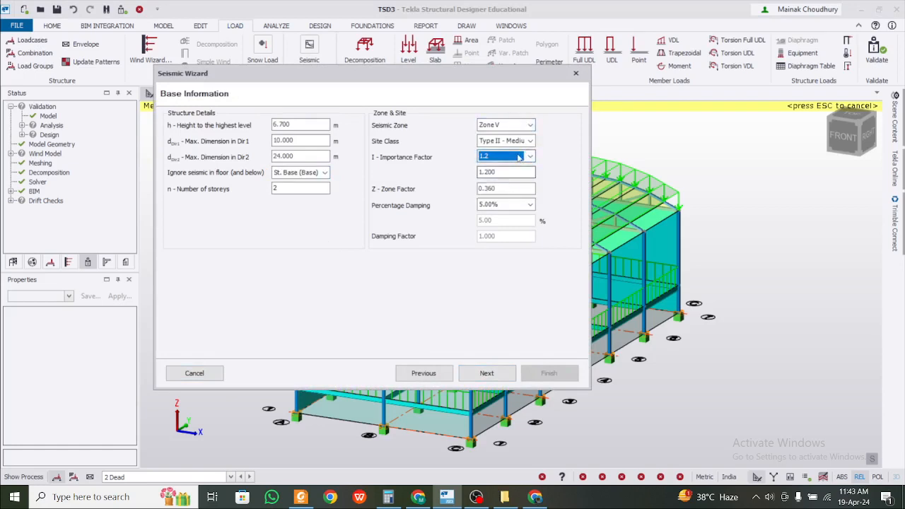
{"action": "left_click", "coordinate": [530, 156]}
{"action": "left_click", "coordinate": [512, 188]}
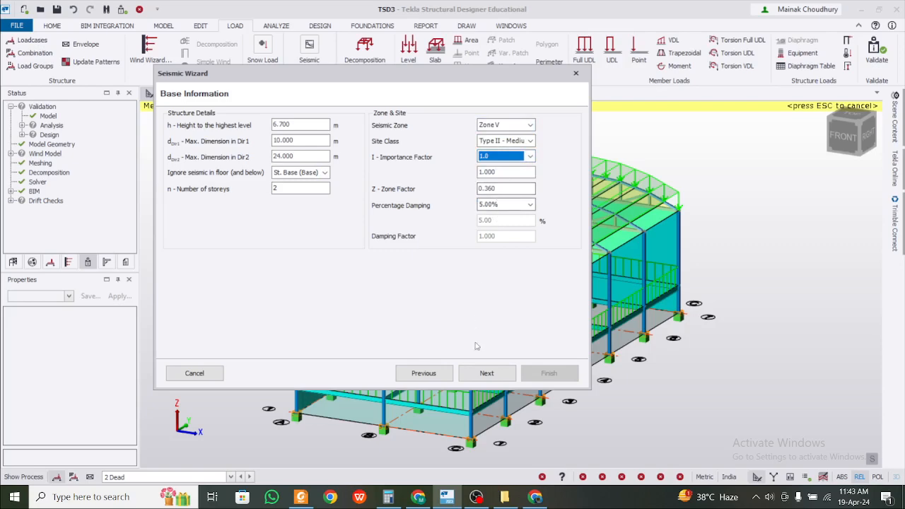
{"action": "left_click", "coordinate": [486, 373]}
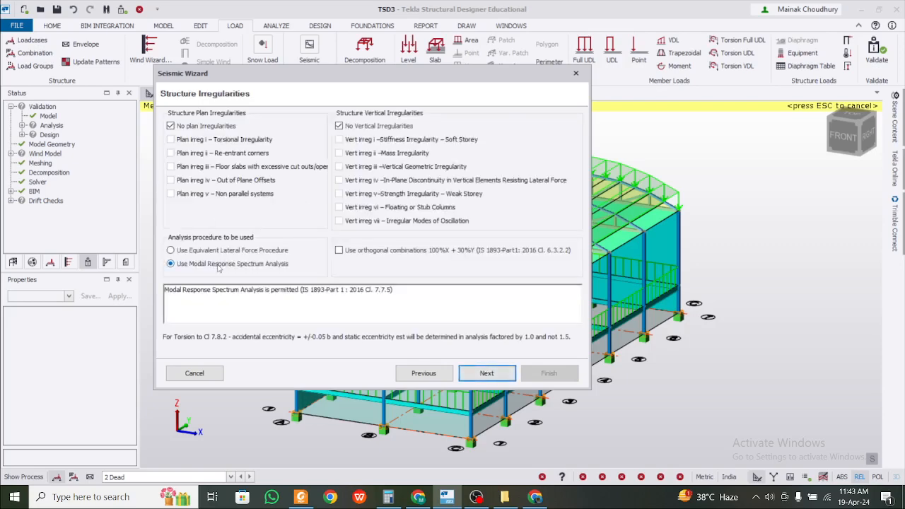
Step: Enable orthogonal combinations 100%X + 30%Y and set the fundamental period structure type to All other buildings in Dir1 and Dir2
{"action": "left_click", "coordinate": [339, 251]}
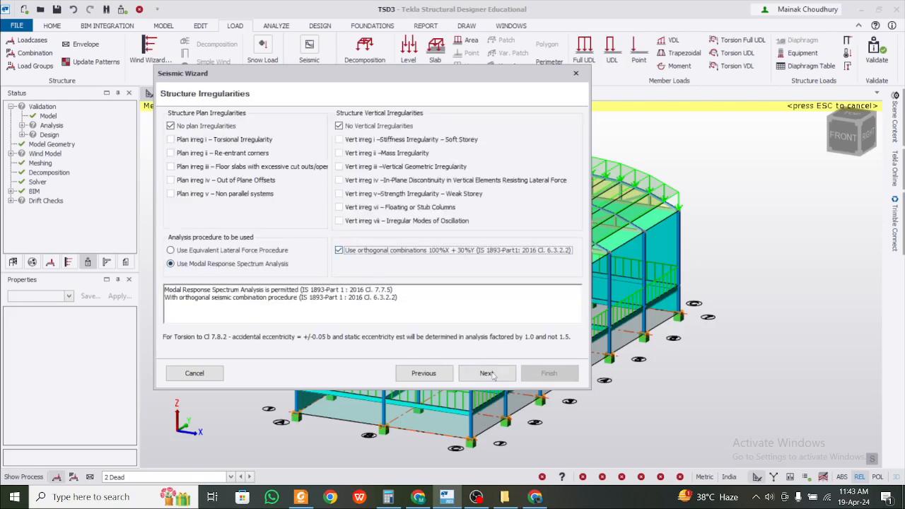
{"action": "left_click", "coordinate": [488, 374]}
{"action": "left_click", "coordinate": [334, 186]}
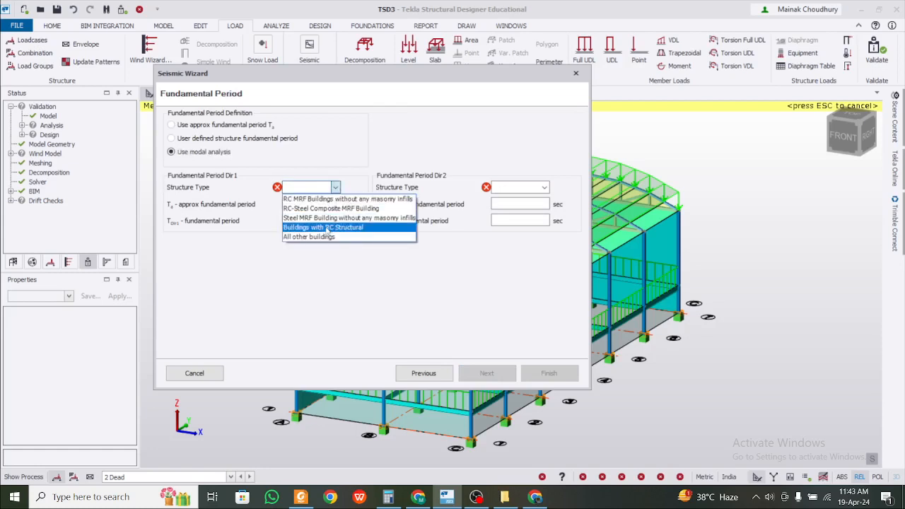
{"action": "left_click", "coordinate": [363, 239]}
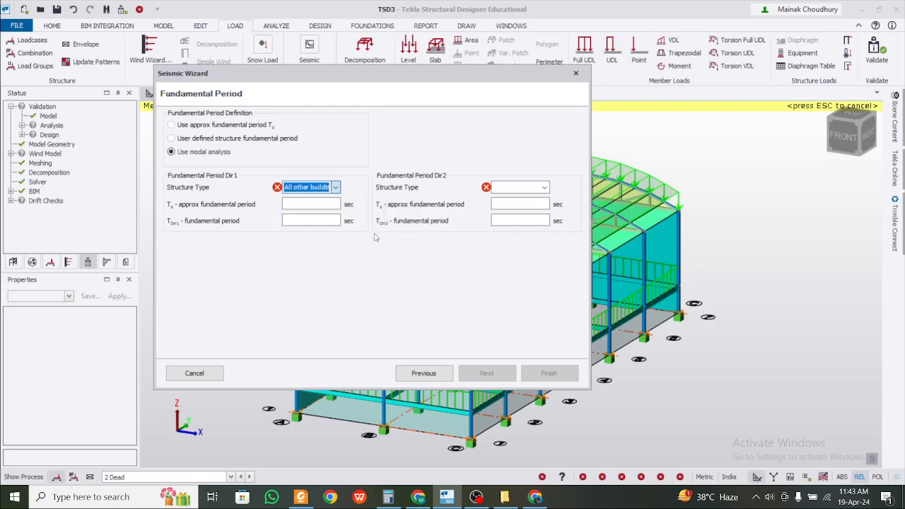
{"action": "left_click", "coordinate": [531, 188]}
{"action": "left_click", "coordinate": [530, 237]}
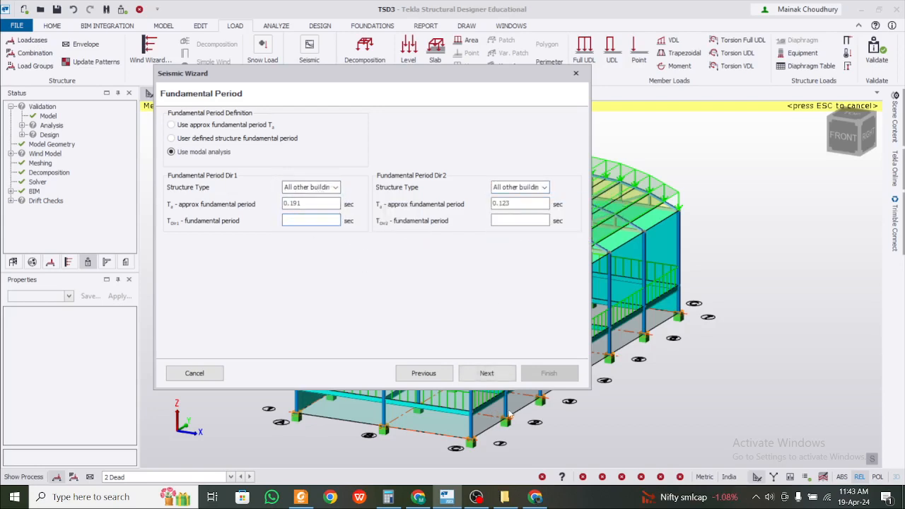
{"action": "left_click", "coordinate": [487, 373]}
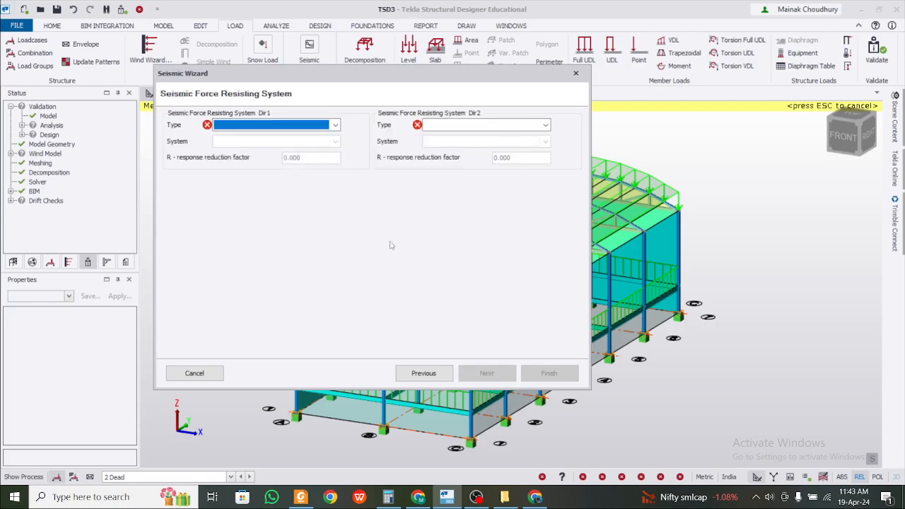
Step: Set the seismic force resisting system to Moment Frame Systems, Steel building with SMRF, in Dir1 and Dir2
{"action": "left_click", "coordinate": [334, 125]}
{"action": "left_click", "coordinate": [322, 136]}
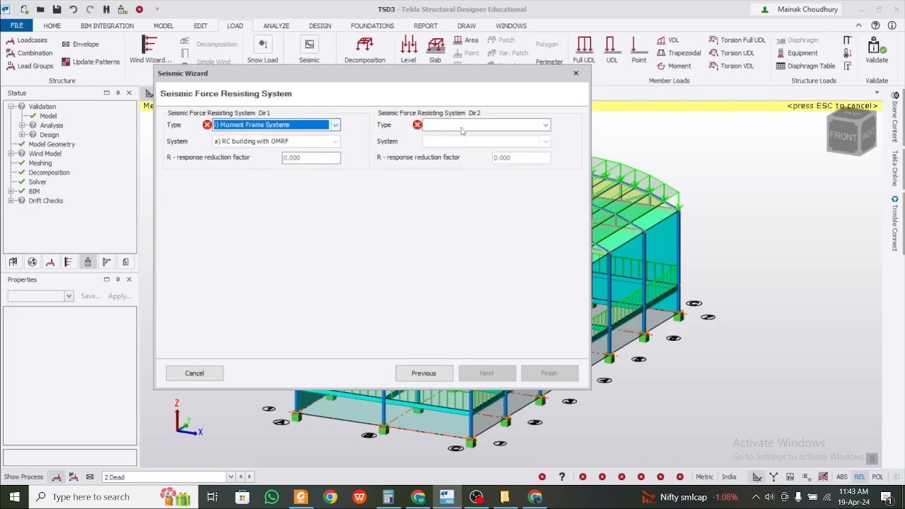
{"action": "left_click", "coordinate": [461, 127]}
{"action": "left_click", "coordinate": [461, 137]}
{"action": "left_click", "coordinate": [304, 142]}
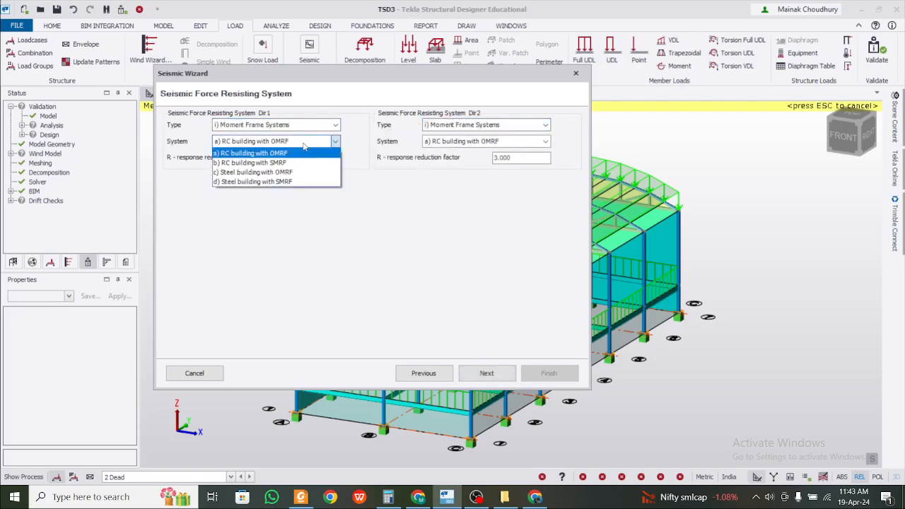
{"action": "left_click", "coordinate": [308, 181]}
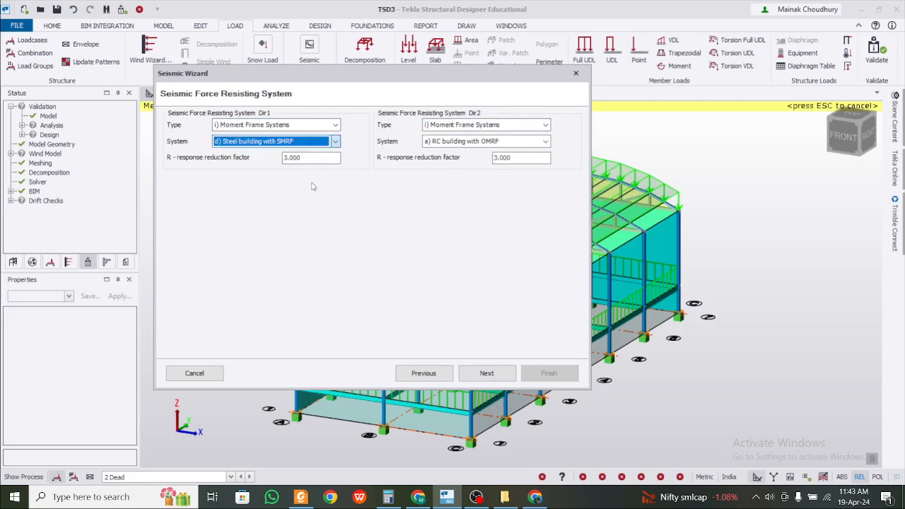
{"action": "left_click", "coordinate": [489, 143]}
{"action": "left_click", "coordinate": [498, 183]}
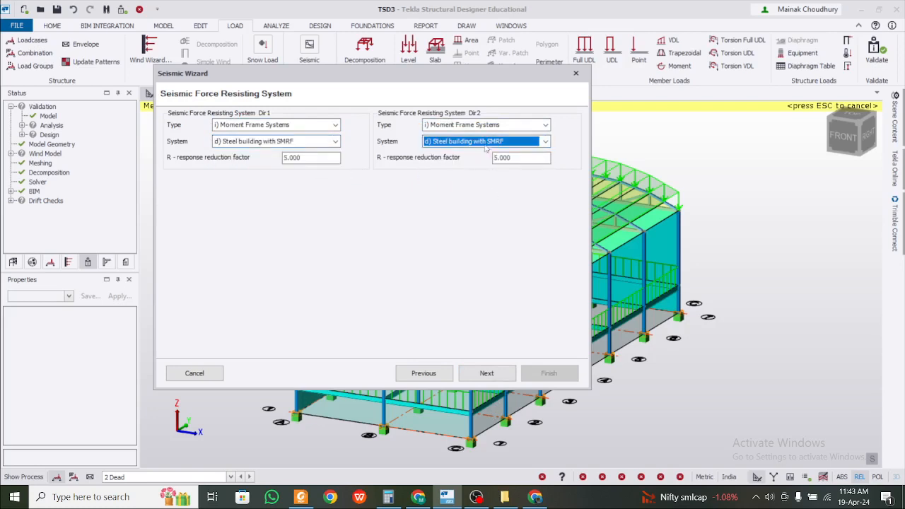
{"action": "left_click", "coordinate": [484, 374]}
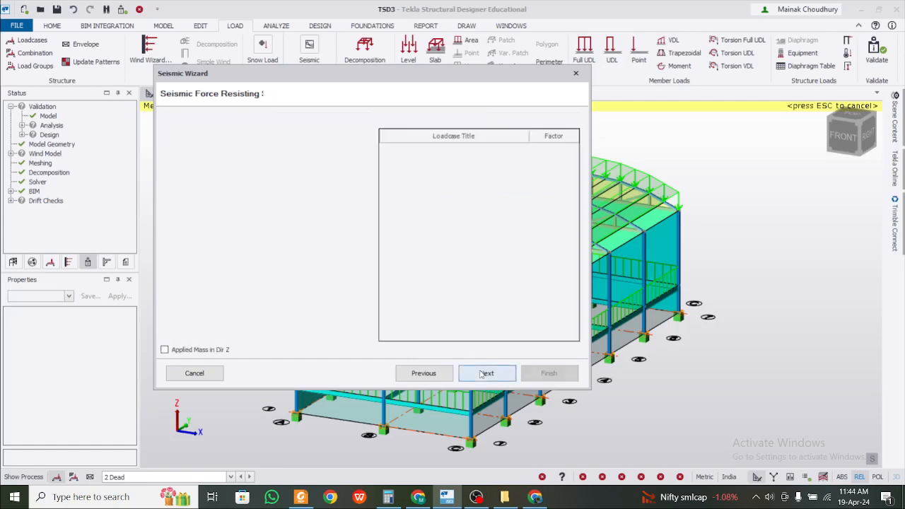
Step: Include all five available loadcases in the effective seismic weight with their default factors, and finish the Seismic Wizard with default localization settings
{"action": "left_click_drag", "start_coordinate": [242, 157], "coordinate": [251, 223]}
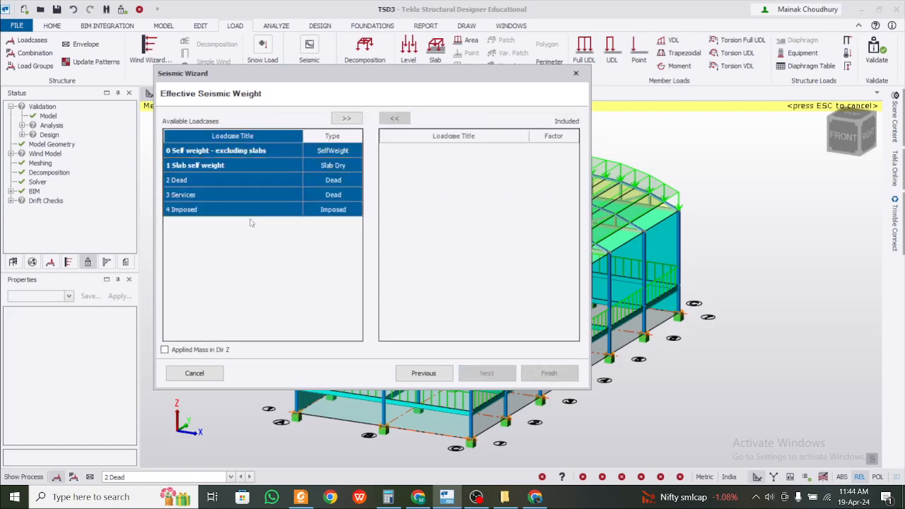
{"action": "left_click", "coordinate": [346, 118]}
{"action": "left_click", "coordinate": [555, 166]}
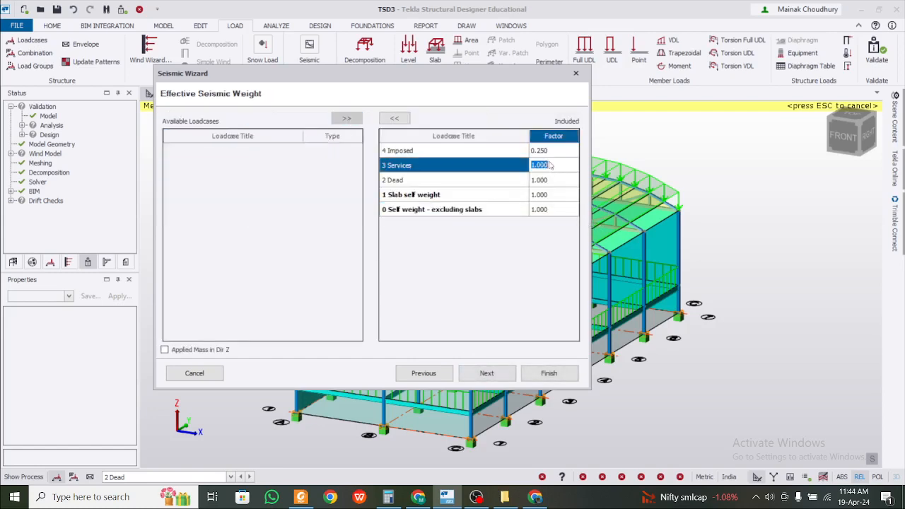
{"action": "left_click", "coordinate": [557, 151]}
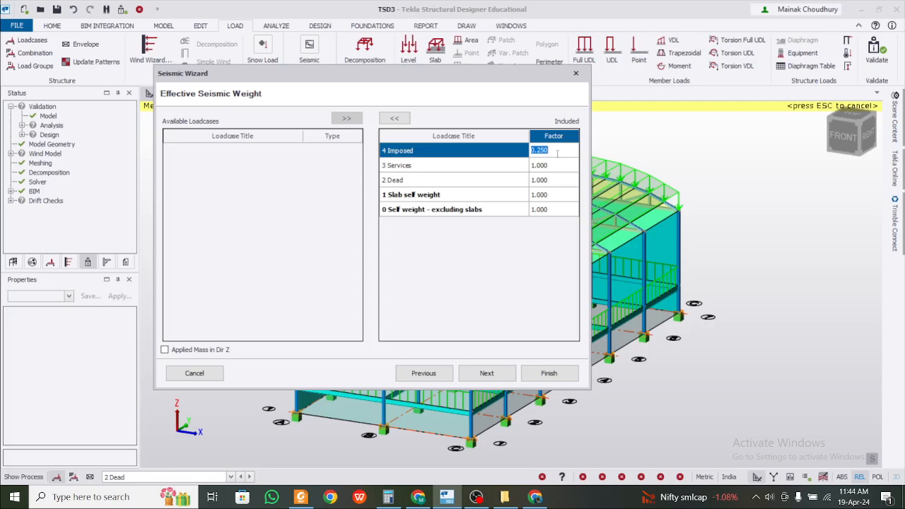
{"action": "left_click", "coordinate": [214, 352]}
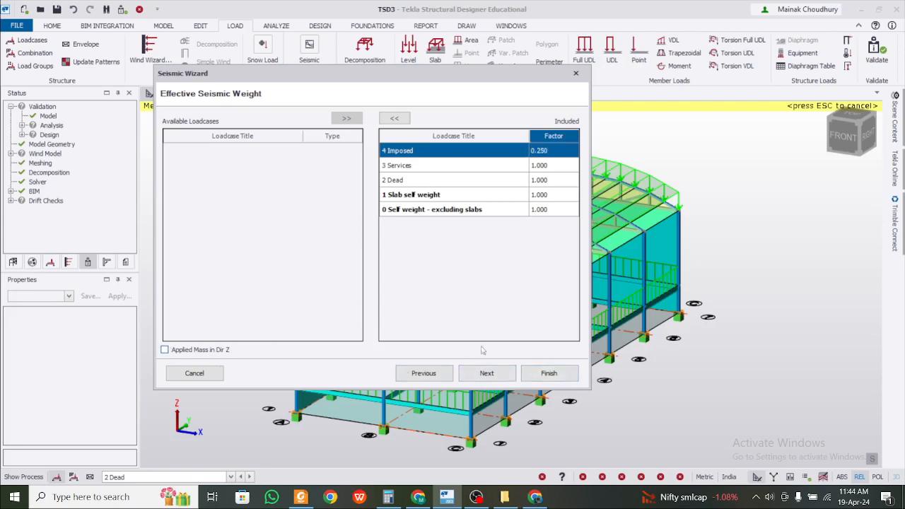
{"action": "left_click", "coordinate": [486, 373]}
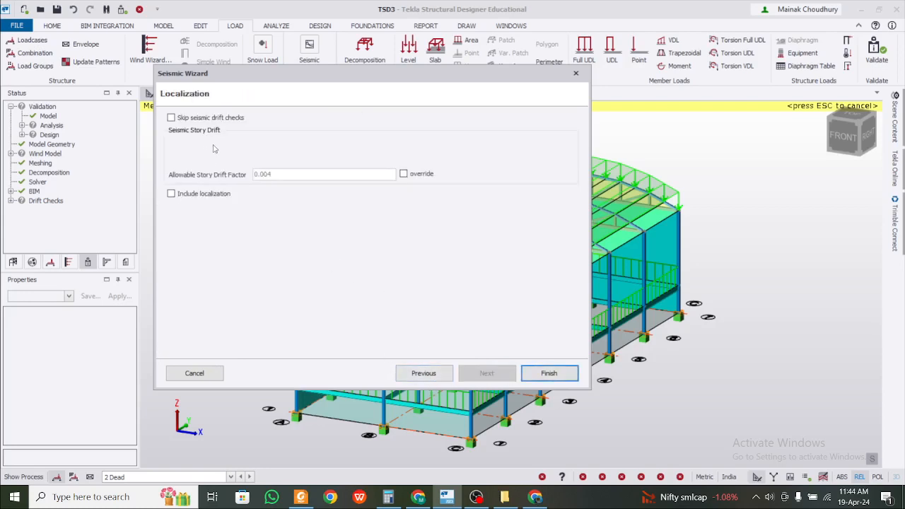
{"action": "left_click", "coordinate": [548, 373]}
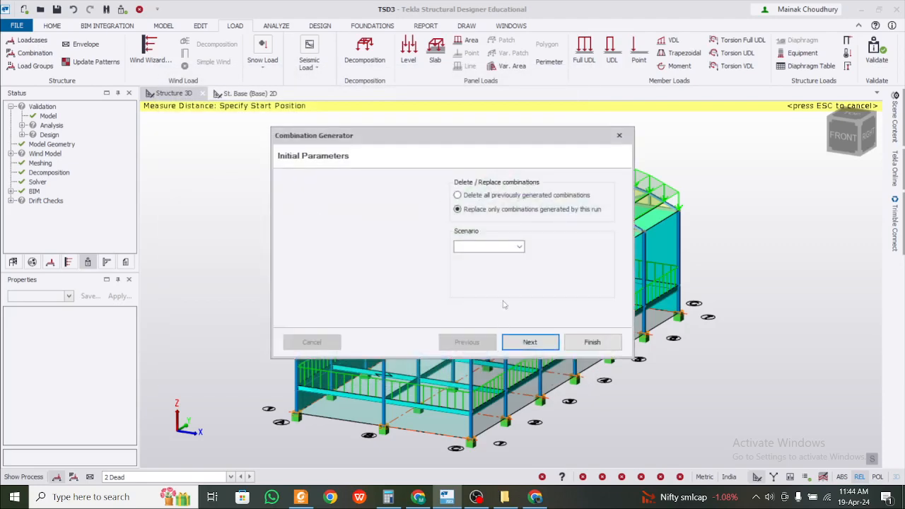
Step: Generate the seismic combinations 1.2D+1.2L+1.2Lr±1.2E, 1.5D±1.5E and 0.9D±1.5E with default service factors, and leave the distance measurement
{"action": "left_click", "coordinate": [520, 246]}
{"action": "left_click", "coordinate": [506, 260]}
{"action": "left_click", "coordinate": [527, 343]}
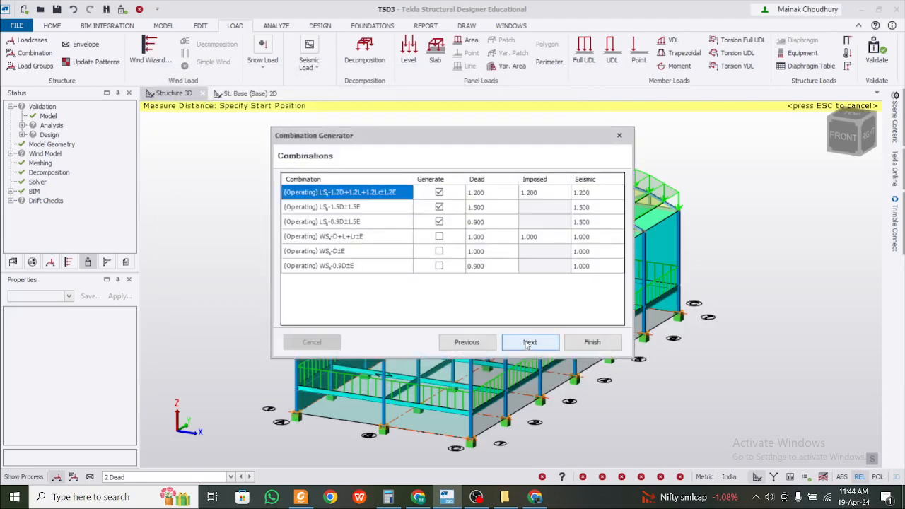
{"action": "left_click", "coordinate": [530, 343]}
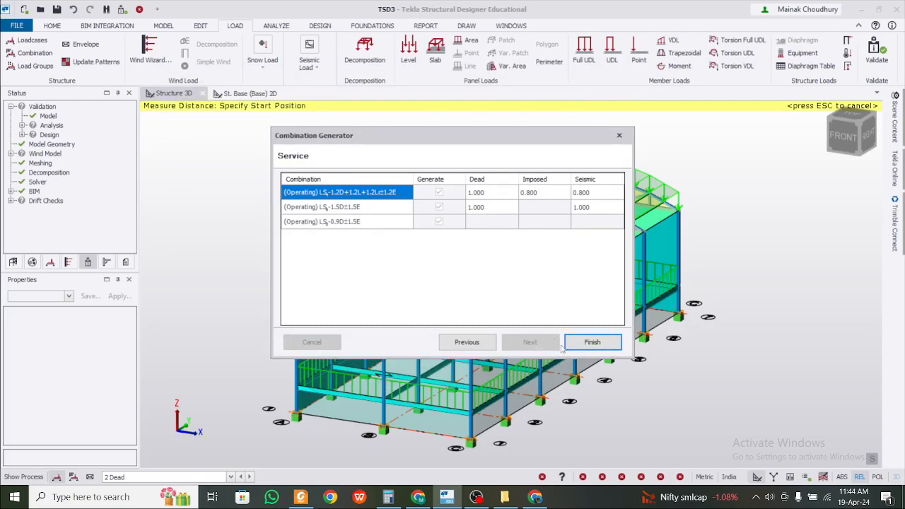
{"action": "left_click", "coordinate": [583, 347]}
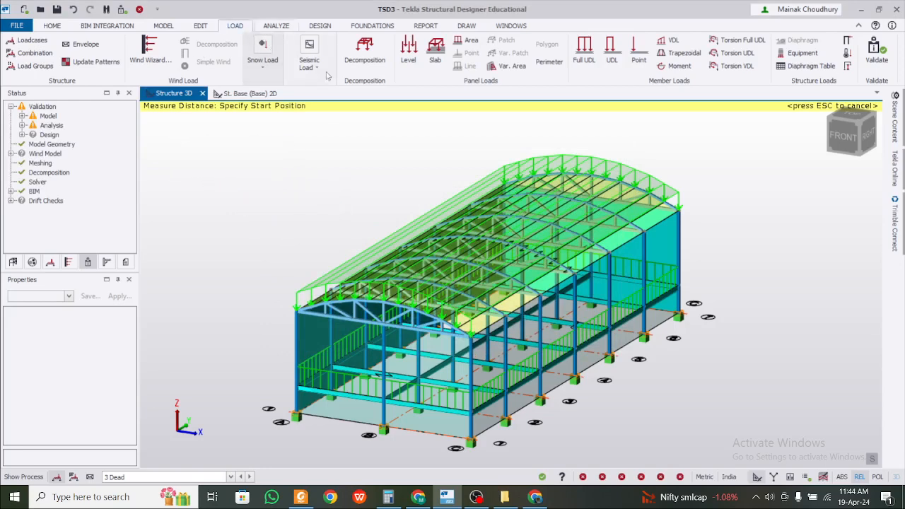
{"action": "left_click", "coordinate": [122, 10]}
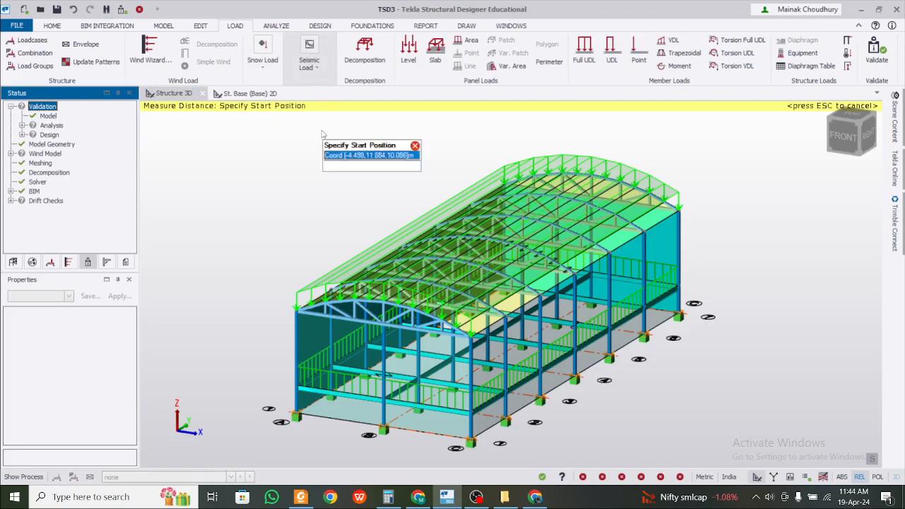
{"action": "key", "text": "Escape"}
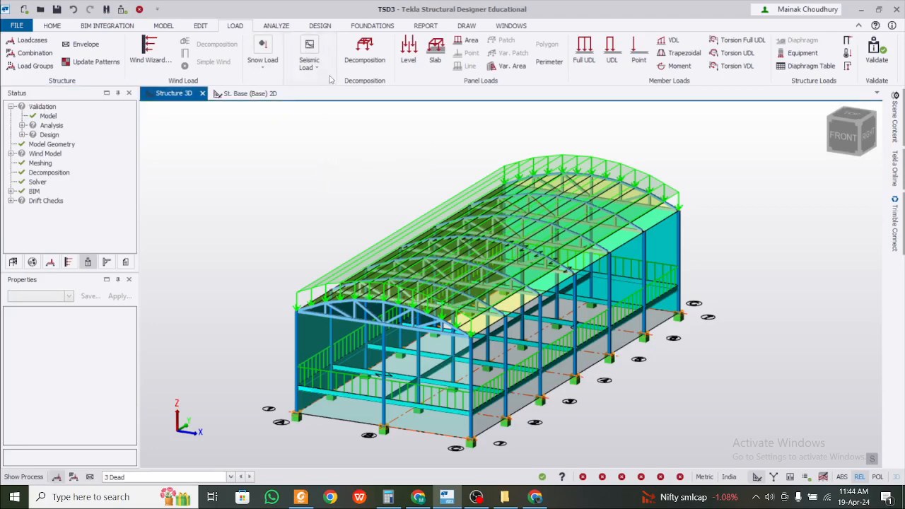
Step: Start the Wind Wizard using Worst Case Data as the data source, with topography considered
{"action": "left_click", "coordinate": [150, 58]}
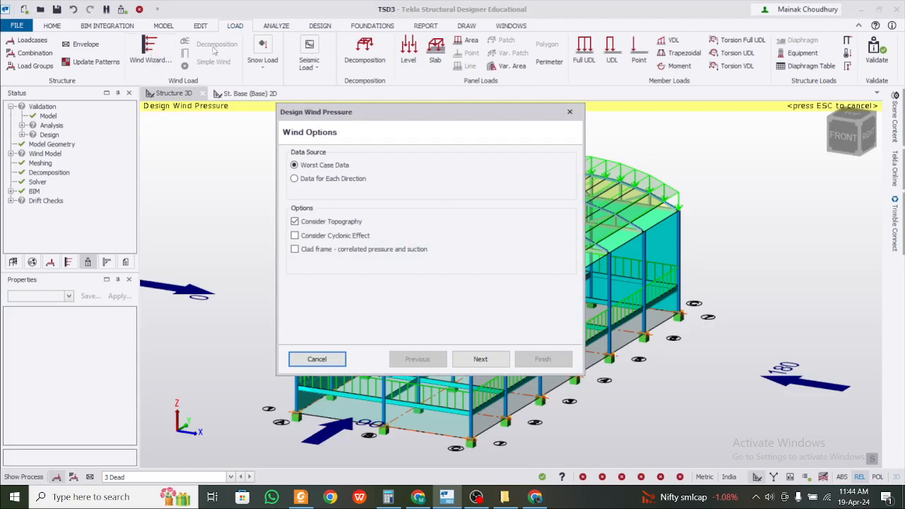
{"action": "left_click", "coordinate": [475, 360]}
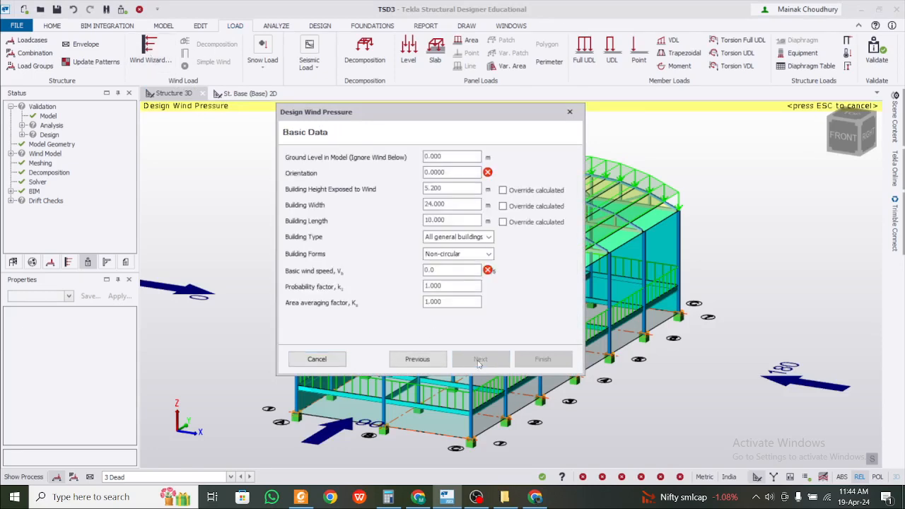
{"action": "left_click", "coordinate": [417, 359]}
{"action": "left_click", "coordinate": [336, 179]}
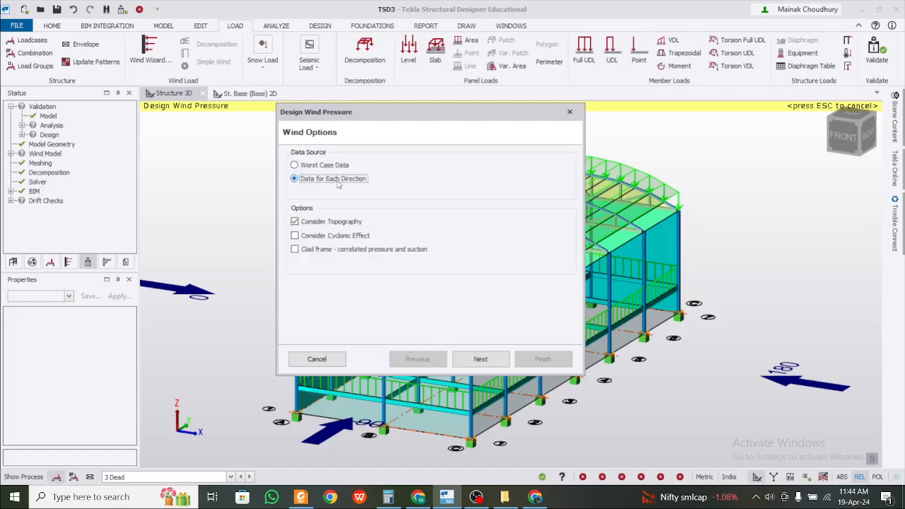
{"action": "left_click", "coordinate": [333, 166]}
{"action": "left_click", "coordinate": [481, 359]}
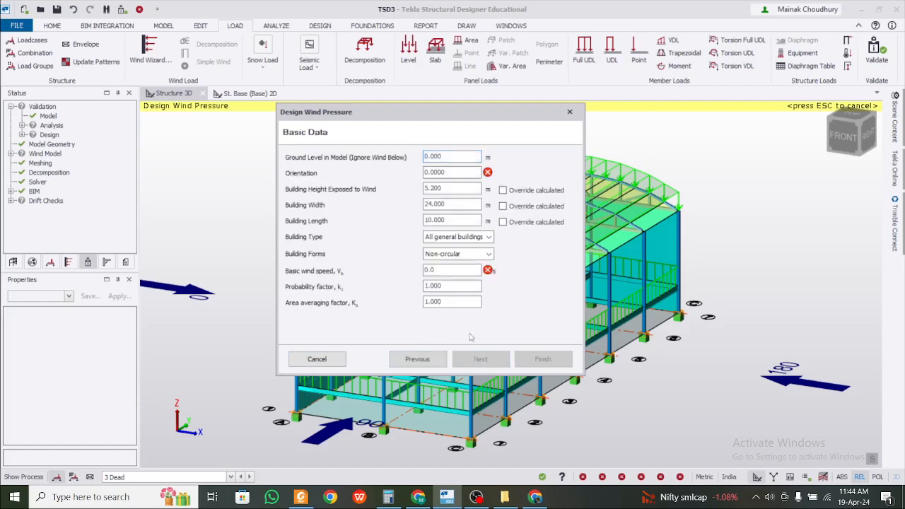
Step: Set the wind orientation to 90° and the basic wind speed to 55 m/s, keeping the probability and area averaging factors at 1.000
{"action": "key", "text": "Tab"}
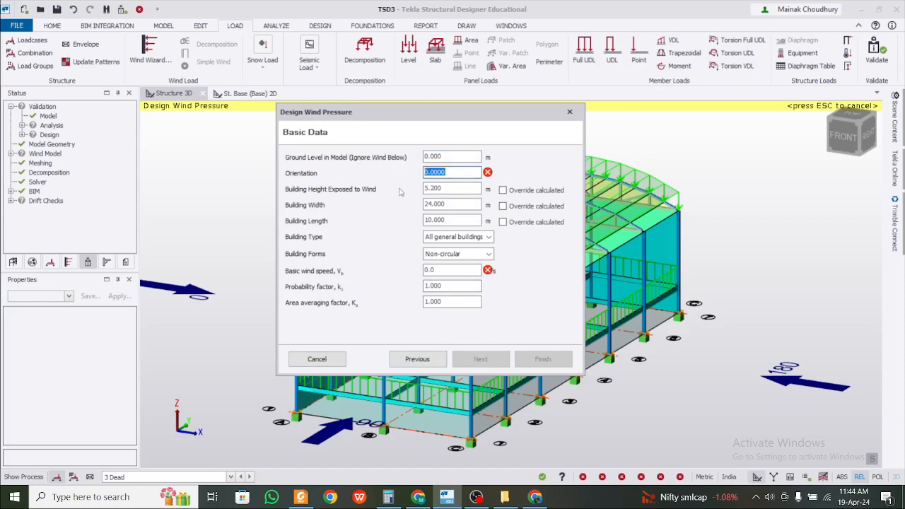
{"action": "type", "text": "90"}
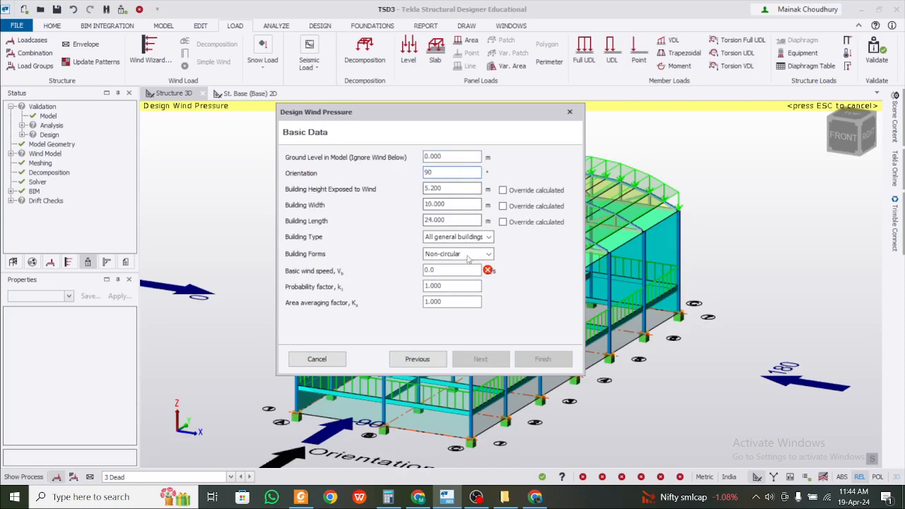
{"action": "left_click_drag", "start_coordinate": [460, 270], "coordinate": [360, 275]}
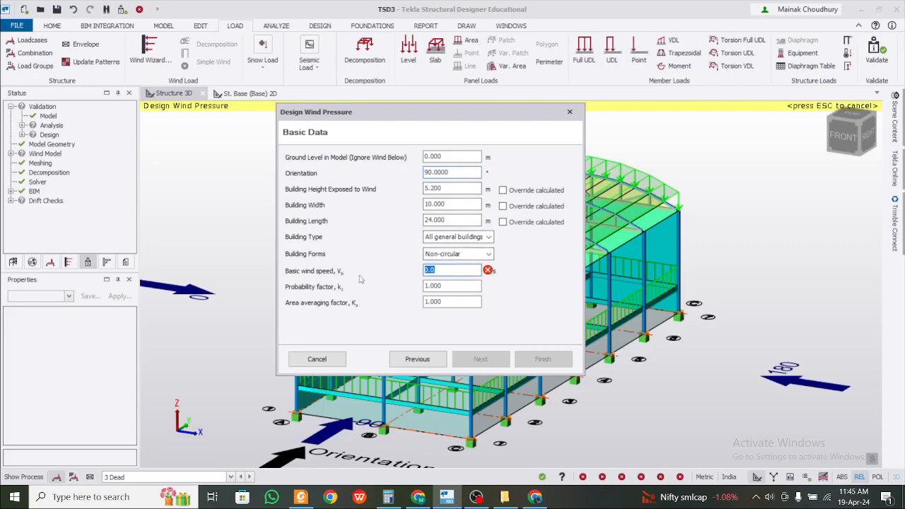
{"action": "type", "text": "55"}
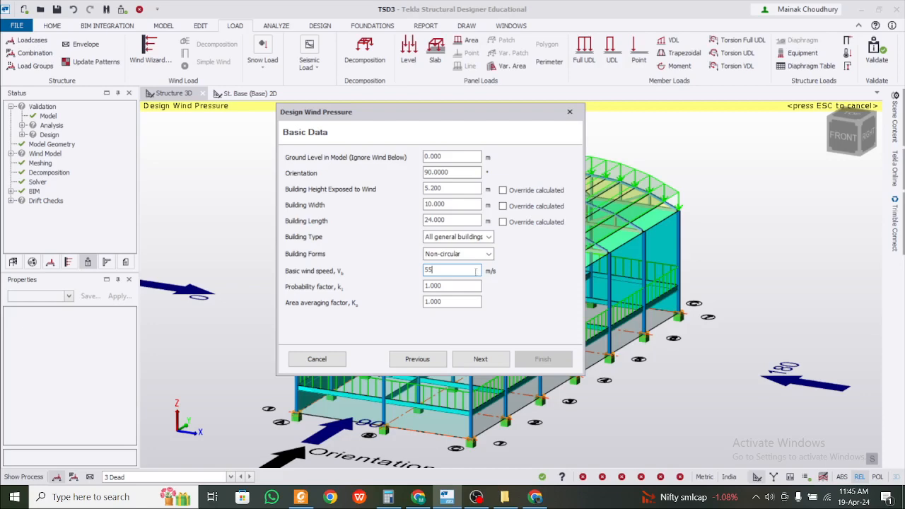
{"action": "left_click", "coordinate": [456, 286]}
{"action": "left_click", "coordinate": [450, 303]}
Step: Open the IS 875 part 3 wind load calculation spreadsheet from the Desktop folder, examine its design wind pressure factors, and return to Tekla Structural Designer
{"action": "left_click", "coordinate": [504, 497]}
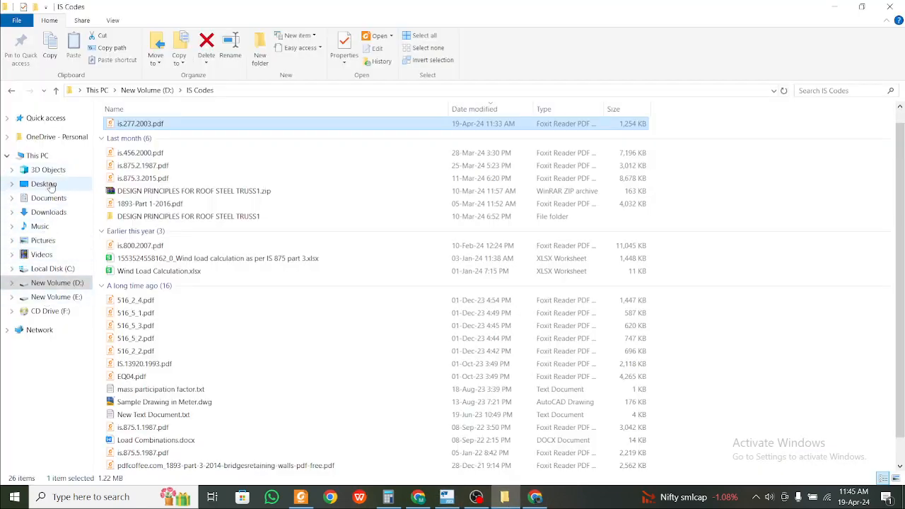
{"action": "left_click", "coordinate": [44, 184]}
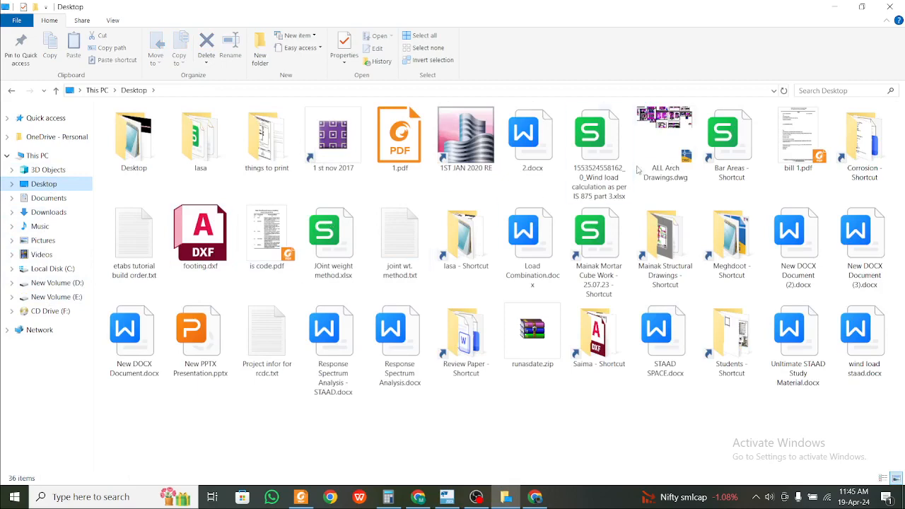
{"action": "double_click", "coordinate": [598, 152]}
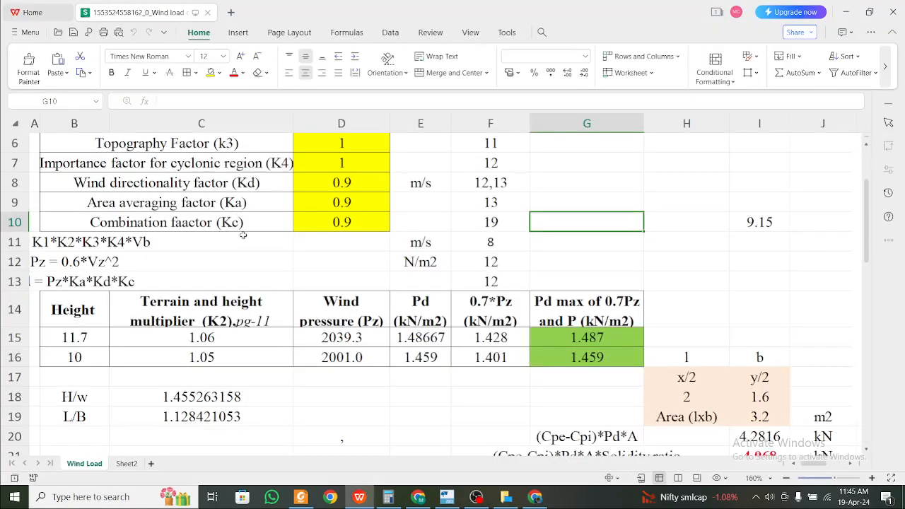
{"action": "scroll", "coordinate": [259, 308], "scroll_direction": "up", "scroll_amount": 2}
{"action": "scroll", "coordinate": [442, 261], "scroll_direction": "down", "scroll_amount": 3}
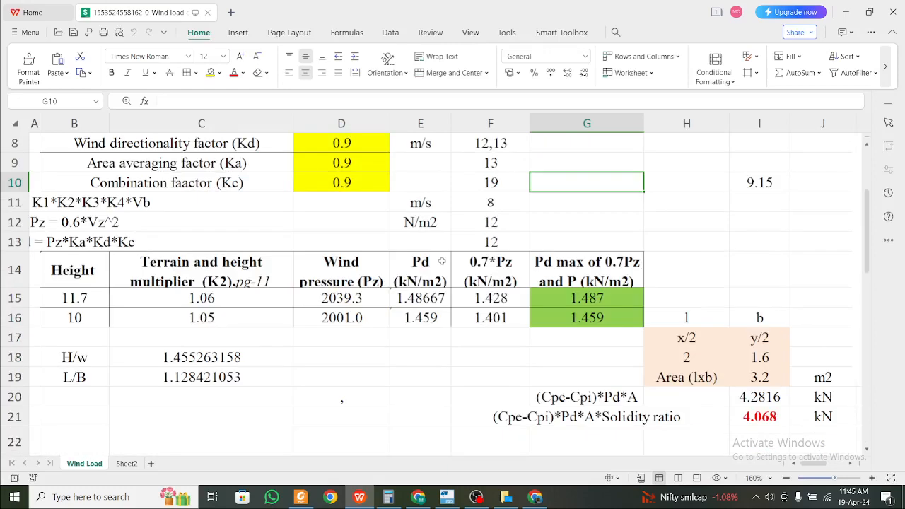
{"action": "scroll", "coordinate": [442, 261], "scroll_direction": "up", "scroll_amount": 3}
{"action": "scroll", "coordinate": [320, 220], "scroll_direction": "down", "scroll_amount": 1}
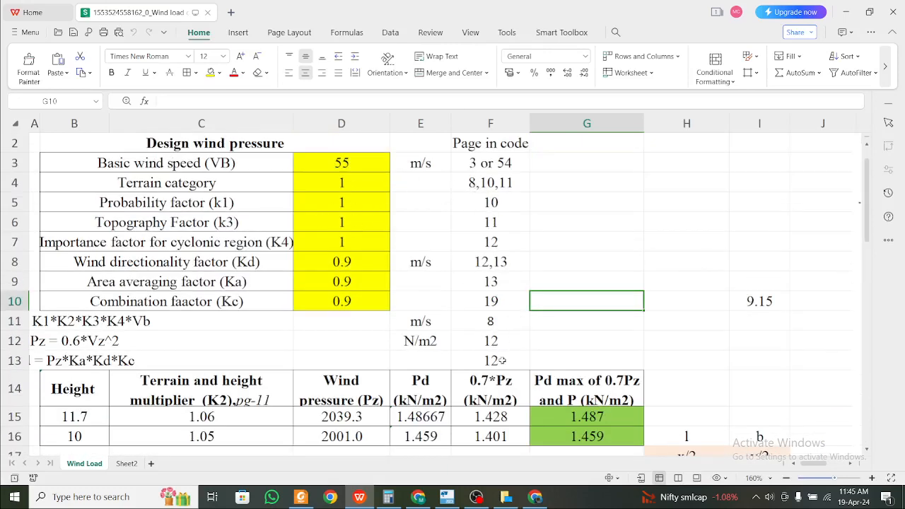
{"action": "left_click", "coordinate": [845, 12]}
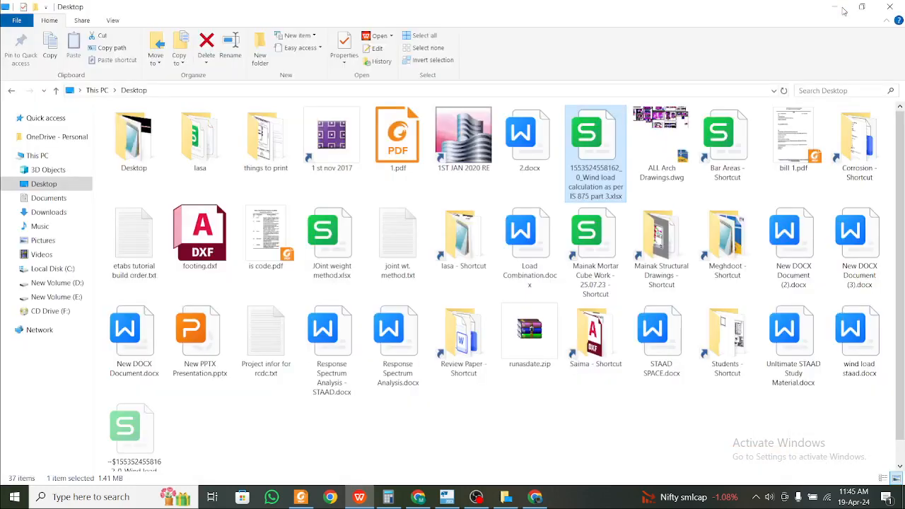
{"action": "left_click", "coordinate": [446, 497]}
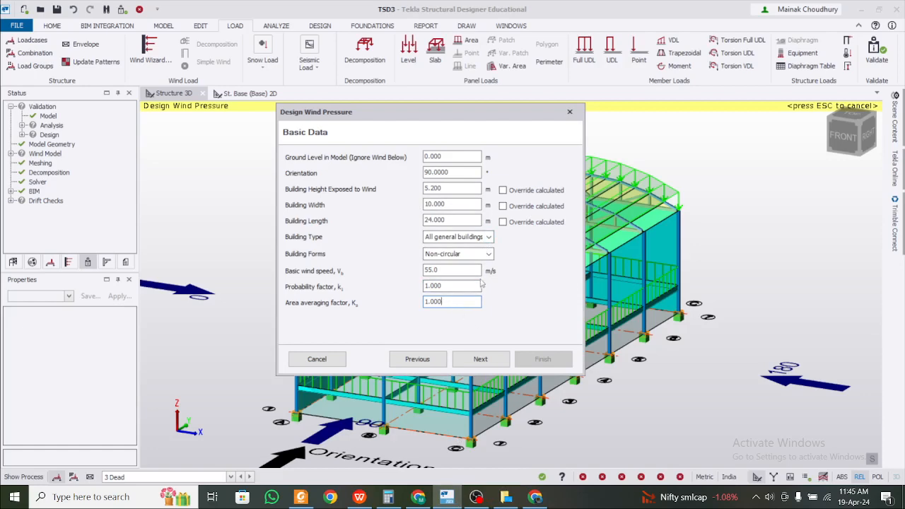
Step: Define the terrain as category 1, exposed open terrain with few obstructions, with a fetch distance of 5 m
{"action": "left_click", "coordinate": [475, 359]}
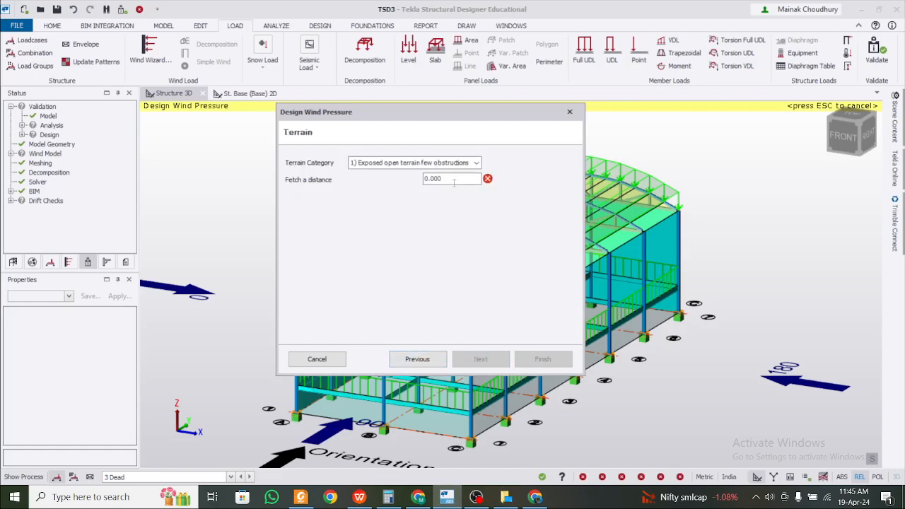
{"action": "left_click_drag", "start_coordinate": [454, 182], "coordinate": [387, 185]}
{"action": "type", "text": "5"}
{"action": "left_click", "coordinate": [415, 162]}
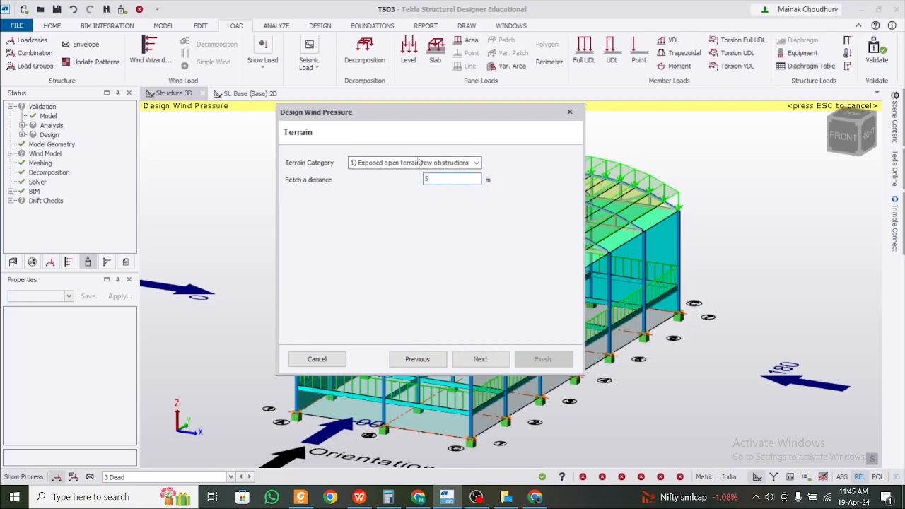
{"action": "left_click", "coordinate": [415, 162]}
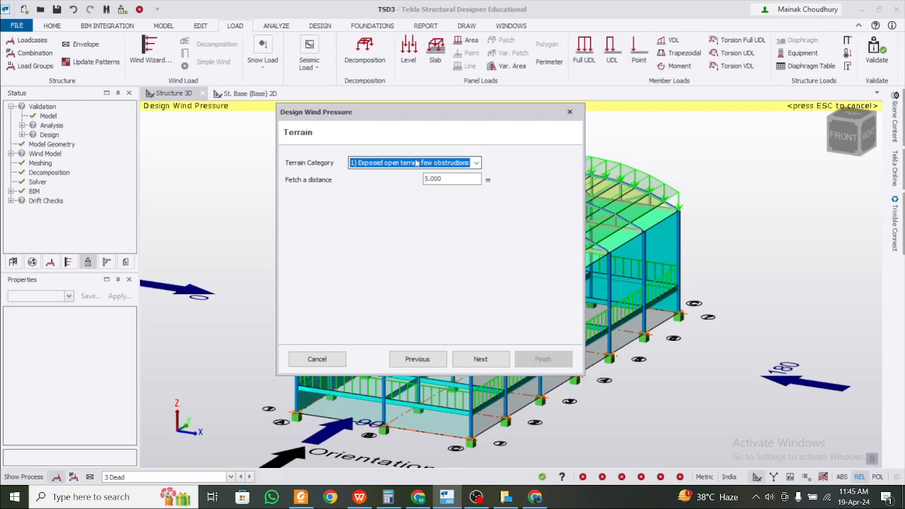
{"action": "key", "text": "Return"}
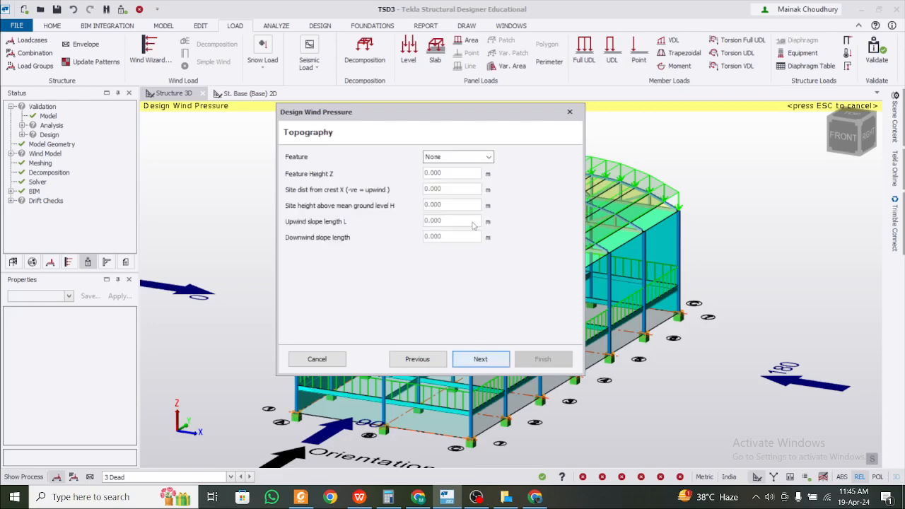
Step: Keep the topography feature as None, accept the wind pressure results for all four directions, and finish the Wind Wizard
{"action": "left_click", "coordinate": [488, 157]}
{"action": "left_click", "coordinate": [490, 157]}
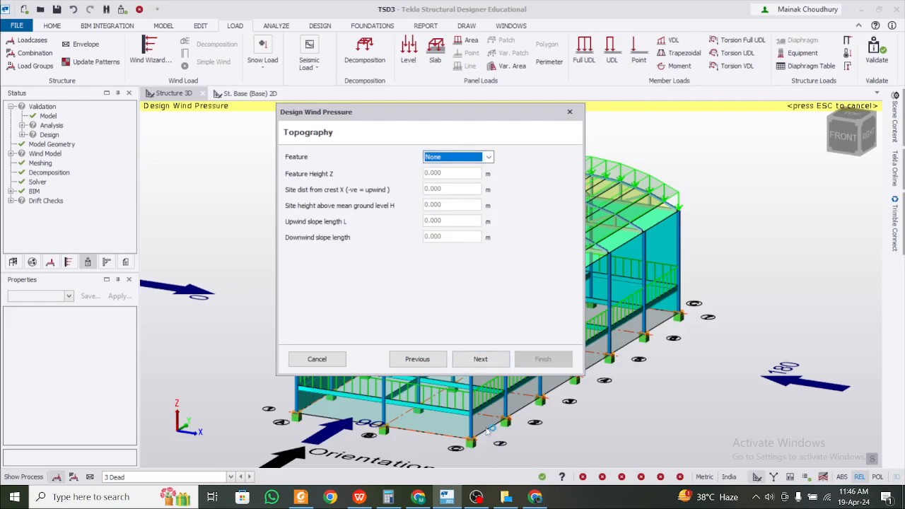
{"action": "left_click", "coordinate": [488, 359]}
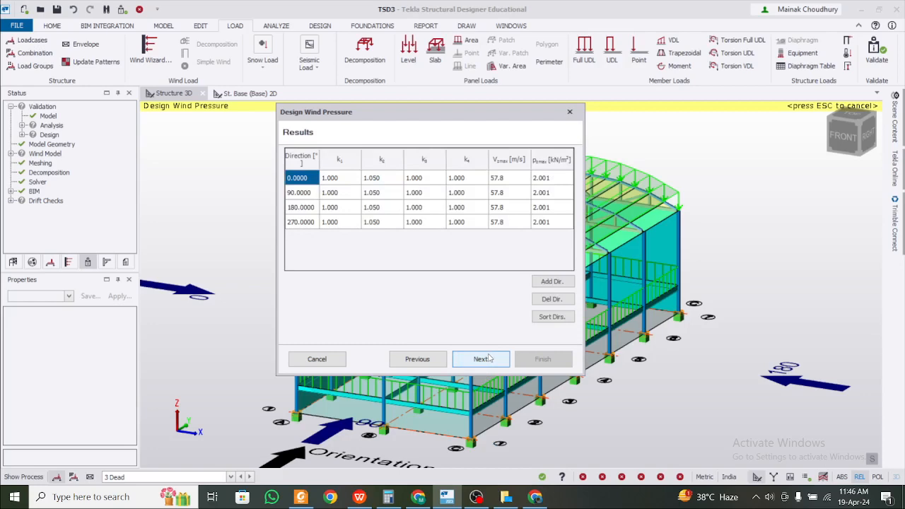
{"action": "left_click", "coordinate": [488, 359]}
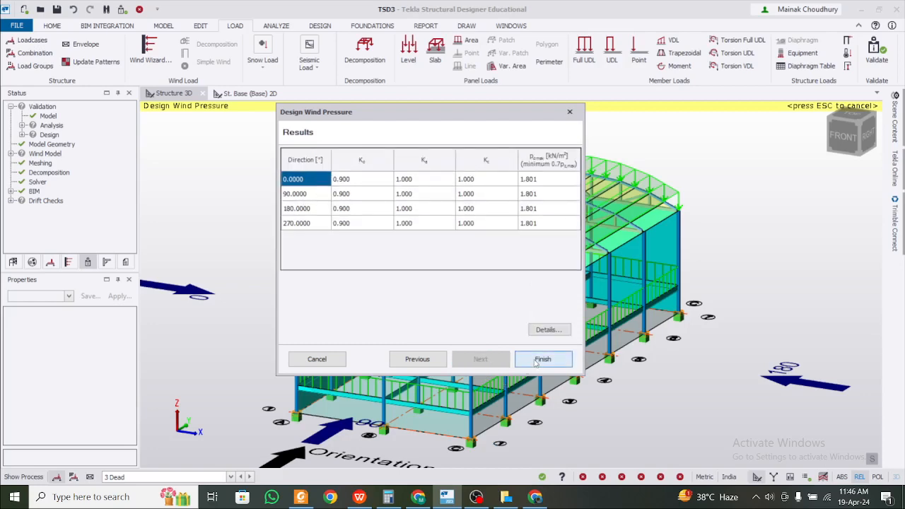
{"action": "left_click", "coordinate": [542, 359]}
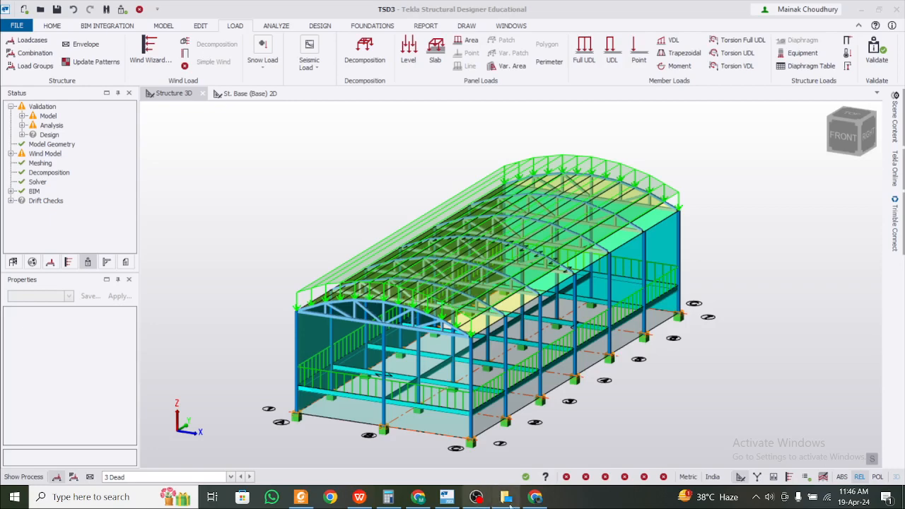
Step: Automatically generate the simple wind loadcases for the 0°, 90°, 180° and 270° directions
{"action": "left_click", "coordinate": [185, 54]}
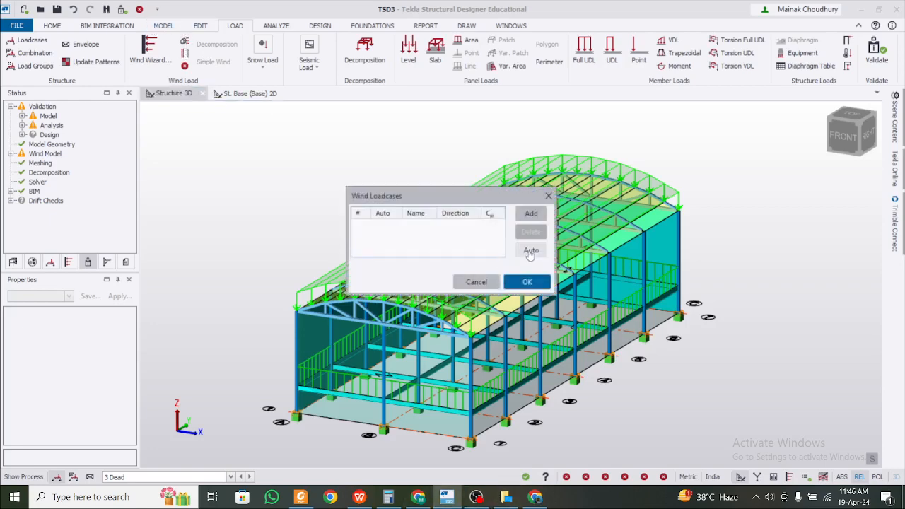
{"action": "left_click", "coordinate": [530, 251]}
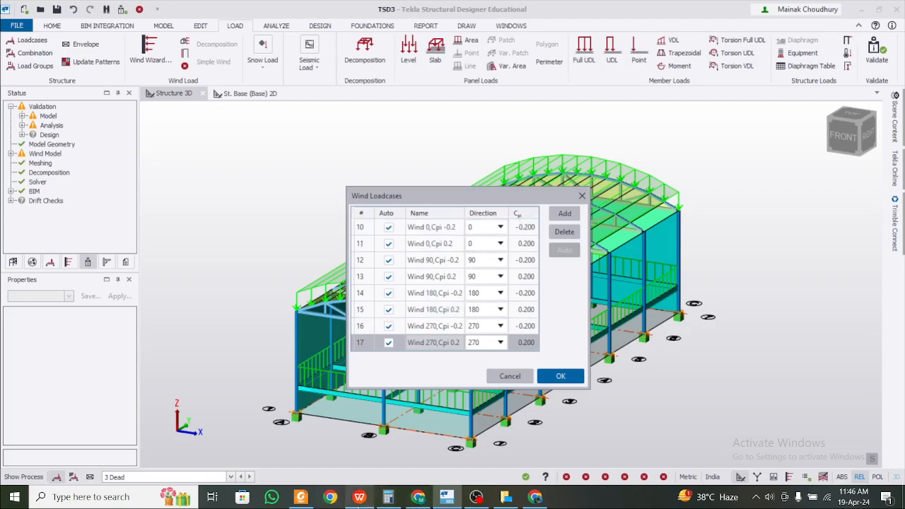
Step: Examine the wind pressure coefficients in the WPS wind load spreadsheet, and return to Tekla Structural Designer
{"action": "left_click", "coordinate": [359, 497]}
{"action": "scroll", "coordinate": [448, 295], "scroll_direction": "down", "scroll_amount": 2}
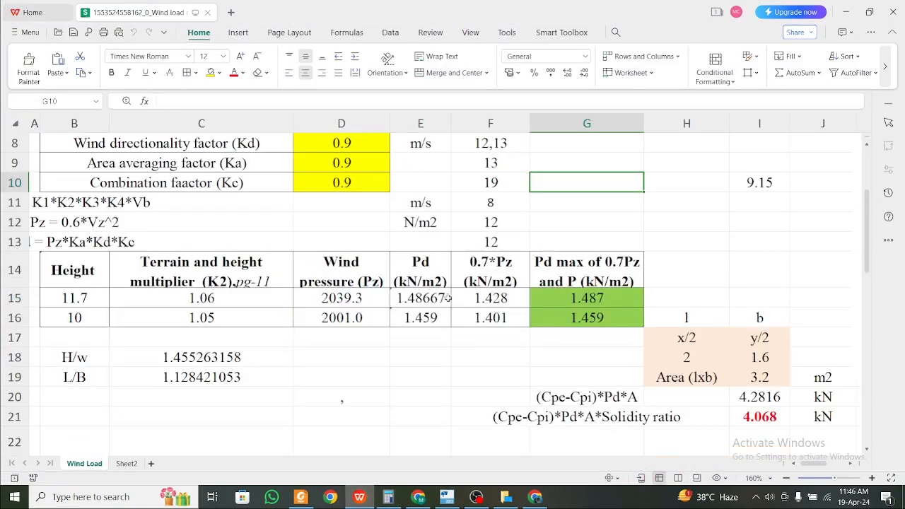
{"action": "left_click", "coordinate": [493, 340]}
{"action": "scroll", "coordinate": [519, 382], "scroll_direction": "down", "scroll_amount": 6}
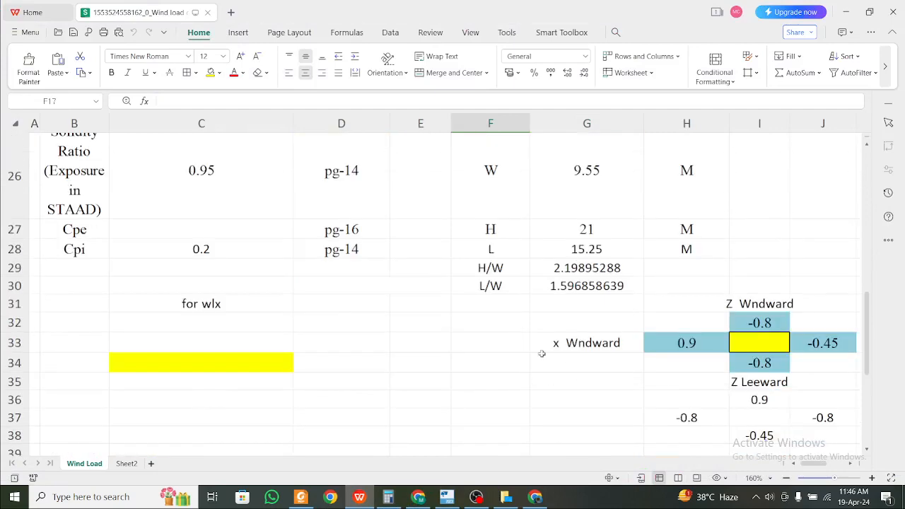
{"action": "scroll", "coordinate": [652, 324], "scroll_direction": "down", "scroll_amount": 1}
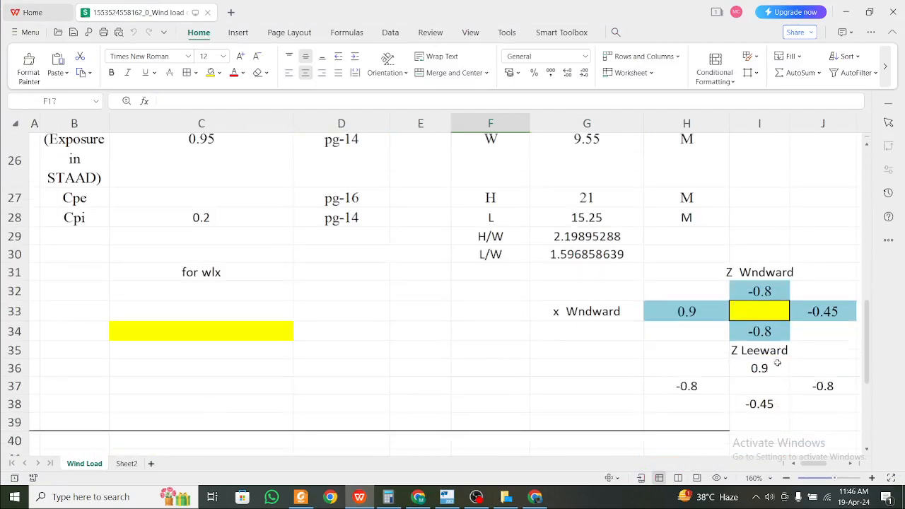
{"action": "scroll", "coordinate": [719, 367], "scroll_direction": "down", "scroll_amount": 6}
{"action": "scroll", "coordinate": [719, 368], "scroll_direction": "up", "scroll_amount": 6}
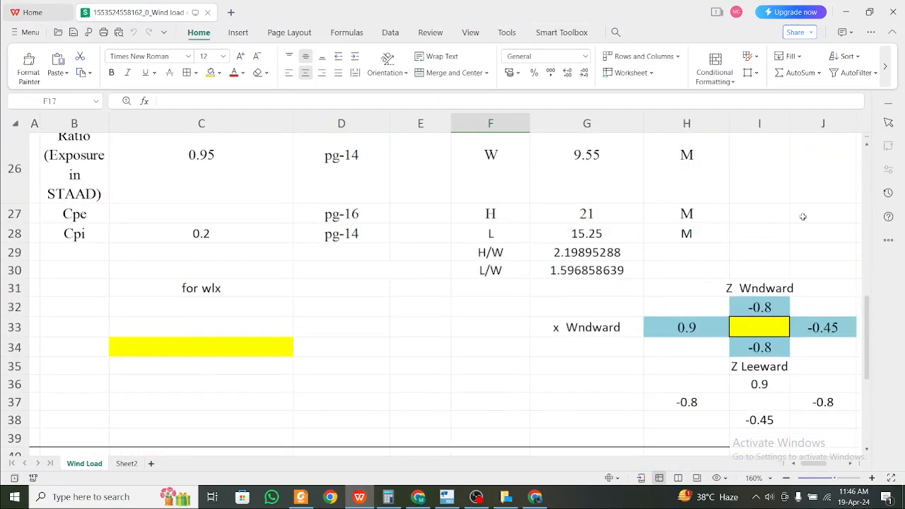
{"action": "left_click", "coordinate": [844, 12]}
Step: Set the internal pressure coefficients Cpi of the paired 0° and 90° wind loadcases to -1 and 1
{"action": "left_click", "coordinate": [525, 230]}
{"action": "left_click", "coordinate": [525, 229]}
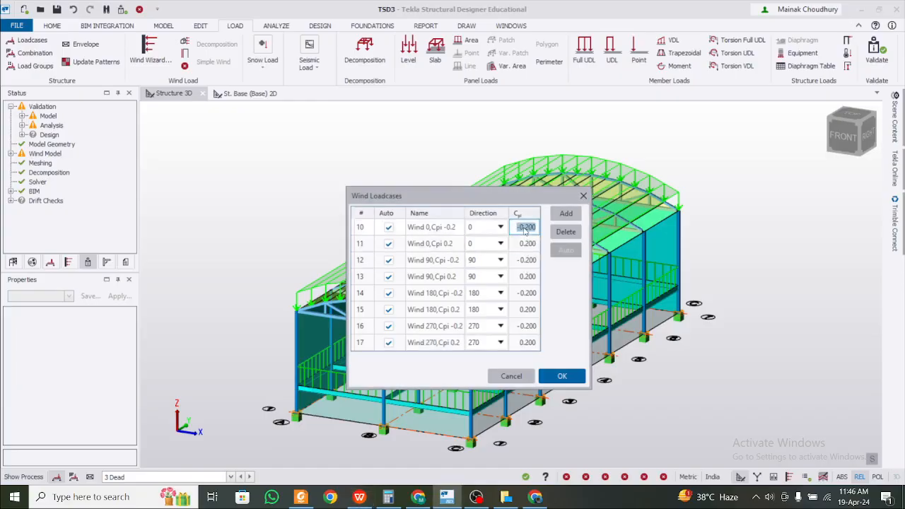
{"action": "type", "text": "-1"}
{"action": "key", "text": "Return"}
{"action": "type", "text": "1"}
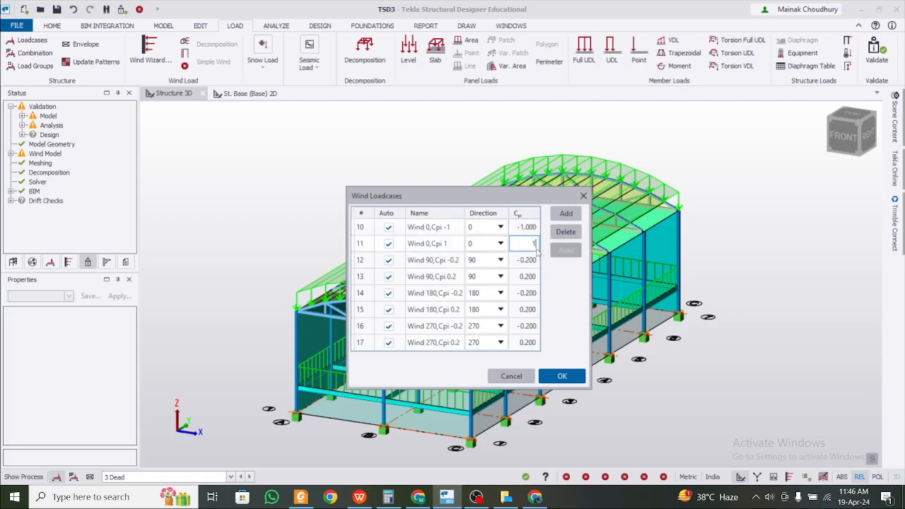
{"action": "key", "text": "Return"}
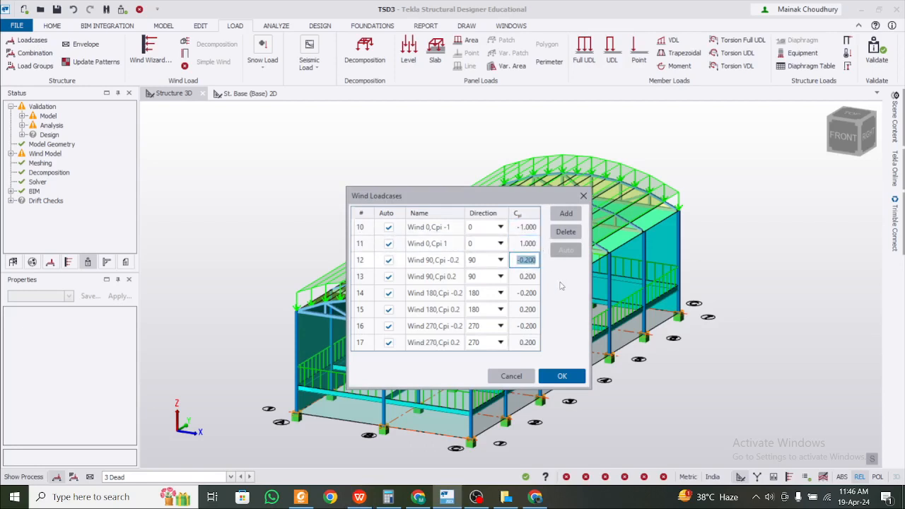
{"action": "type", "text": "-1"}
{"action": "key", "text": "Return"}
{"action": "type", "text": "1"}
{"action": "key", "text": "Return"}
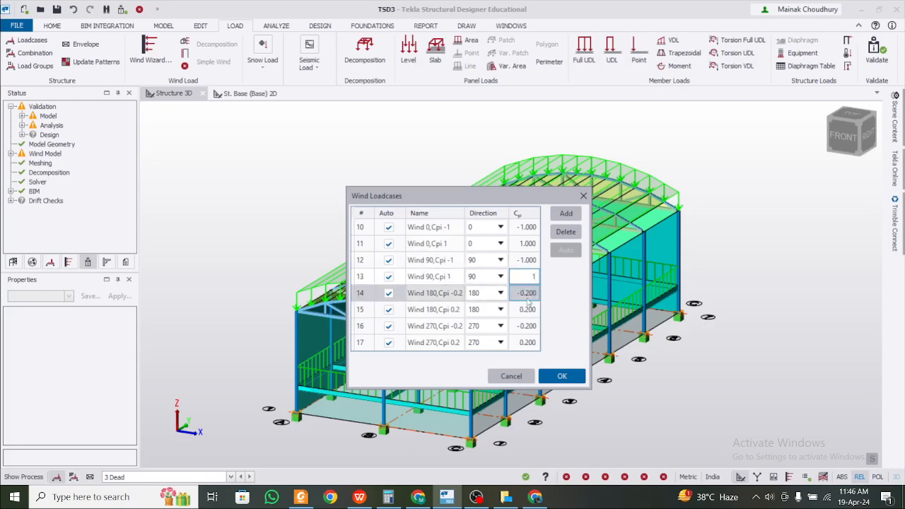
Step: Set Cpi of the paired 180° and 270° wind loadcases to -1 and 1, and accept the wind loadcases
{"action": "type", "text": "-1"}
{"action": "key", "text": "Return"}
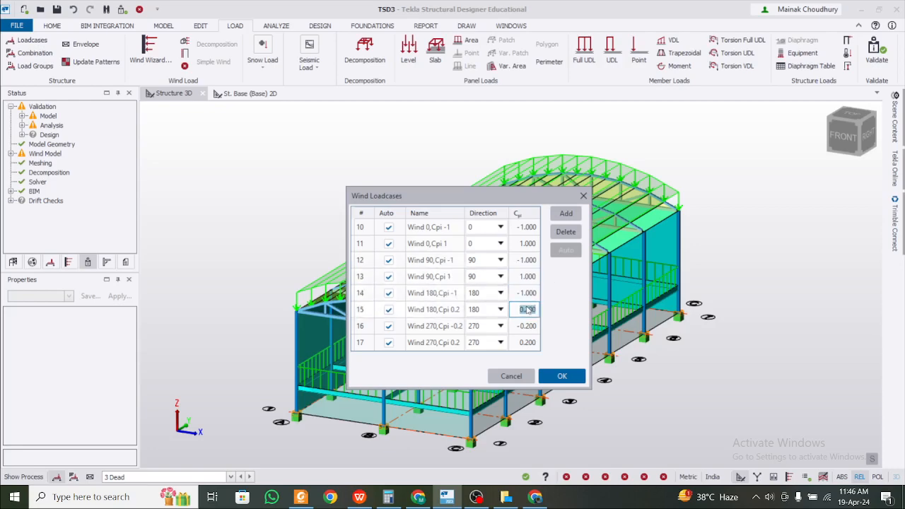
{"action": "type", "text": "1"}
{"action": "key", "text": "Return"}
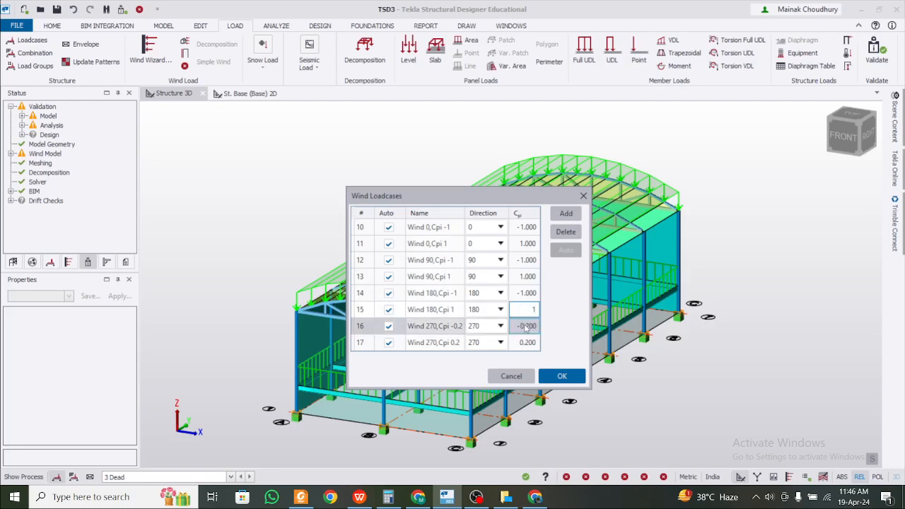
{"action": "type", "text": "-1"}
{"action": "key", "text": "Return"}
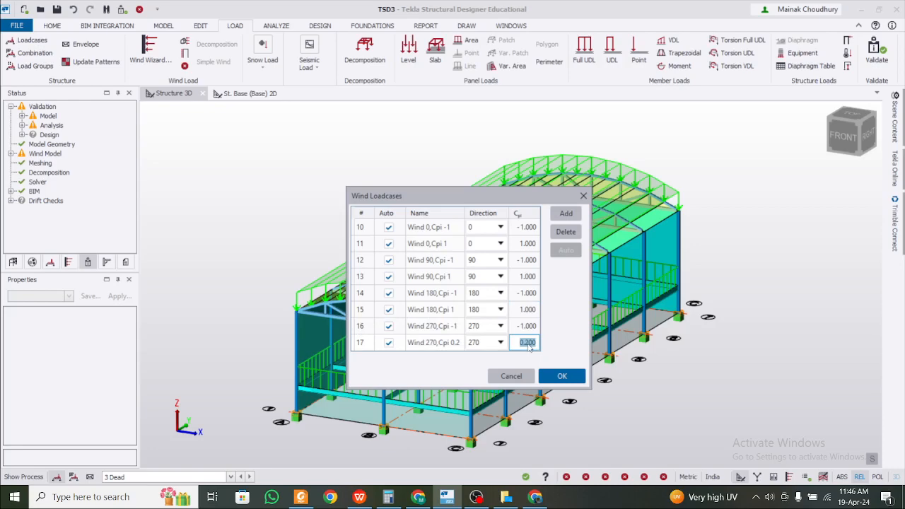
{"action": "type", "text": "12"}
{"action": "key", "text": "BackSpace"}
{"action": "left_click", "coordinate": [562, 377]}
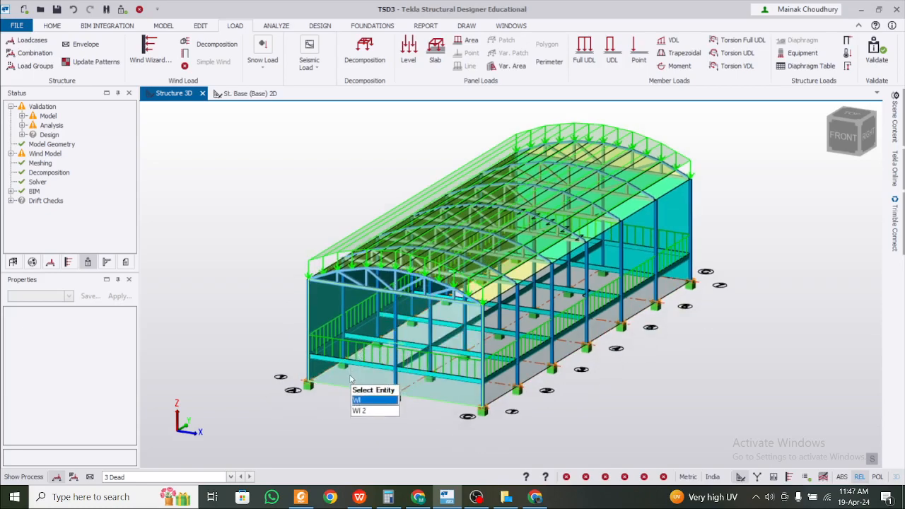
Step: Regenerate the design combinations with wind included, keeping the default strength and service factors and leaving all NHF directions unselected
{"action": "middle_click_drag", "start_coordinate": [353, 382], "coordinate": [412, 423], "text": "shift"}
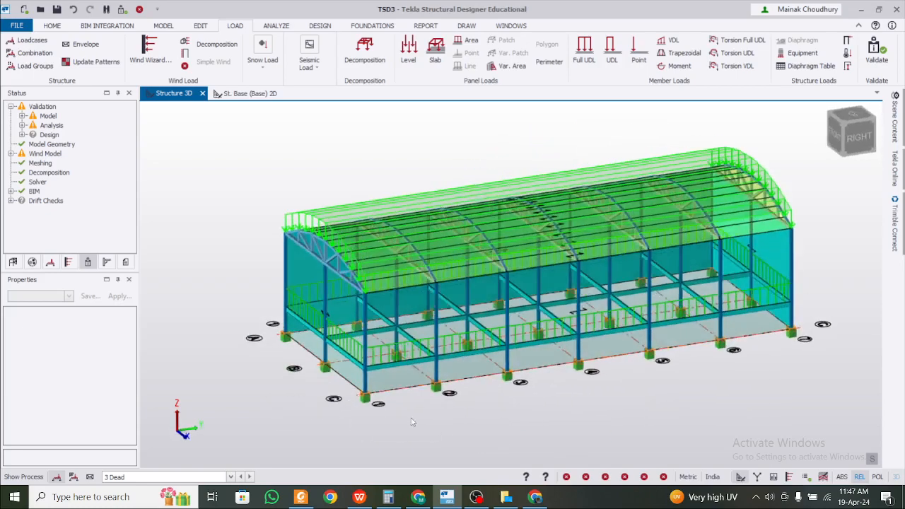
{"action": "right_click_drag", "start_coordinate": [412, 422], "coordinate": [640, 422]}
{"action": "middle_click_drag", "start_coordinate": [651, 394], "coordinate": [613, 409]}
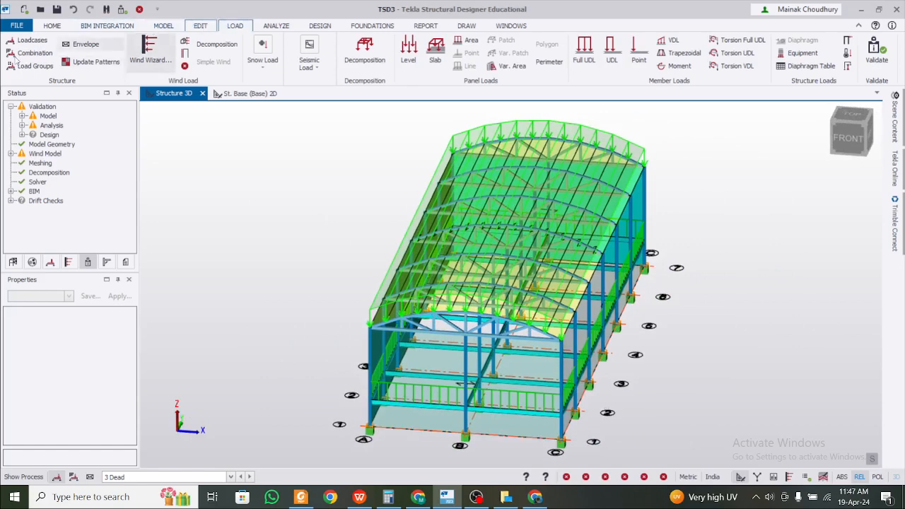
{"action": "left_click", "coordinate": [28, 55]}
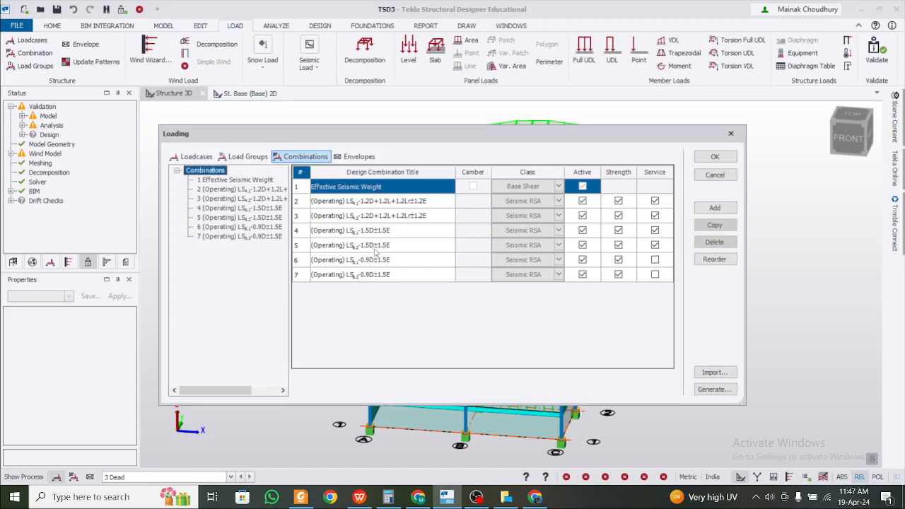
{"action": "left_click", "coordinate": [706, 389]}
{"action": "left_click", "coordinate": [534, 339]}
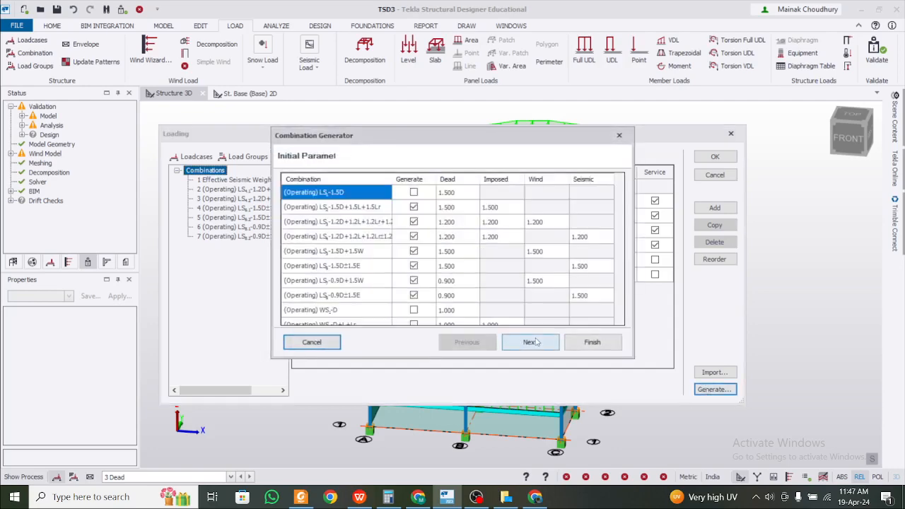
{"action": "scroll", "coordinate": [472, 270], "scroll_direction": "down", "scroll_amount": 3}
{"action": "scroll", "coordinate": [472, 267], "scroll_direction": "up", "scroll_amount": 3}
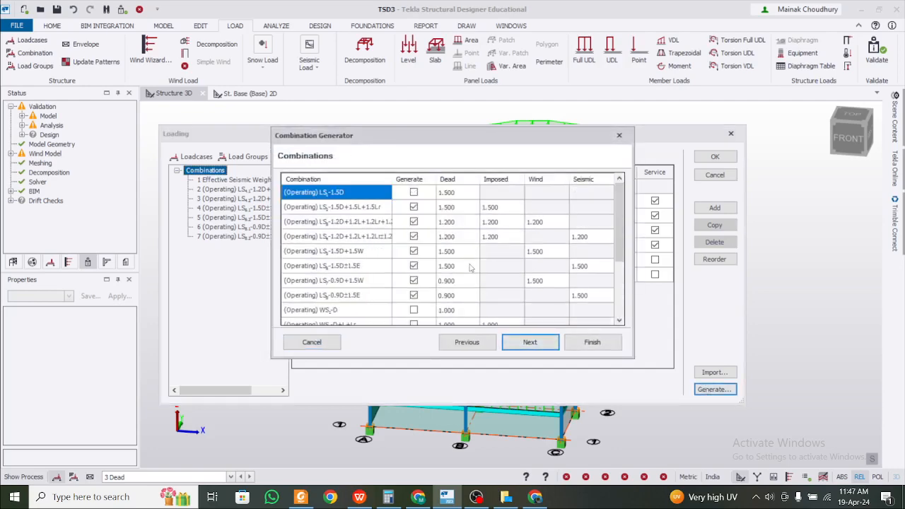
{"action": "left_click", "coordinate": [537, 343]}
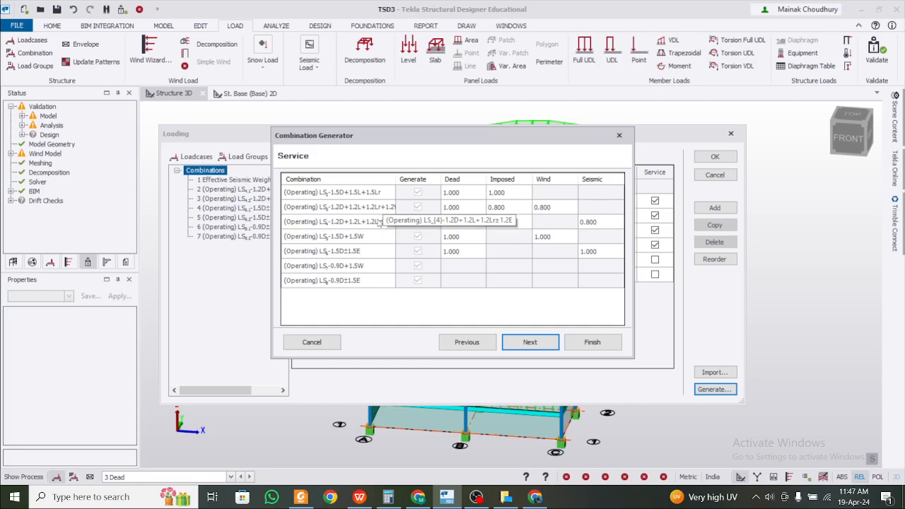
{"action": "left_click", "coordinate": [539, 344]}
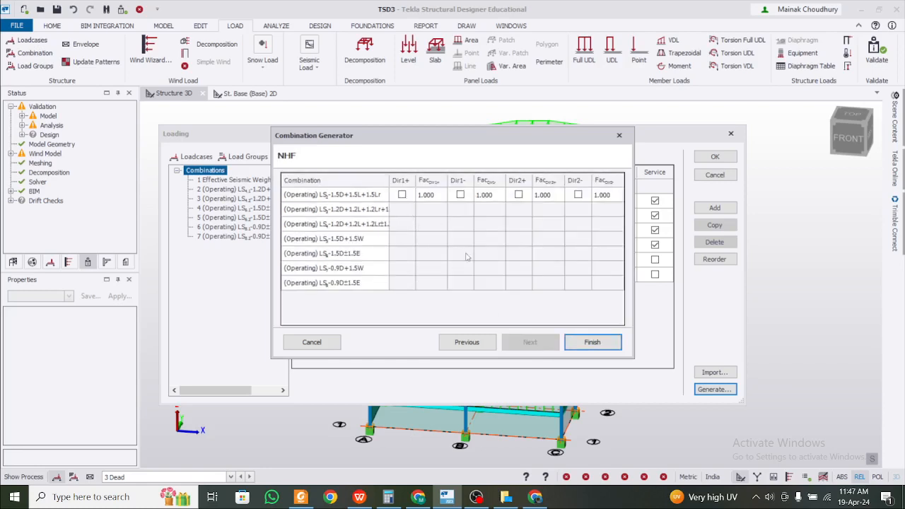
{"action": "left_click", "coordinate": [591, 342]}
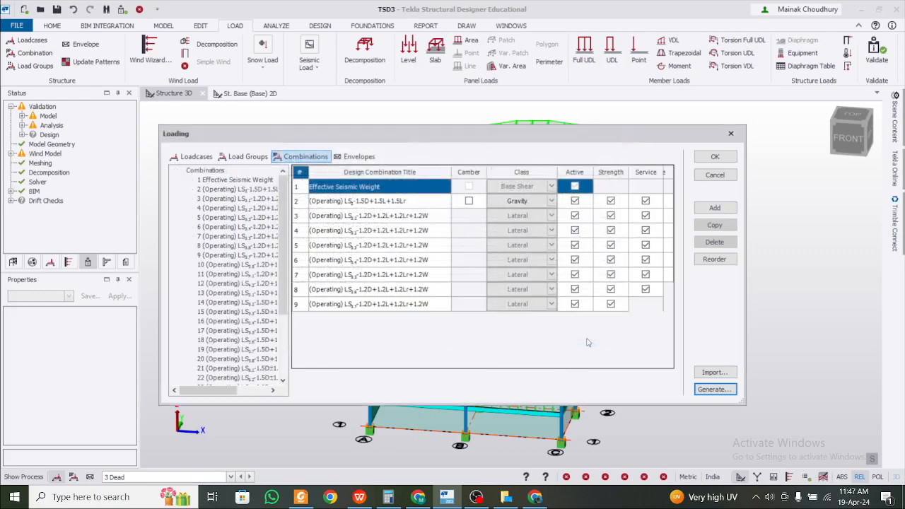
Step: Review the regenerated gravity, lateral and seismic combinations and accept the loading changes
{"action": "scroll", "coordinate": [507, 311], "scroll_direction": "down", "scroll_amount": 4}
{"action": "scroll", "coordinate": [507, 311], "scroll_direction": "up", "scroll_amount": 4}
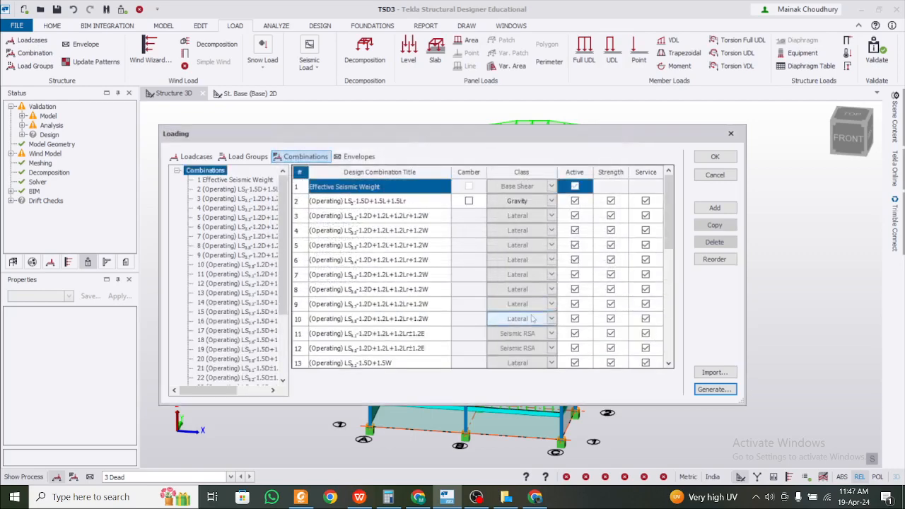
{"action": "left_click", "coordinate": [725, 162]}
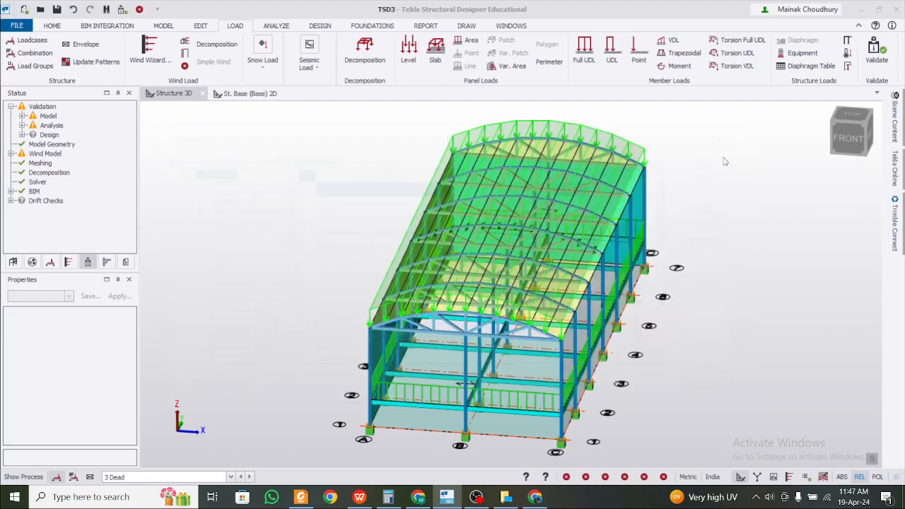
Step: Validate the structure for physical model issues
{"action": "middle_click_drag", "start_coordinate": [704, 320], "coordinate": [700, 275]}
{"action": "right_click_drag", "start_coordinate": [743, 323], "coordinate": [665, 333]}
{"action": "scroll", "coordinate": [700, 349], "scroll_direction": "down", "scroll_amount": 1}
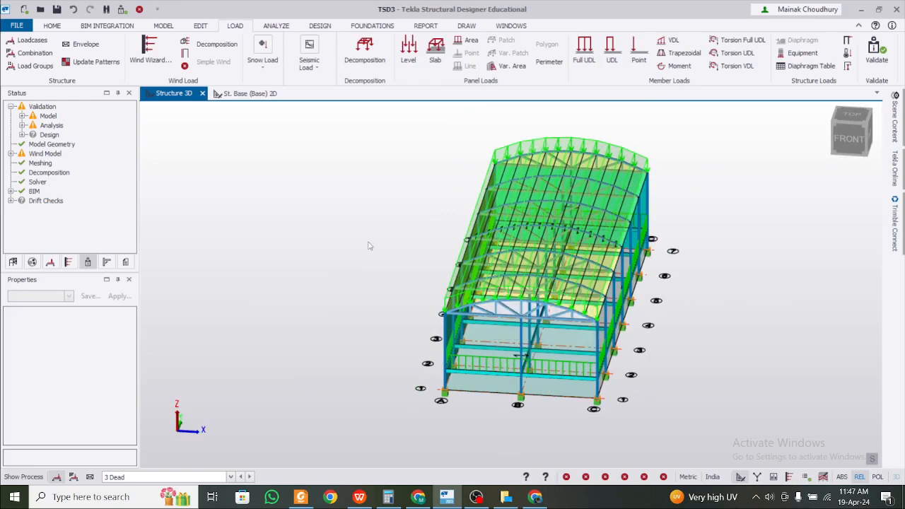
{"action": "right_click_drag", "start_coordinate": [368, 245], "coordinate": [282, 225]}
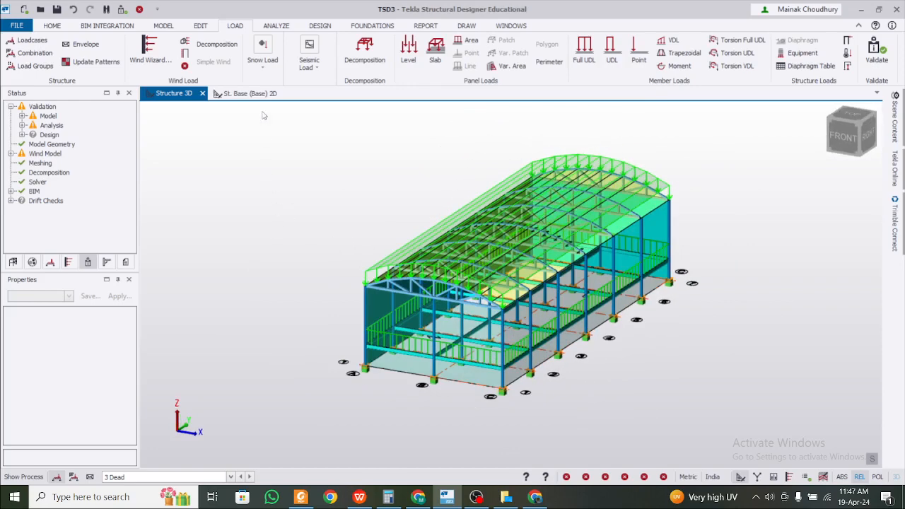
{"action": "left_click", "coordinate": [121, 9]}
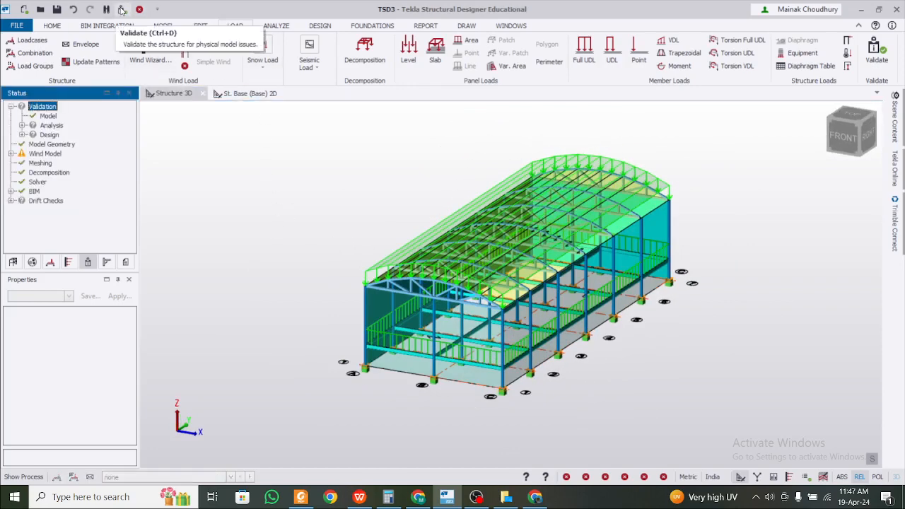
Step: Examine the Roof Cpe warnings on the roof panels listed under the Wind Model status
{"action": "left_click", "coordinate": [11, 154]}
{"action": "left_click", "coordinate": [22, 162]}
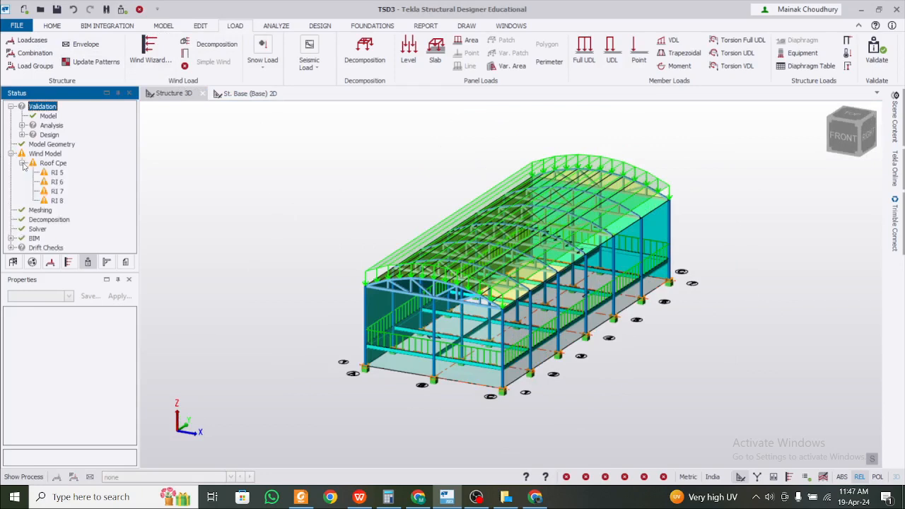
{"action": "left_click", "coordinate": [53, 179]}
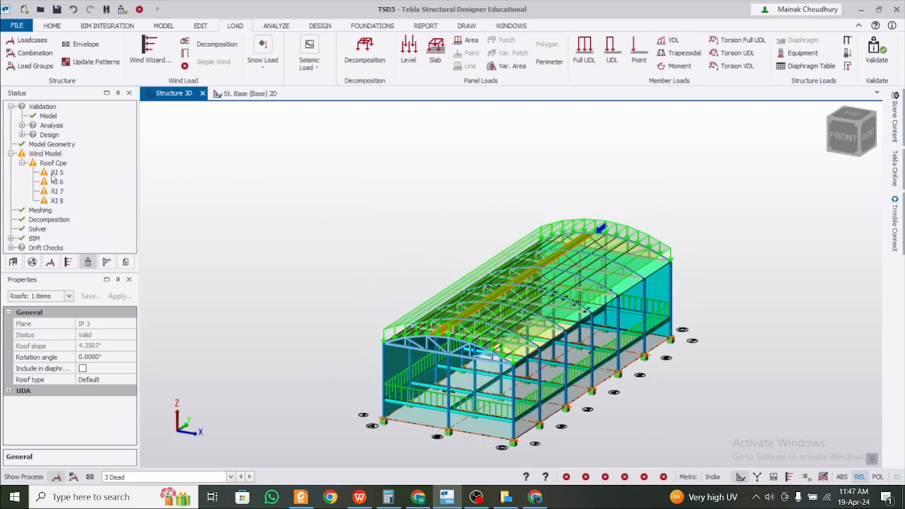
{"action": "left_click", "coordinate": [56, 190]}
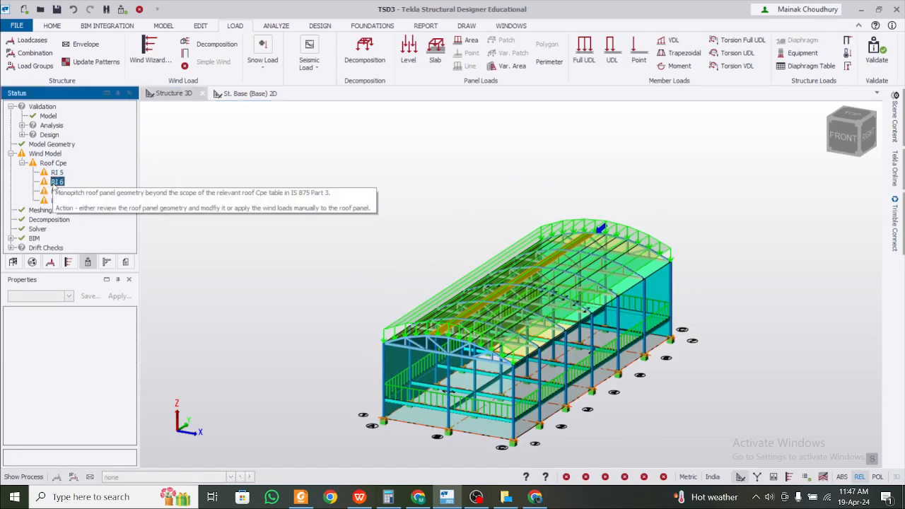
{"action": "left_click", "coordinate": [60, 193]}
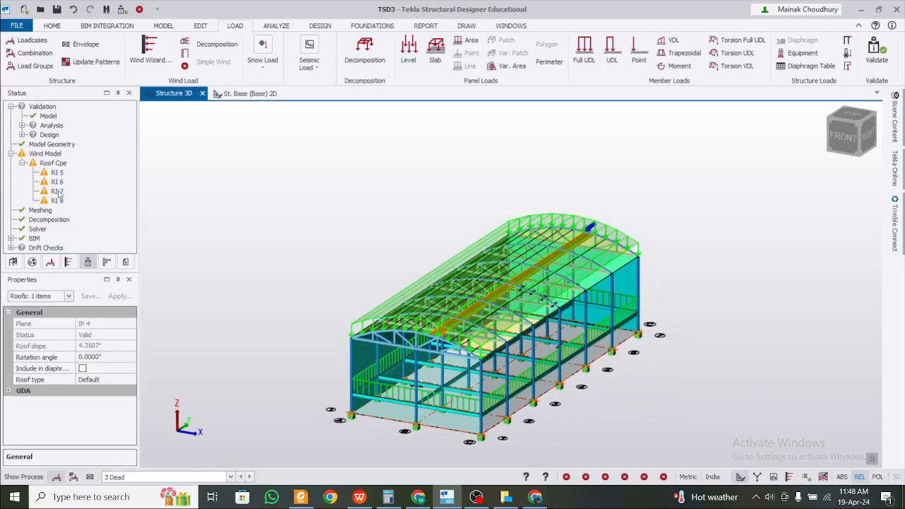
{"action": "left_click", "coordinate": [58, 191]}
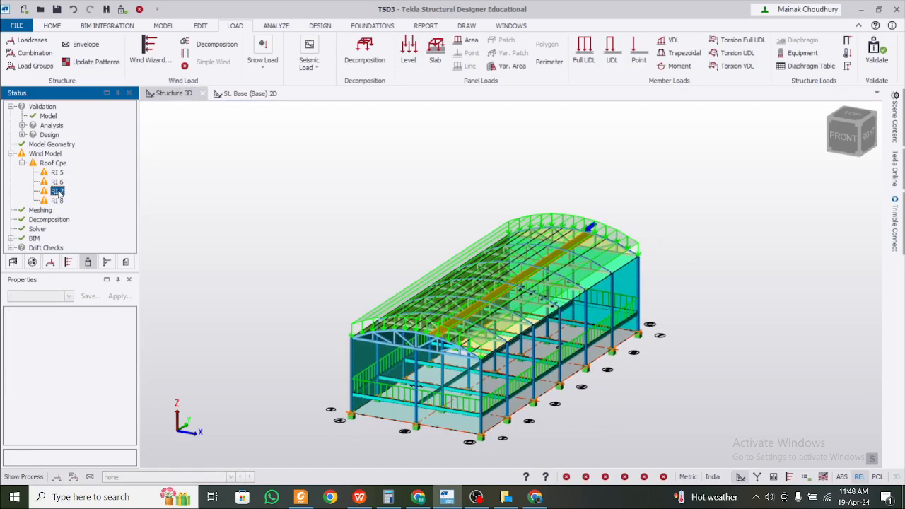
{"action": "mouse_move", "coordinate": [61, 188]}
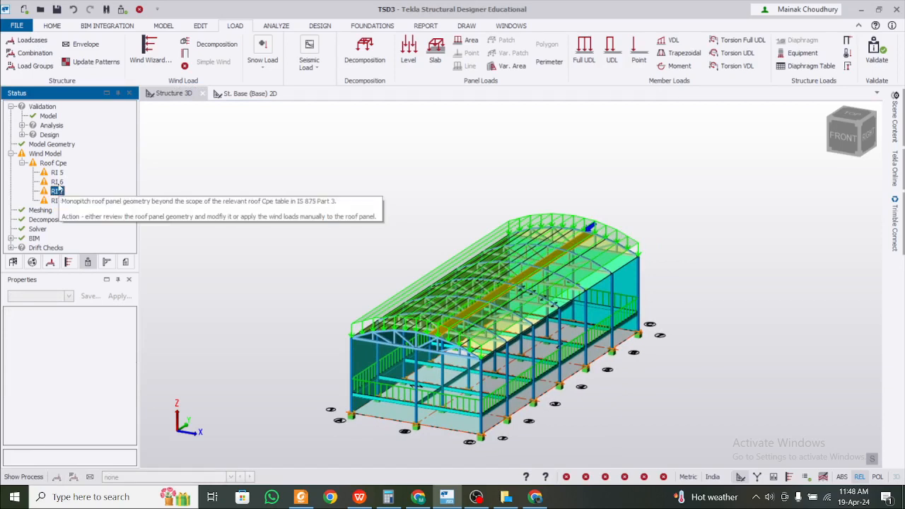
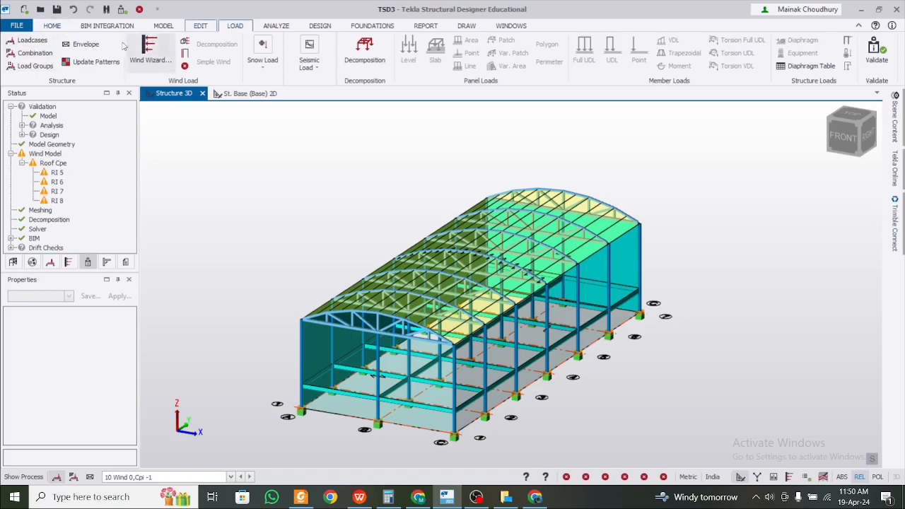
Step: Add a new loadcase titled WL with the Wind type to the loadcase list and accept the loading changes
{"action": "left_click", "coordinate": [32, 41]}
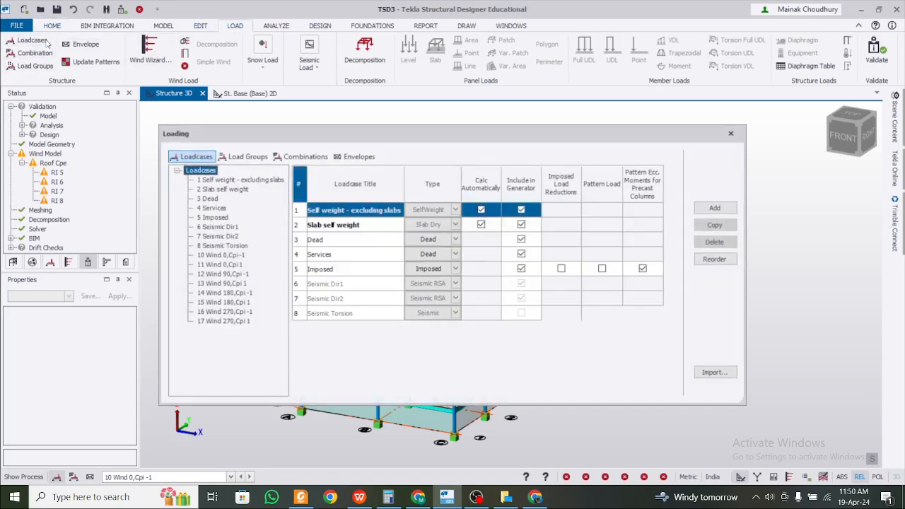
{"action": "scroll", "coordinate": [333, 253], "scroll_direction": "down", "scroll_amount": 1}
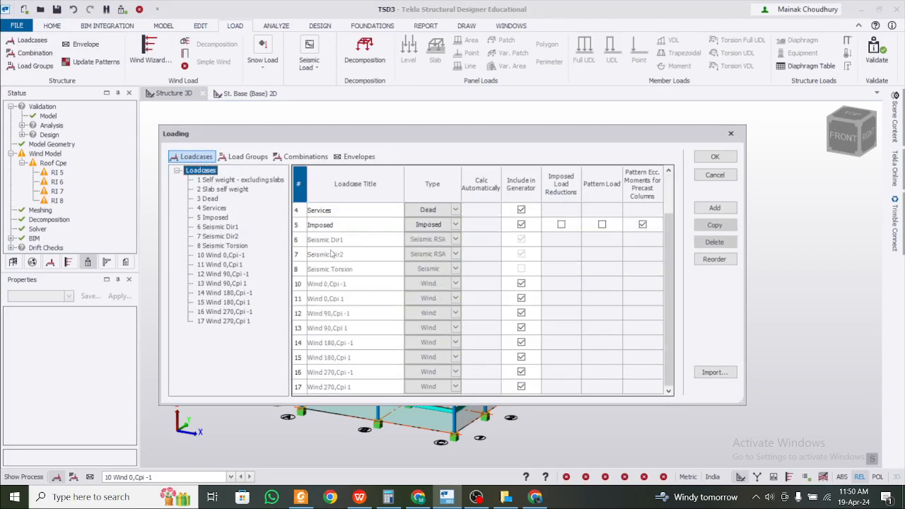
{"action": "scroll", "coordinate": [332, 253], "scroll_direction": "up", "scroll_amount": 1}
{"action": "left_click", "coordinate": [714, 207]}
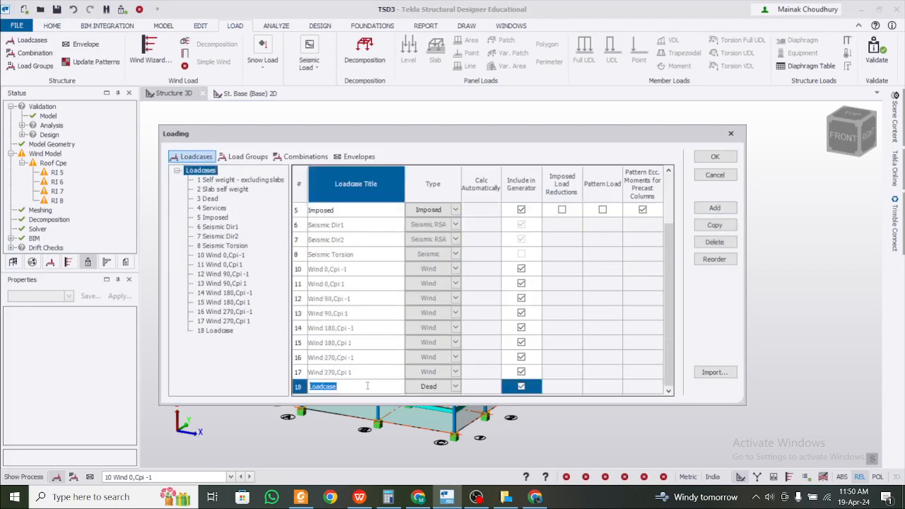
{"action": "type", "text": "w"}
{"action": "type", "text": "WL"}
{"action": "left_click", "coordinate": [424, 386]}
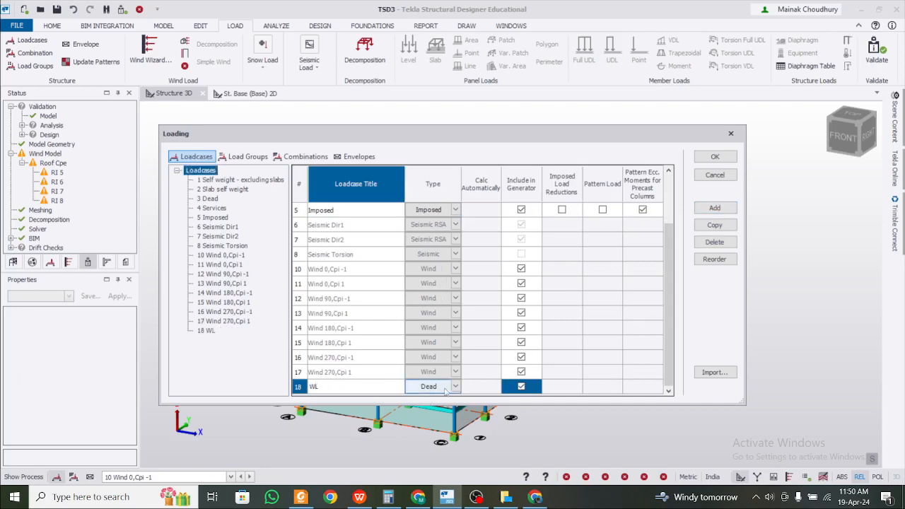
{"action": "left_click", "coordinate": [456, 386]}
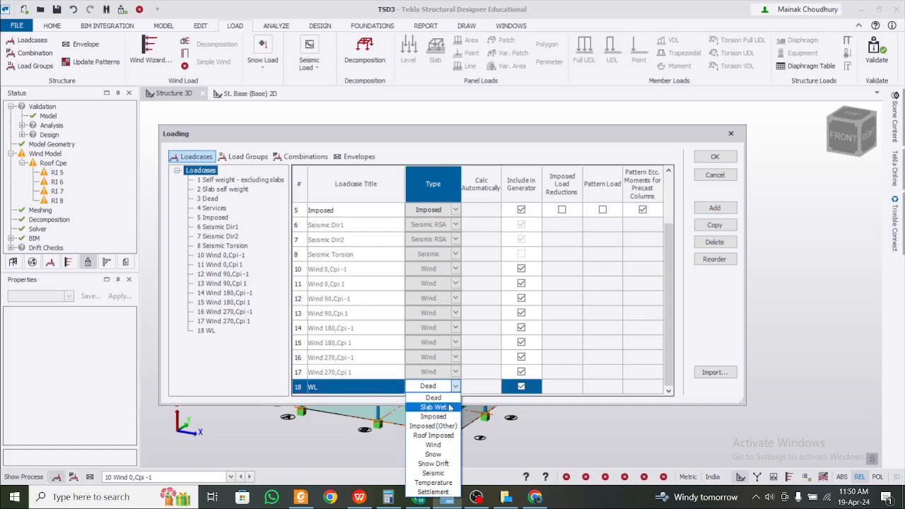
{"action": "left_click", "coordinate": [443, 446]}
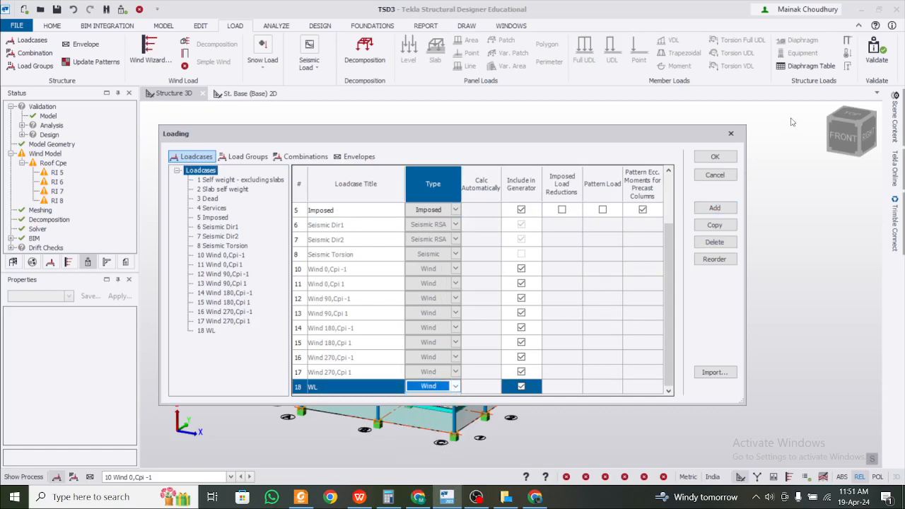
{"action": "left_click", "coordinate": [728, 158]}
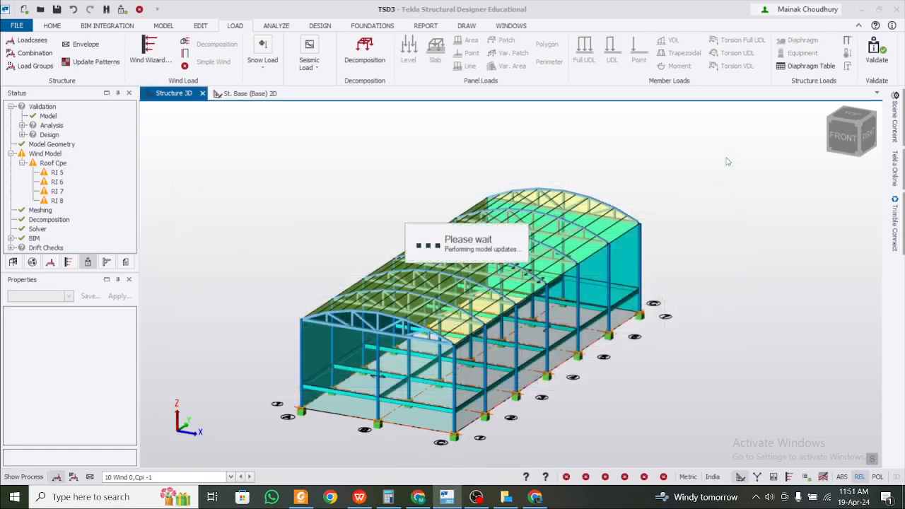
Step: Make 18 WL the active loadcase for the structure view
{"action": "left_click", "coordinate": [214, 477]}
{"action": "scroll", "coordinate": [213, 458], "scroll_direction": "down", "scroll_amount": 3}
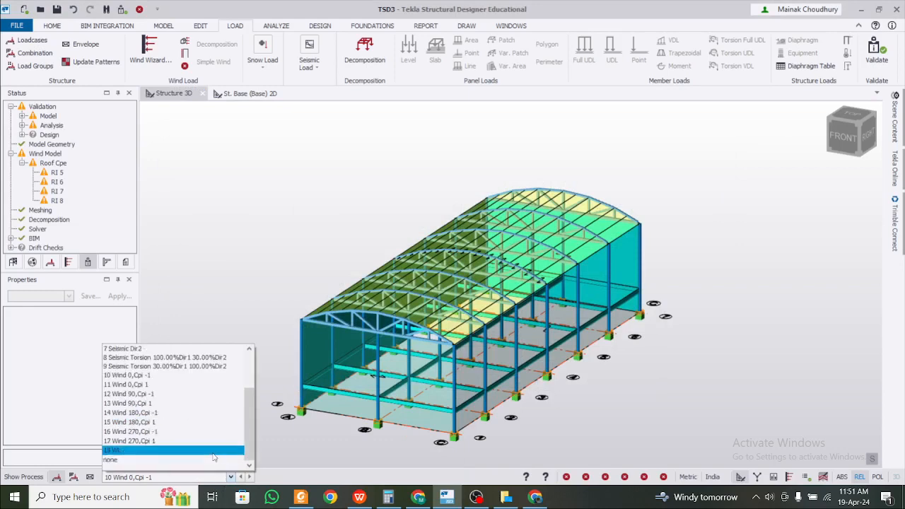
{"action": "left_click", "coordinate": [214, 454]}
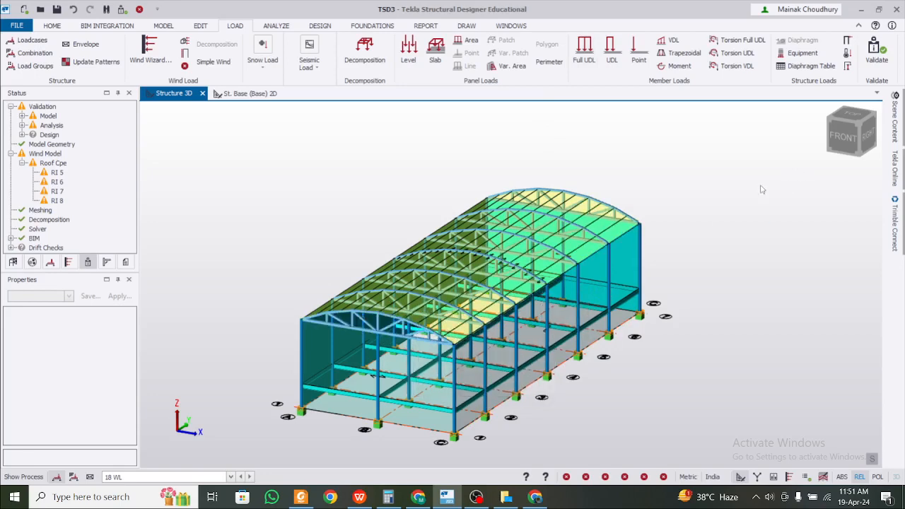
Step: Hide the walls and trusses in the 3D structure scene
{"action": "left_click", "coordinate": [896, 131]}
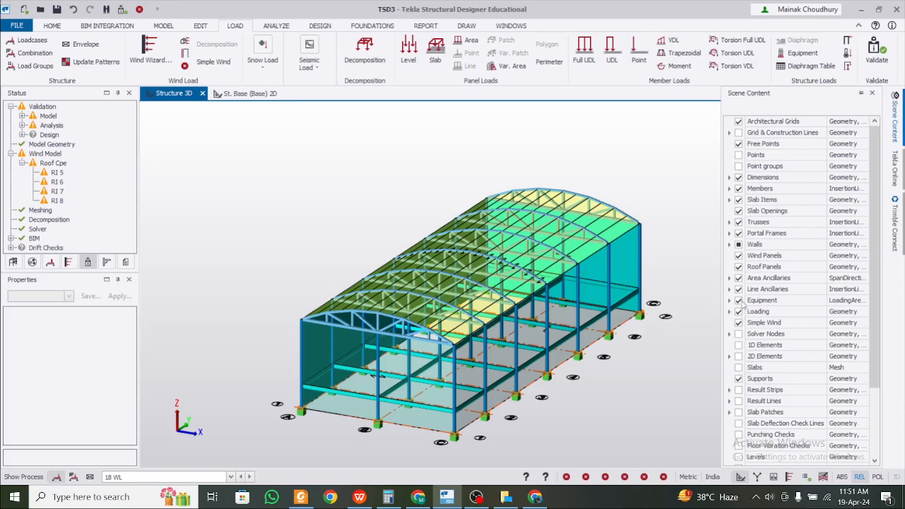
{"action": "left_click", "coordinate": [738, 245]}
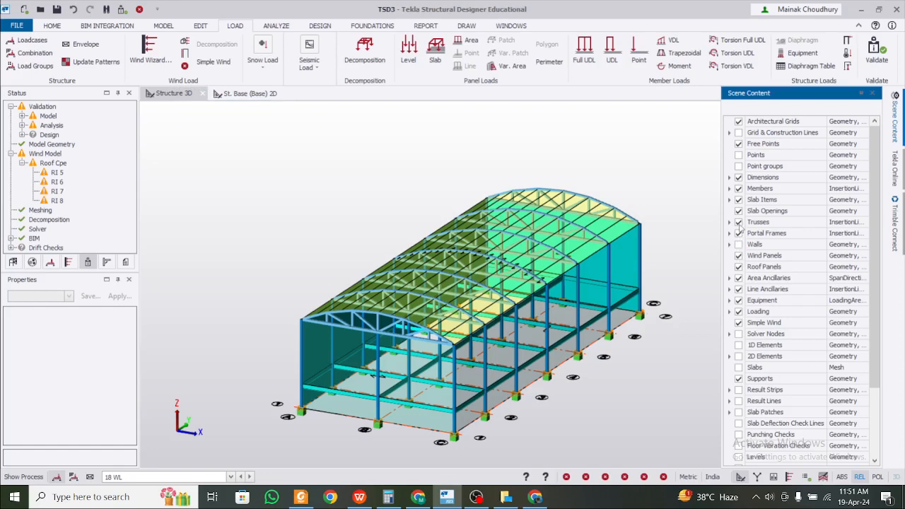
{"action": "left_click", "coordinate": [739, 222]}
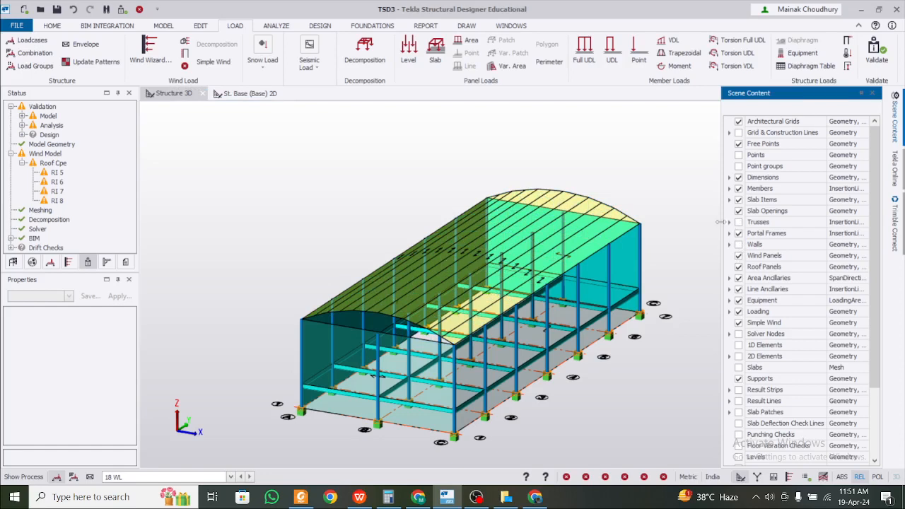
{"action": "left_click", "coordinate": [627, 177]}
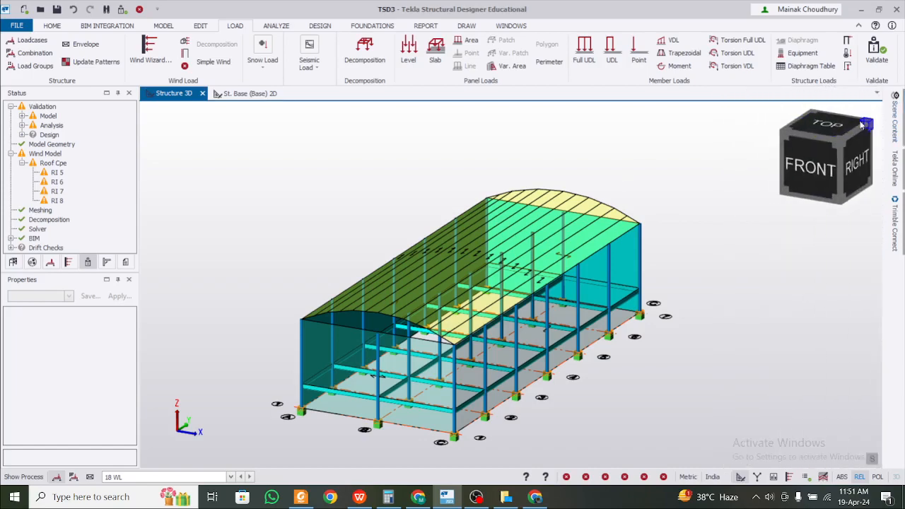
Step: Select the six roof panels between grid lines B and C in the top view
{"action": "left_click", "coordinate": [842, 118]}
{"action": "scroll", "coordinate": [603, 422], "scroll_direction": "up", "scroll_amount": 2}
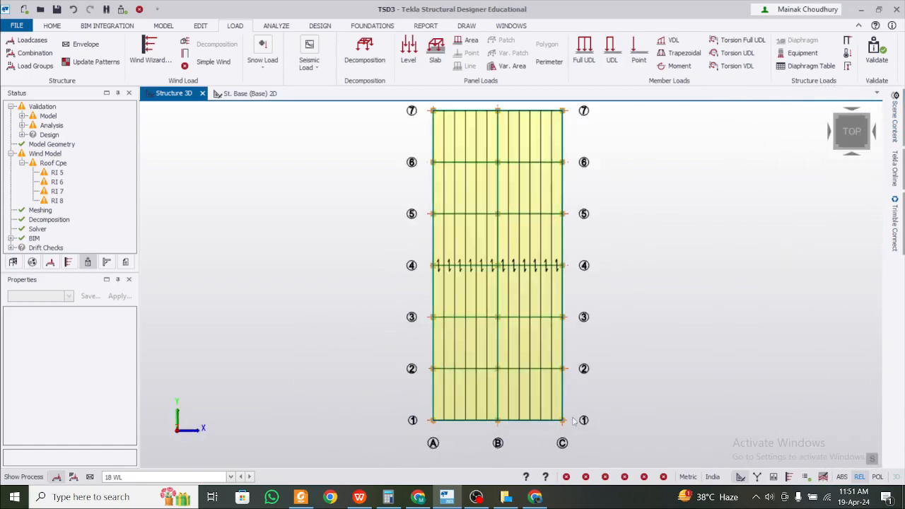
{"action": "left_click", "coordinate": [554, 415]}
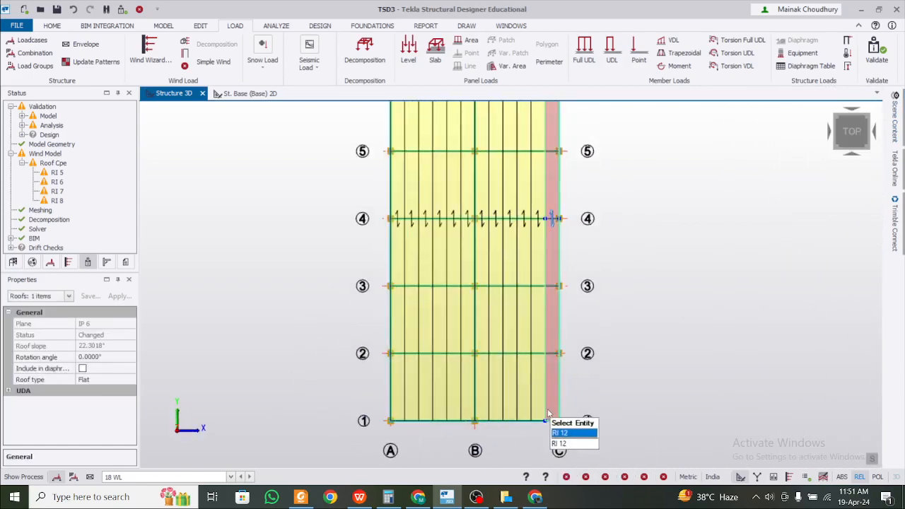
{"action": "left_click", "coordinate": [537, 411], "text": "ctrl"}
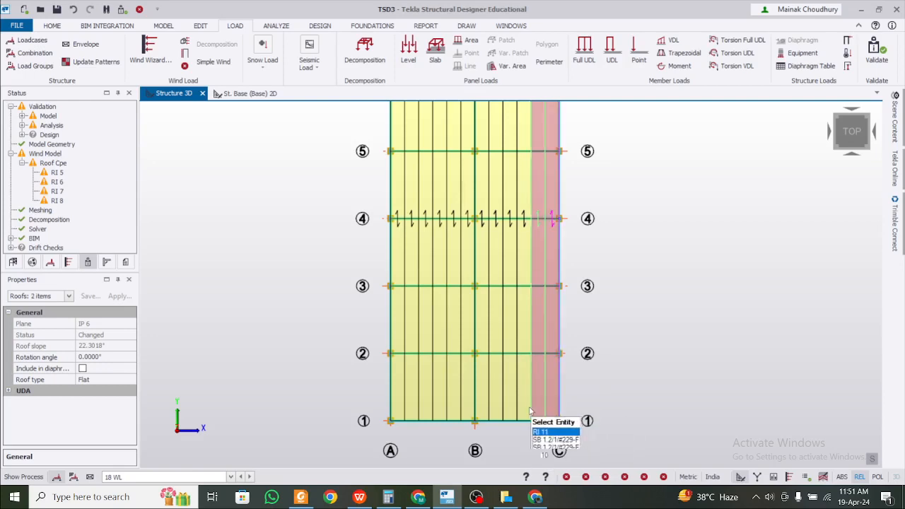
{"action": "left_click", "coordinate": [524, 410], "text": "ctrl"}
{"action": "left_click", "coordinate": [509, 409], "text": "ctrl"}
{"action": "left_click", "coordinate": [495, 408], "text": "ctrl"}
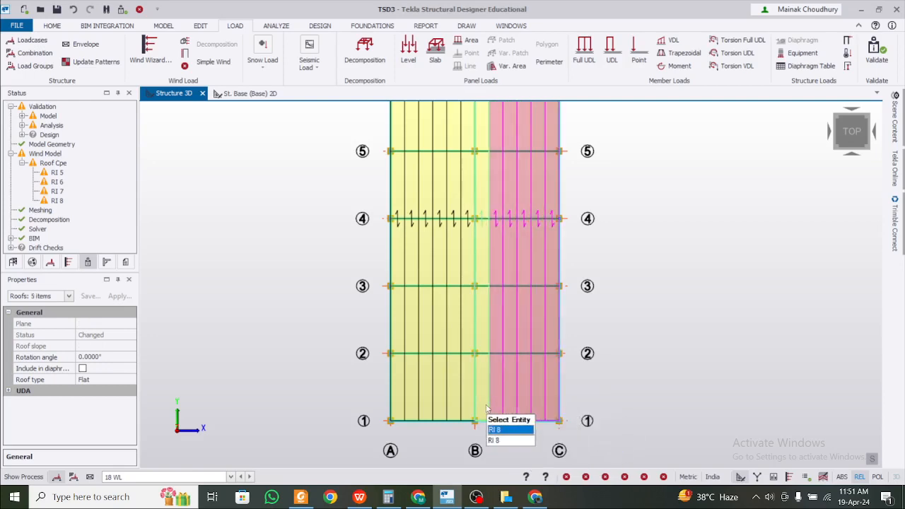
{"action": "left_click", "coordinate": [482, 408], "text": "ctrl"}
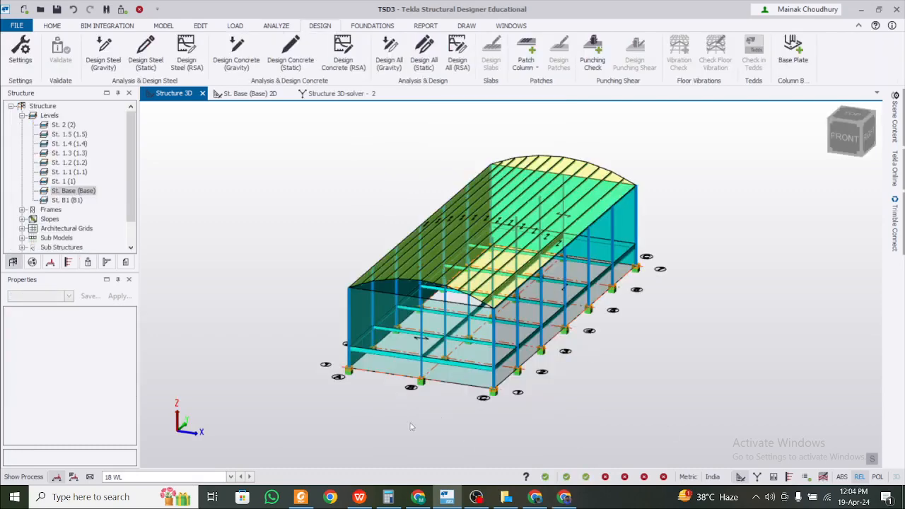
Step: Run the static analysis and design of the steel members with the WL loadcase kept active
{"action": "left_click", "coordinate": [217, 477]}
{"action": "left_click", "coordinate": [216, 477]}
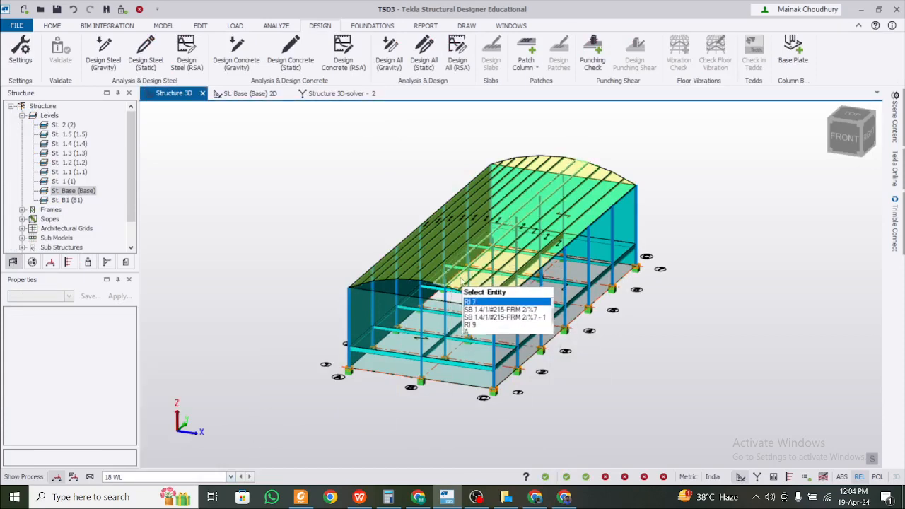
{"action": "middle_click_drag", "start_coordinate": [357, 346], "coordinate": [354, 378]}
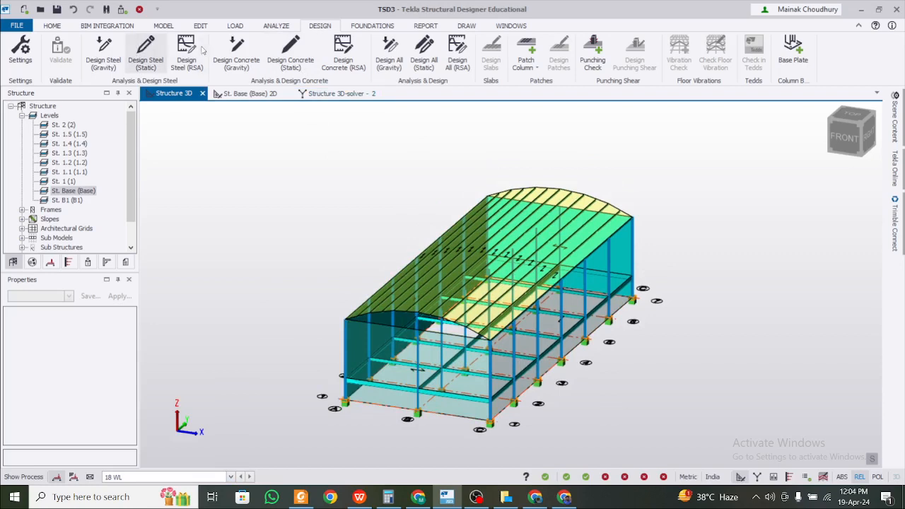
{"action": "left_click", "coordinate": [145, 60]}
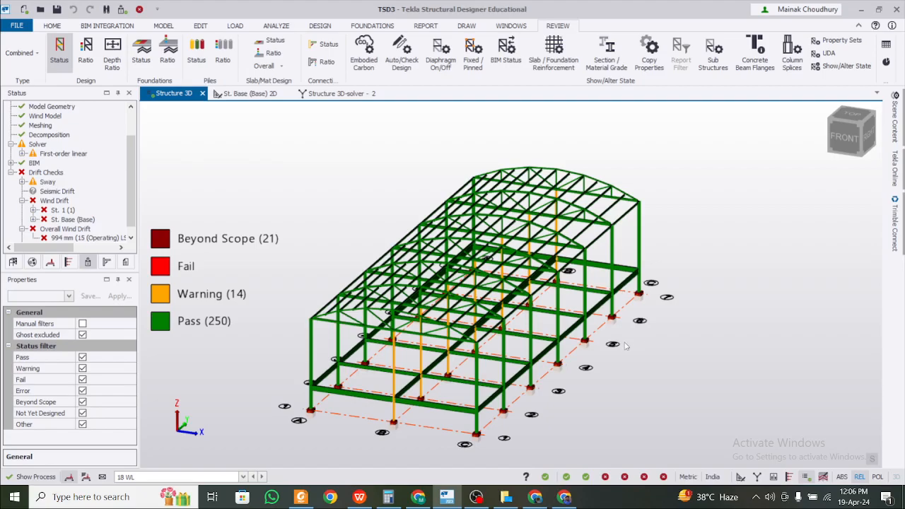
Step: Inspect the design status and properties of the base plate at grid C/1
{"action": "right_click_drag", "start_coordinate": [732, 345], "coordinate": [675, 315]}
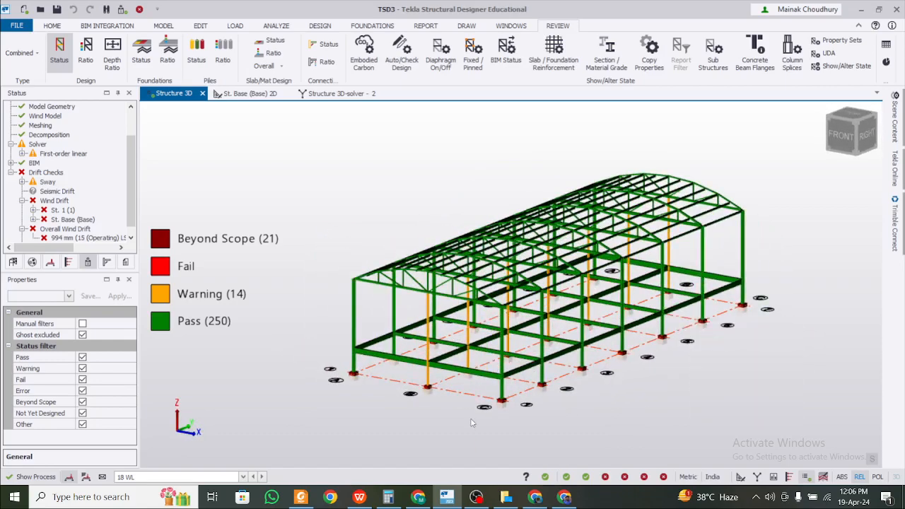
{"action": "scroll", "coordinate": [506, 406], "scroll_direction": "up", "scroll_amount": 5}
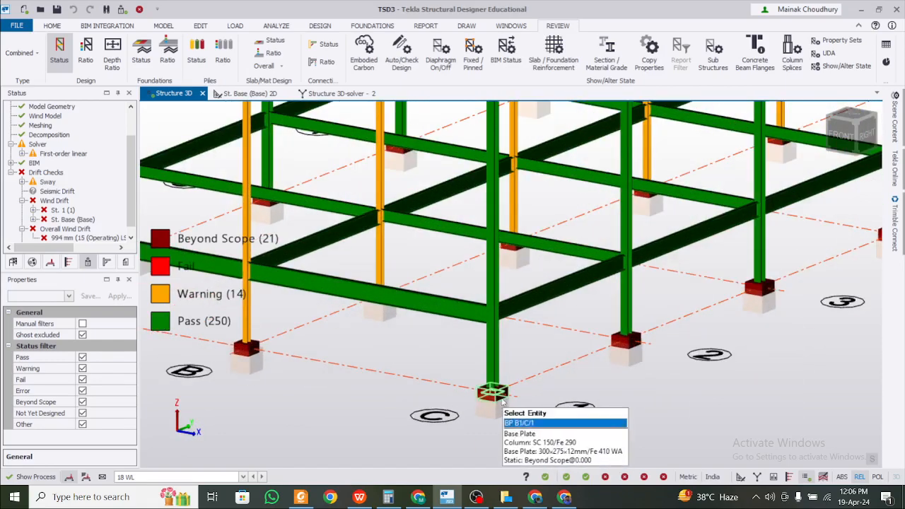
{"action": "left_click", "coordinate": [502, 402]}
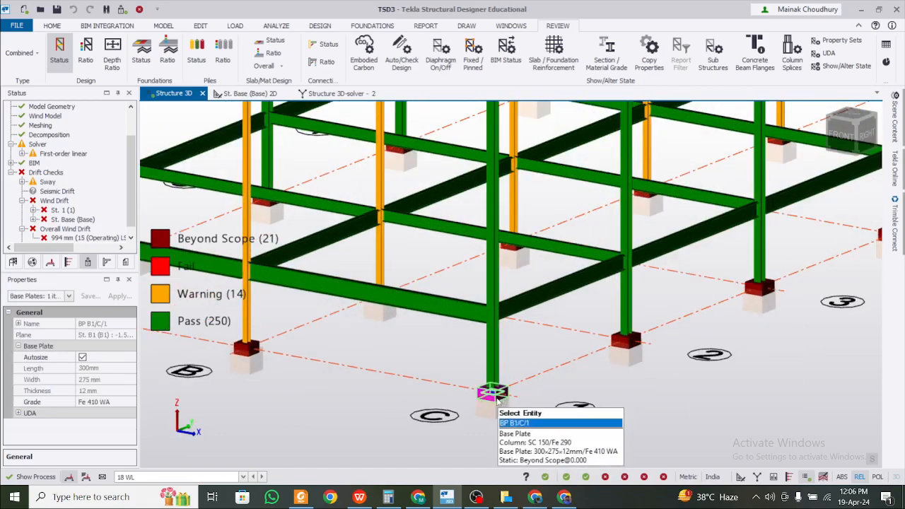
{"action": "scroll", "coordinate": [502, 401], "scroll_direction": "down", "scroll_amount": 3}
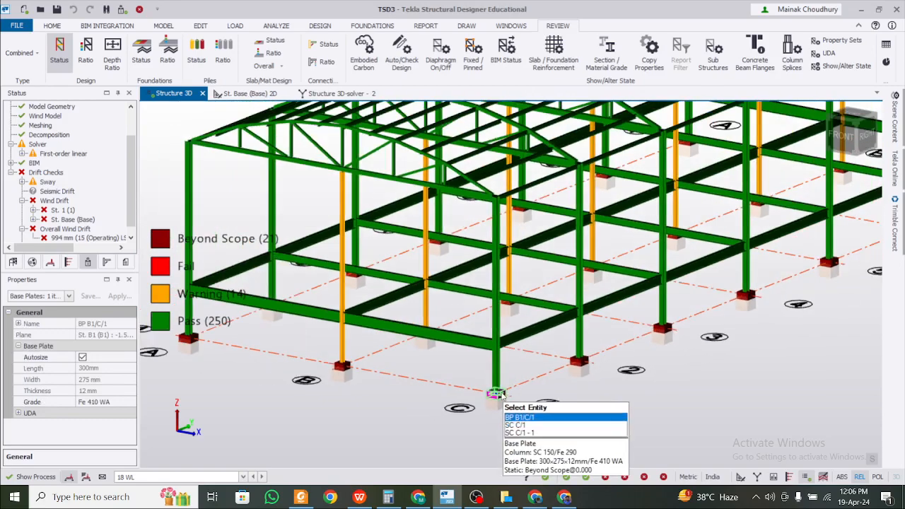
{"action": "scroll", "coordinate": [502, 401], "scroll_direction": "up", "scroll_amount": 4}
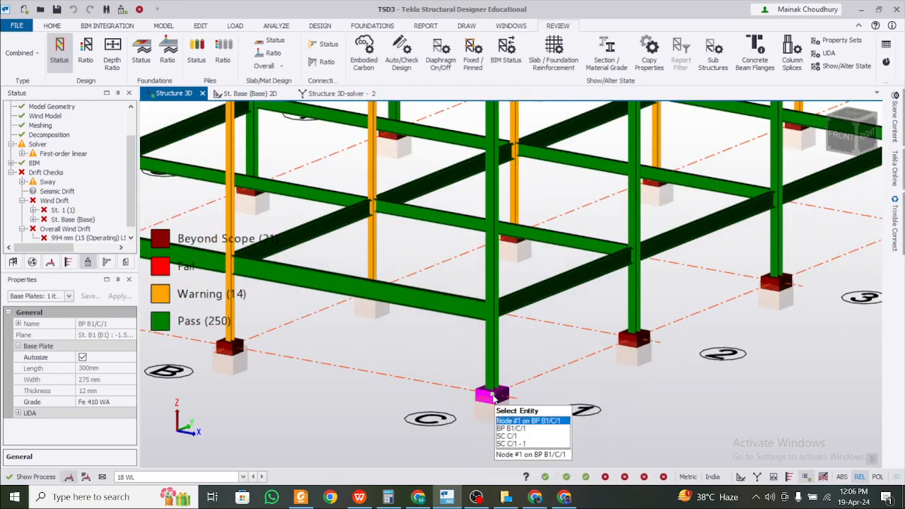
{"action": "right_click", "coordinate": [484, 399]}
{"action": "key", "text": "Escape"}
{"action": "scroll", "coordinate": [360, 390], "scroll_direction": "down", "scroll_amount": 3}
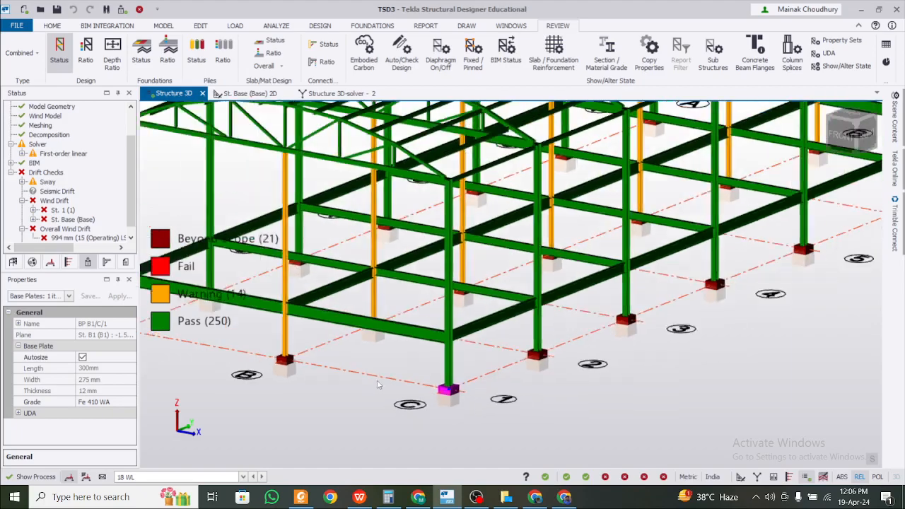
{"action": "key", "text": "Escape"}
{"action": "scroll", "coordinate": [625, 398], "scroll_direction": "down", "scroll_amount": 5}
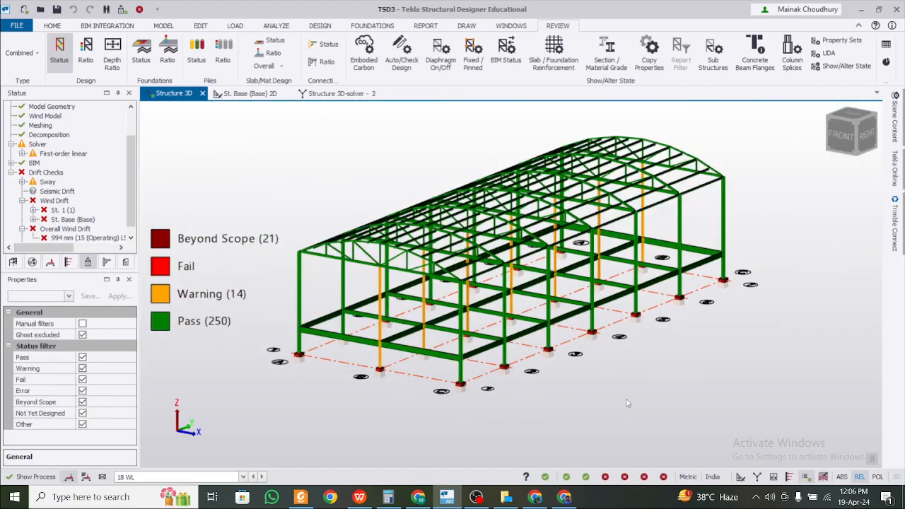
Step: Generate a DXF detail drawing of column A/1 with the Column Detail layer configuration and style, 1:25 scale and automatic file name
{"action": "middle_click_drag", "start_coordinate": [626, 398], "coordinate": [329, 347], "text": "shift"}
{"action": "scroll", "coordinate": [329, 347], "scroll_direction": "up", "scroll_amount": 3}
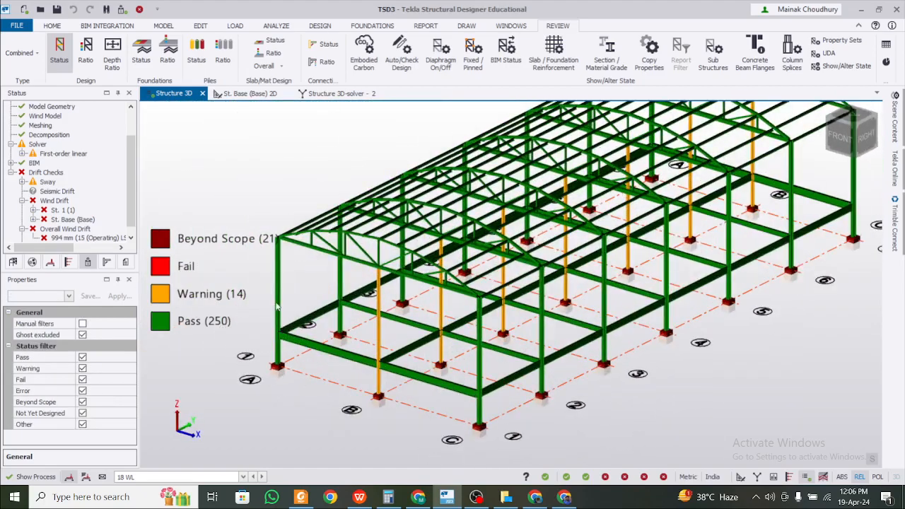
{"action": "left_click", "coordinate": [277, 306]}
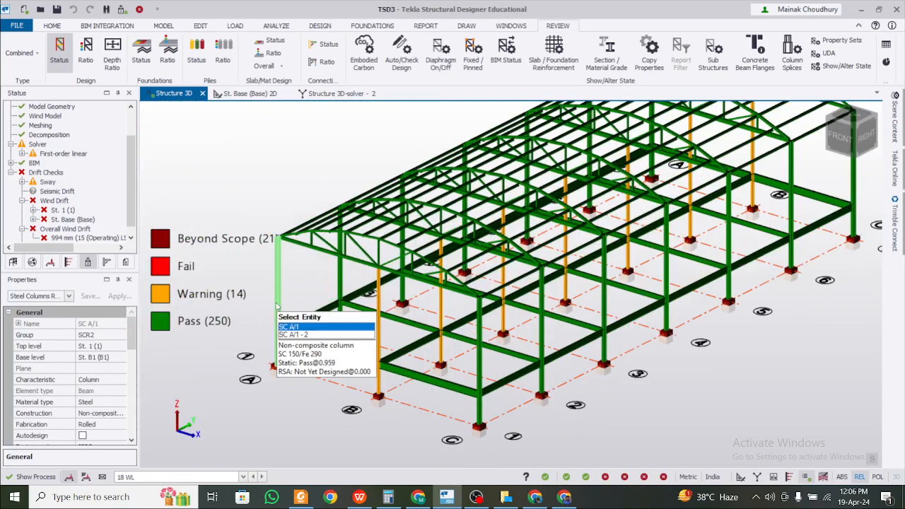
{"action": "right_click", "coordinate": [277, 306]}
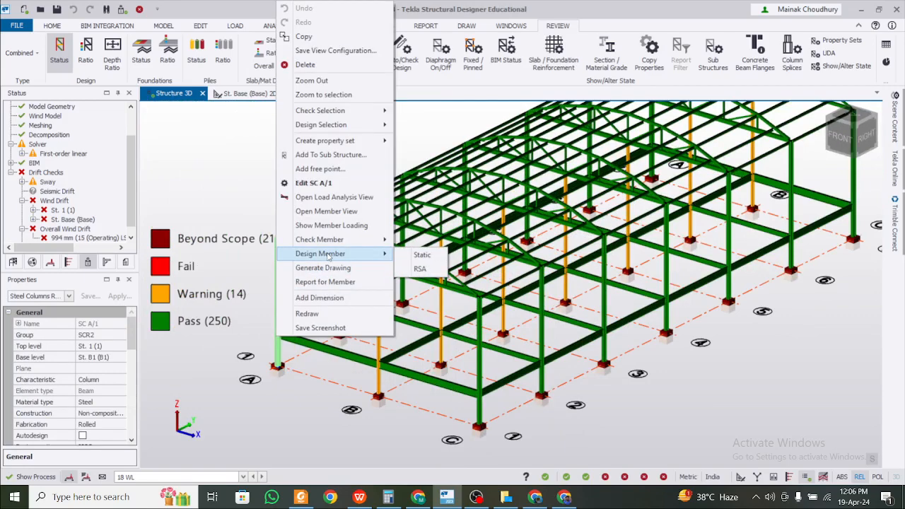
{"action": "left_click", "coordinate": [338, 274]}
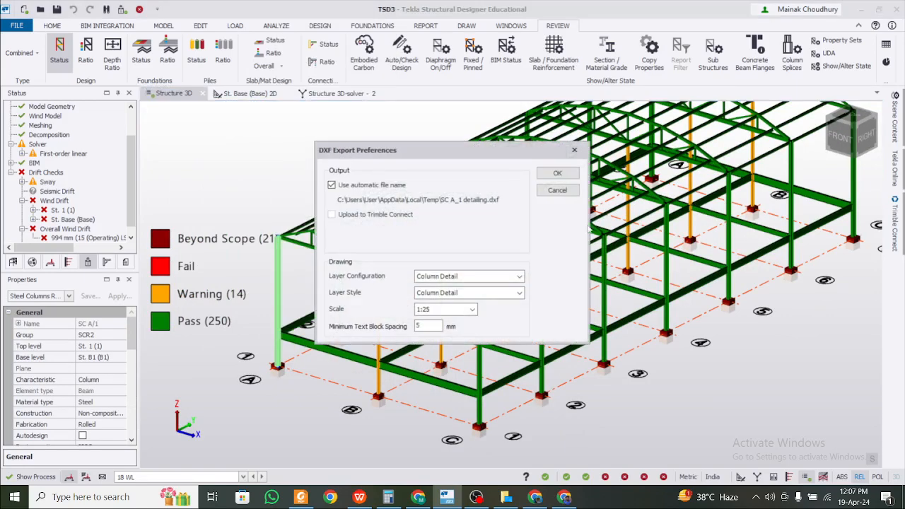
{"action": "left_click", "coordinate": [568, 177]}
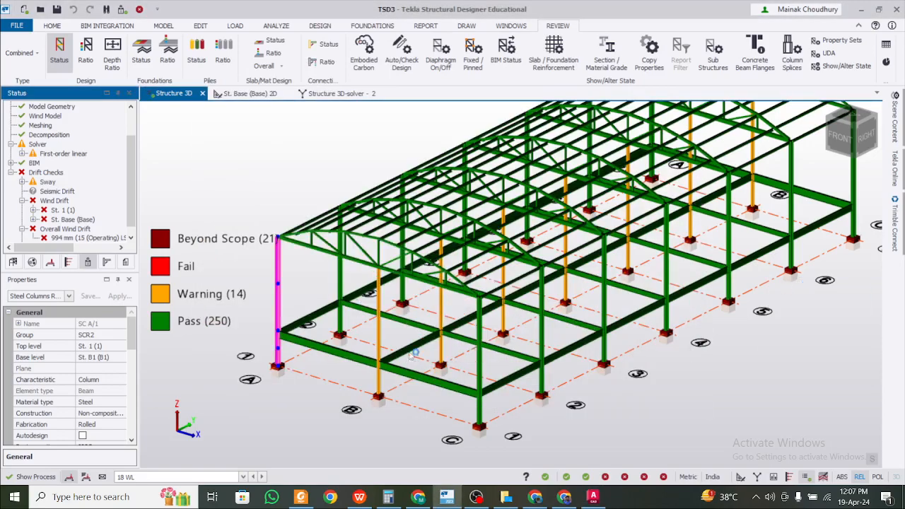
Step: Examine the designed frame and the wind drift and overall displacement entries under Drift Checks
{"action": "scroll", "coordinate": [512, 352], "scroll_direction": "up", "scroll_amount": 2}
{"action": "right_click_drag", "start_coordinate": [669, 386], "coordinate": [585, 400]}
{"action": "middle_click_drag", "start_coordinate": [348, 289], "coordinate": [360, 313]}
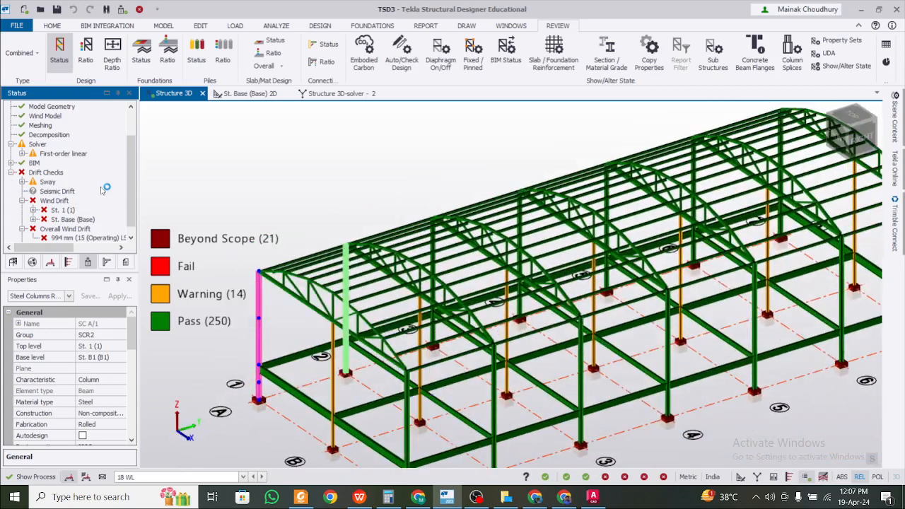
{"action": "left_click_drag", "start_coordinate": [128, 165], "coordinate": [128, 187]}
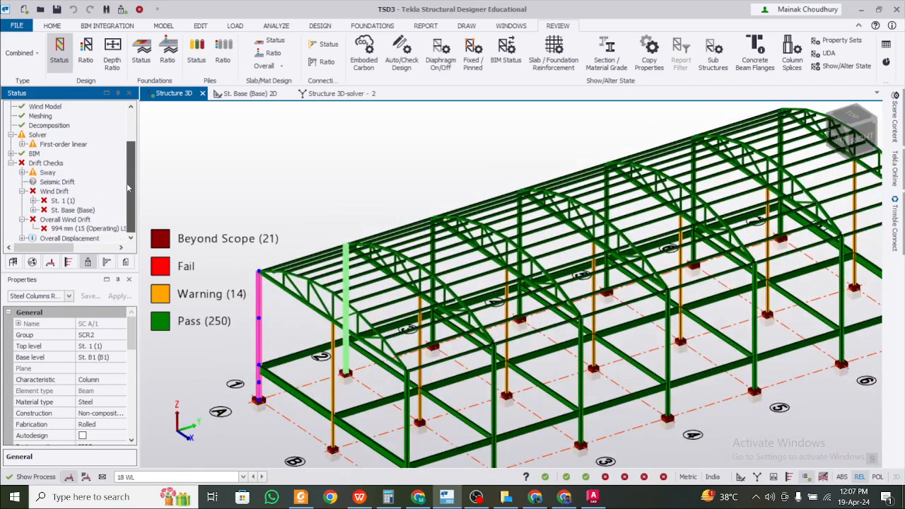
Step: Examine the first-order linear solver entries and the drift checks against the 3D solver model, and return to the structural 3D view
{"action": "left_click", "coordinate": [11, 163]}
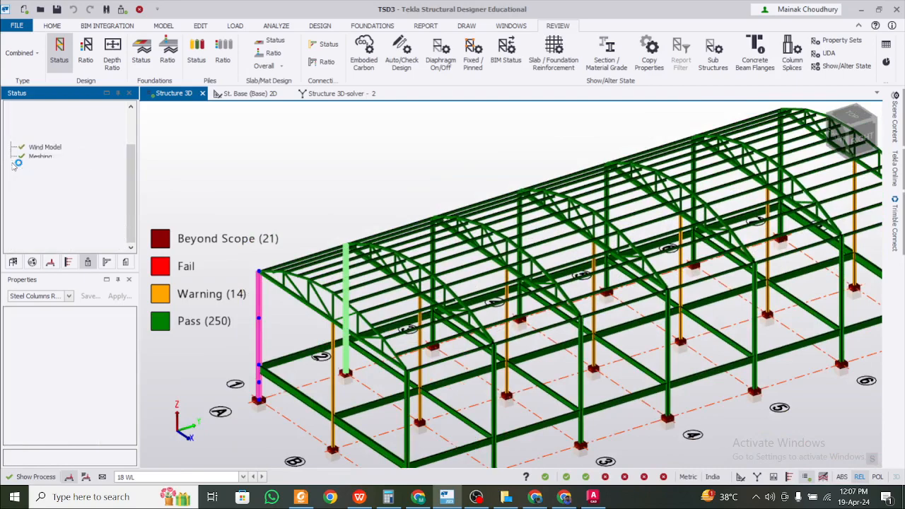
{"action": "left_click", "coordinate": [22, 191]}
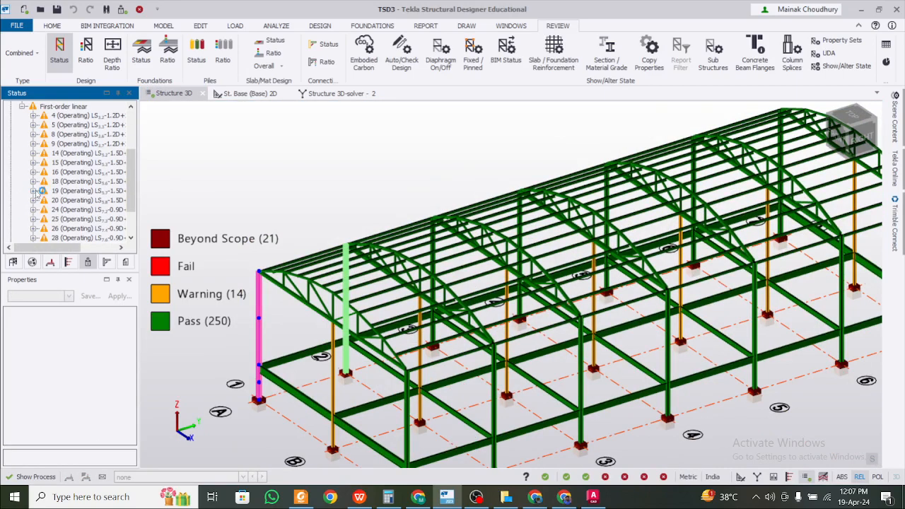
{"action": "left_click", "coordinate": [340, 92]}
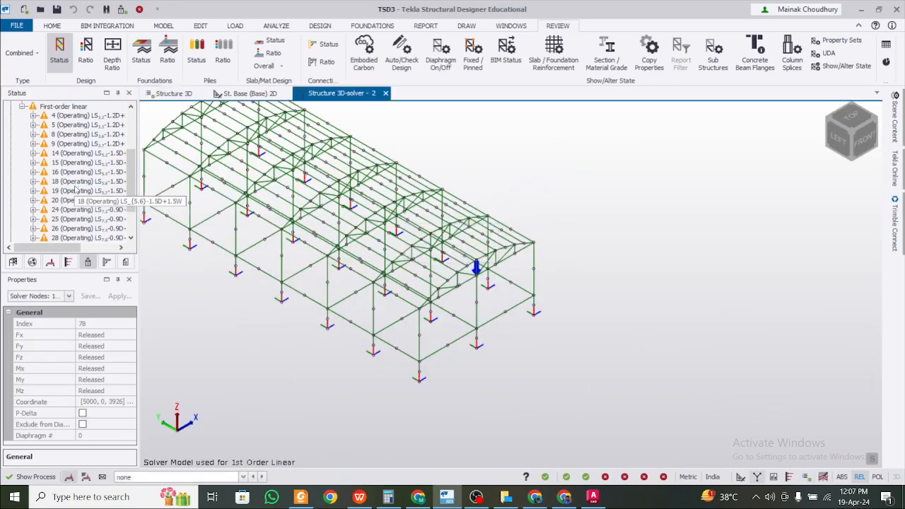
{"action": "scroll", "coordinate": [316, 264], "scroll_direction": "up", "scroll_amount": 3}
{"action": "middle_click_drag", "start_coordinate": [316, 264], "coordinate": [382, 321]}
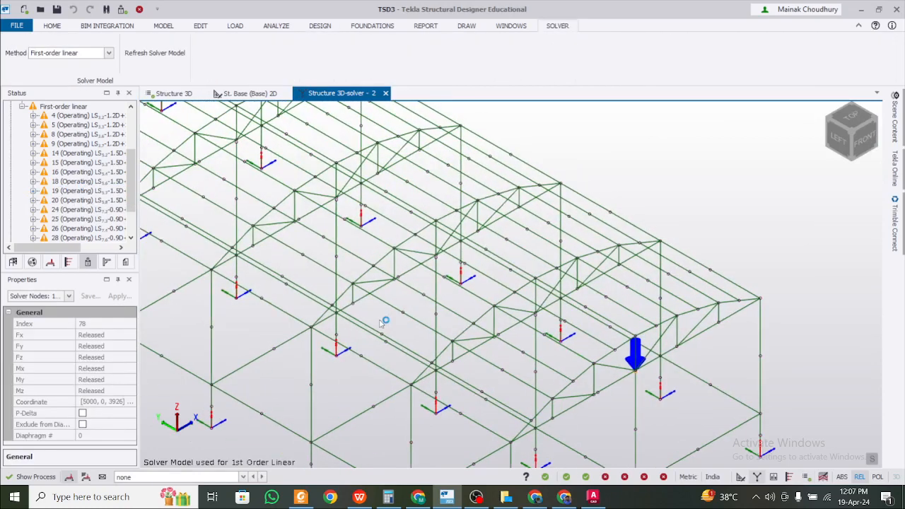
{"action": "left_click", "coordinate": [22, 107]}
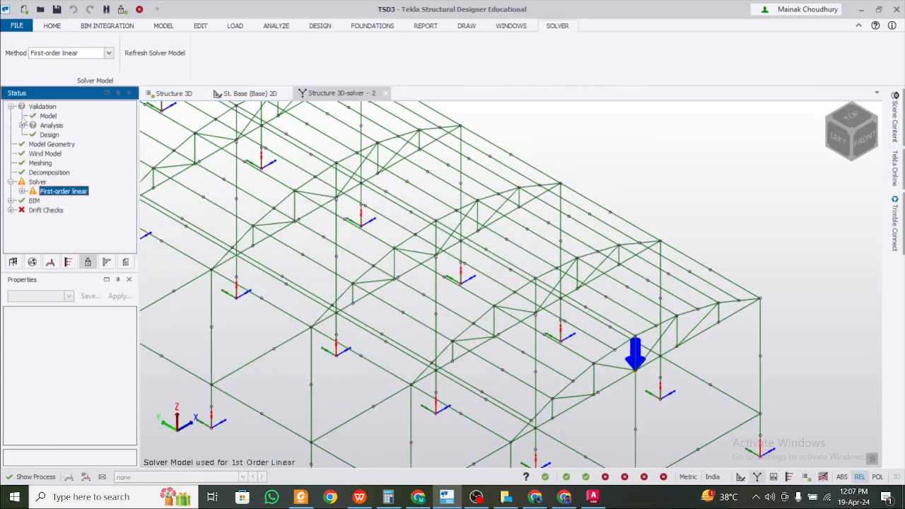
{"action": "left_click", "coordinate": [11, 209]}
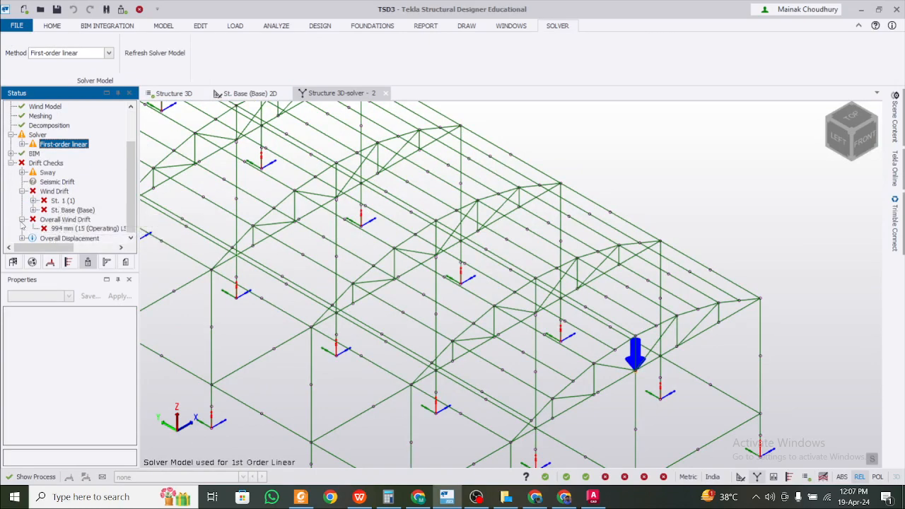
{"action": "scroll", "coordinate": [517, 295], "scroll_direction": "down", "scroll_amount": 4}
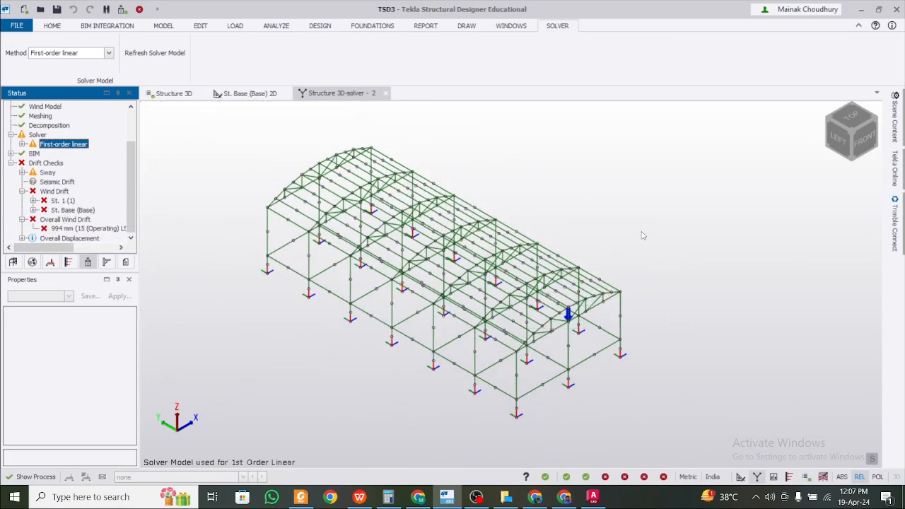
{"action": "right_click_drag", "start_coordinate": [704, 273], "coordinate": [566, 347]}
{"action": "scroll", "coordinate": [631, 385], "scroll_direction": "up", "scroll_amount": 3}
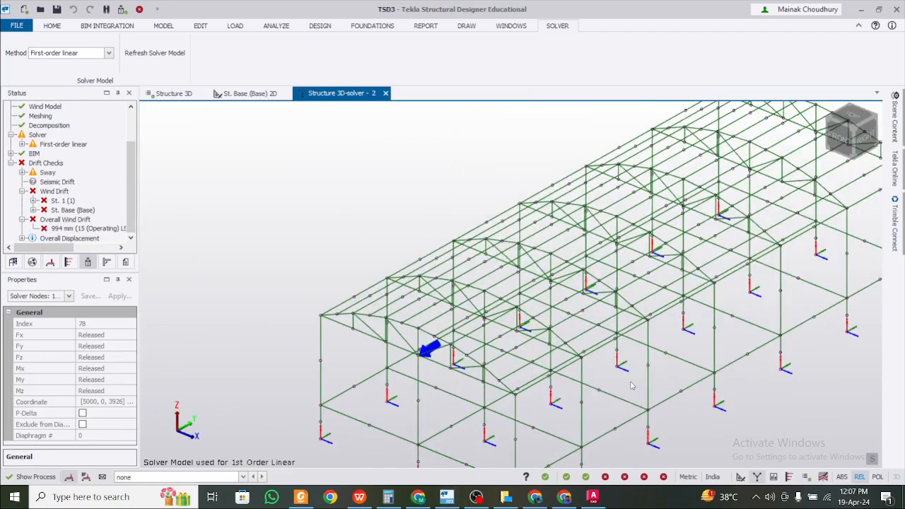
{"action": "middle_click_drag", "start_coordinate": [631, 385], "coordinate": [593, 347]}
{"action": "left_click", "coordinate": [172, 93]}
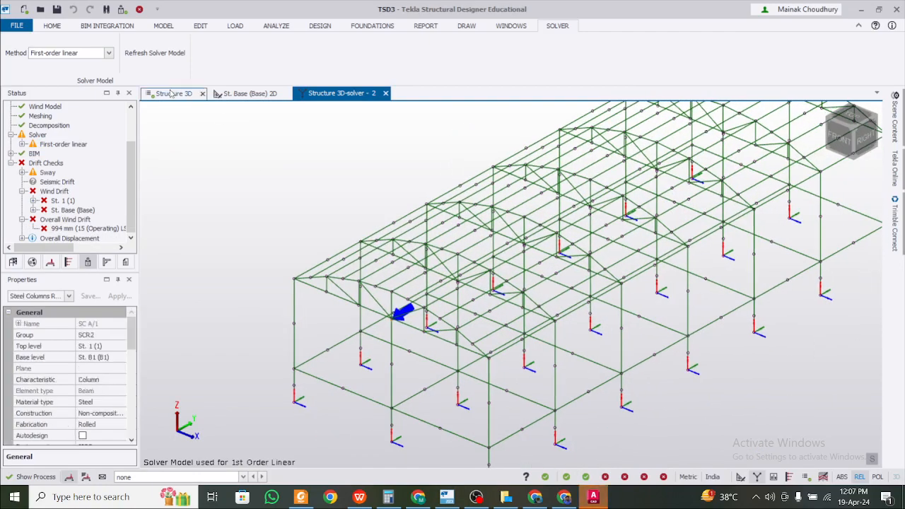
Step: Switch to AutoCAD, open the column detail SC A_1 detailing.dxf read-only, examine its elevation and sections, and return to Tekla Structural Designer
{"action": "left_click", "coordinate": [597, 501]}
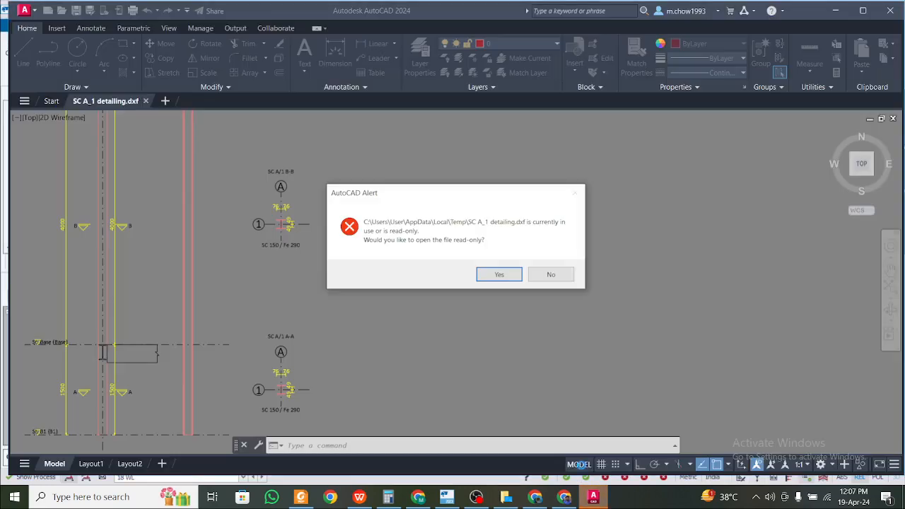
{"action": "left_click", "coordinate": [499, 275]}
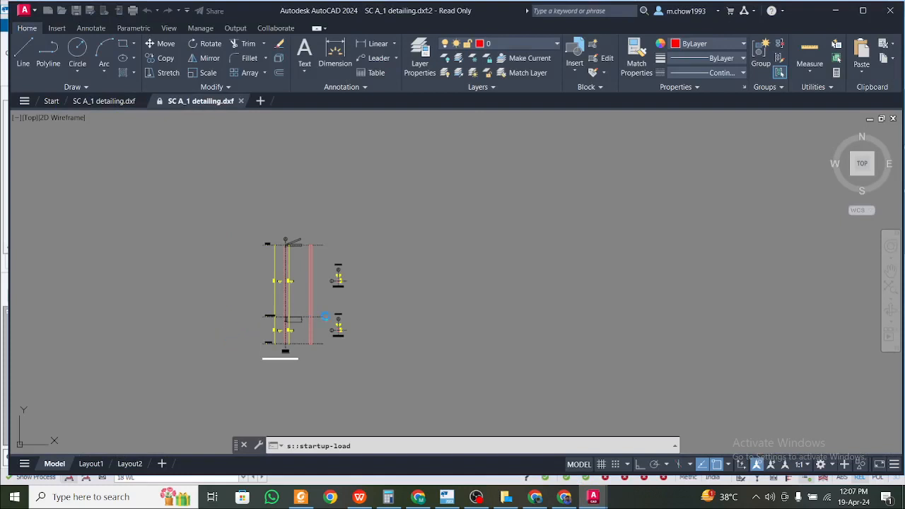
{"action": "scroll", "coordinate": [246, 326], "scroll_direction": "up", "scroll_amount": 2}
{"action": "scroll", "coordinate": [291, 296], "scroll_direction": "up", "scroll_amount": 6}
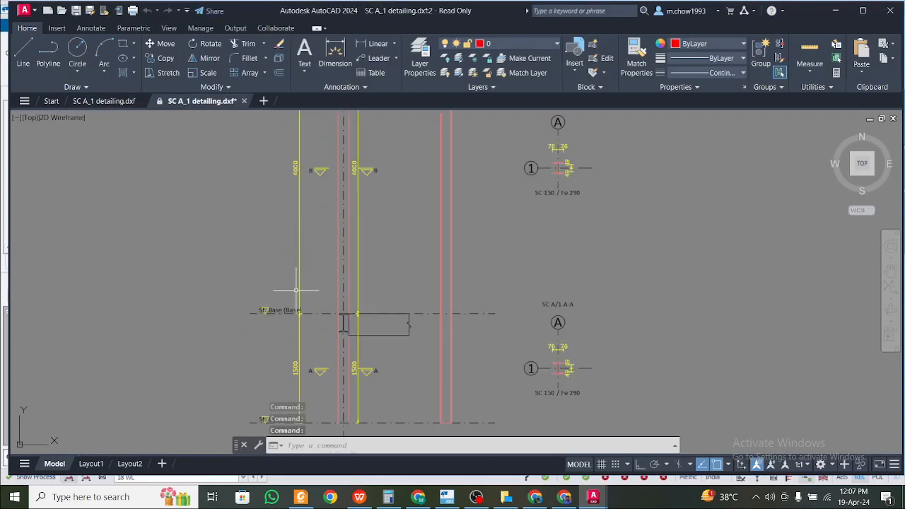
{"action": "middle_click_drag", "start_coordinate": [294, 291], "coordinate": [255, 257]}
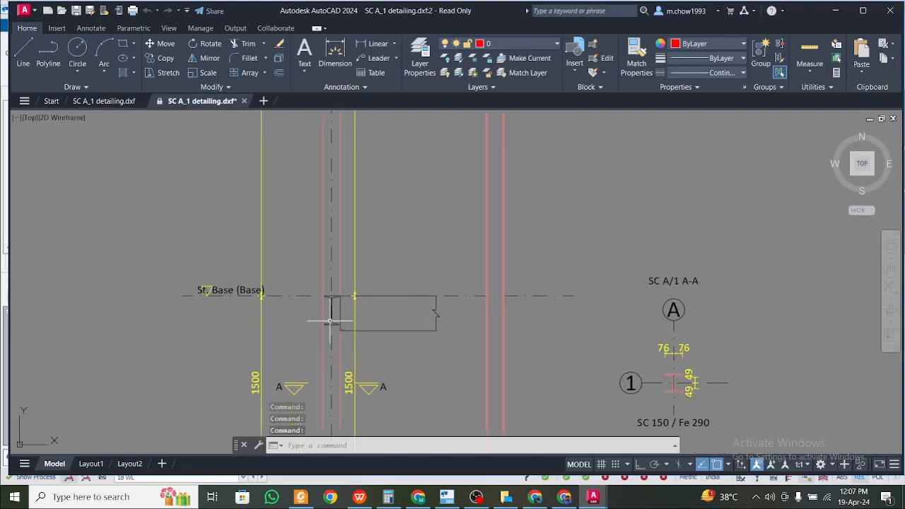
{"action": "middle_click_drag", "start_coordinate": [360, 344], "coordinate": [253, 282]}
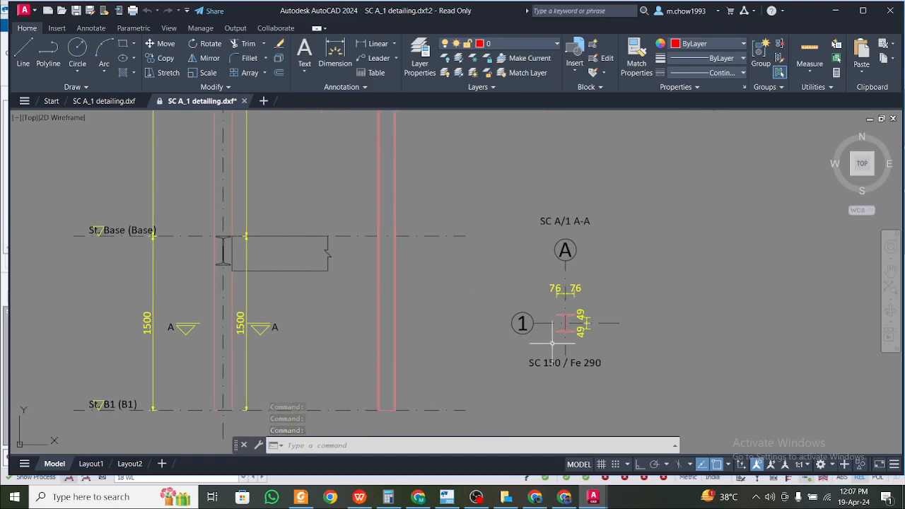
{"action": "scroll", "coordinate": [523, 311], "scroll_direction": "down", "scroll_amount": 3}
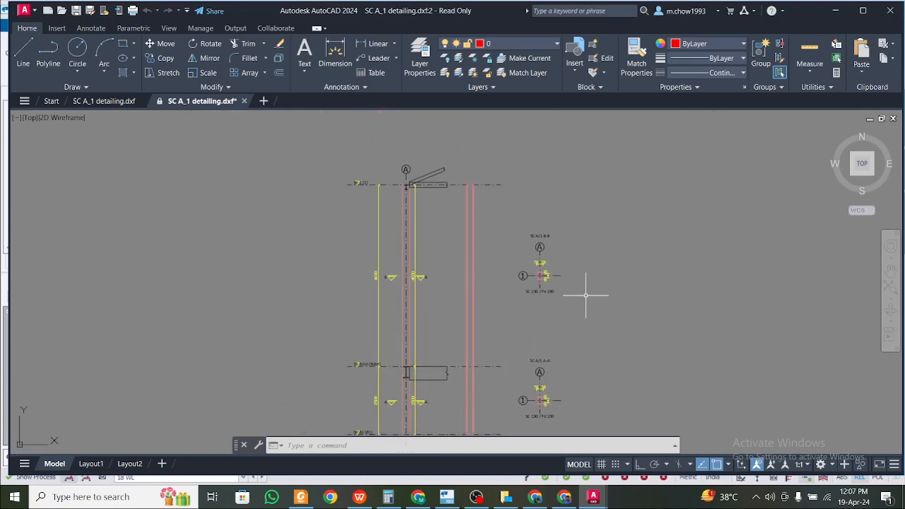
{"action": "scroll", "coordinate": [421, 186], "scroll_direction": "up", "scroll_amount": 4}
{"action": "left_click", "coordinate": [833, 12]}
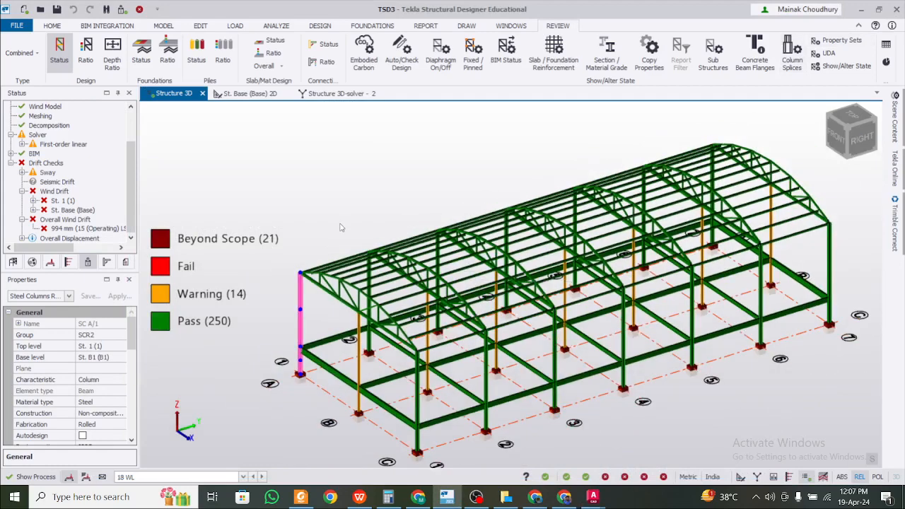
Step: Add a steel X brace on grid line C between grids 1 and 2, from the base beam level to the column tops
{"action": "key", "text": "Escape"}
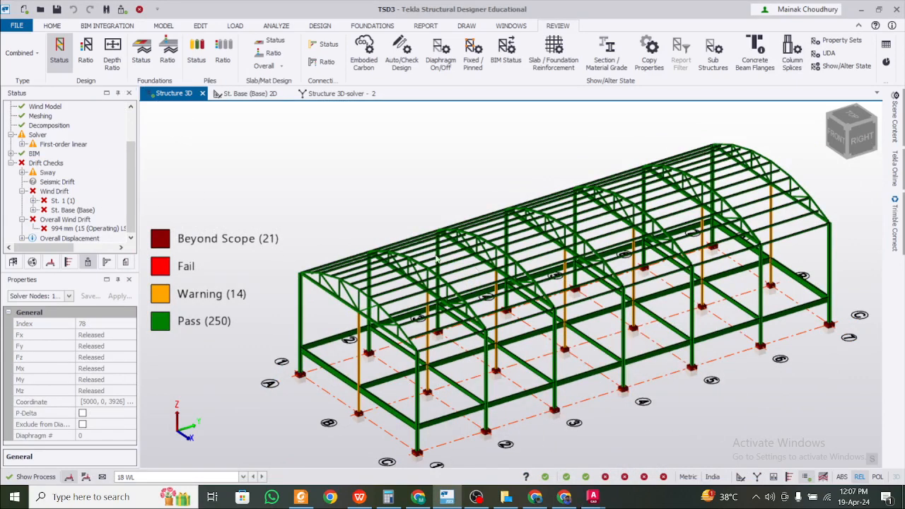
{"action": "left_click", "coordinate": [164, 27]}
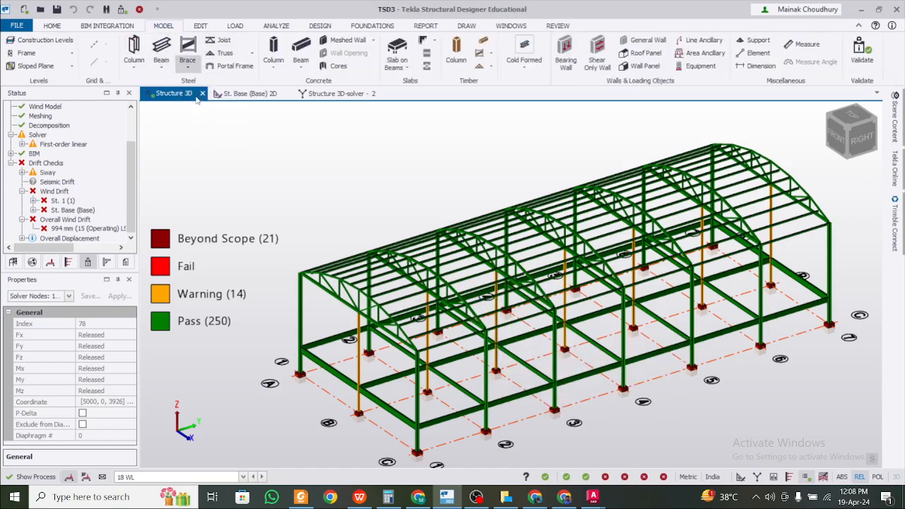
{"action": "left_click", "coordinate": [484, 404]}
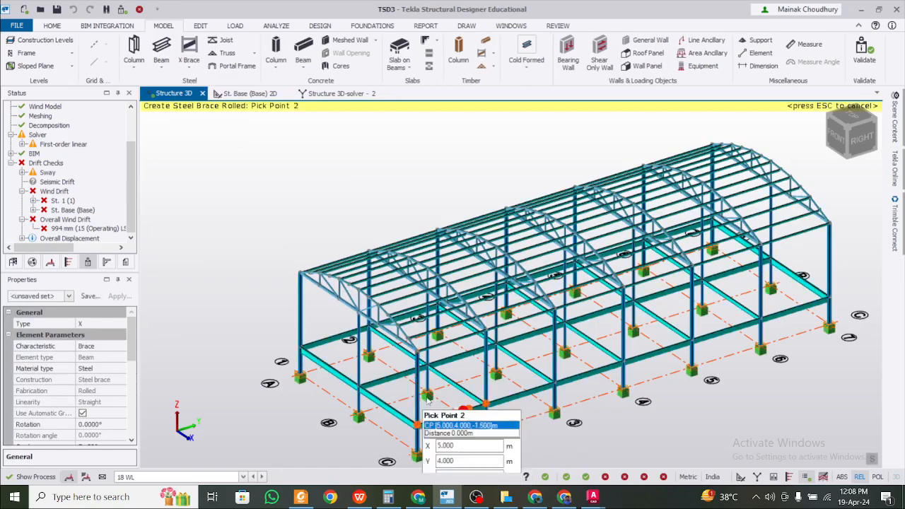
{"action": "left_click_drag", "start_coordinate": [132, 350], "coordinate": [128, 410]}
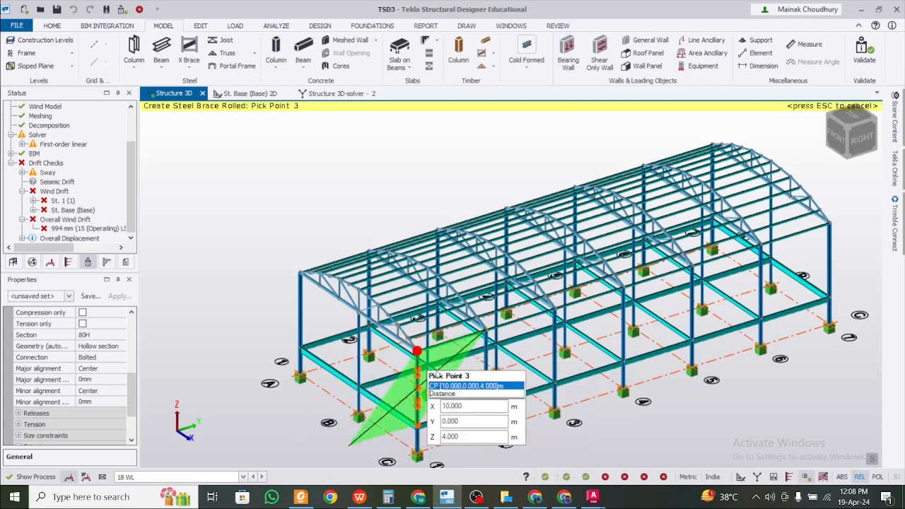
{"action": "key", "text": "Escape"}
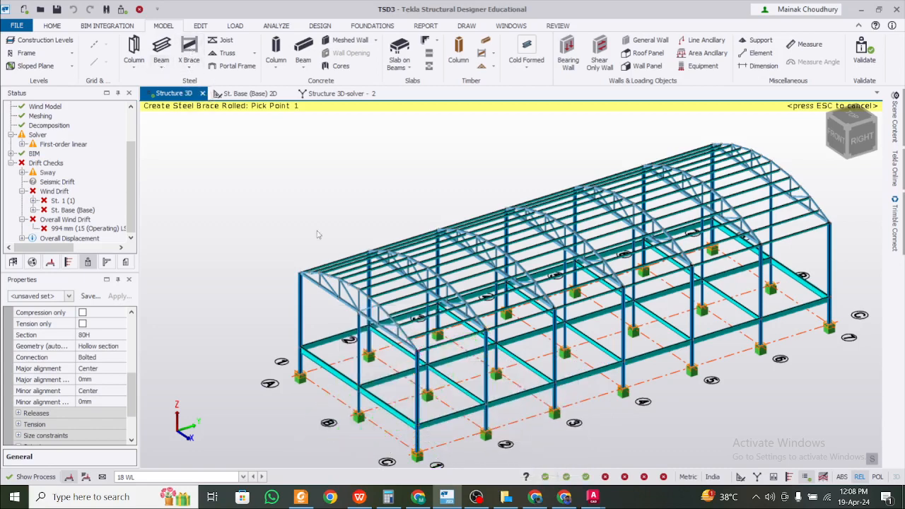
{"action": "left_click", "coordinate": [485, 332]}
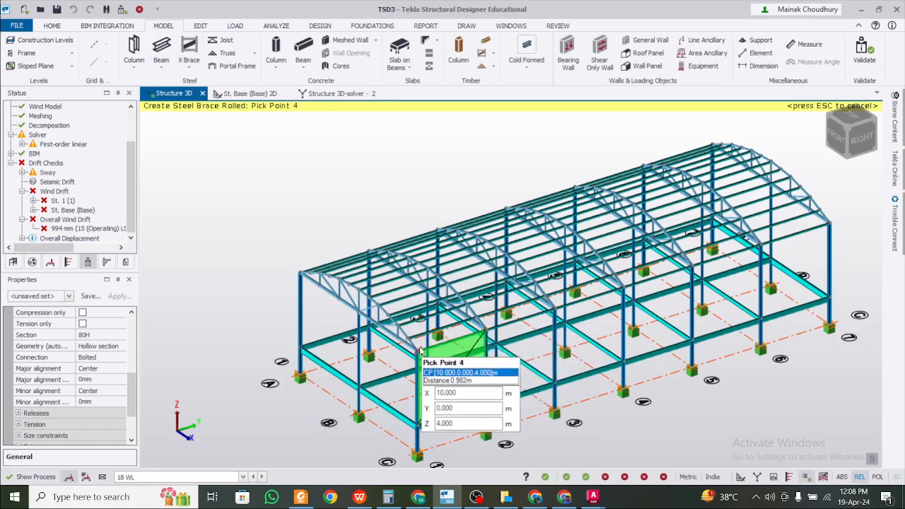
{"action": "left_click", "coordinate": [417, 427]}
Step: Add a steel X brace on grid line C between grids 2 and 3, from the base beam level to the column tops
{"action": "scroll", "coordinate": [537, 413], "scroll_direction": "up", "scroll_amount": 1}
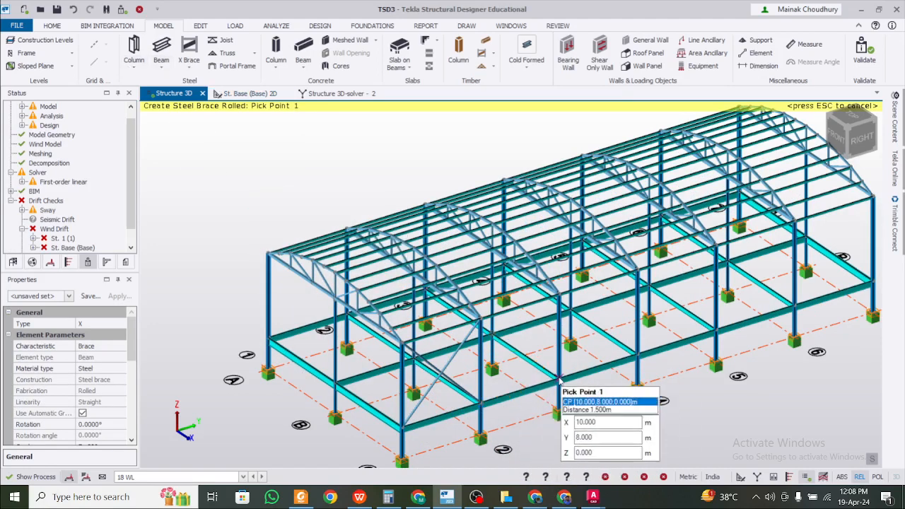
{"action": "left_click", "coordinate": [558, 379]}
{"action": "left_click", "coordinate": [558, 312]}
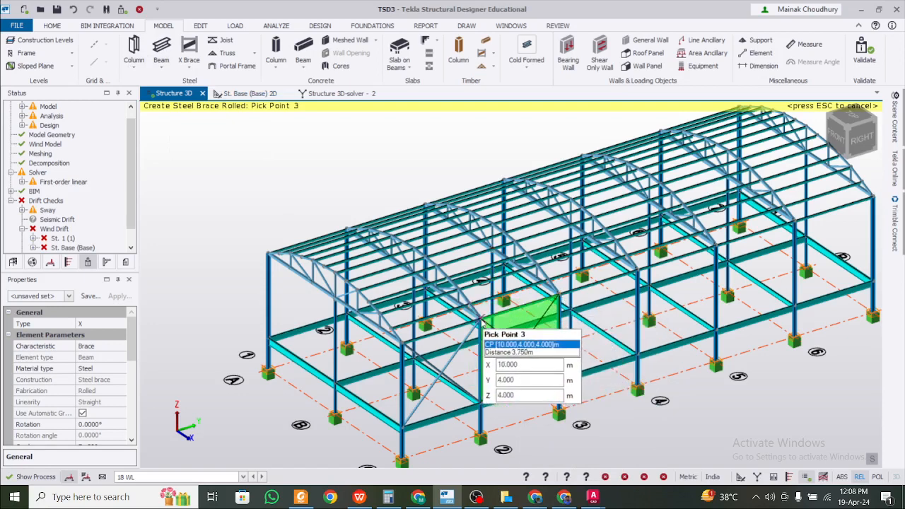
{"action": "left_click", "coordinate": [483, 323]}
{"action": "key", "text": "Escape"}
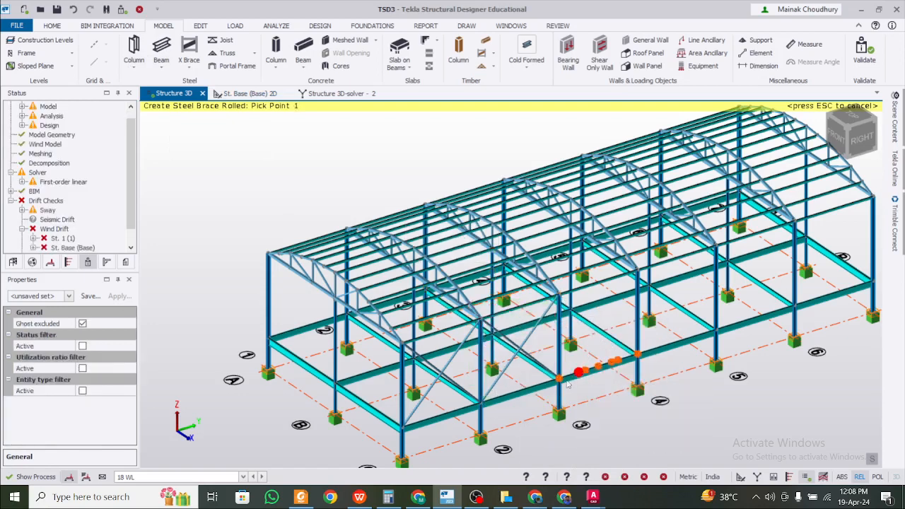
Step: Copy the X brace pair between grids C/2 and C/3 into the remaining bays of grid line C up to grid 7
{"action": "scroll", "coordinate": [501, 393], "scroll_direction": "up", "scroll_amount": 2}
{"action": "mouse_move", "coordinate": [513, 362]}
{"action": "left_click", "coordinate": [546, 378]}
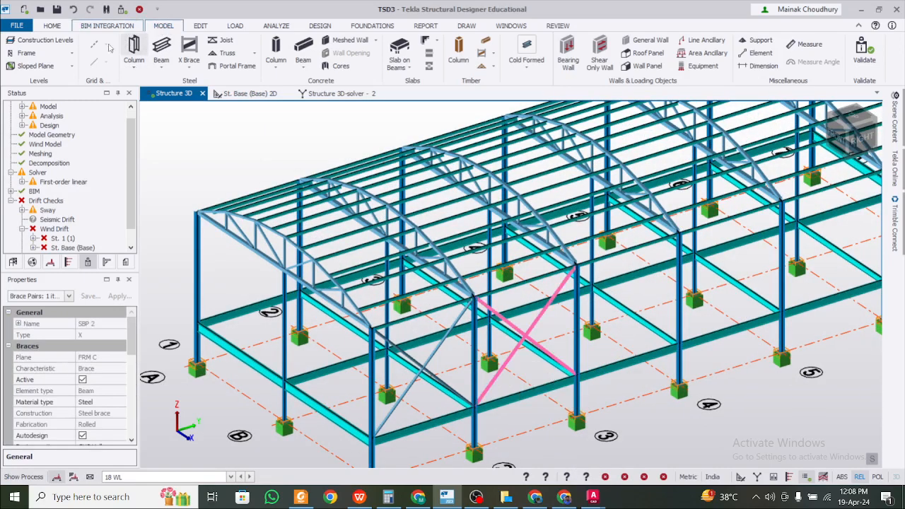
{"action": "left_click", "coordinate": [201, 26]}
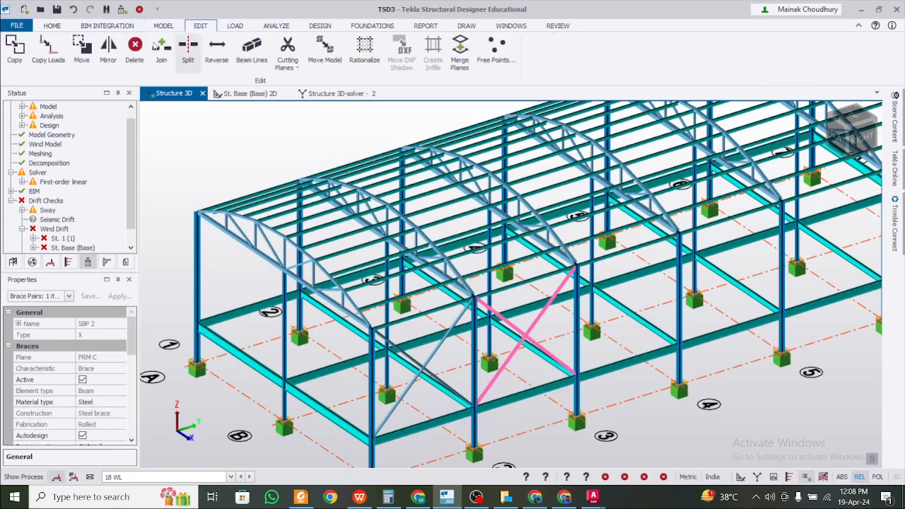
{"action": "left_click", "coordinate": [14, 49]}
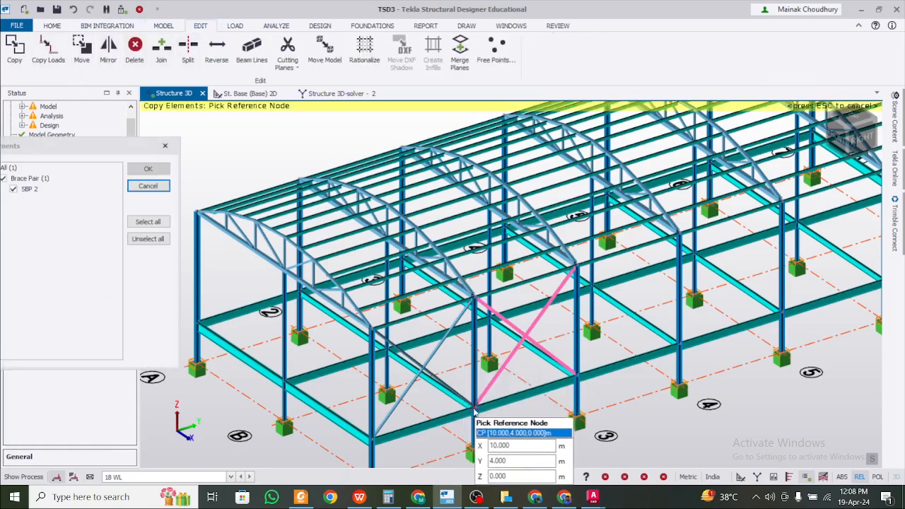
{"action": "left_click", "coordinate": [474, 403]}
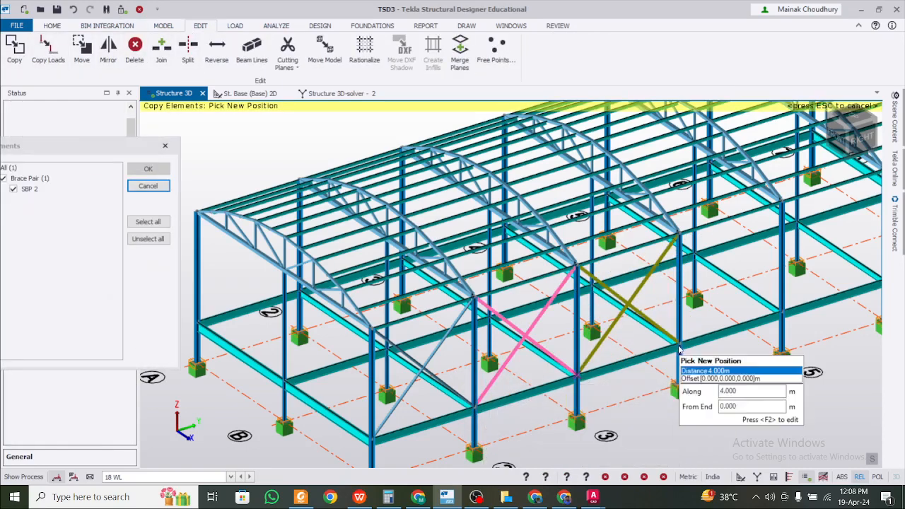
{"action": "left_click", "coordinate": [783, 312]}
{"action": "middle_click_drag", "start_coordinate": [813, 299], "coordinate": [273, 380]}
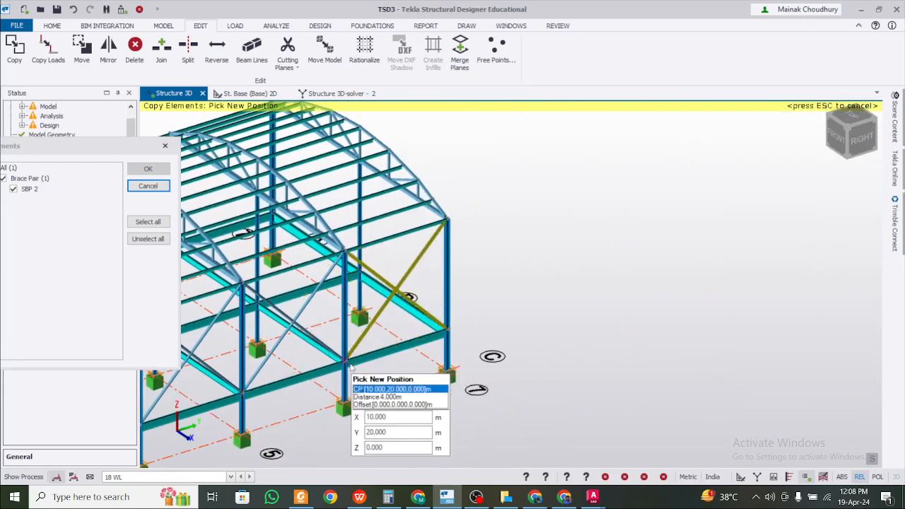
{"action": "left_click", "coordinate": [348, 366]}
Step: Copy the same X brace pair onto grid line A, into the end bay between grids 1 and 2
{"action": "scroll", "coordinate": [501, 315], "scroll_direction": "down", "scroll_amount": 2}
{"action": "middle_click_drag", "start_coordinate": [384, 351], "coordinate": [681, 252]}
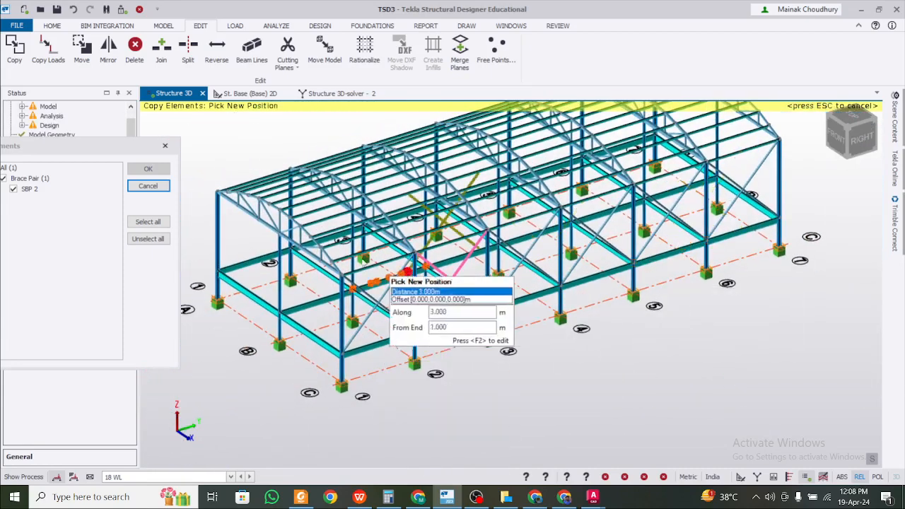
{"action": "scroll", "coordinate": [252, 260], "scroll_direction": "up", "scroll_amount": 2}
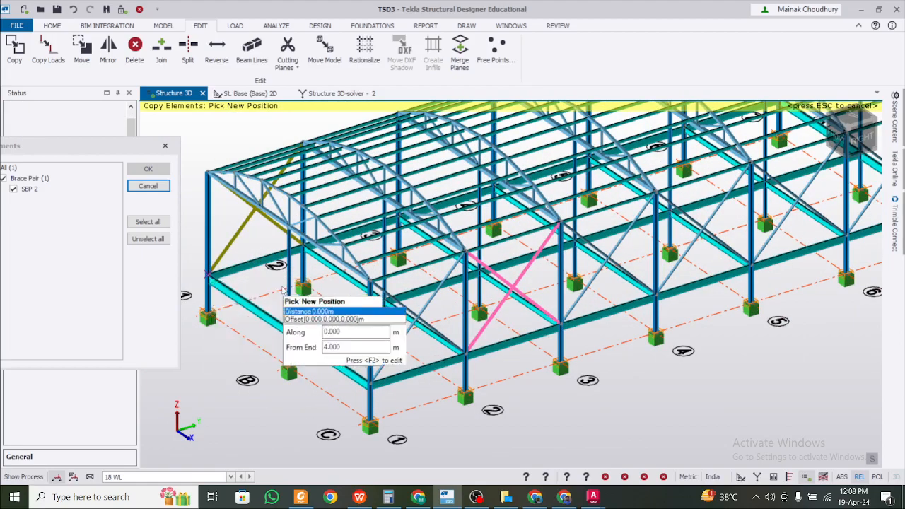
{"action": "key", "text": "Escape"}
Step: Copy the X brace pair between grids 1 and 2 on grid line A into the remaining bays up to grid 7
{"action": "middle_click_drag", "start_coordinate": [219, 322], "coordinate": [575, 317], "text": "shift"}
{"action": "scroll", "coordinate": [576, 319], "scroll_direction": "up", "scroll_amount": 2}
{"action": "left_click", "coordinate": [569, 332]}
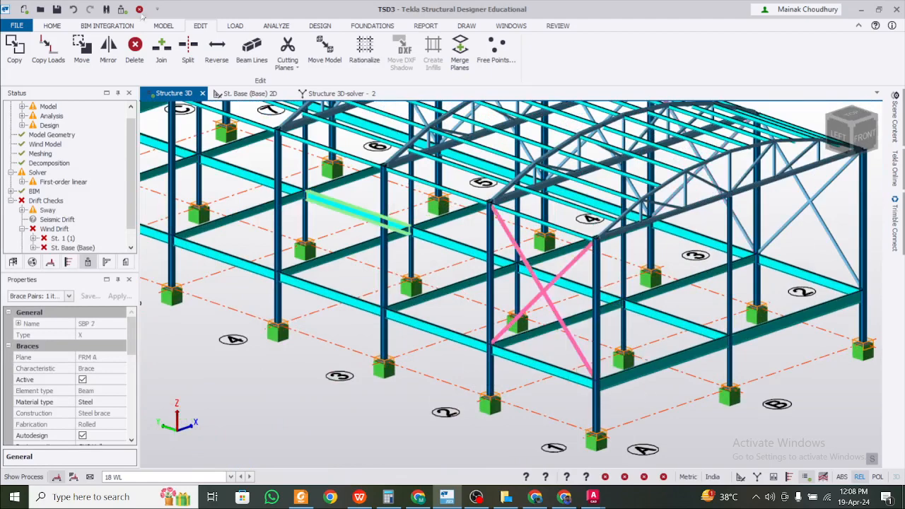
{"action": "left_click", "coordinate": [14, 48]}
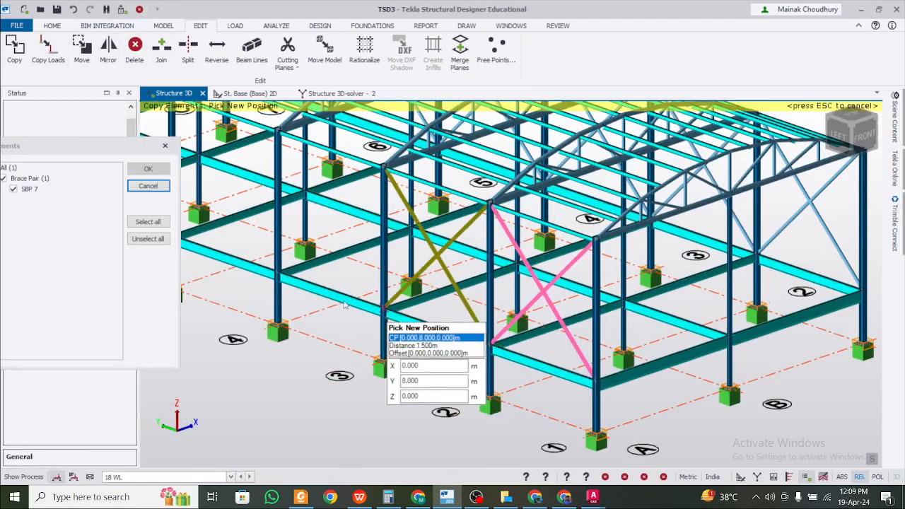
{"action": "middle_click_drag", "start_coordinate": [345, 304], "coordinate": [516, 389]}
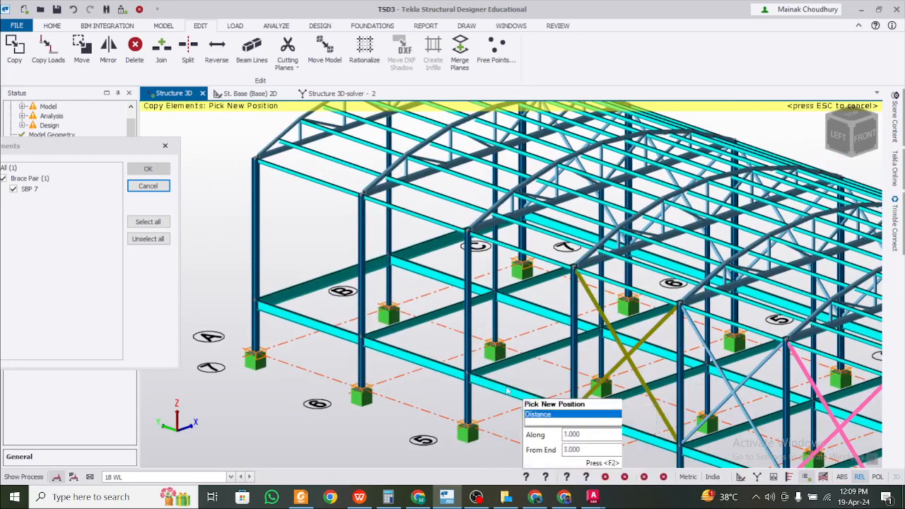
{"action": "left_click", "coordinate": [362, 338]}
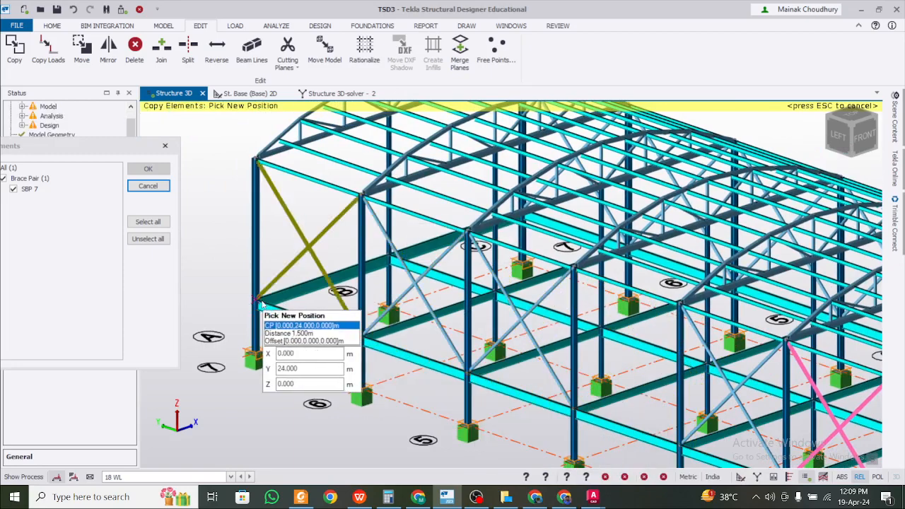
{"action": "left_click", "coordinate": [294, 258]}
{"action": "scroll", "coordinate": [292, 259], "scroll_direction": "down", "scroll_amount": 2}
{"action": "scroll", "coordinate": [291, 259], "scroll_direction": "down", "scroll_amount": 3}
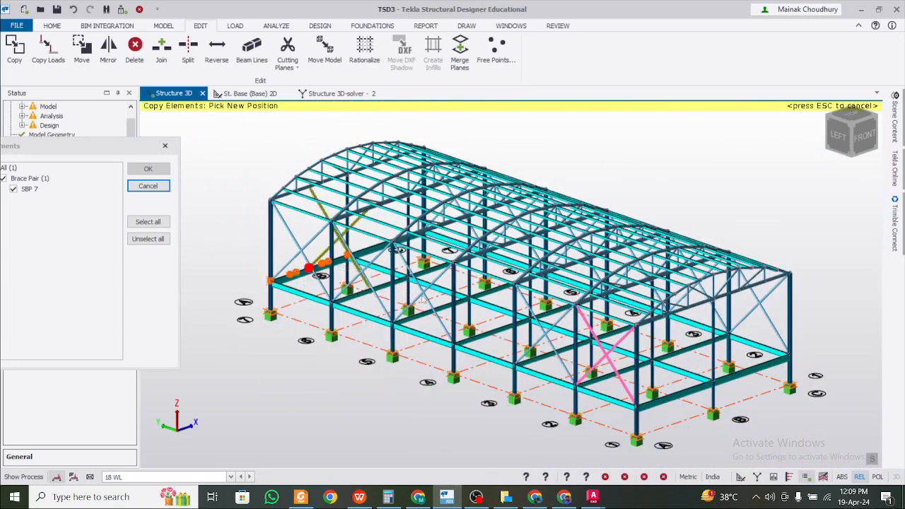
{"action": "key", "text": "Escape"}
{"action": "right_click_drag", "start_coordinate": [701, 383], "coordinate": [509, 356]}
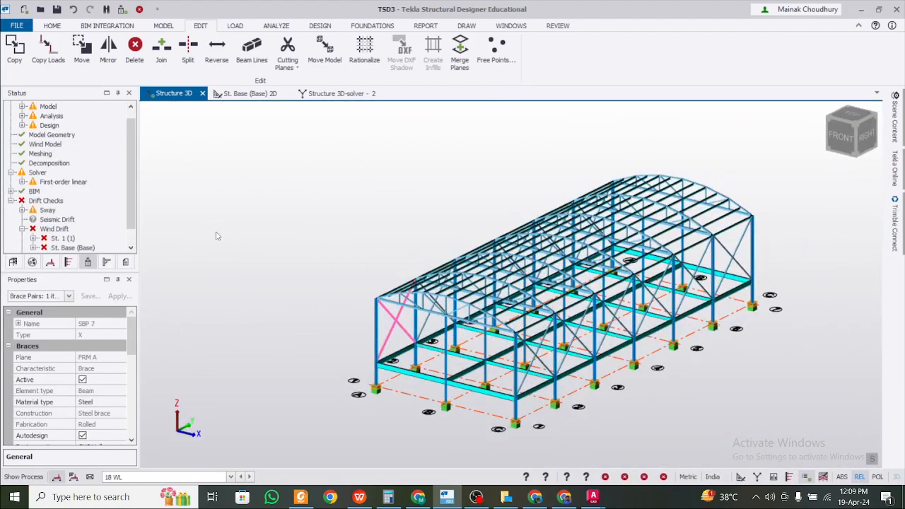
{"action": "key", "text": "Escape"}
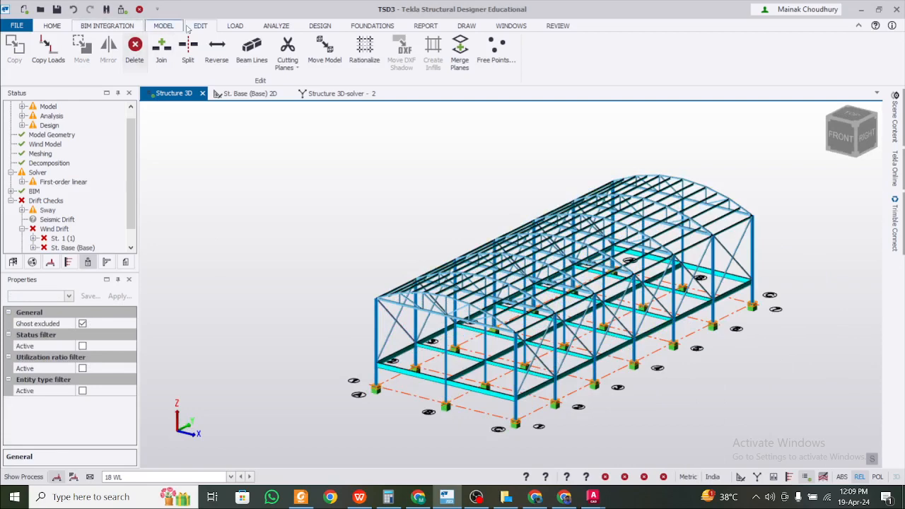
Step: Run the steel analysis and design with response spectrum analysis (RSA)
{"action": "left_click", "coordinate": [235, 26]}
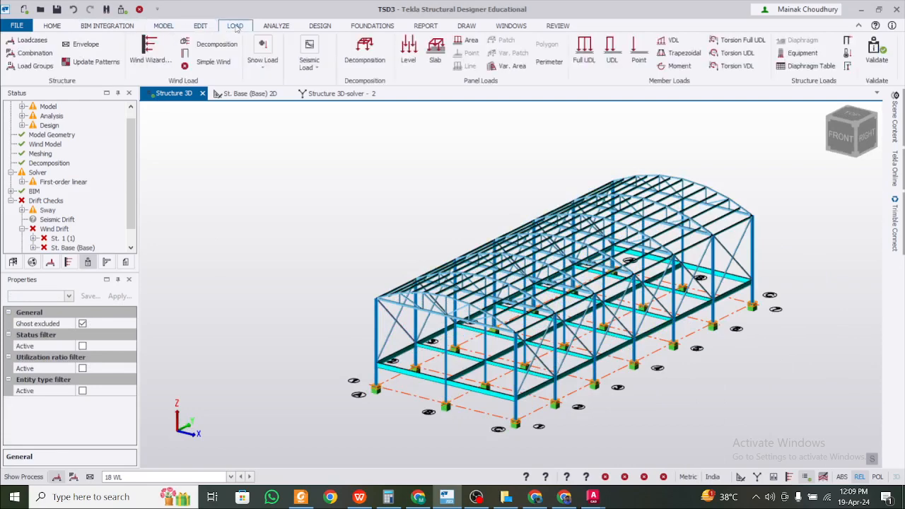
{"action": "left_click", "coordinate": [324, 27]}
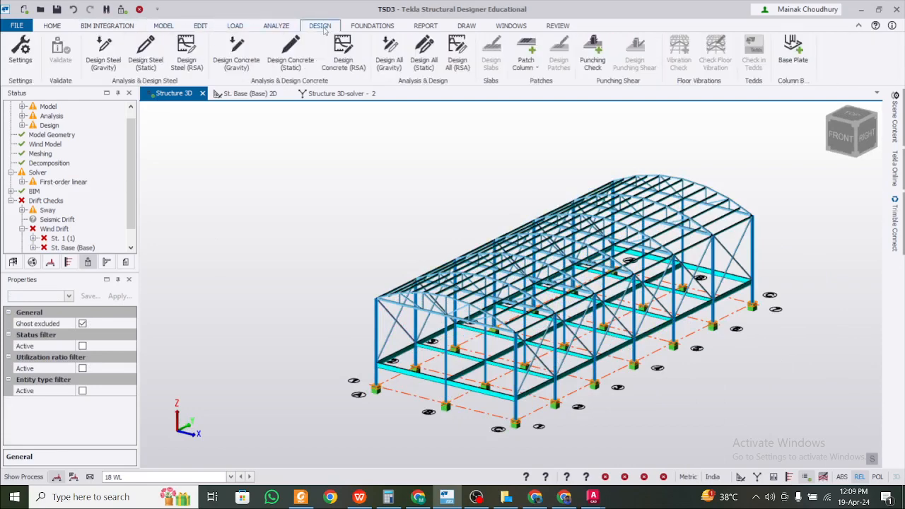
{"action": "left_click", "coordinate": [186, 53]}
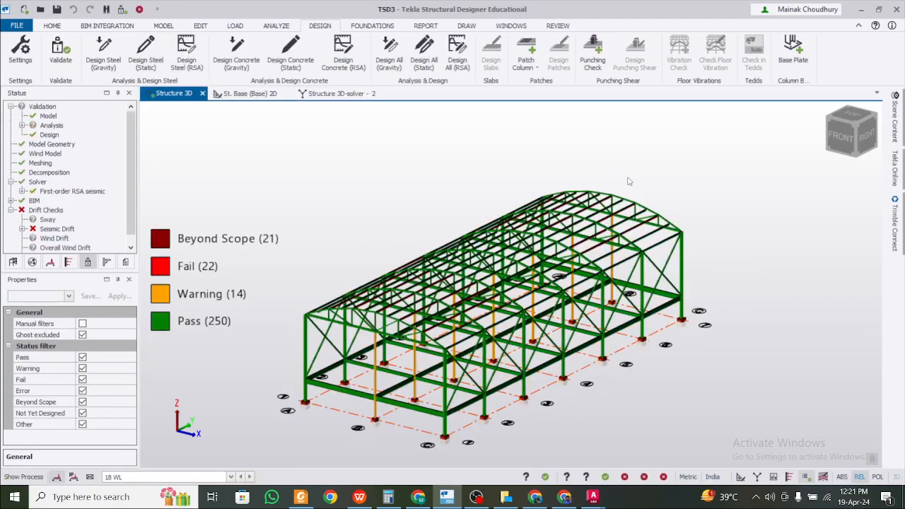
Step: Examine the member design status across the shed and the seismic and wind drift check entries in the status tree
{"action": "scroll", "coordinate": [628, 177], "scroll_direction": "up", "scroll_amount": 2}
{"action": "scroll", "coordinate": [640, 178], "scroll_direction": "down", "scroll_amount": 1}
{"action": "right_click_drag", "start_coordinate": [684, 221], "coordinate": [652, 231]}
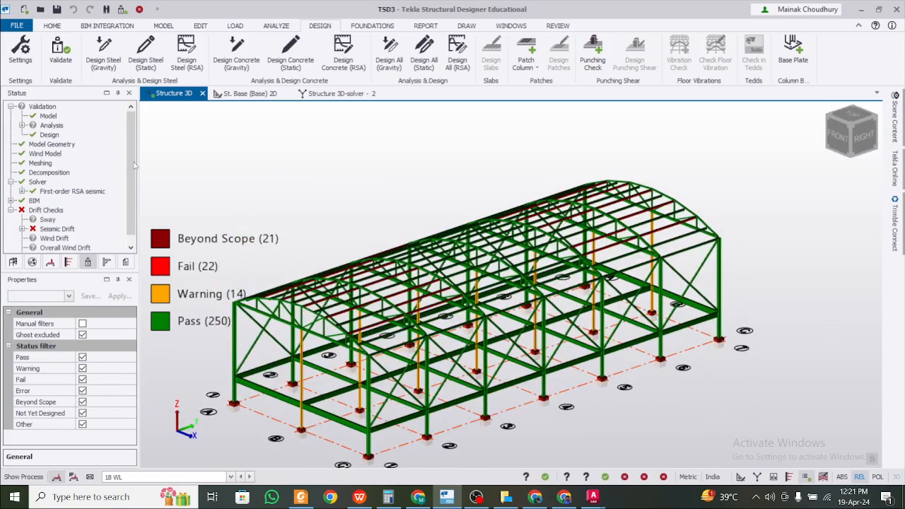
{"action": "left_click", "coordinate": [122, 187]}
{"action": "left_click_drag", "start_coordinate": [128, 181], "coordinate": [127, 214]}
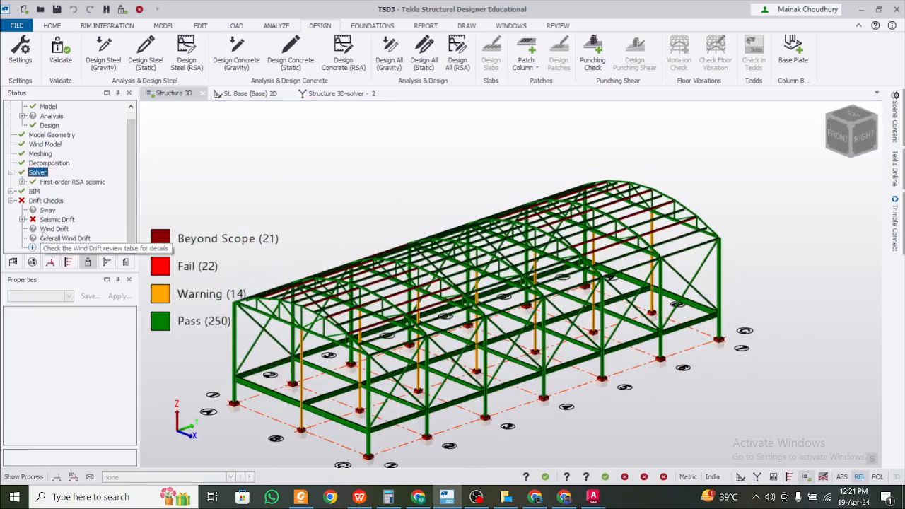
{"action": "right_click_drag", "start_coordinate": [329, 264], "coordinate": [225, 238]}
{"action": "right_click_drag", "start_coordinate": [318, 210], "coordinate": [631, 230]}
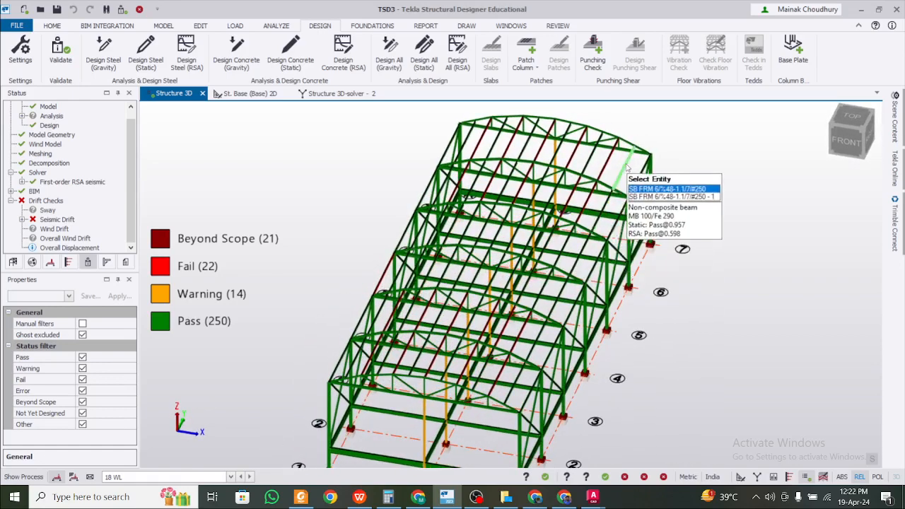
Step: Select all roof purlins between grids 4 and 7 in the top view of the model
{"action": "left_click", "coordinate": [625, 169]}
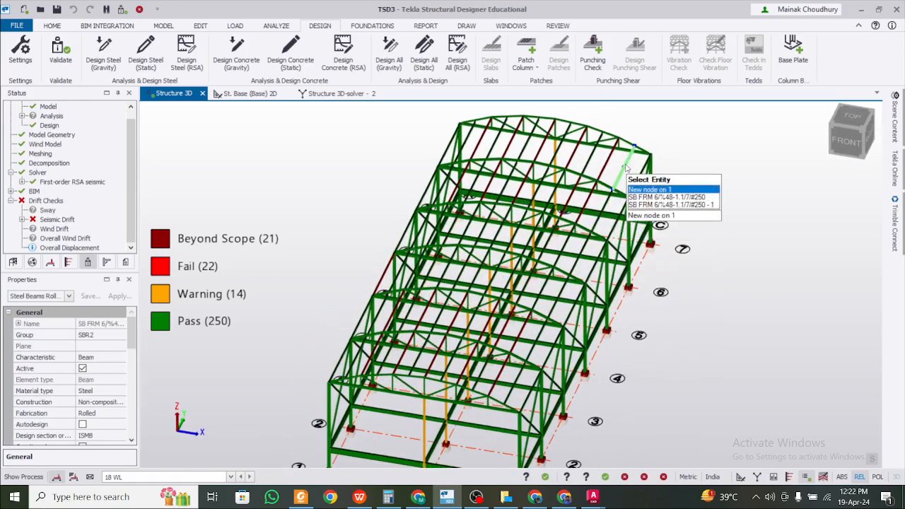
{"action": "right_click_drag", "start_coordinate": [705, 244], "coordinate": [696, 284]}
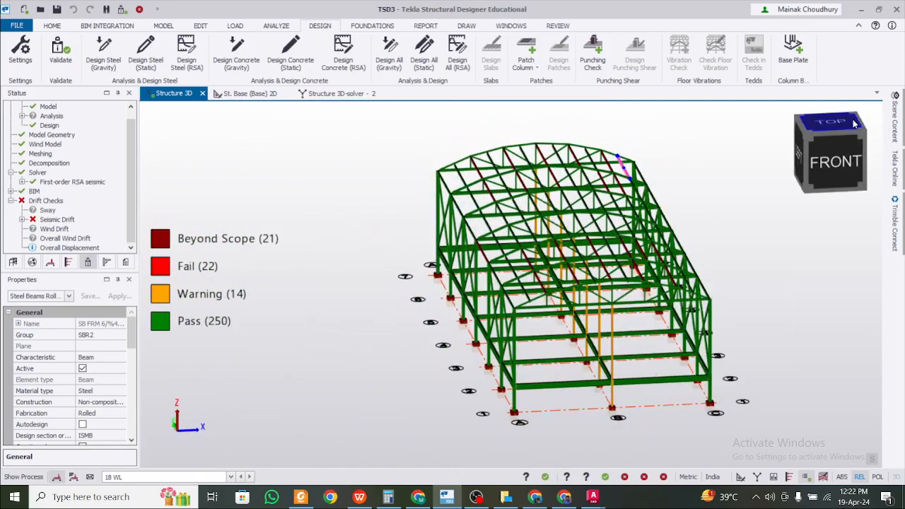
{"action": "left_click", "coordinate": [854, 123]}
{"action": "scroll", "coordinate": [613, 163], "scroll_direction": "up", "scroll_amount": 4}
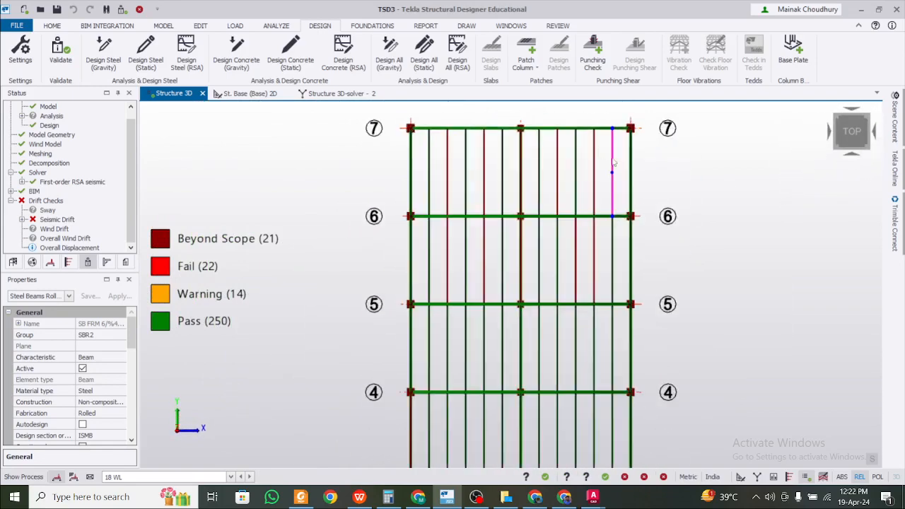
{"action": "left_click_drag", "start_coordinate": [527, 159], "coordinate": [426, 157]}
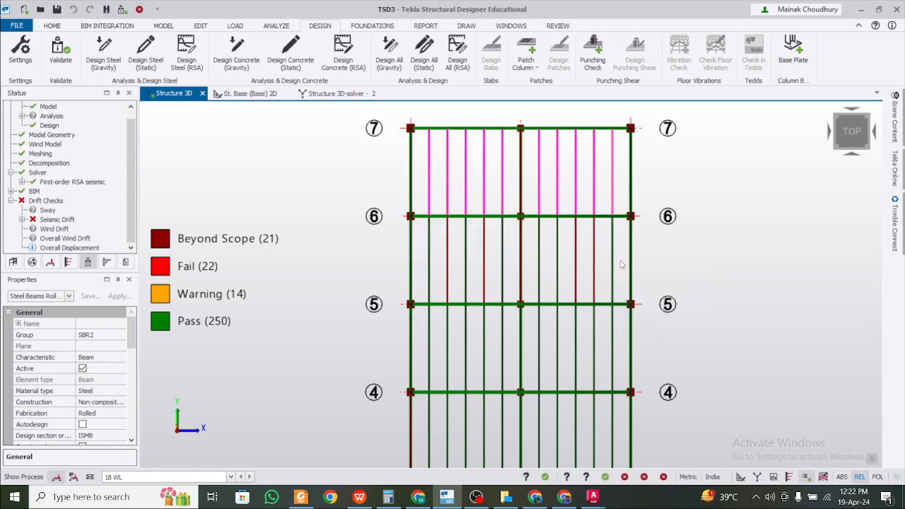
{"action": "left_click_drag", "start_coordinate": [621, 261], "coordinate": [416, 236]}
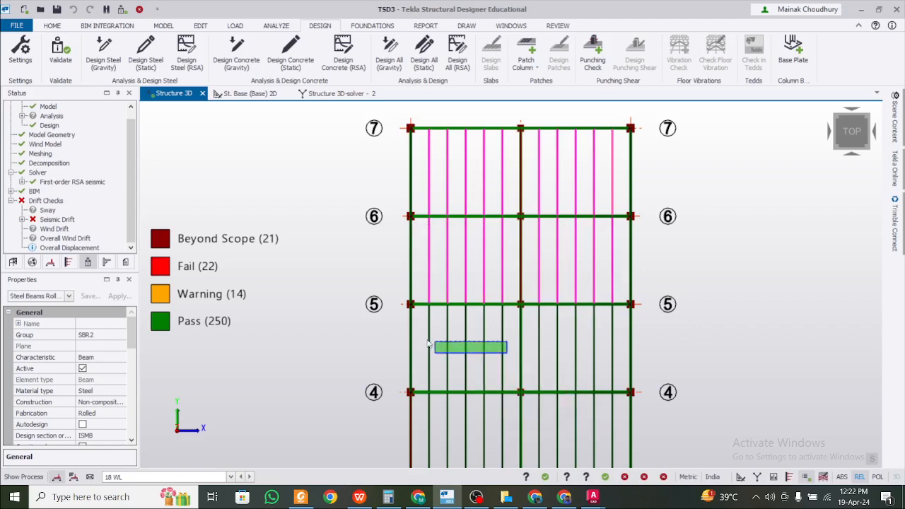
{"action": "left_click_drag", "start_coordinate": [427, 343], "coordinate": [428, 344]}
{"action": "left_click_drag", "start_coordinate": [619, 356], "coordinate": [527, 325]}
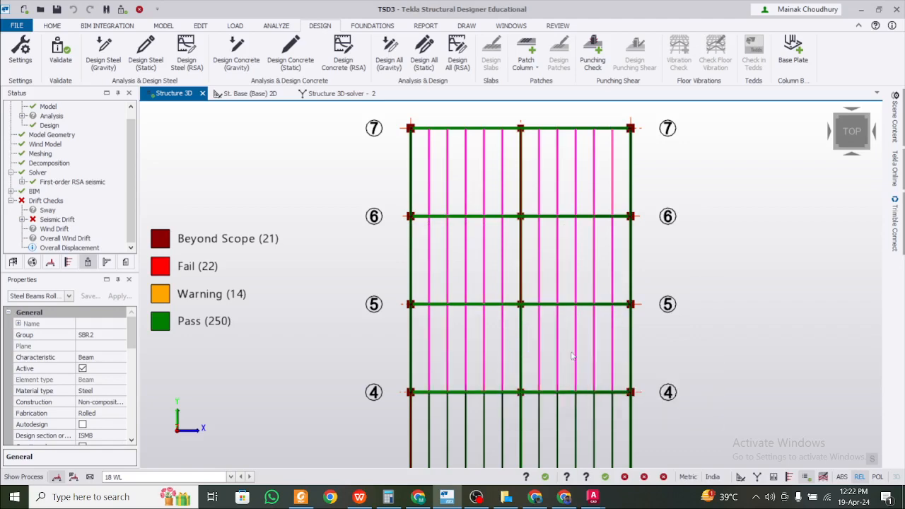
Step: Extend the selection to all roof purlins between grids 1 and 4 on both sides of grid line B
{"action": "middle_click_drag", "start_coordinate": [570, 369], "coordinate": [534, 219]}
{"action": "left_click_drag", "start_coordinate": [582, 305], "coordinate": [501, 269]}
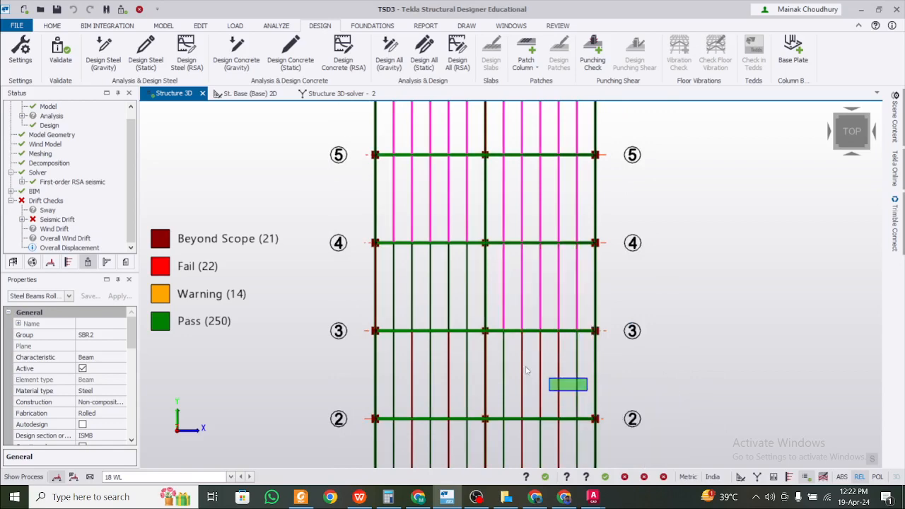
{"action": "left_click_drag", "start_coordinate": [526, 369], "coordinate": [495, 356]}
{"action": "middle_click_drag", "start_coordinate": [568, 434], "coordinate": [535, 309]}
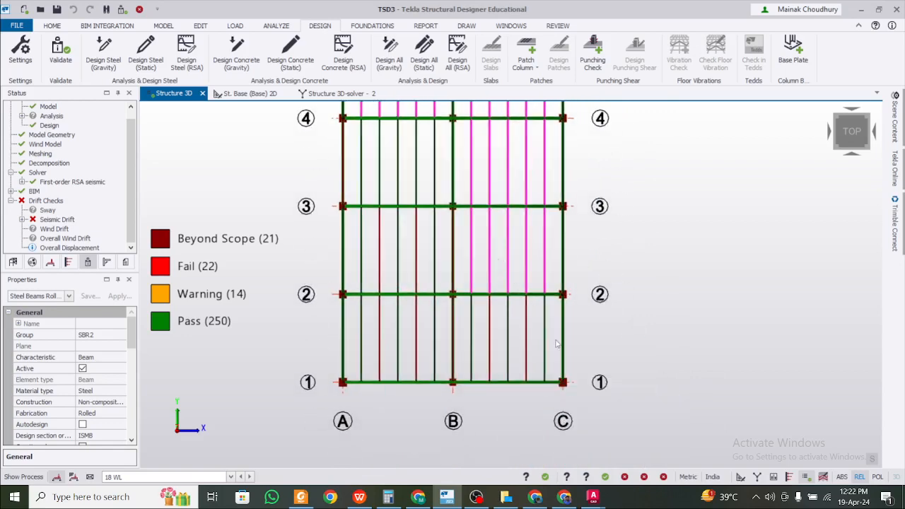
{"action": "left_click_drag", "start_coordinate": [501, 327], "coordinate": [358, 320]}
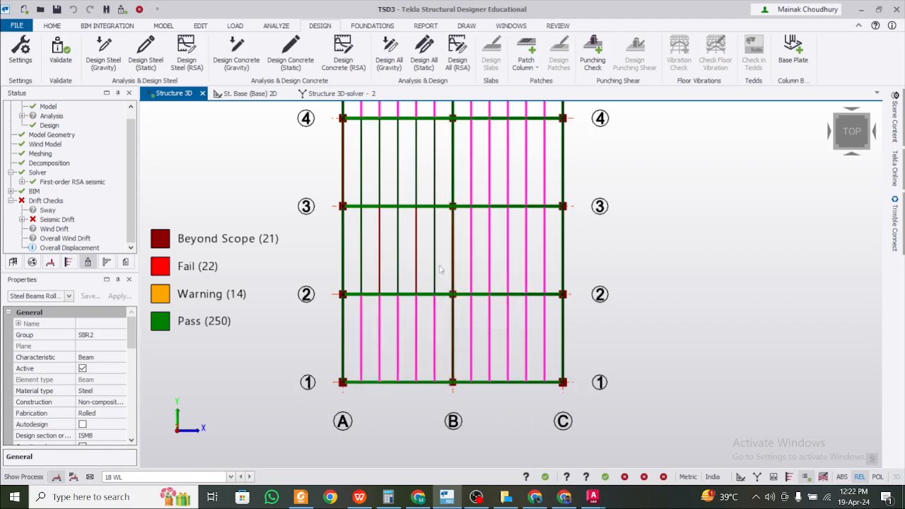
{"action": "left_click_drag", "start_coordinate": [440, 268], "coordinate": [357, 239]}
{"action": "middle_click_drag", "start_coordinate": [446, 187], "coordinate": [444, 276]}
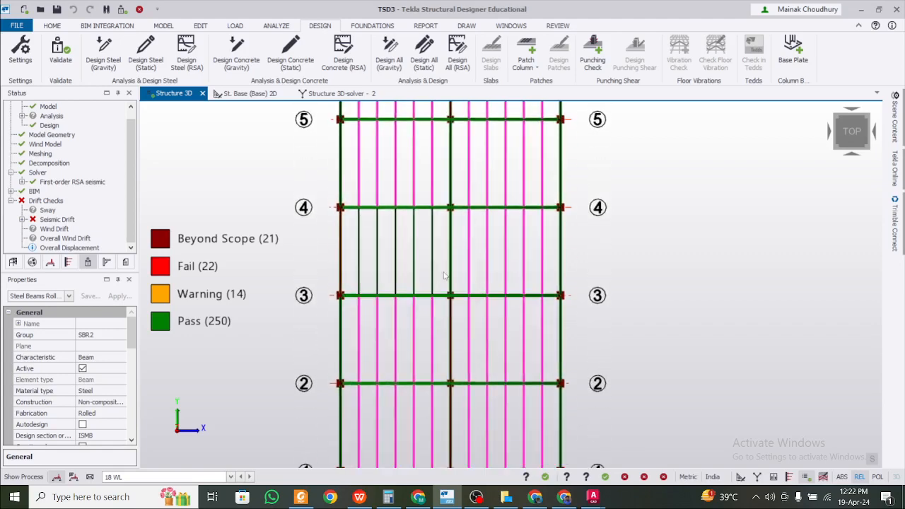
{"action": "left_click_drag", "start_coordinate": [368, 247], "coordinate": [355, 245]}
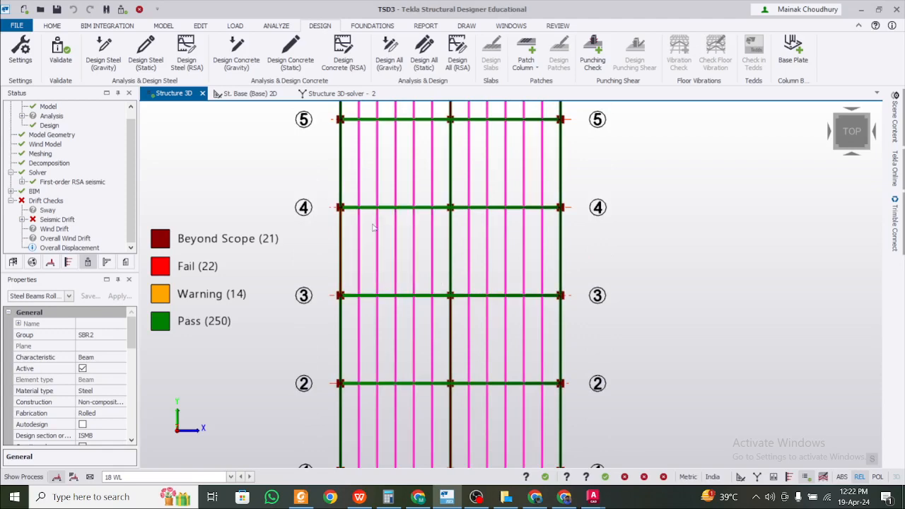
{"action": "middle_click_drag", "start_coordinate": [403, 123], "coordinate": [404, 351]}
{"action": "middle_click_drag", "start_coordinate": [393, 312], "coordinate": [383, 243]}
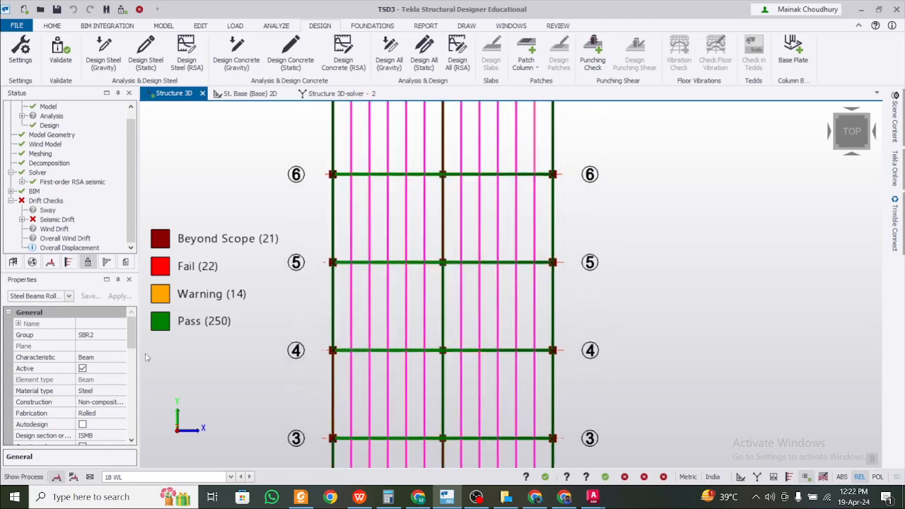
Step: Set the design section order of the selected purlins to the Indian SHS Hollow list
{"action": "left_click_drag", "start_coordinate": [130, 333], "coordinate": [138, 361]}
{"action": "left_click", "coordinate": [119, 335]}
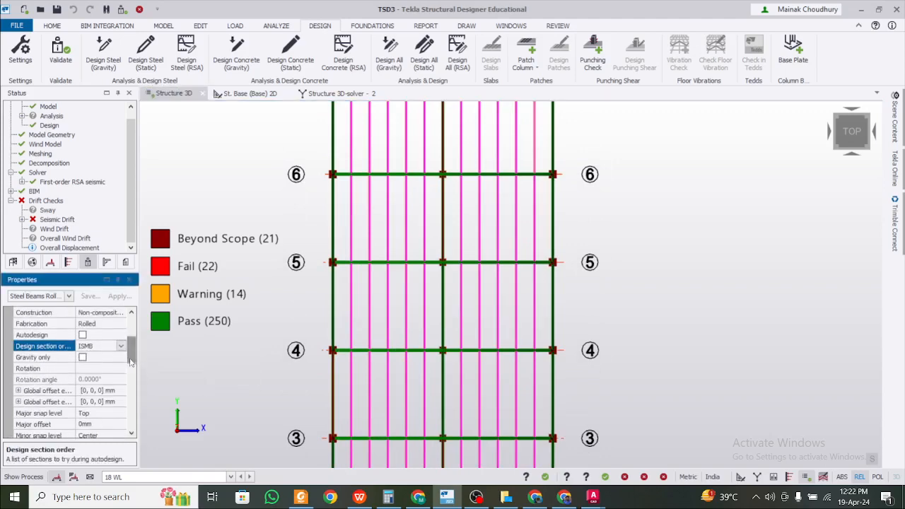
{"action": "left_click", "coordinate": [123, 346]}
{"action": "left_click", "coordinate": [112, 370]}
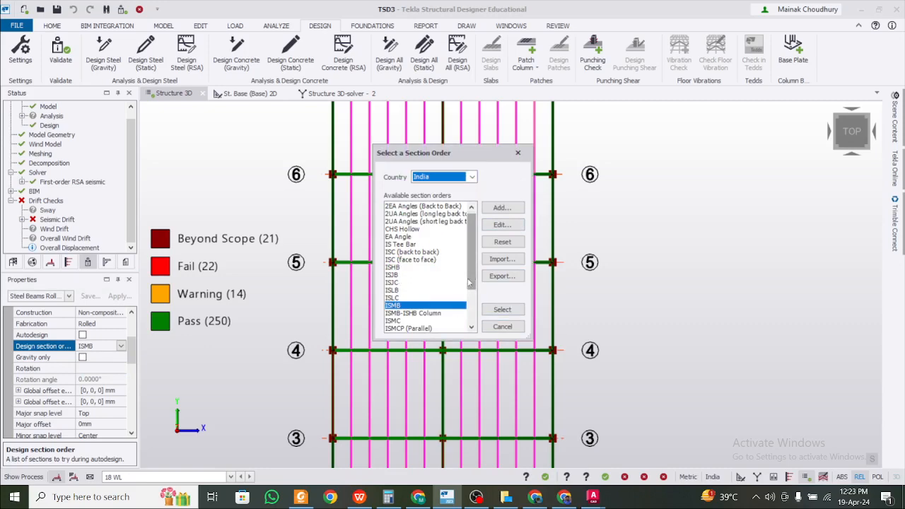
{"action": "left_click_drag", "start_coordinate": [470, 283], "coordinate": [465, 314]}
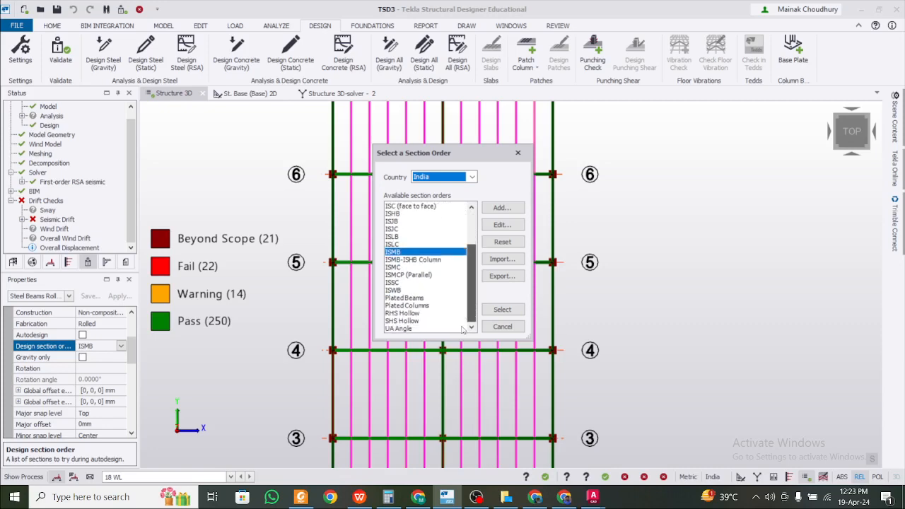
{"action": "left_click", "coordinate": [417, 313]}
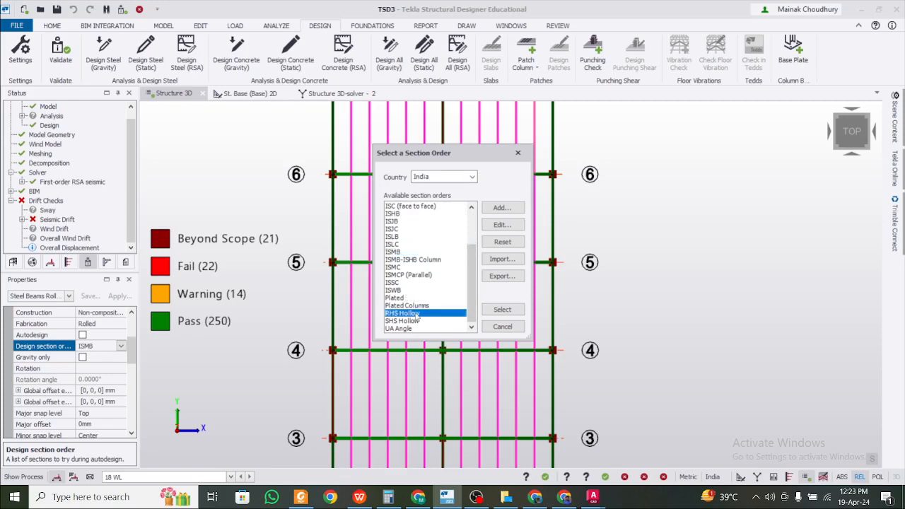
{"action": "left_click", "coordinate": [417, 322]}
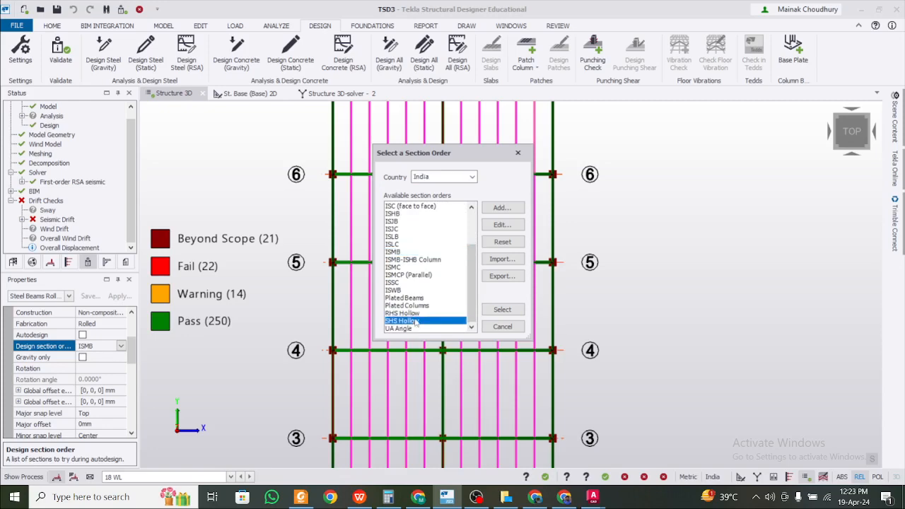
{"action": "left_click", "coordinate": [502, 311]}
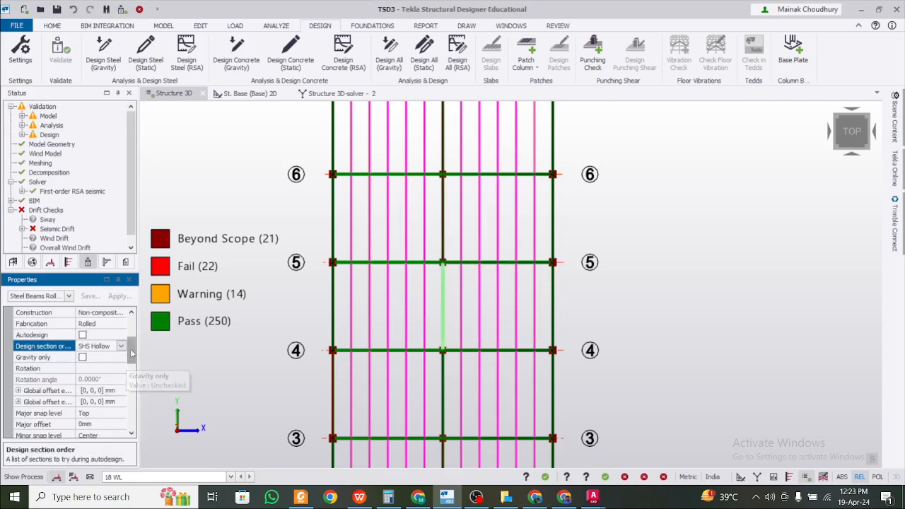
Step: Set the section of all selected roof purlins to the square hollow section SHS 180.0x180.0x4.0
{"action": "left_click_drag", "start_coordinate": [131, 354], "coordinate": [131, 380]}
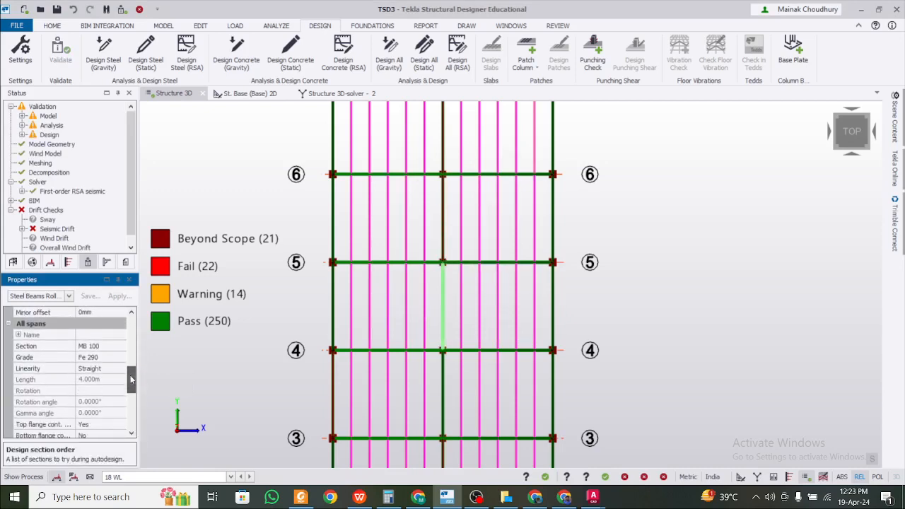
{"action": "left_click", "coordinate": [116, 349]}
{"action": "left_click", "coordinate": [121, 347]}
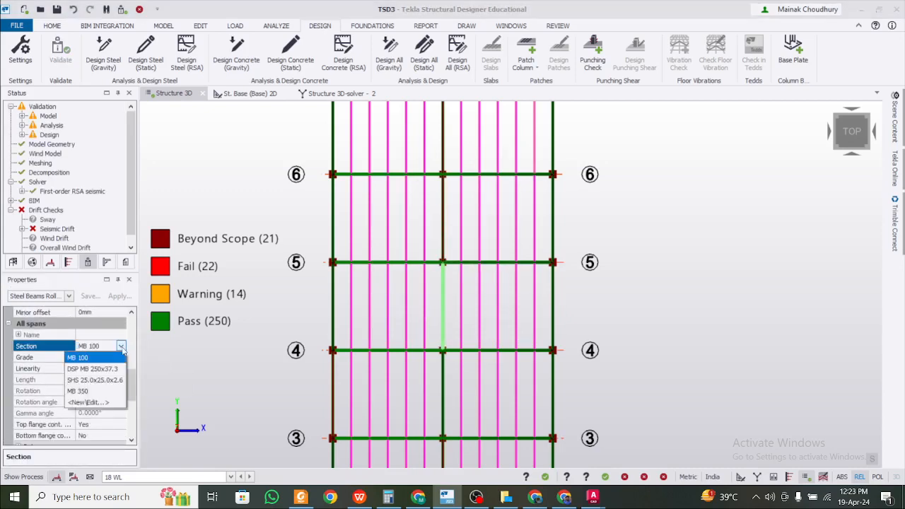
{"action": "left_click", "coordinate": [103, 402]}
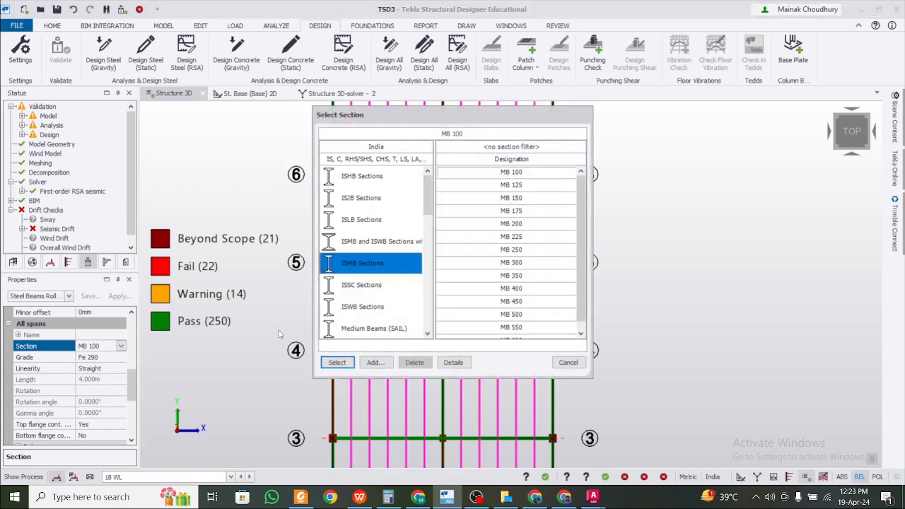
{"action": "scroll", "coordinate": [355, 306], "scroll_direction": "down", "scroll_amount": 5}
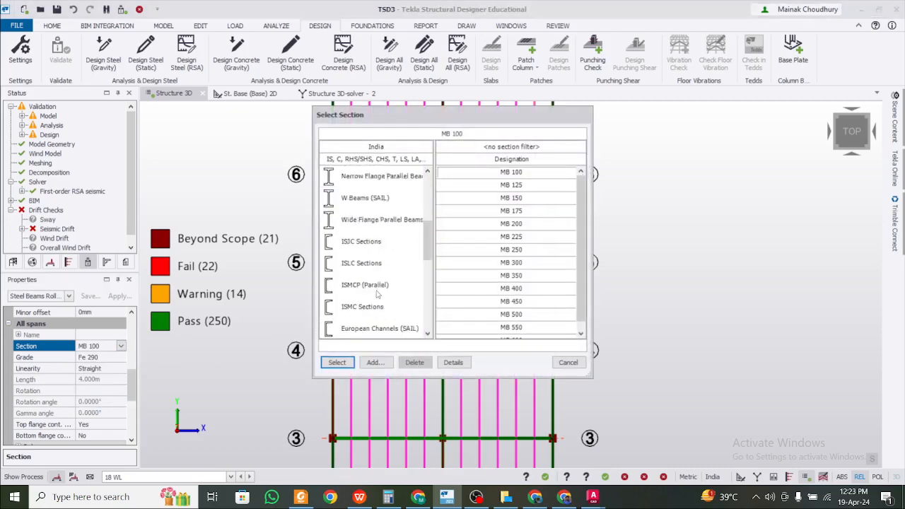
{"action": "left_click", "coordinate": [380, 311]}
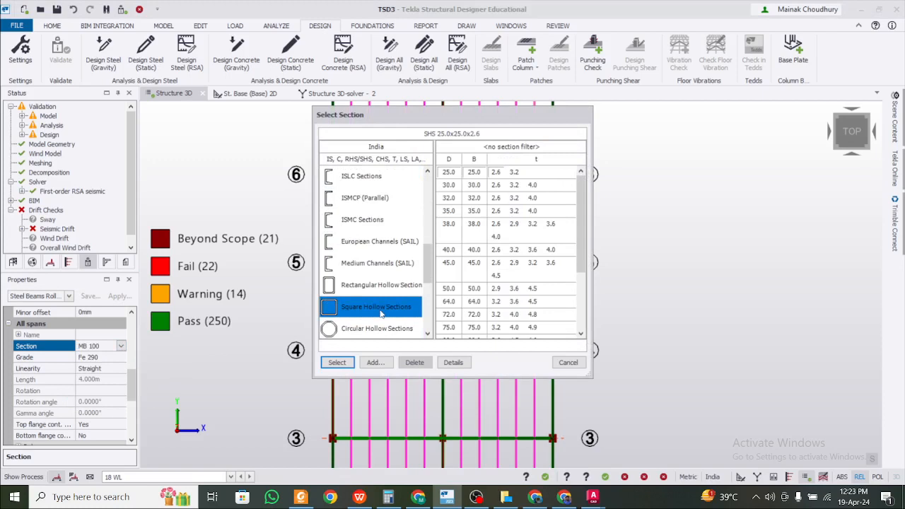
{"action": "scroll", "coordinate": [503, 308], "scroll_direction": "down", "scroll_amount": 3}
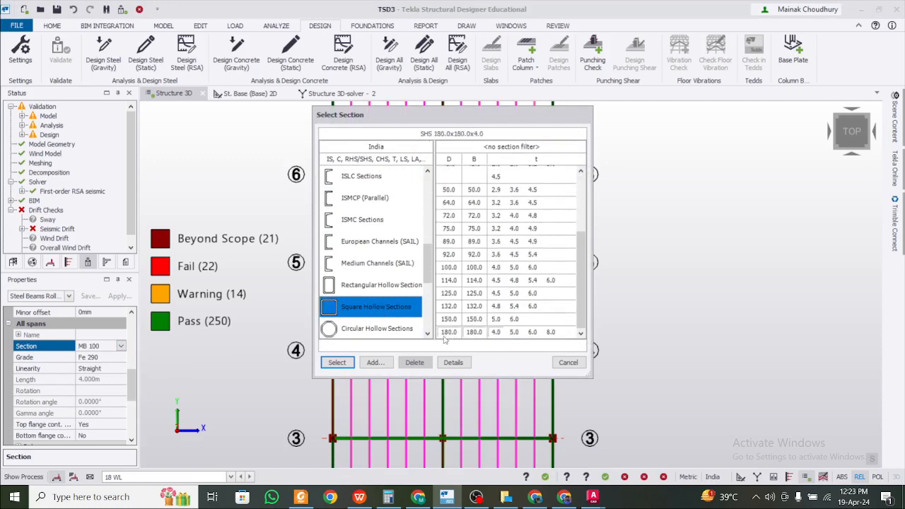
{"action": "left_click", "coordinate": [338, 363]}
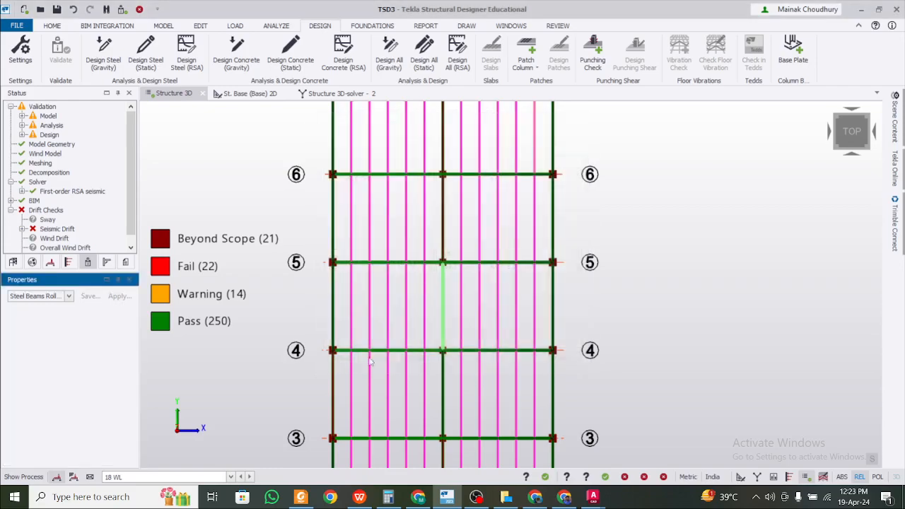
Step: Run the RSA design on the selected roof purlins from the isometric view of the shed
{"action": "scroll", "coordinate": [421, 318], "scroll_direction": "down", "scroll_amount": 3}
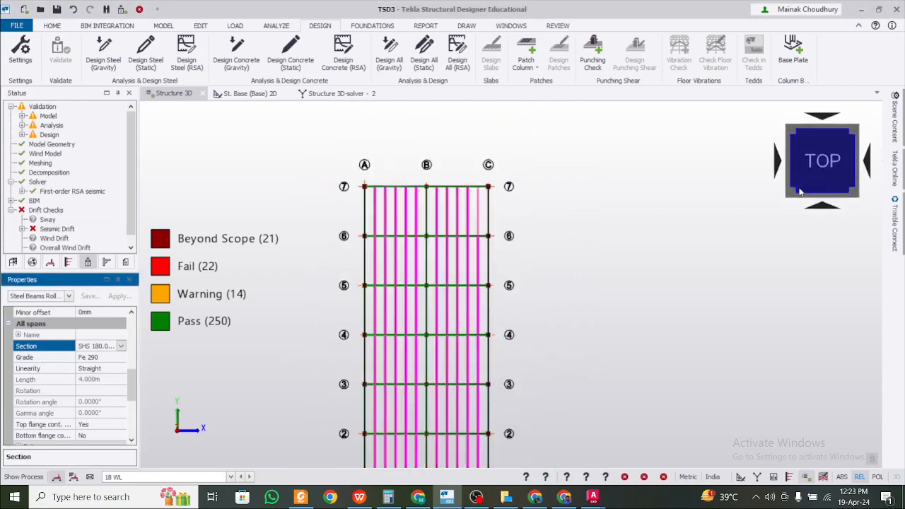
{"action": "left_click", "coordinate": [791, 193]}
{"action": "right_click_drag", "start_coordinate": [741, 265], "coordinate": [688, 264]}
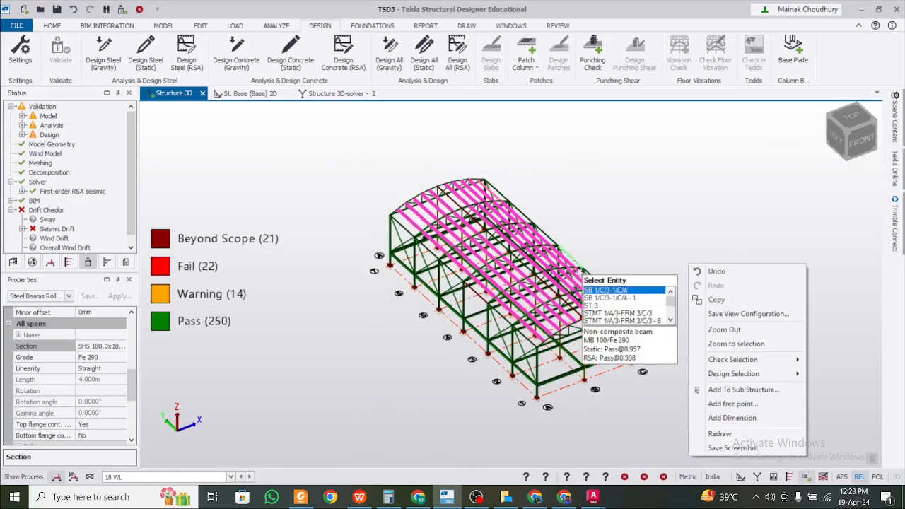
{"action": "right_click", "coordinate": [577, 270]}
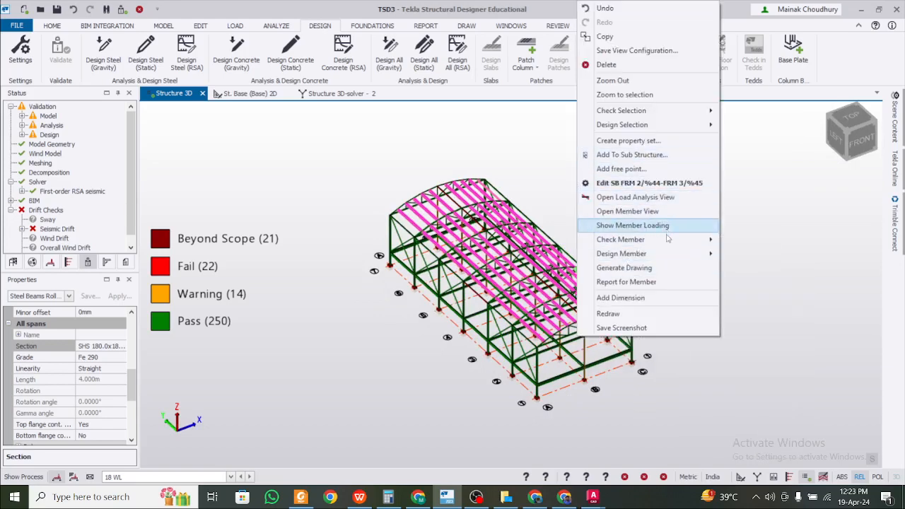
{"action": "mouse_move", "coordinate": [673, 258]}
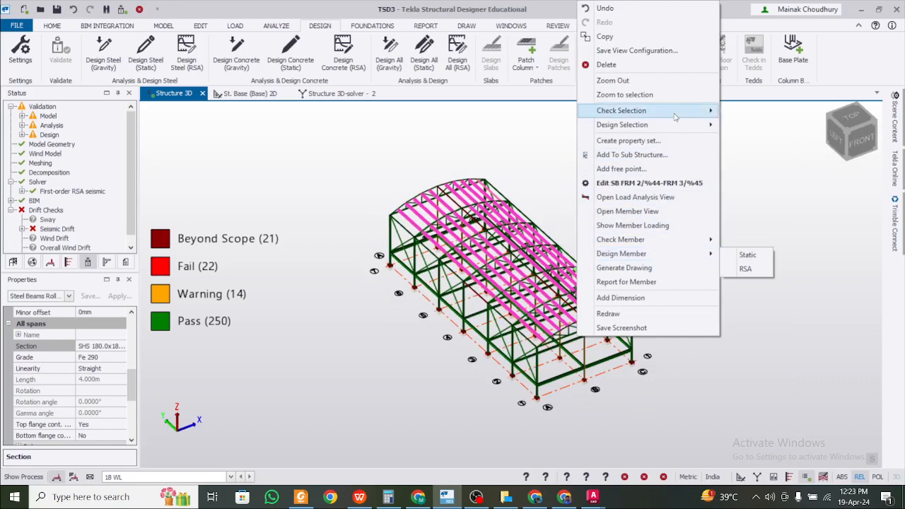
{"action": "left_click", "coordinate": [727, 142]}
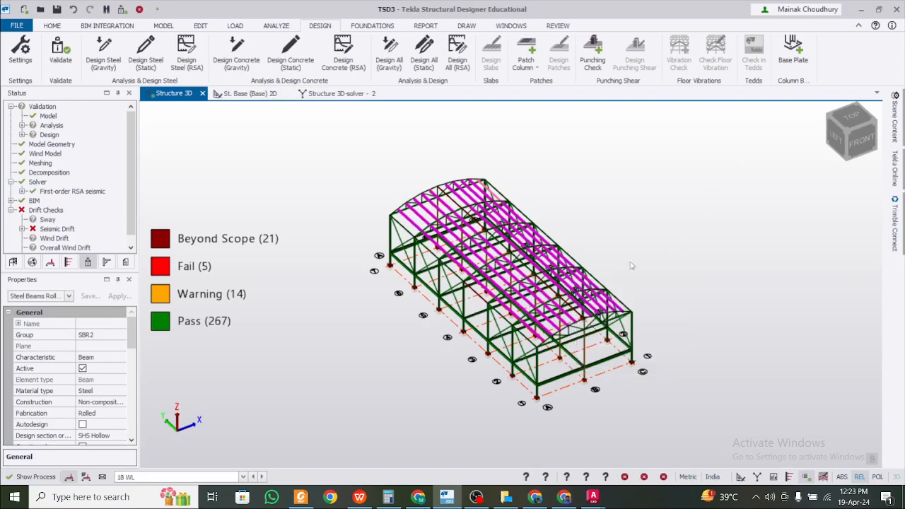
Step: Clear the purlin selection and examine the design status colours of the members around the whole shed
{"action": "scroll", "coordinate": [642, 263], "scroll_direction": "up", "scroll_amount": 2}
{"action": "right_click_drag", "start_coordinate": [687, 269], "coordinate": [623, 256]}
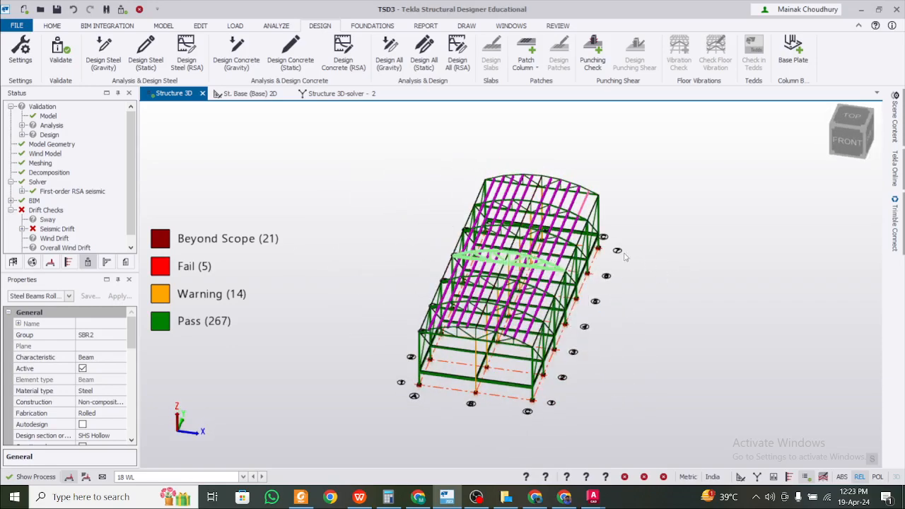
{"action": "key", "text": "Escape"}
{"action": "right_click_drag", "start_coordinate": [675, 271], "coordinate": [592, 248]}
{"action": "scroll", "coordinate": [592, 248], "scroll_direction": "up", "scroll_amount": 3}
{"action": "scroll", "coordinate": [628, 304], "scroll_direction": "down", "scroll_amount": 3}
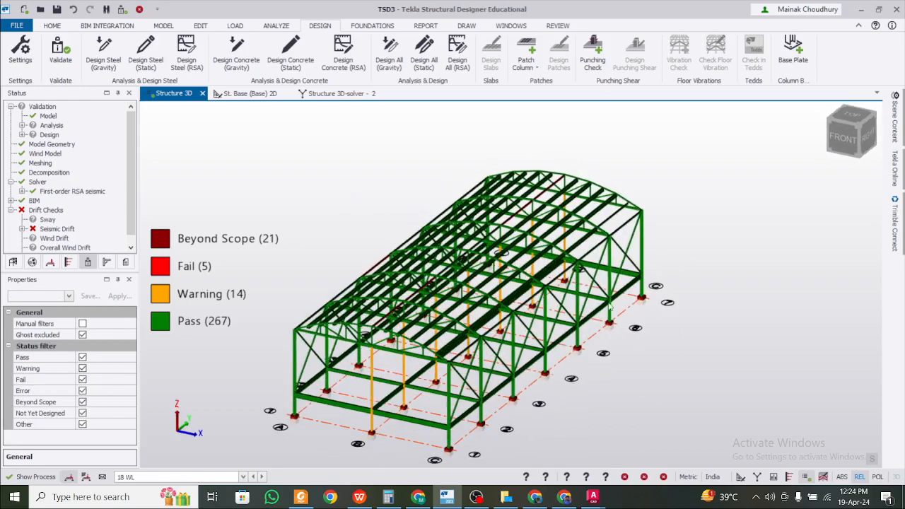
{"action": "right_click_drag", "start_coordinate": [539, 380], "coordinate": [600, 345]}
{"action": "scroll", "coordinate": [666, 364], "scroll_direction": "down", "scroll_amount": 1}
{"action": "scroll", "coordinate": [450, 310], "scroll_direction": "up", "scroll_amount": 2}
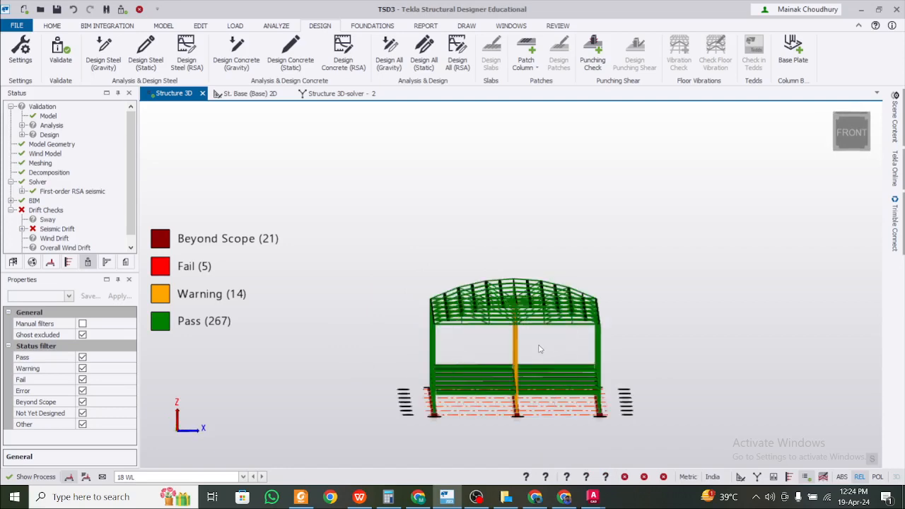
Step: Run the static member design for column SC B/7 and close its results
{"action": "scroll", "coordinate": [539, 348], "scroll_direction": "up", "scroll_amount": 3}
{"action": "right_click_drag", "start_coordinate": [530, 360], "coordinate": [509, 356]}
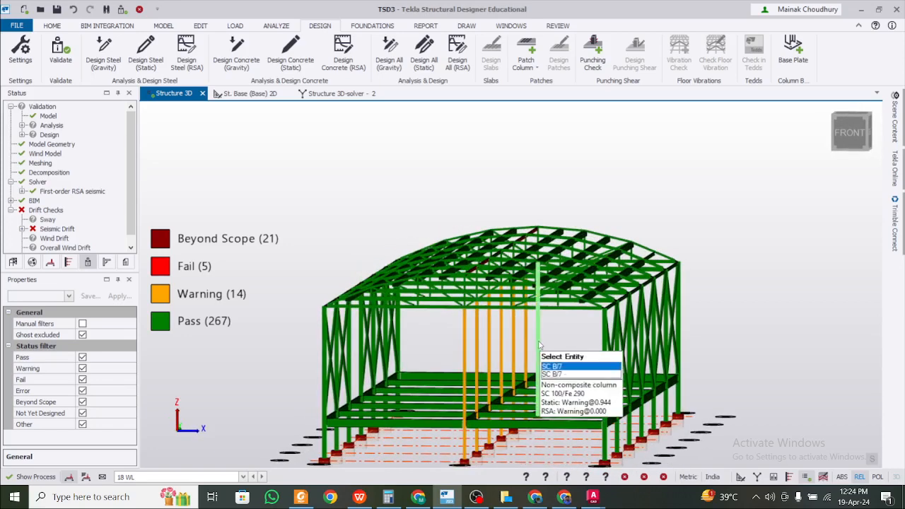
{"action": "left_click", "coordinate": [537, 347]}
{"action": "right_click", "coordinate": [539, 347]}
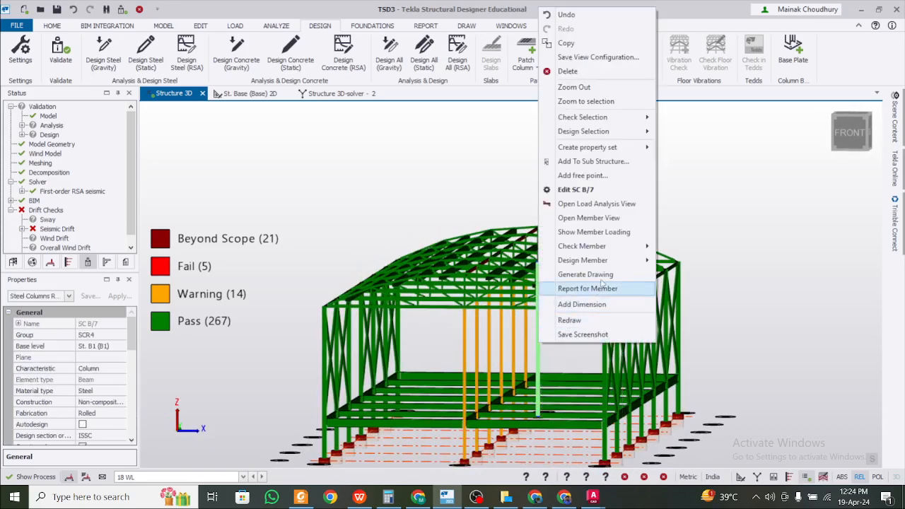
{"action": "mouse_move", "coordinate": [610, 262]}
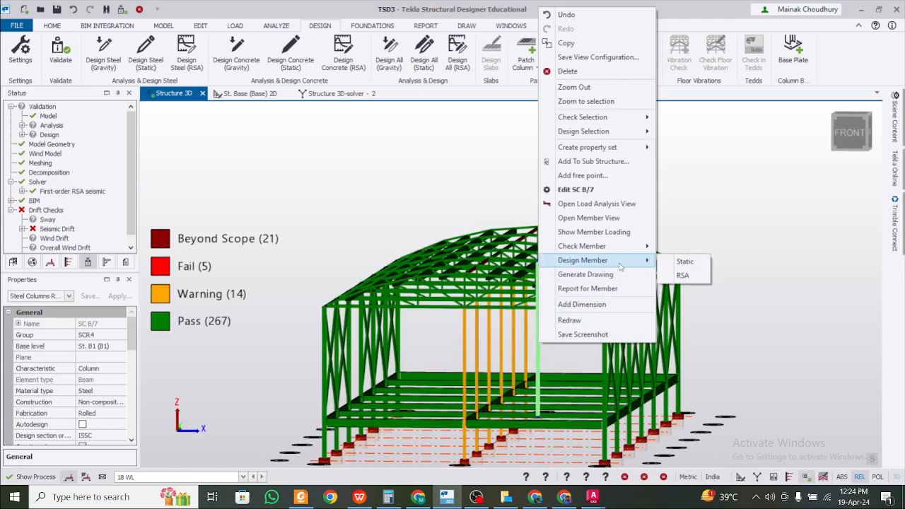
{"action": "left_click", "coordinate": [672, 263]}
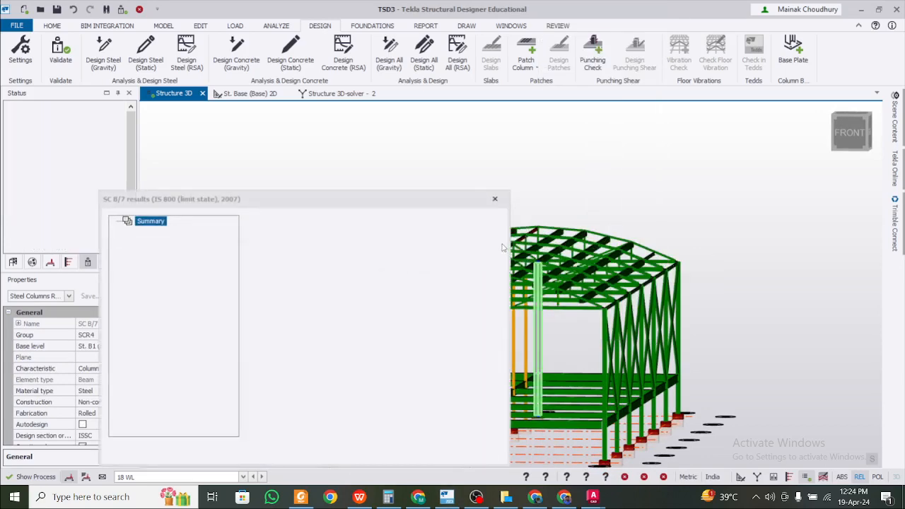
{"action": "left_click", "coordinate": [495, 199]}
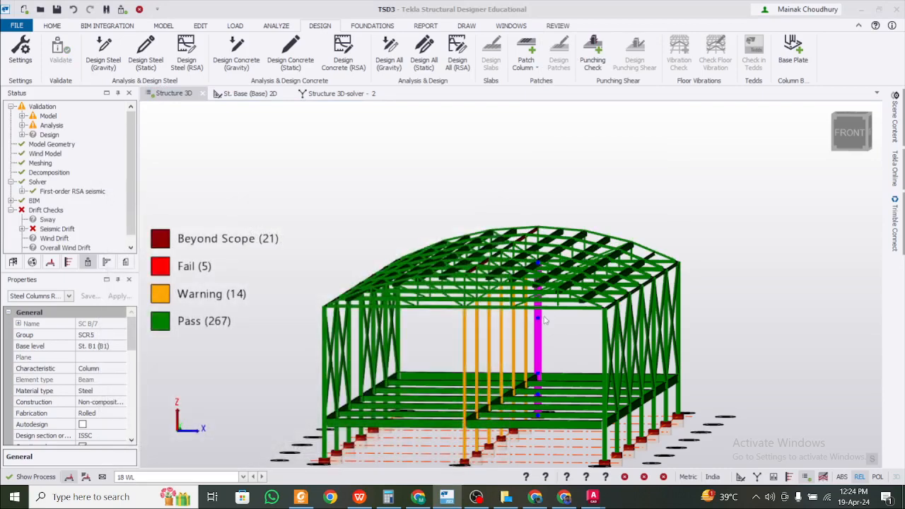
Step: Run the RSA member design for column SC B/7, review the results summary and design notes, and close them
{"action": "right_click", "coordinate": [543, 344]}
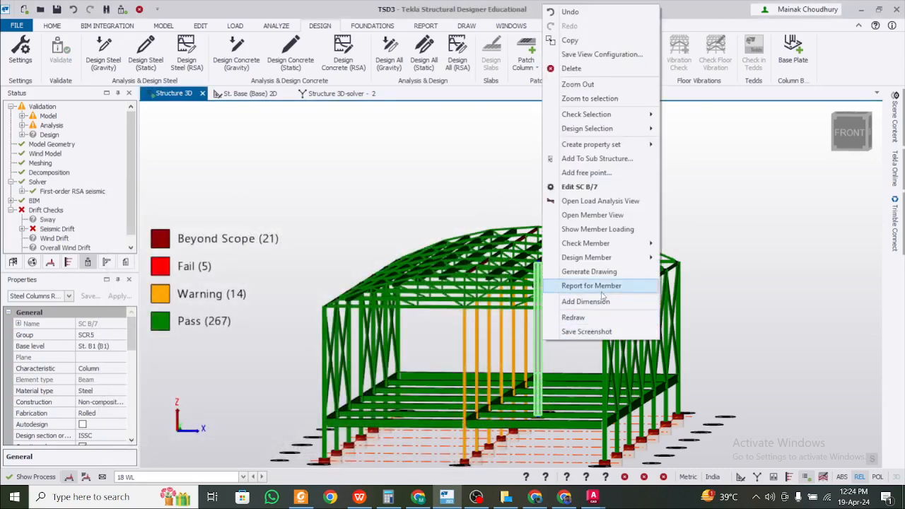
{"action": "left_click", "coordinate": [675, 272]}
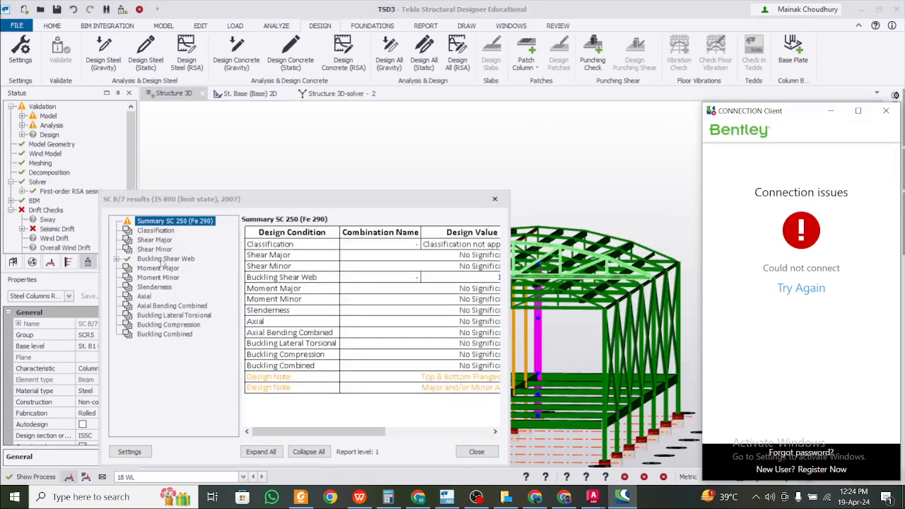
{"action": "mouse_move", "coordinate": [302, 432]}
{"action": "left_mouse_down"}
{"action": "mouse_move", "coordinate": [416, 438]}
{"action": "mouse_move", "coordinate": [316, 436]}
{"action": "left_mouse_up"}
{"action": "mouse_move", "coordinate": [374, 385]}
{"action": "left_click", "coordinate": [494, 198]}
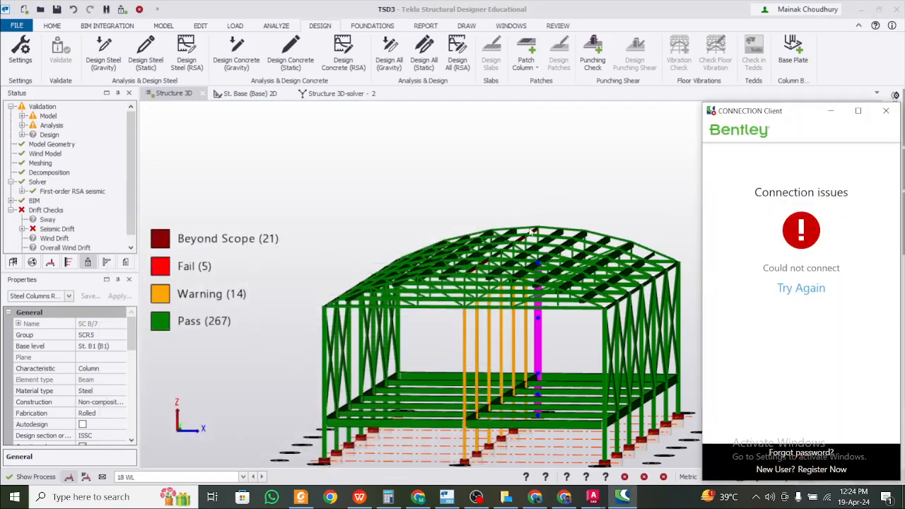
Step: Deselect column SC B/7 and select all central columns along grid line B from the front of the shed
{"action": "left_click", "coordinate": [711, 307]}
{"action": "right_click", "coordinate": [714, 306]}
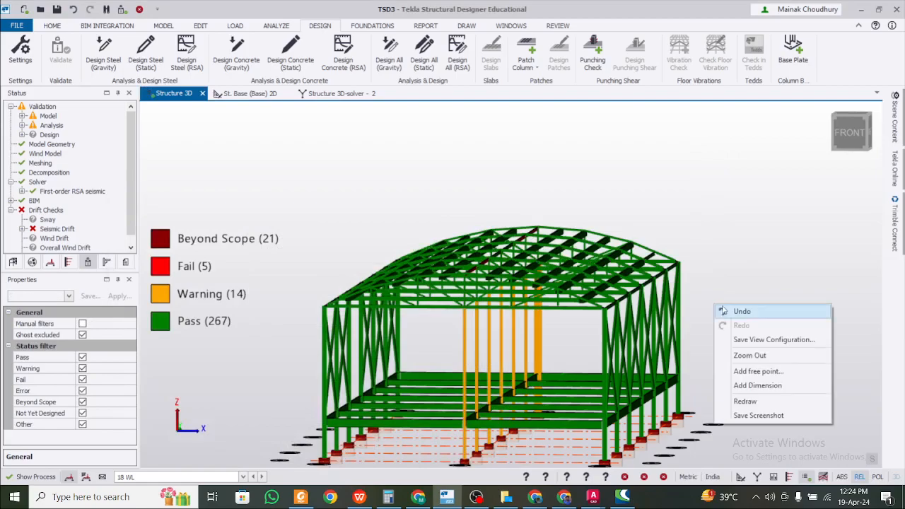
{"action": "right_click", "coordinate": [721, 306]}
{"action": "left_click", "coordinate": [731, 245]}
{"action": "right_click_drag", "start_coordinate": [743, 257], "coordinate": [592, 273]}
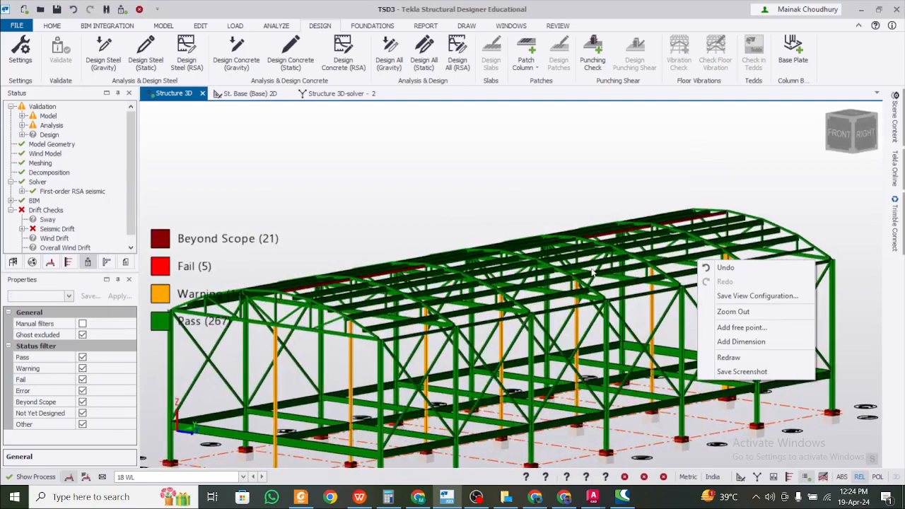
{"action": "right_click_drag", "start_coordinate": [369, 199], "coordinate": [538, 179]}
{"action": "scroll", "coordinate": [315, 201], "scroll_direction": "down", "scroll_amount": 1}
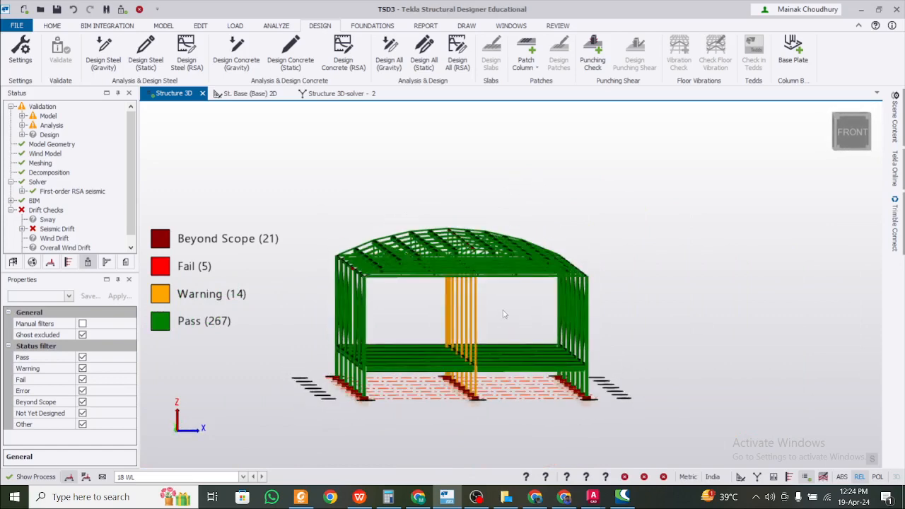
{"action": "left_click", "coordinate": [429, 305]}
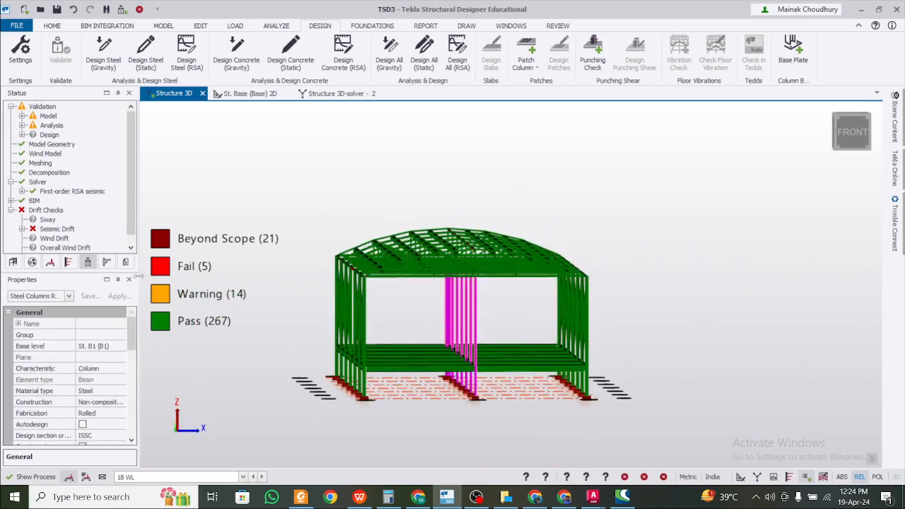
Step: Set the design section order of the selected grid line B columns to the Indian ISMB list
{"action": "right_click", "coordinate": [425, 322]}
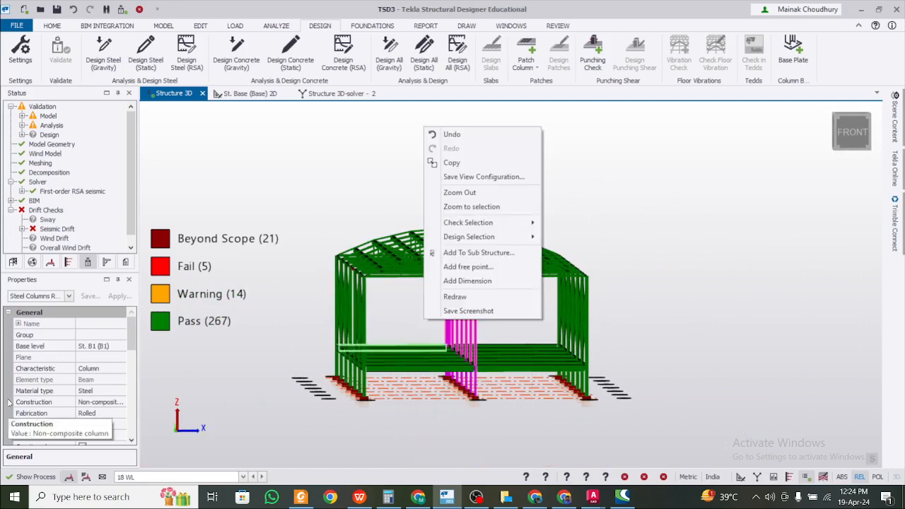
{"action": "left_click", "coordinate": [130, 333]}
{"action": "mouse_move", "coordinate": [130, 333]}
{"action": "left_mouse_down"}
{"action": "mouse_move", "coordinate": [128, 381]}
{"action": "mouse_move", "coordinate": [131, 349]}
{"action": "left_mouse_up"}
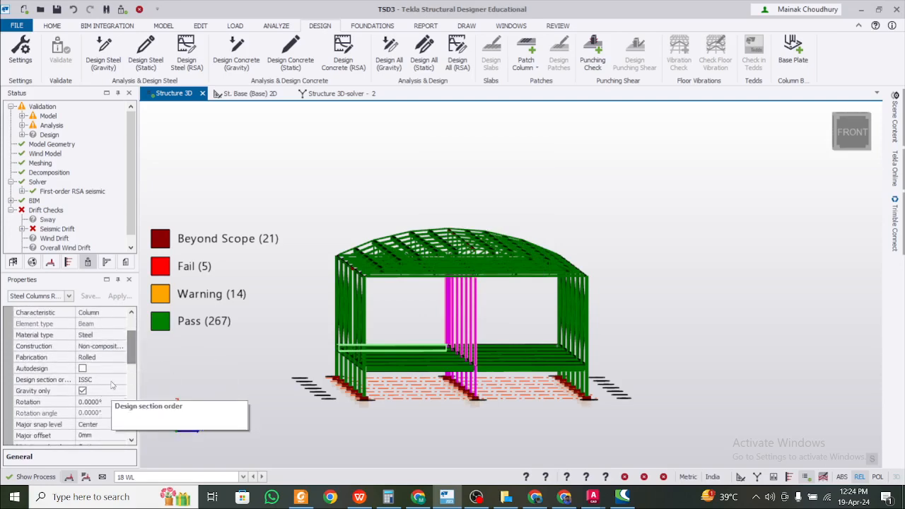
{"action": "left_click", "coordinate": [98, 379]}
{"action": "left_click", "coordinate": [117, 381]}
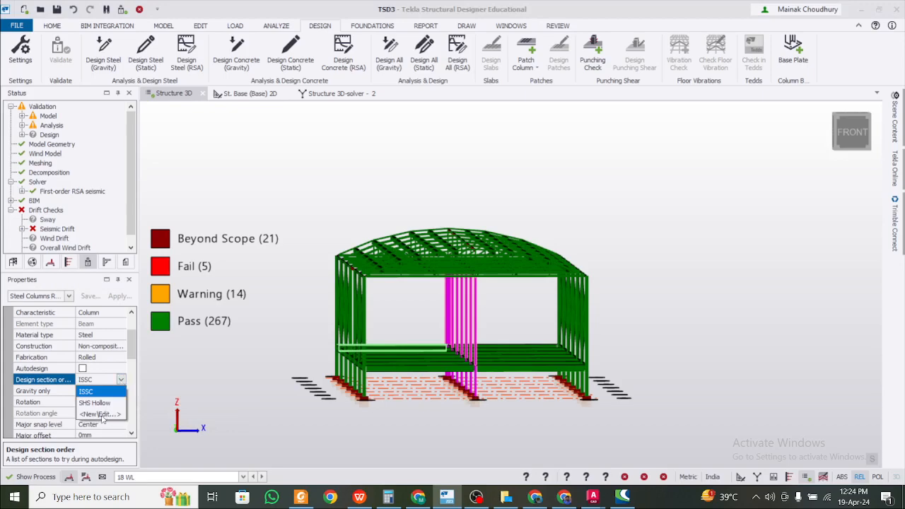
{"action": "left_click", "coordinate": [101, 414]}
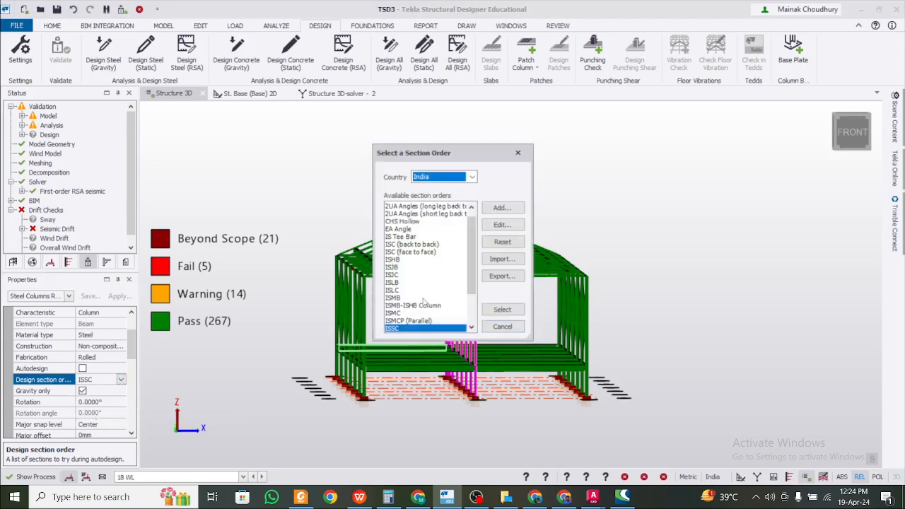
{"action": "left_click", "coordinate": [400, 299]}
{"action": "left_click", "coordinate": [501, 311]}
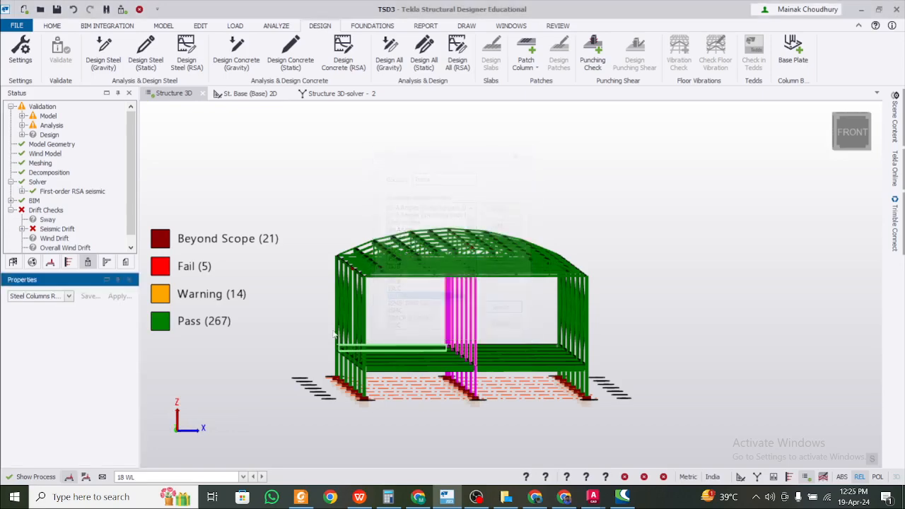
Step: Set the section of all stacks of the selected grid line B columns to the Indian ISMB section MB 400
{"action": "left_click_drag", "start_coordinate": [130, 332], "coordinate": [132, 378]}
{"action": "left_click", "coordinate": [106, 390]}
{"action": "left_click", "coordinate": [121, 391]}
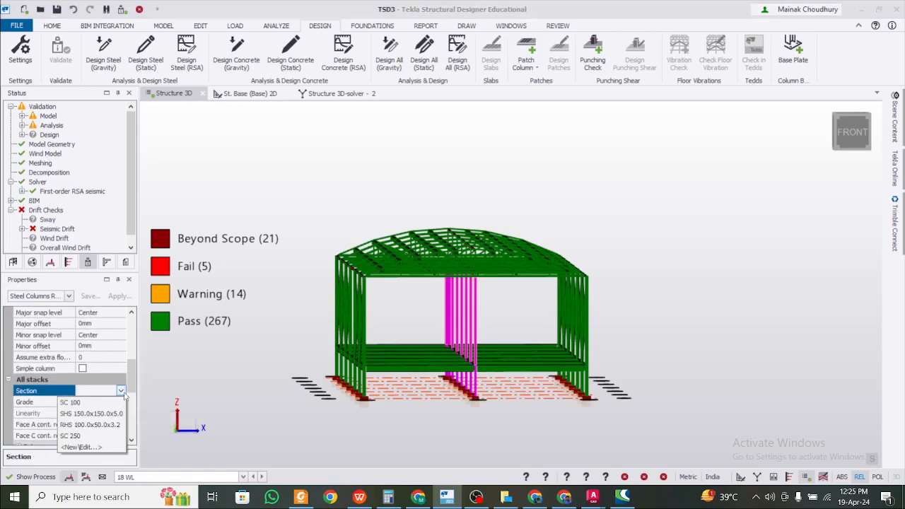
{"action": "left_click", "coordinate": [98, 448]}
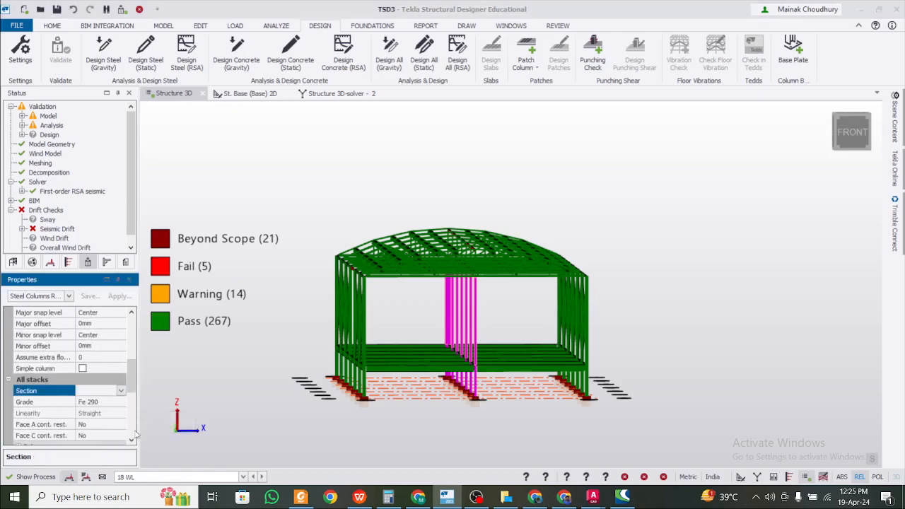
{"action": "left_click", "coordinate": [388, 264]}
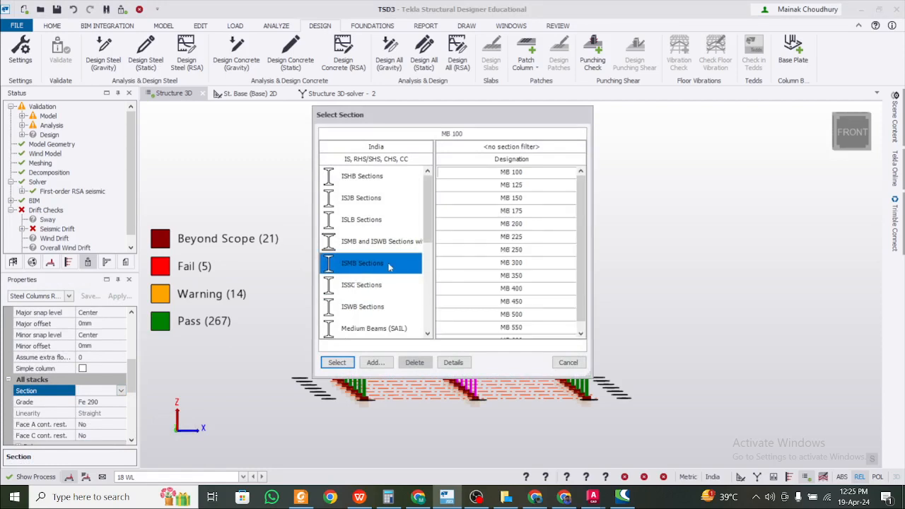
{"action": "scroll", "coordinate": [535, 265], "scroll_direction": "down", "scroll_amount": 1}
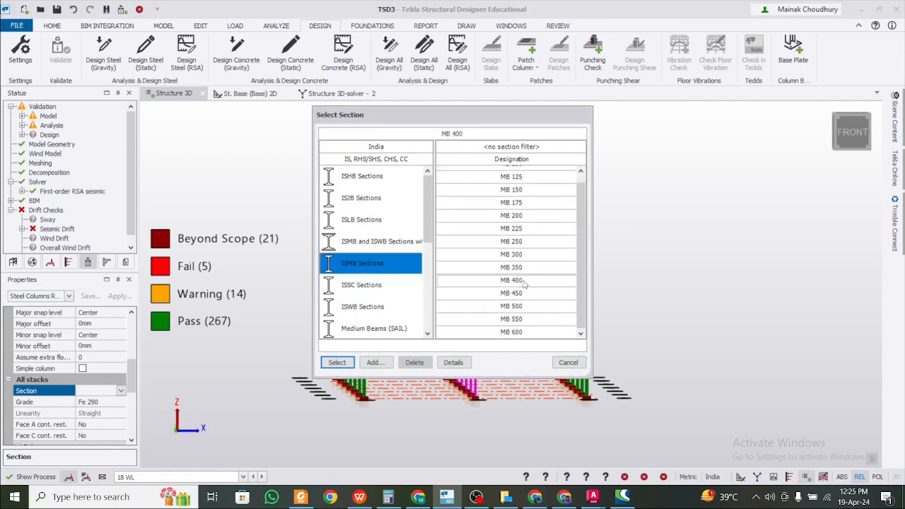
{"action": "left_click", "coordinate": [343, 365]}
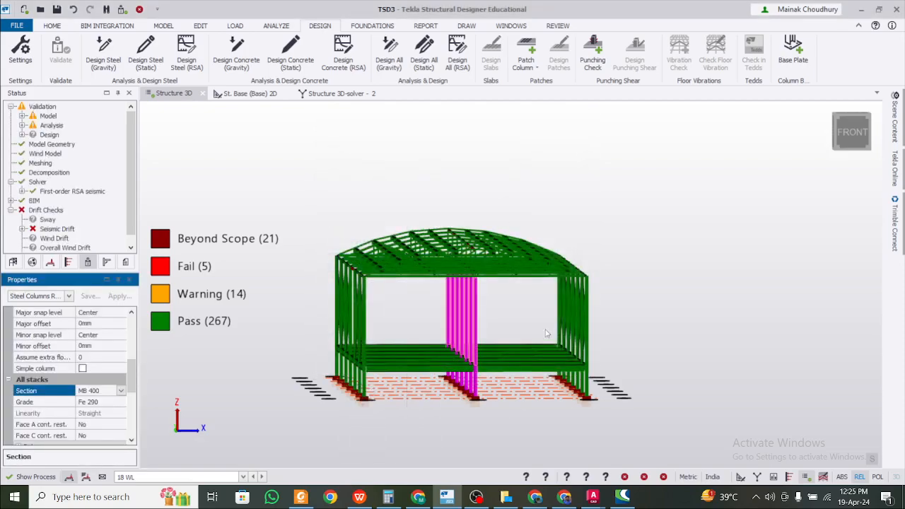
Step: Run the steel design on the selected grid line B columns as a group and clear the selection
{"action": "mouse_move", "coordinate": [297, 403]}
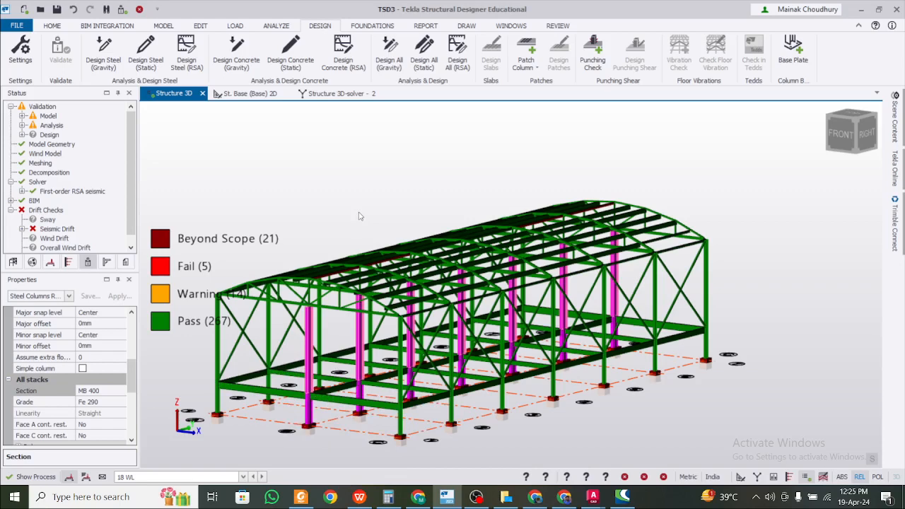
{"action": "right_click", "coordinate": [310, 333]}
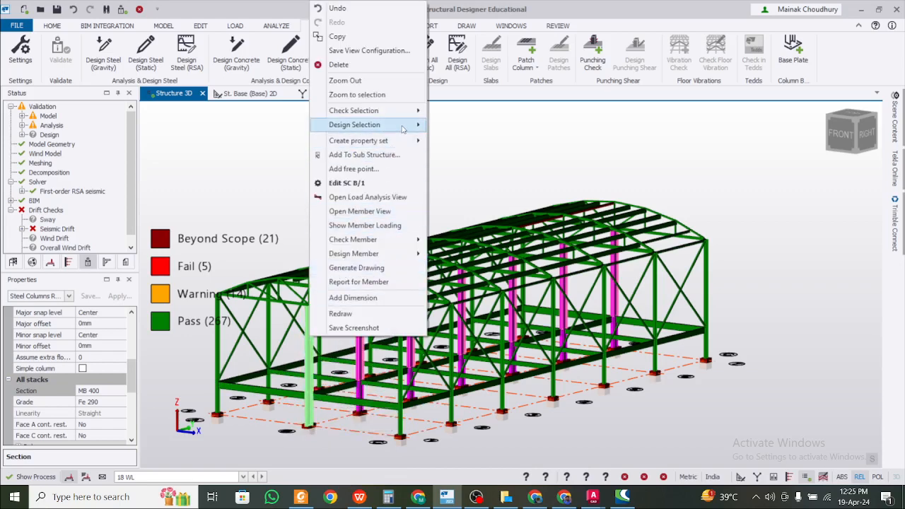
{"action": "mouse_move", "coordinate": [403, 128]}
{"action": "left_click", "coordinate": [458, 140]}
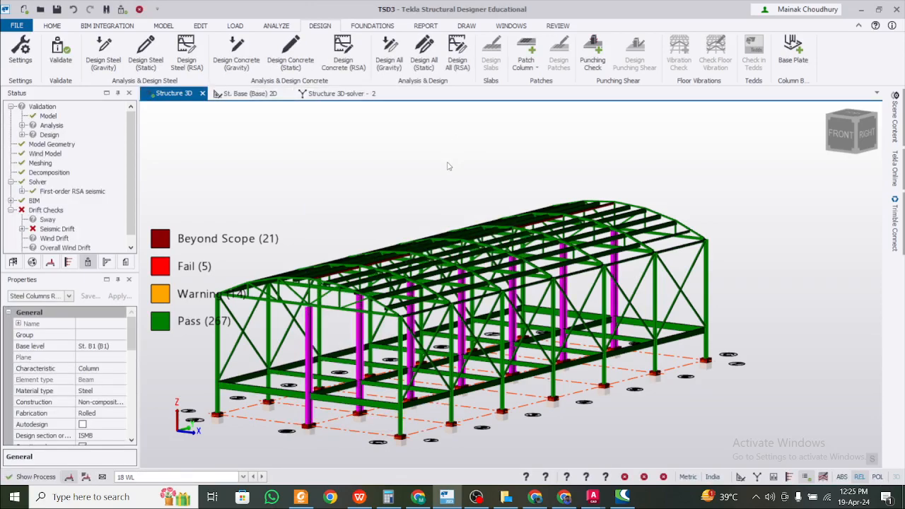
{"action": "key", "text": "Escape"}
Step: Display the design utilisation ratios and examine the roof purlins and trusses, picking an end-bay purlin to view its properties
{"action": "mouse_move", "coordinate": [731, 262]}
{"action": "right_mouse_down"}
{"action": "mouse_move", "coordinate": [594, 258]}
{"action": "mouse_move", "coordinate": [749, 262]}
{"action": "right_mouse_up"}
{"action": "right_click_drag", "start_coordinate": [688, 276], "coordinate": [695, 309]}
{"action": "middle_click_drag", "start_coordinate": [512, 212], "coordinate": [467, 133]}
{"action": "right_click_drag", "start_coordinate": [467, 133], "coordinate": [509, 154]}
{"action": "left_click", "coordinate": [568, 24]}
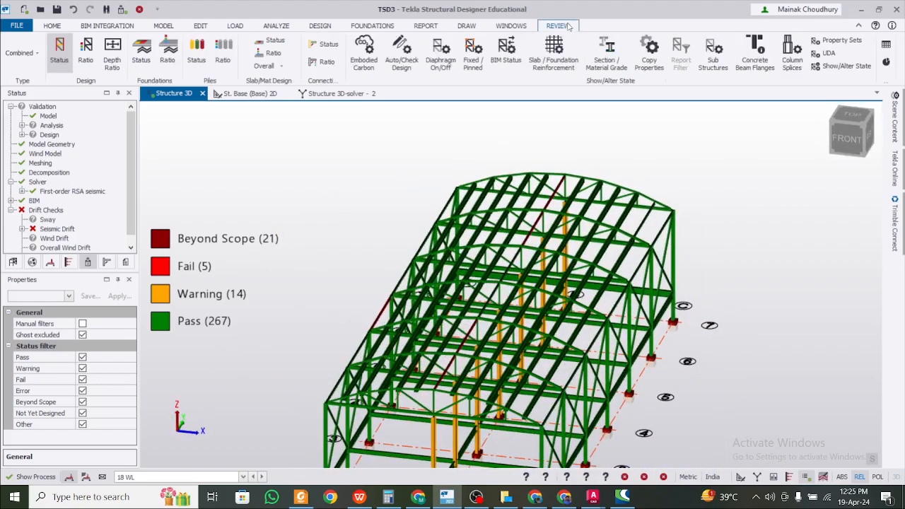
{"action": "left_click", "coordinate": [85, 48]}
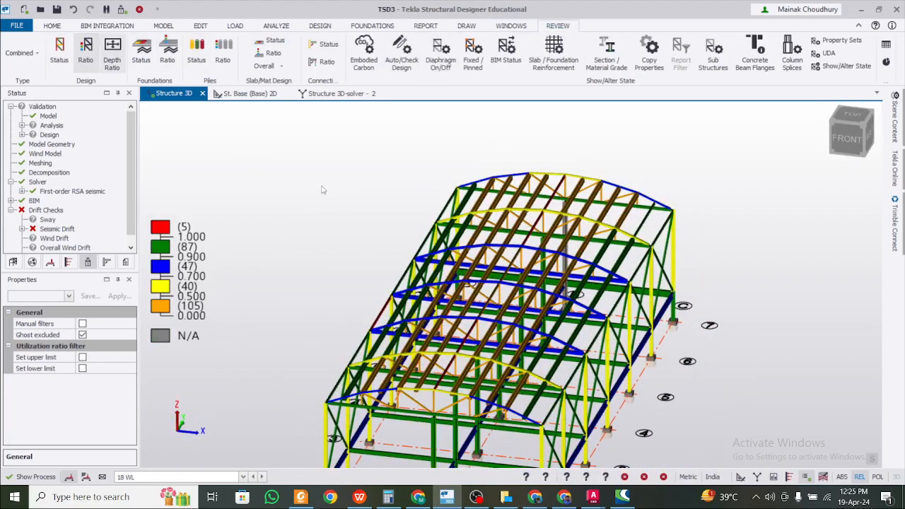
{"action": "right_click_drag", "start_coordinate": [322, 189], "coordinate": [296, 177]}
{"action": "middle_click_drag", "start_coordinate": [384, 267], "coordinate": [384, 198], "text": "shift"}
{"action": "left_click", "coordinate": [414, 214]}
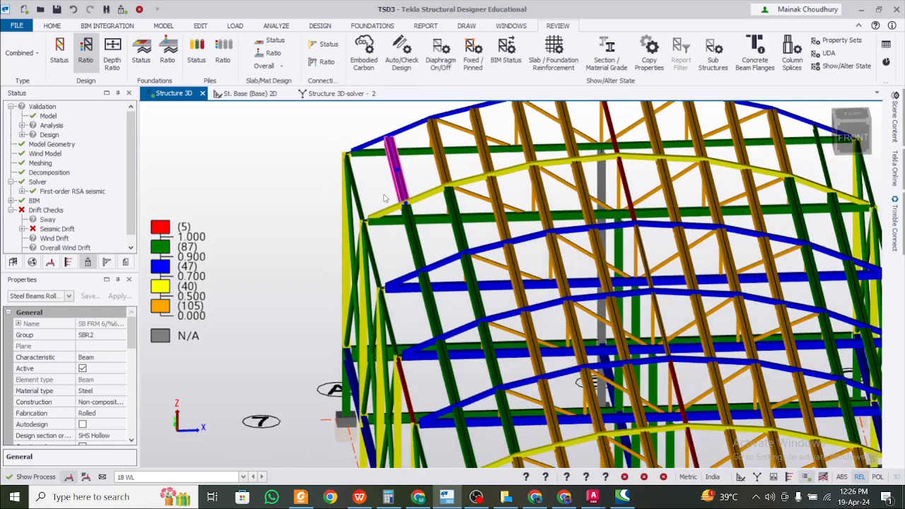
{"action": "scroll", "coordinate": [384, 198], "scroll_direction": "down", "scroll_amount": 5}
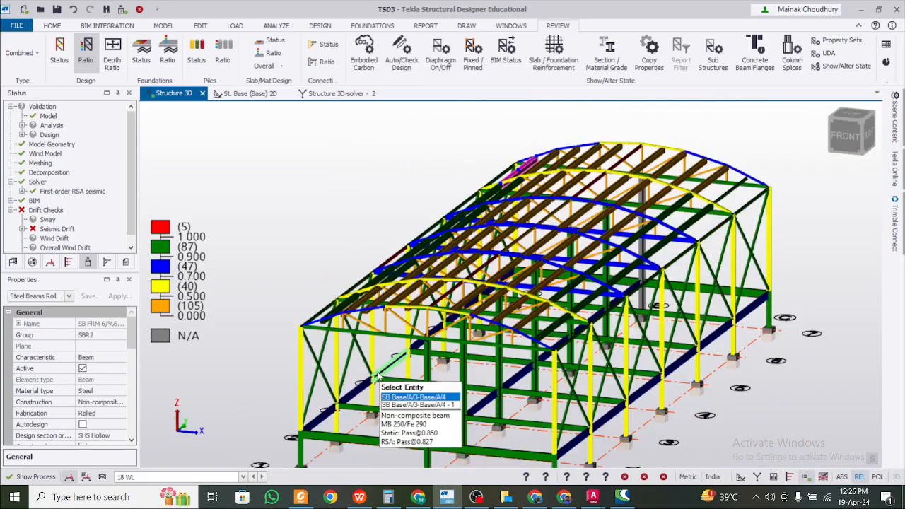
{"action": "middle_click_drag", "start_coordinate": [276, 280], "coordinate": [268, 288], "text": "shift"}
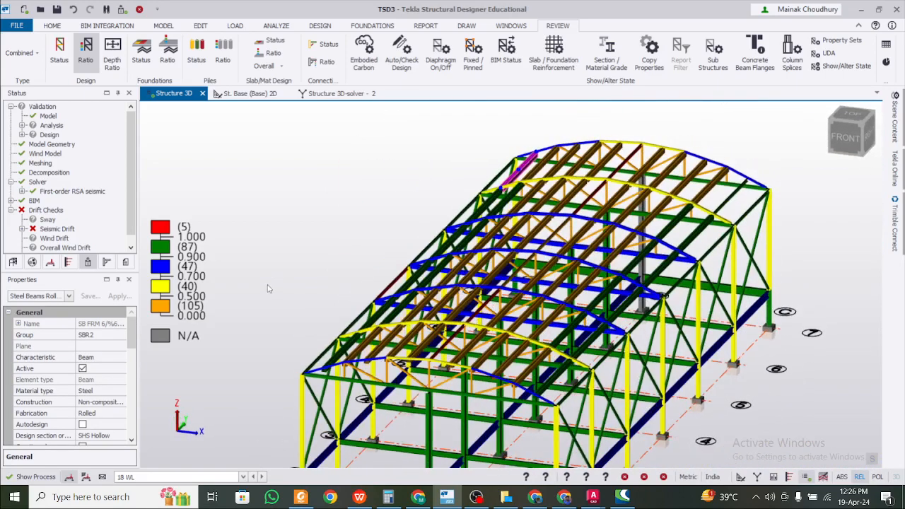
Step: Expand the seismic drift check under St. 1 to review the individual columns
{"action": "left_click", "coordinate": [22, 230]}
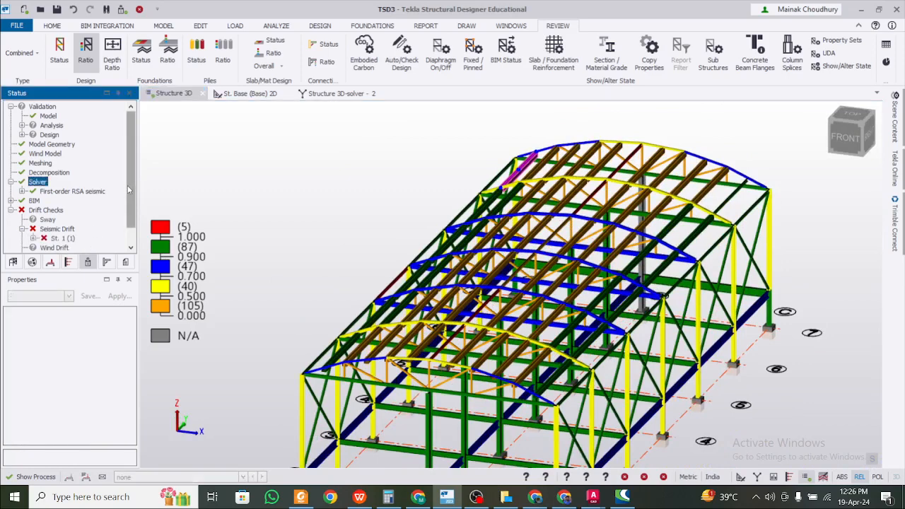
{"action": "left_click_drag", "start_coordinate": [128, 187], "coordinate": [128, 213]}
{"action": "left_click", "coordinate": [33, 220]}
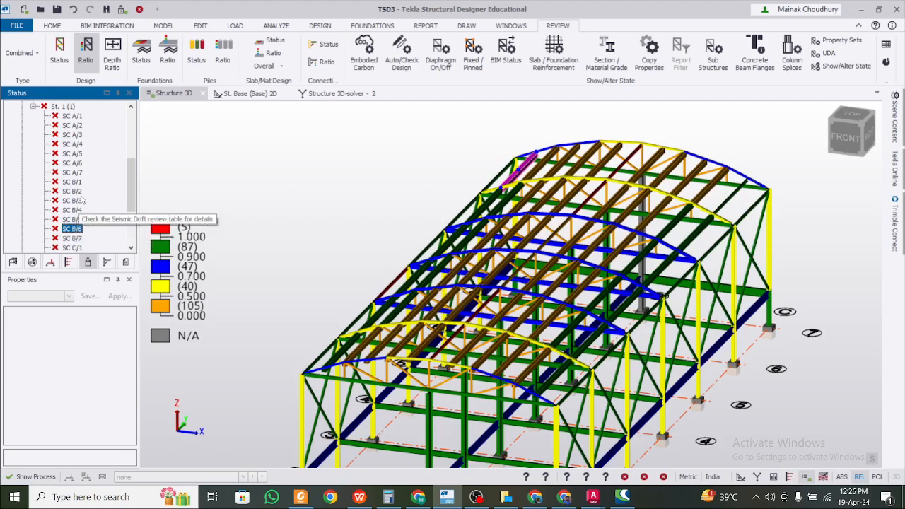
Step: Examine the utilisation ratios of the columns and beams around the shed, and leave the ratio display to review the plain structural model
{"action": "right_click_drag", "start_coordinate": [403, 244], "coordinate": [458, 222]}
{"action": "key", "text": "Escape"}
{"action": "right_click_drag", "start_coordinate": [776, 315], "coordinate": [640, 323]}
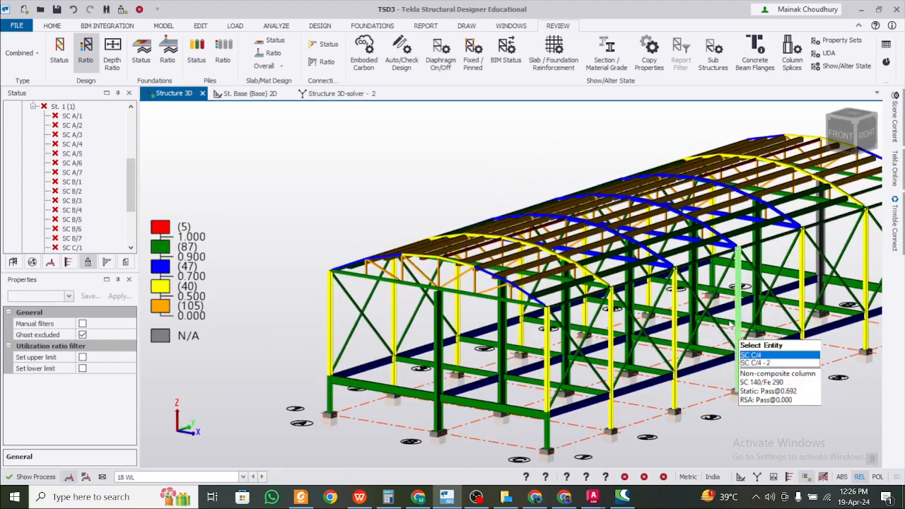
{"action": "middle_click_drag", "start_coordinate": [735, 331], "coordinate": [596, 324]}
{"action": "right_click_drag", "start_coordinate": [671, 356], "coordinate": [426, 373]}
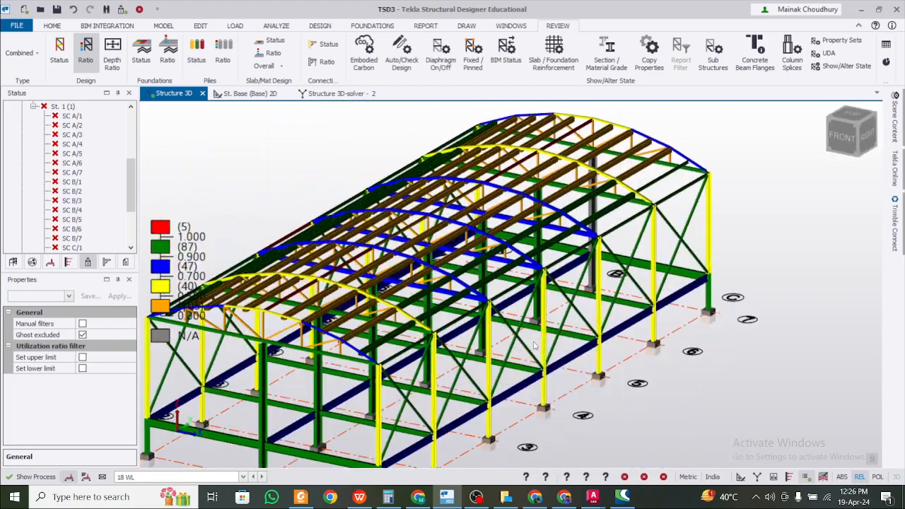
{"action": "scroll", "coordinate": [534, 345], "scroll_direction": "down", "scroll_amount": 3}
{"action": "mouse_move", "coordinate": [631, 336]}
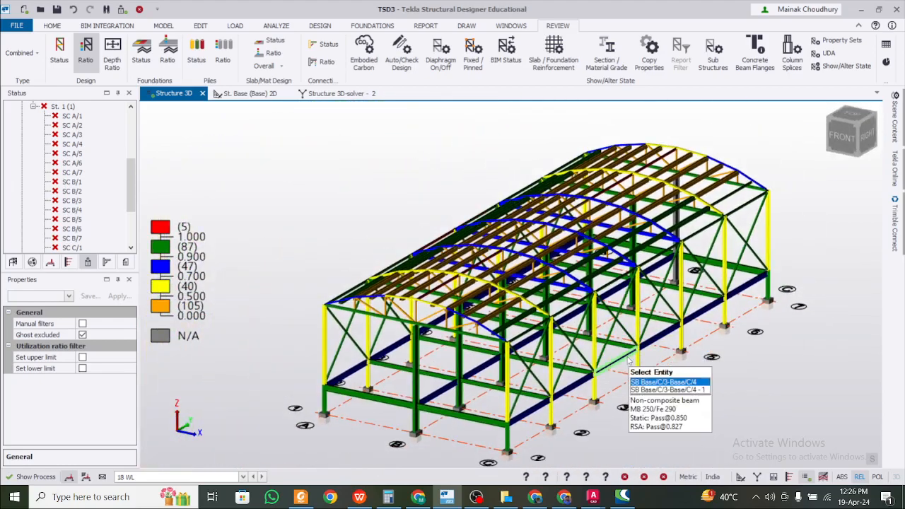
{"action": "scroll", "coordinate": [628, 360], "scroll_direction": "up", "scroll_amount": 1}
{"action": "key", "text": "Escape"}
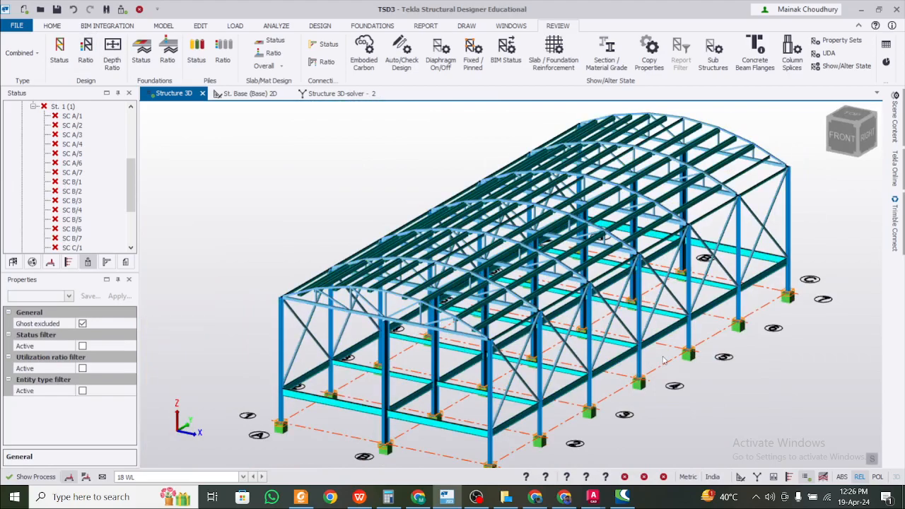
{"action": "right_click_drag", "start_coordinate": [665, 379], "coordinate": [774, 382]}
{"action": "right_click_drag", "start_coordinate": [715, 379], "coordinate": [703, 383]}
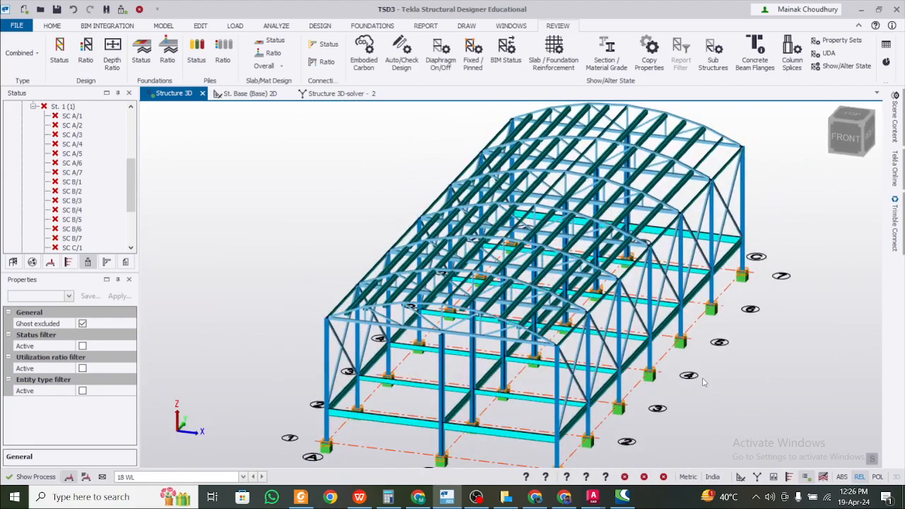
{"action": "right_click_drag", "start_coordinate": [612, 358], "coordinate": [746, 354]}
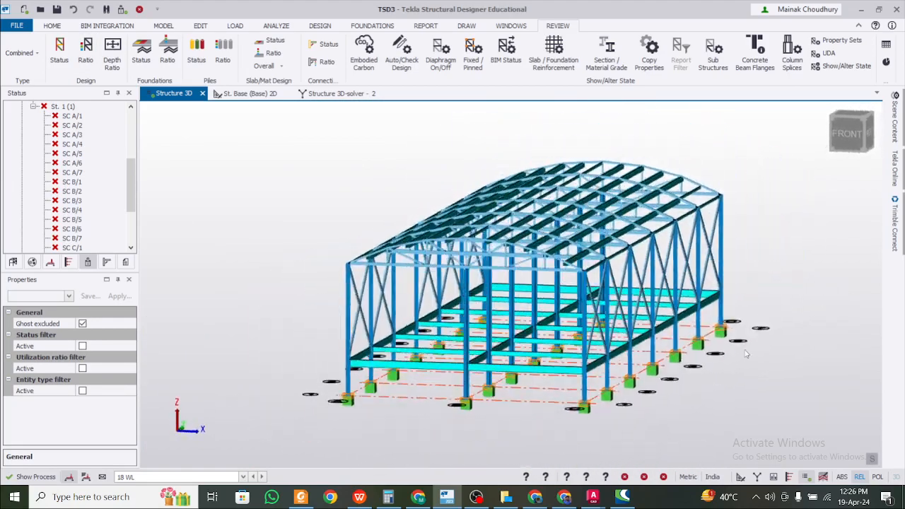
{"action": "right_click_drag", "start_coordinate": [812, 351], "coordinate": [700, 355]}
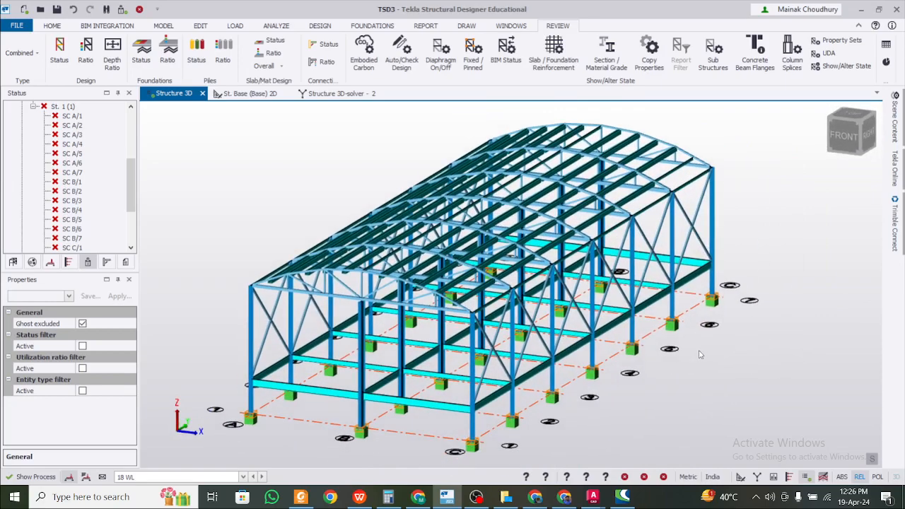